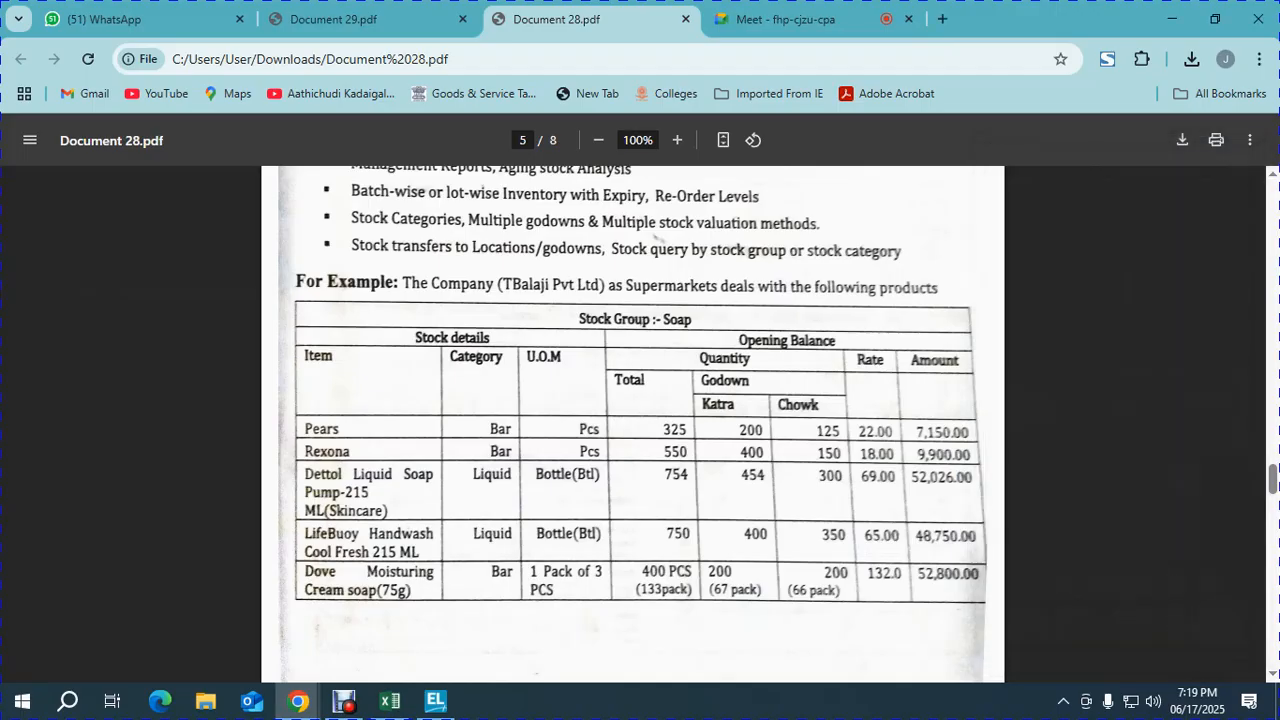
- Enlarge and scroll through the reference PDF, briefly checking the Excel steps checklist
key("ctrl+plus")
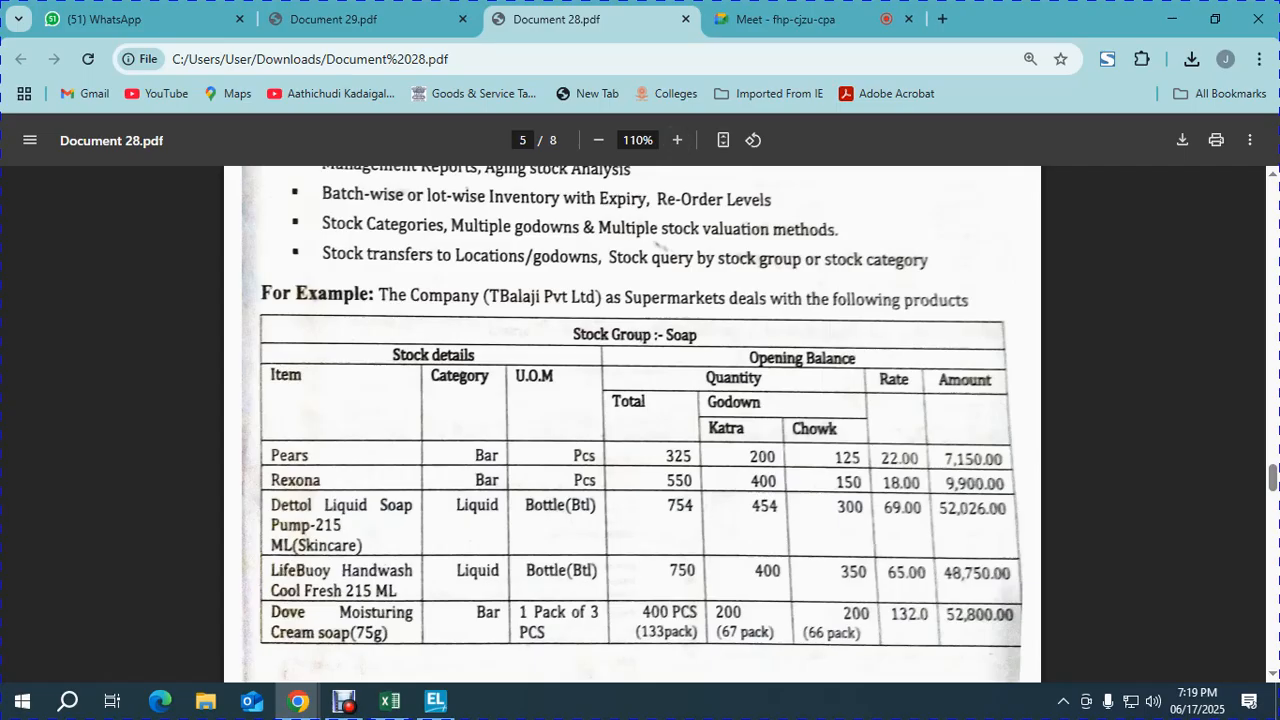
key("alt+Tab")
key("alt+Tab")
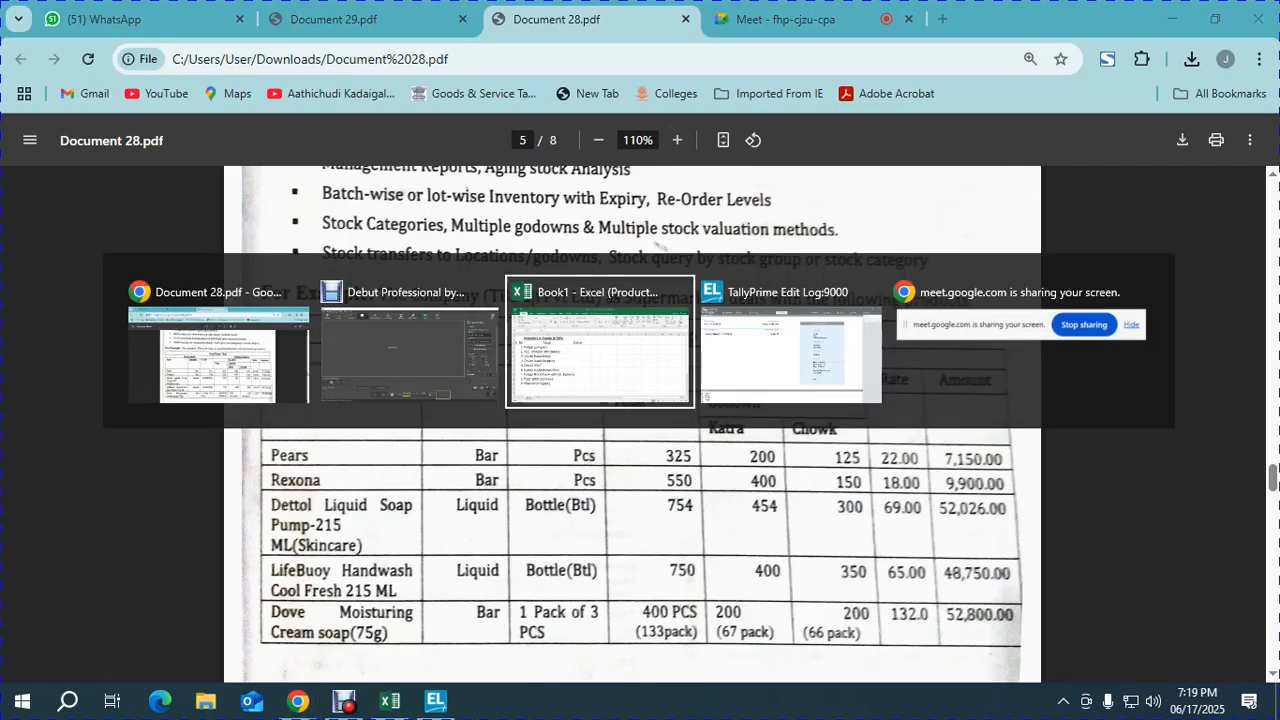
key("alt+Tab")
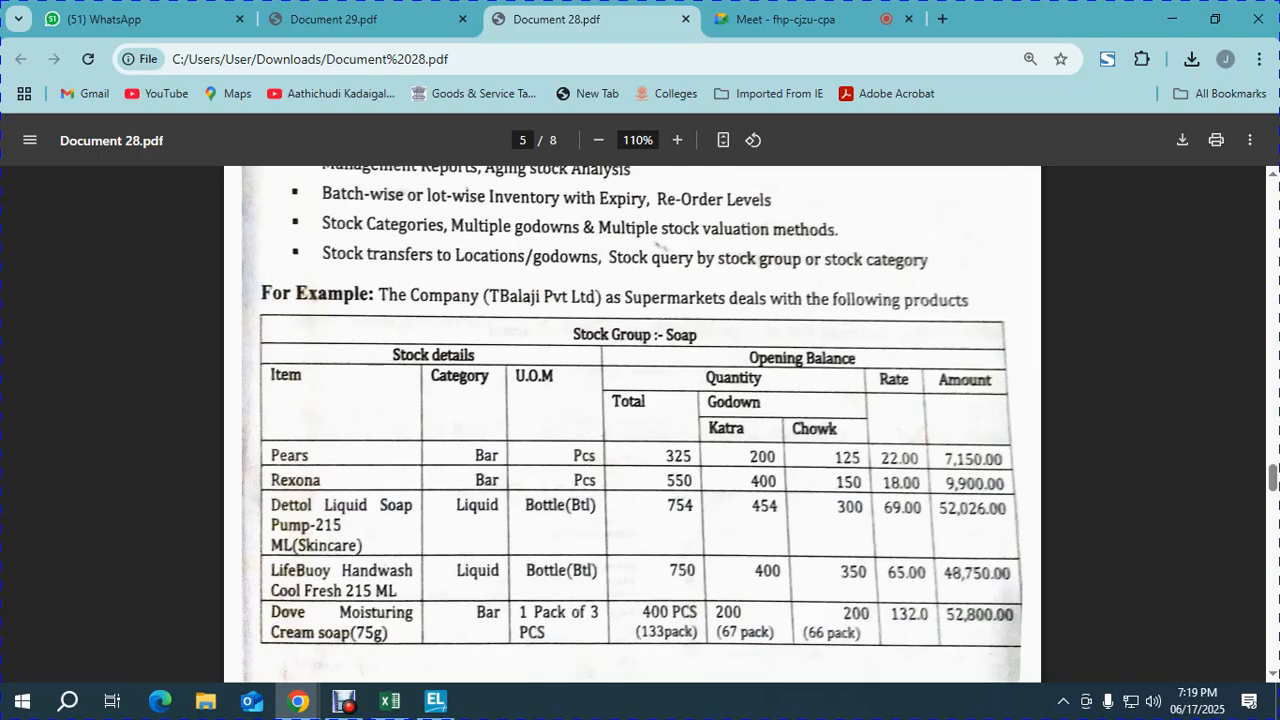
scroll(640, 420, "down", 10)
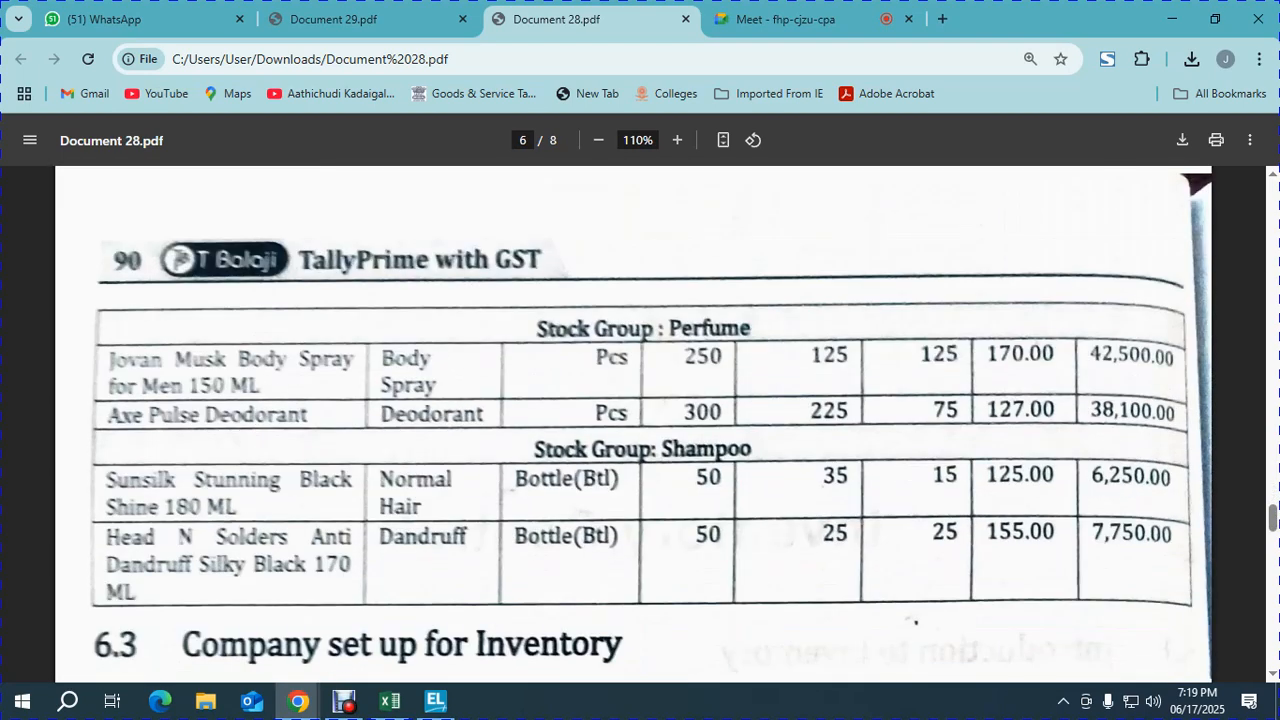
scroll(640, 420, "up", 8)
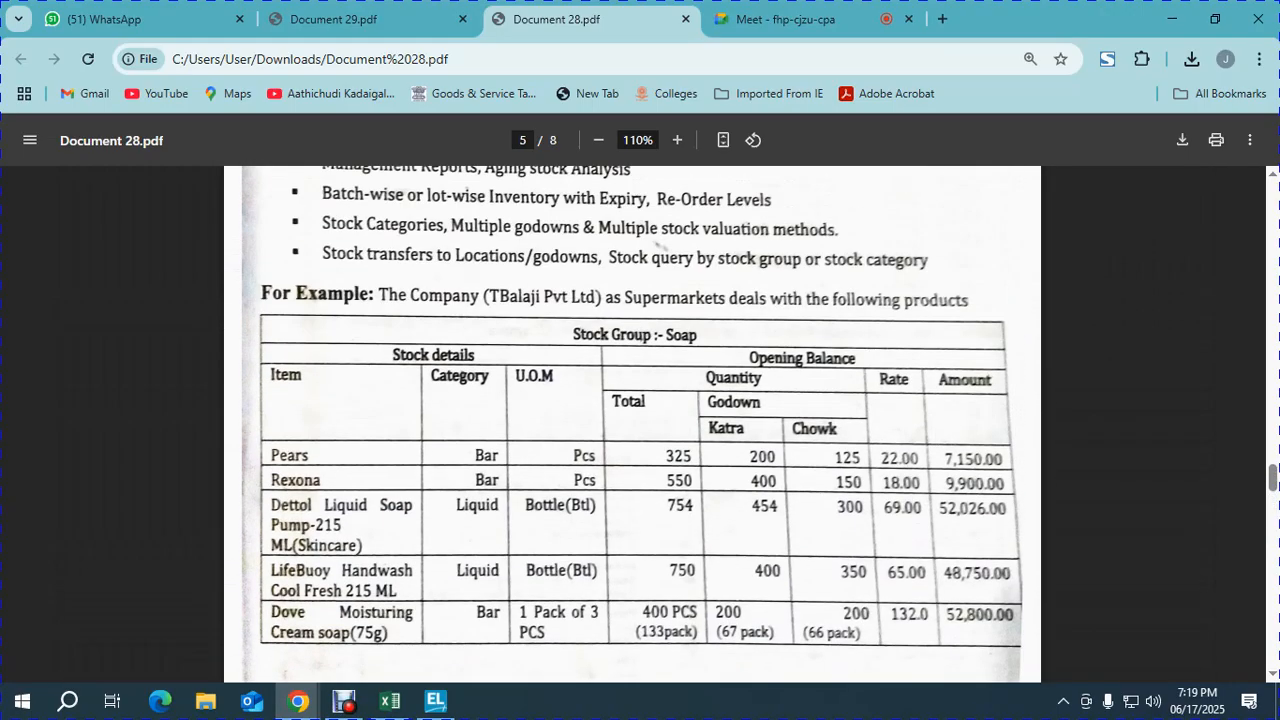
scroll(640, 420, "down", 8)
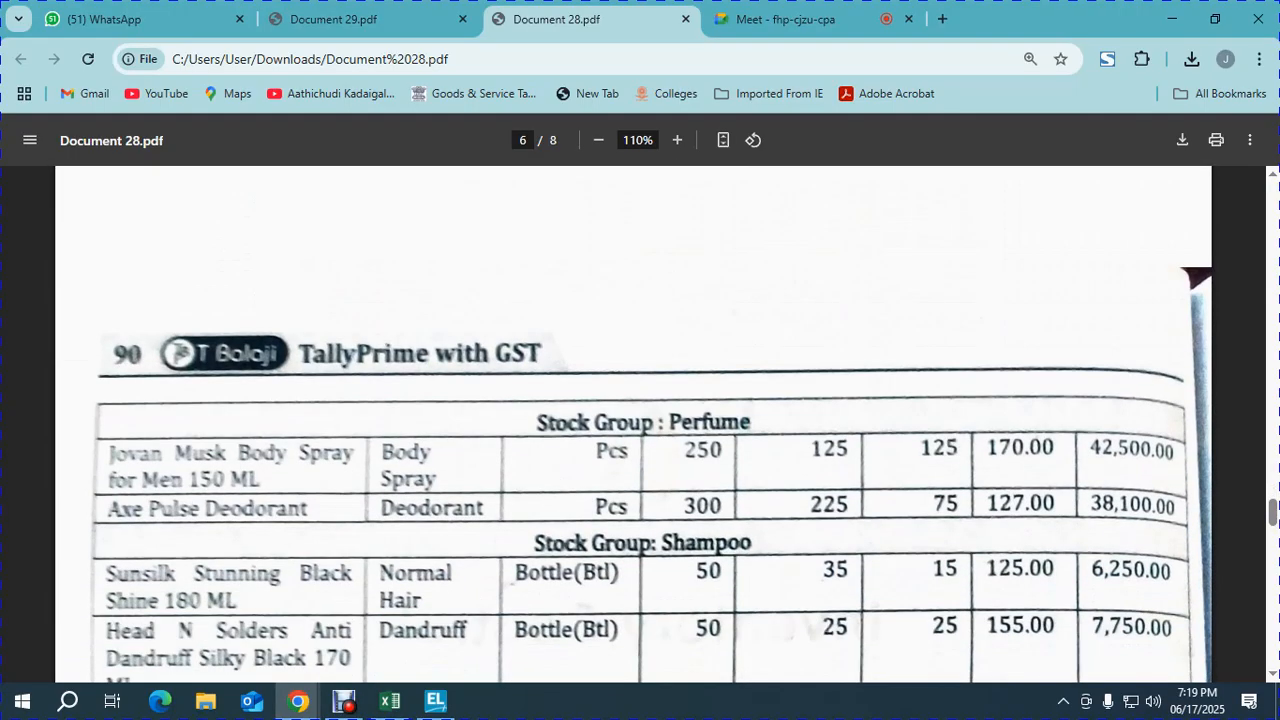
scroll(640, 420, "down", 3)
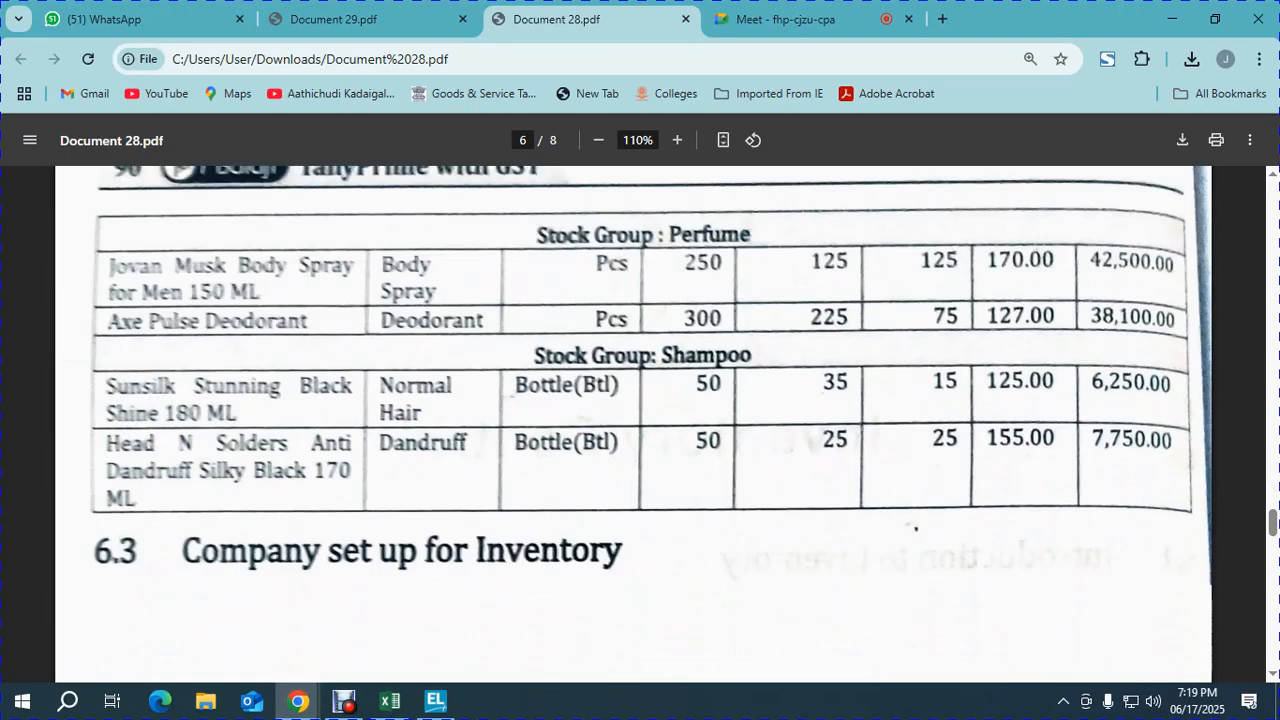
scroll(640, 420, "up", 4)
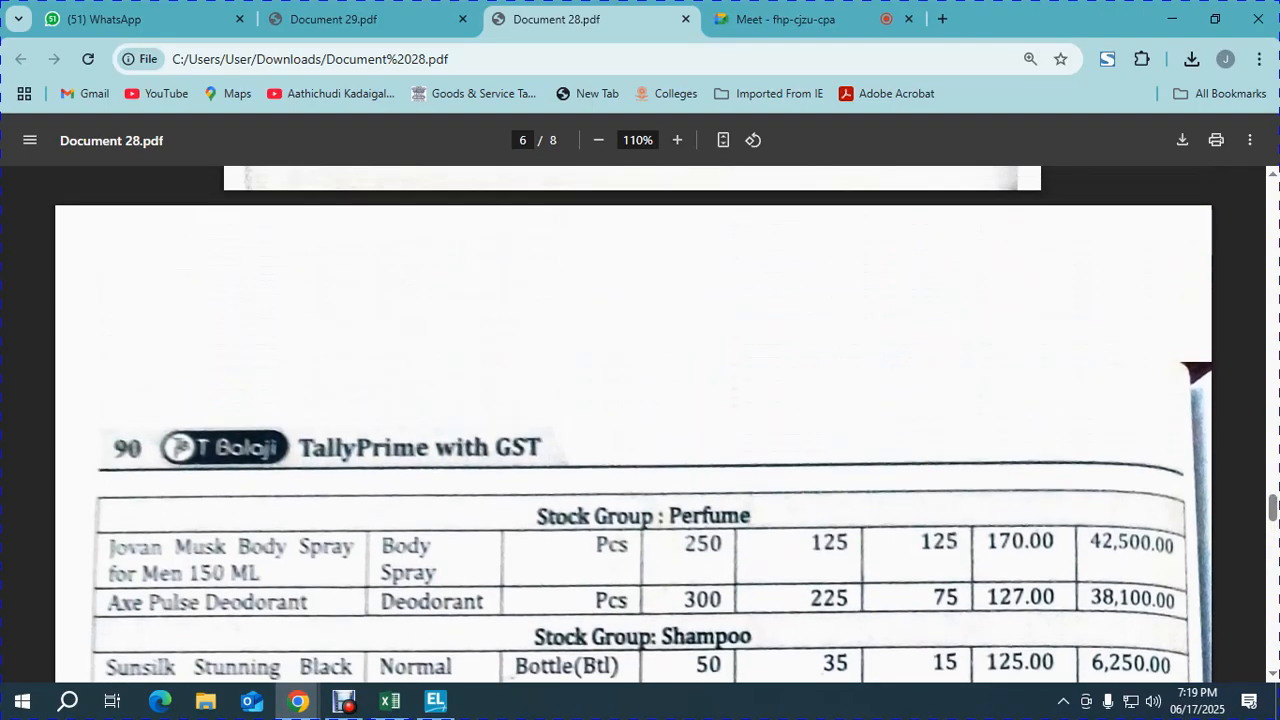
scroll(640, 420, "up", 5)
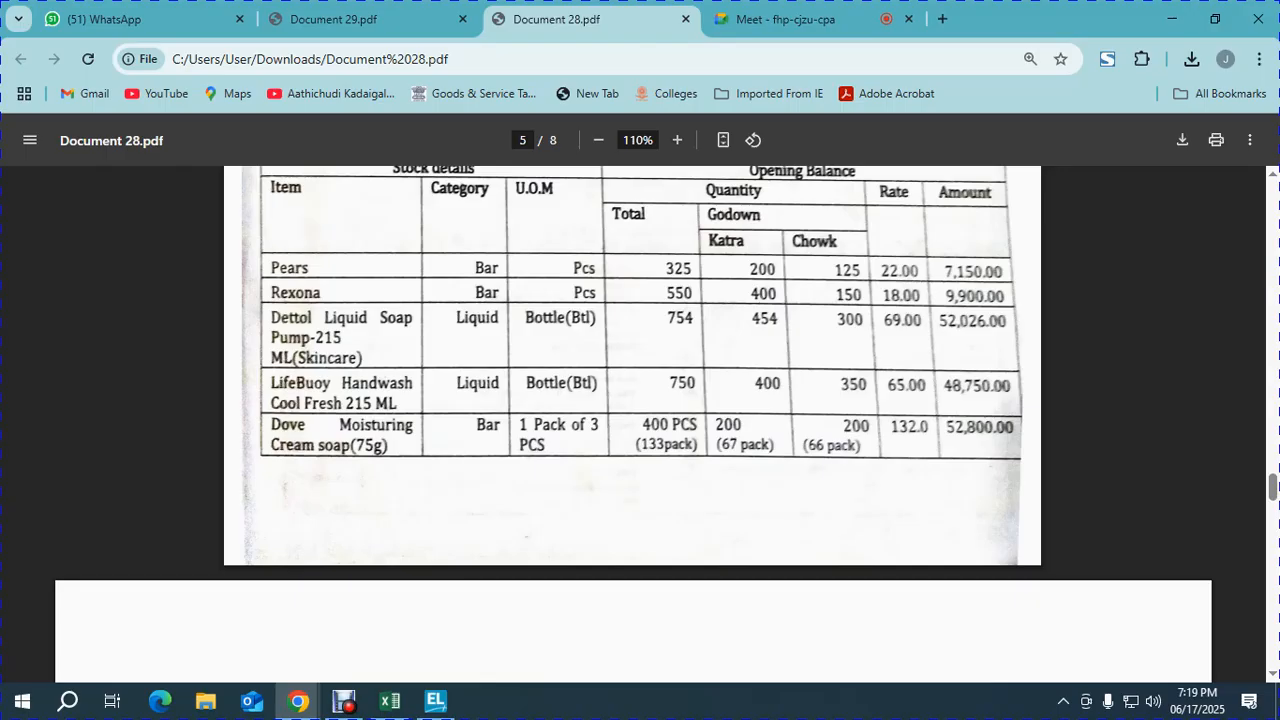
scroll(640, 420, "down", 5)
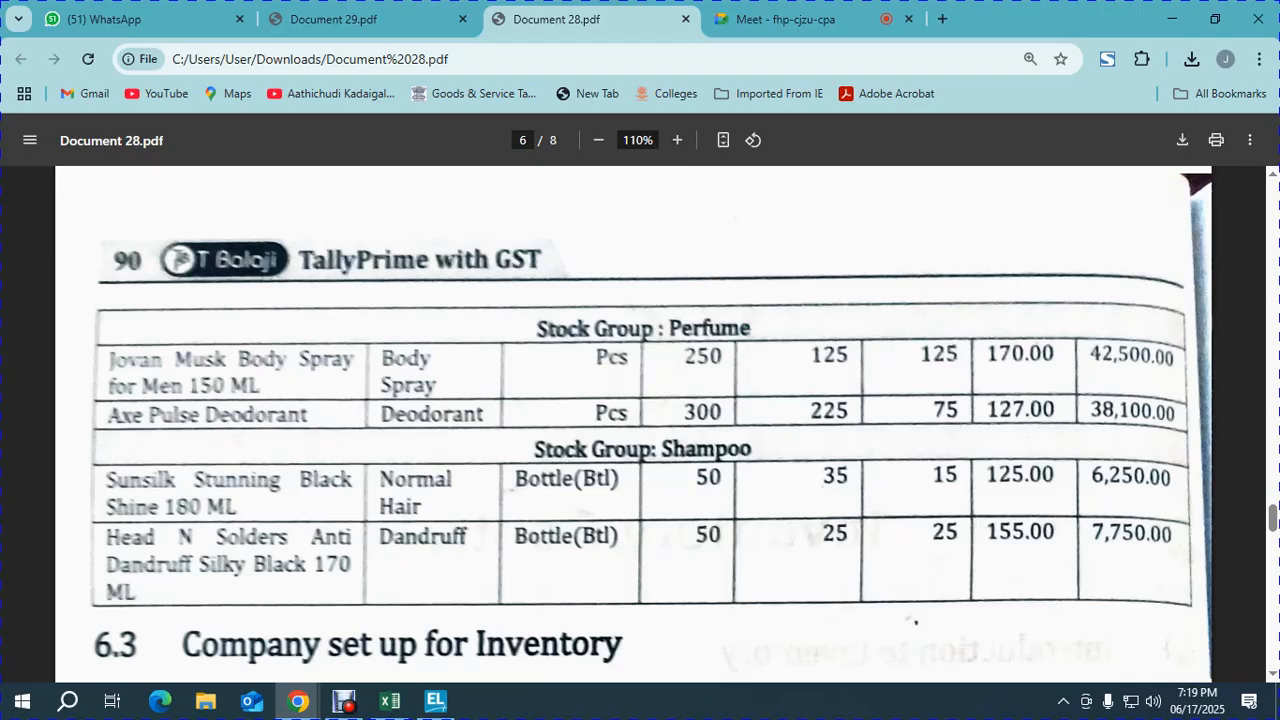
scroll(640, 420, "up", 6)
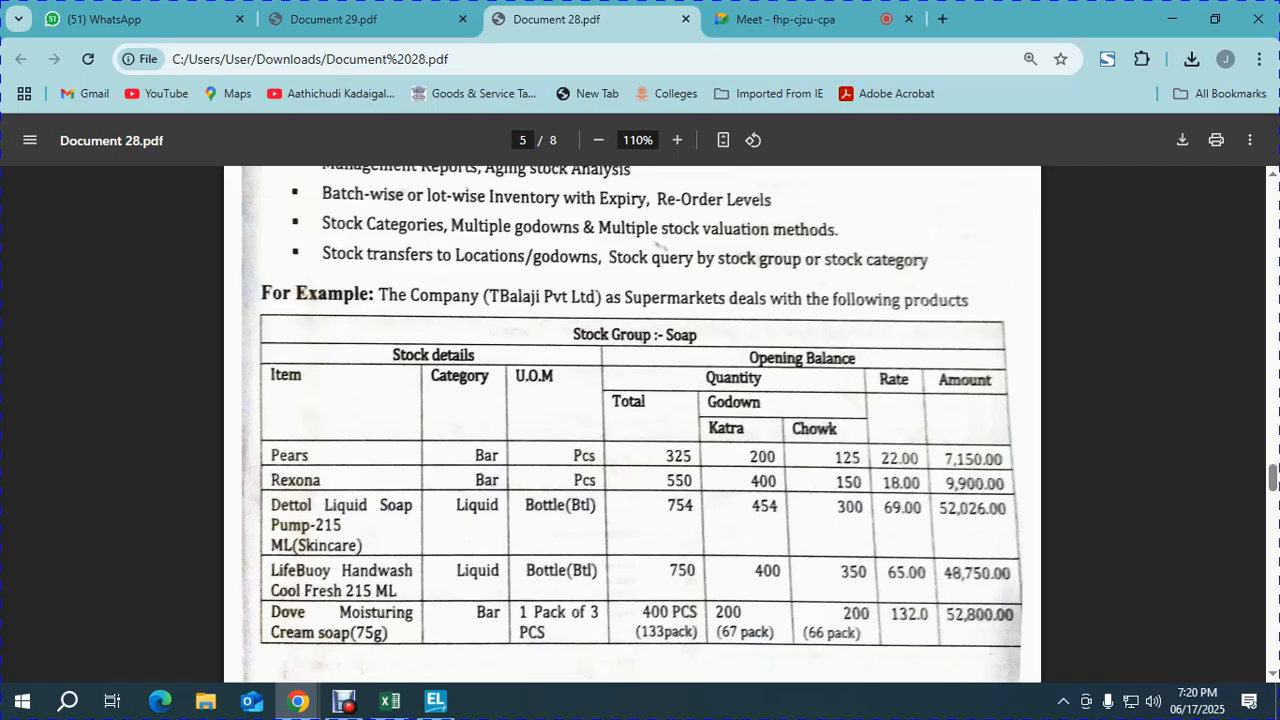
- Select cell C3 in the Excel checklist, then open TallyPrime's Select Company list at Create Company
left_click(390, 700)
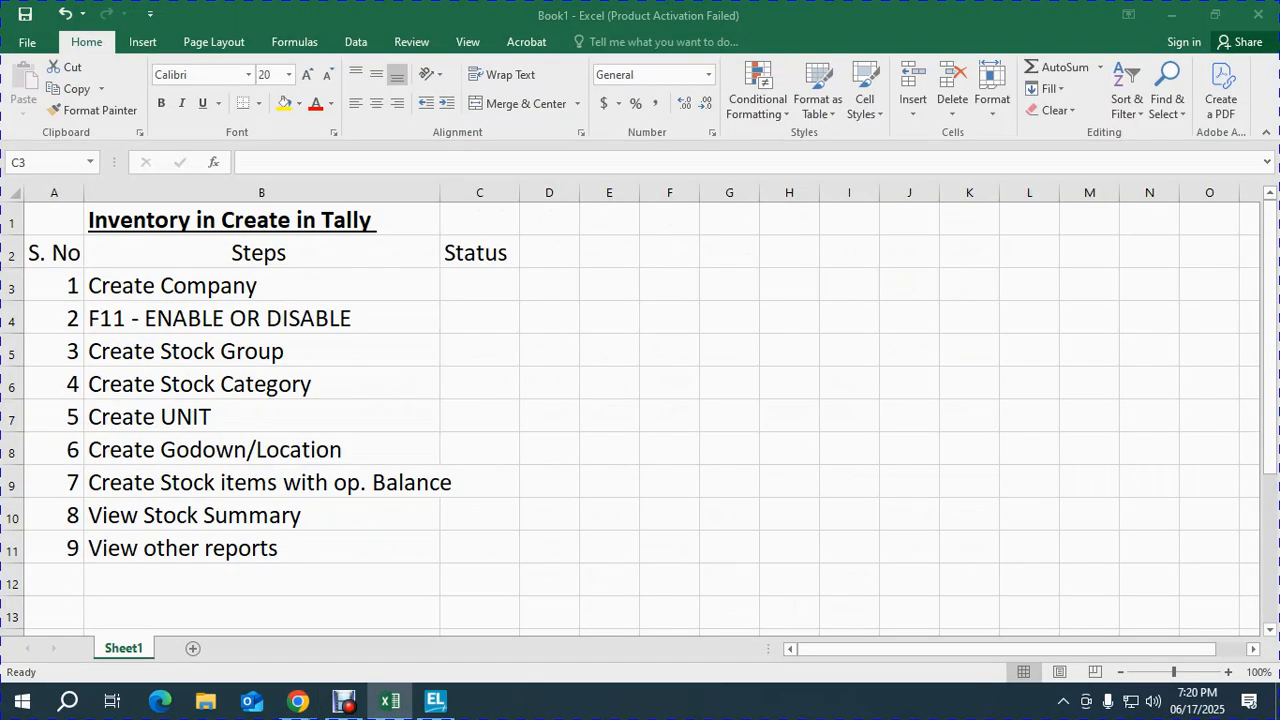
left_click(480, 285)
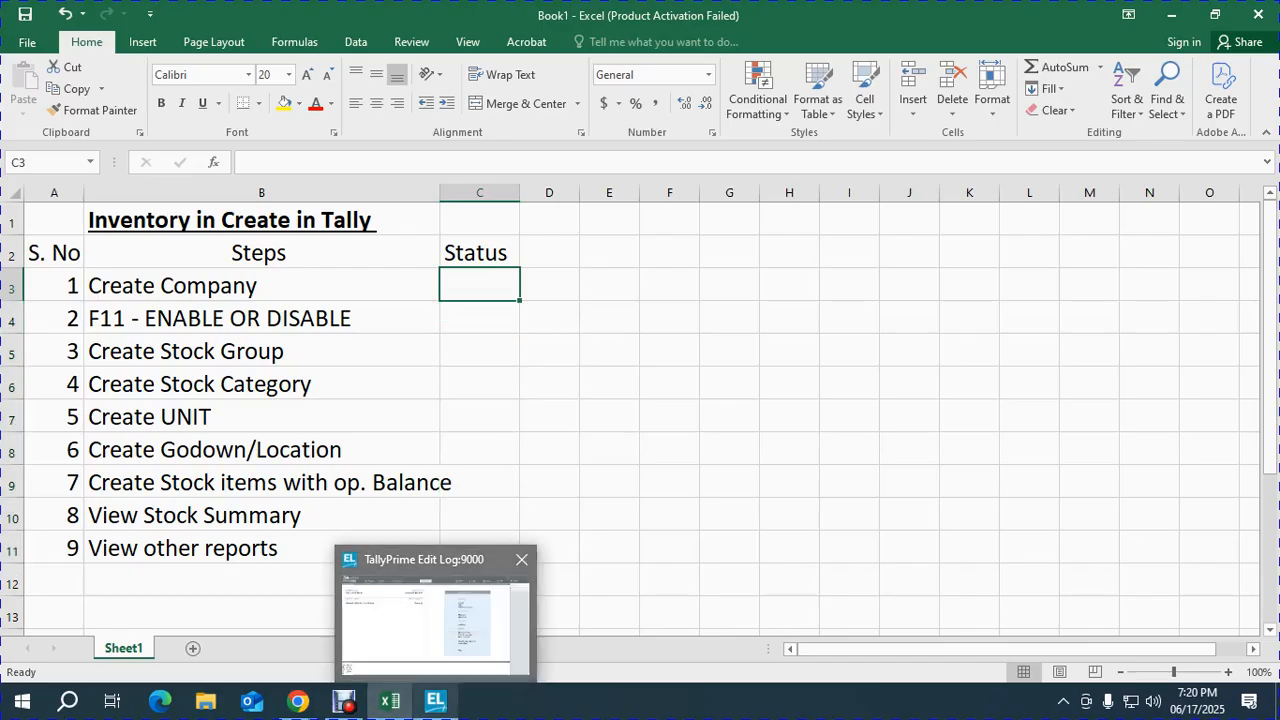
left_click(435, 700)
key("alt+k")
key("alt+F3")
key("Up")
key("Up")
key("Up")
key("Up")
key("Up")
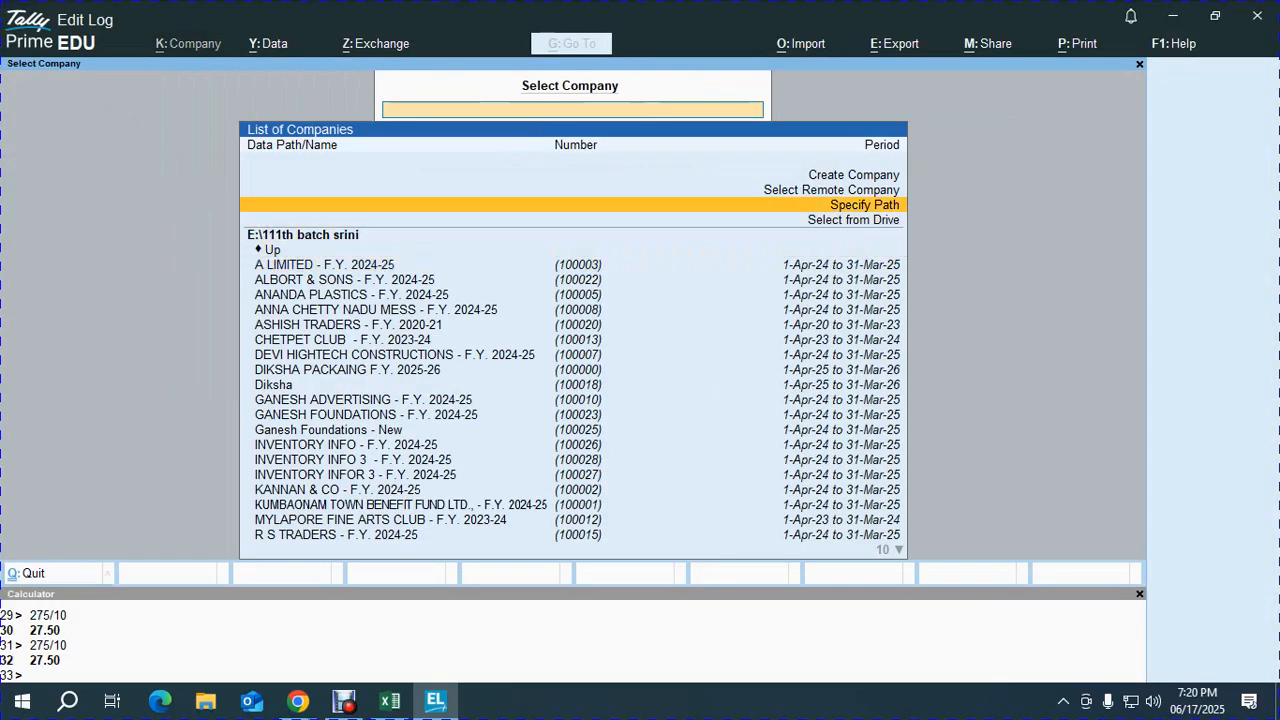
- Create a company named 'T BALAJI TRADERS - F.Y. 2024-25' with a matching mailing name
key("Return")
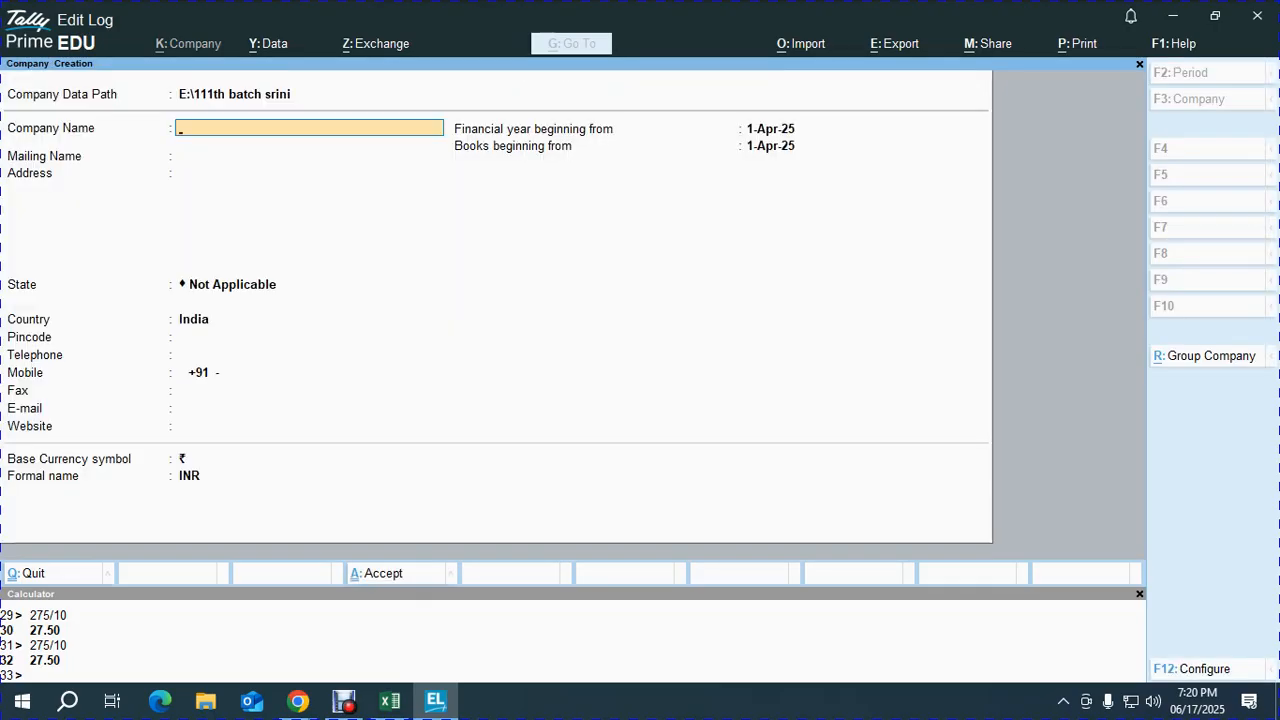
type("T BALAJI TRADER")
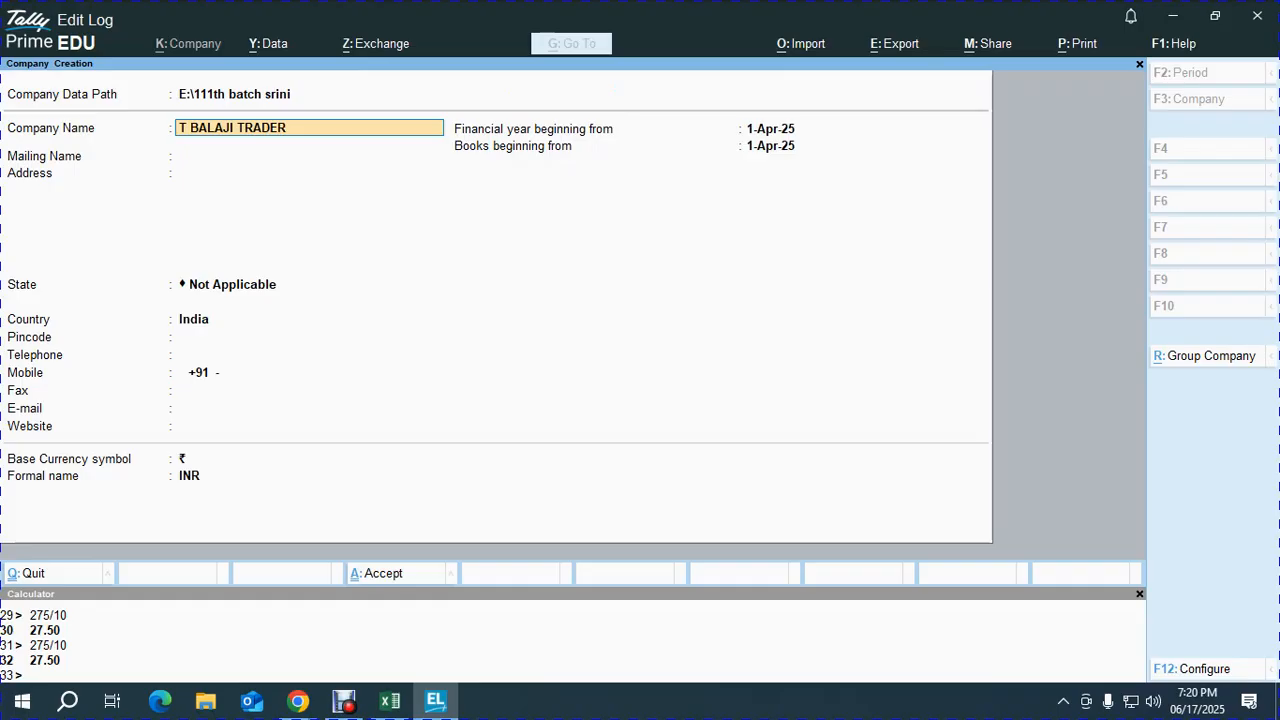
type("S - F.Y. 2024-25")
key("Return")
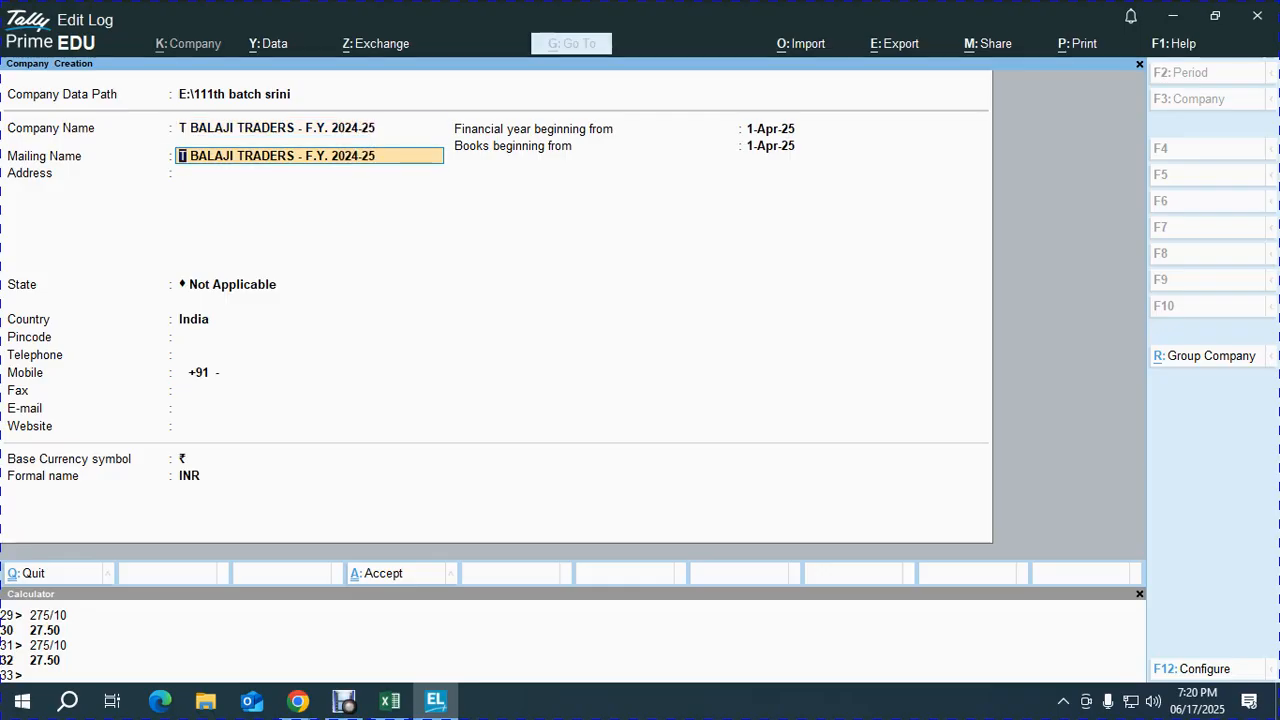
key("alt+Tab")
key("alt+Tab")
key("alt+Tab")
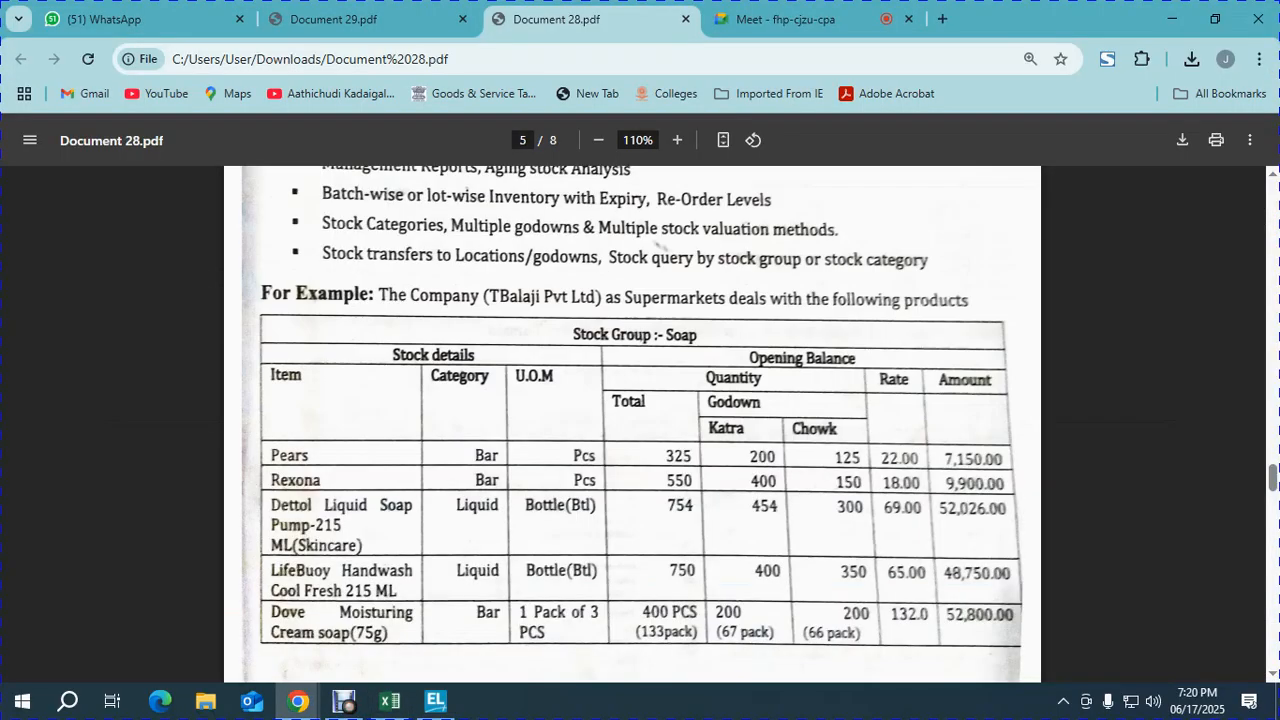
- Review the Soap stock table in Document 28.pdf, then return to TallyPrime's Address field
scroll(660, 268, "up", 1)
scroll(640, 420, "up", 2)
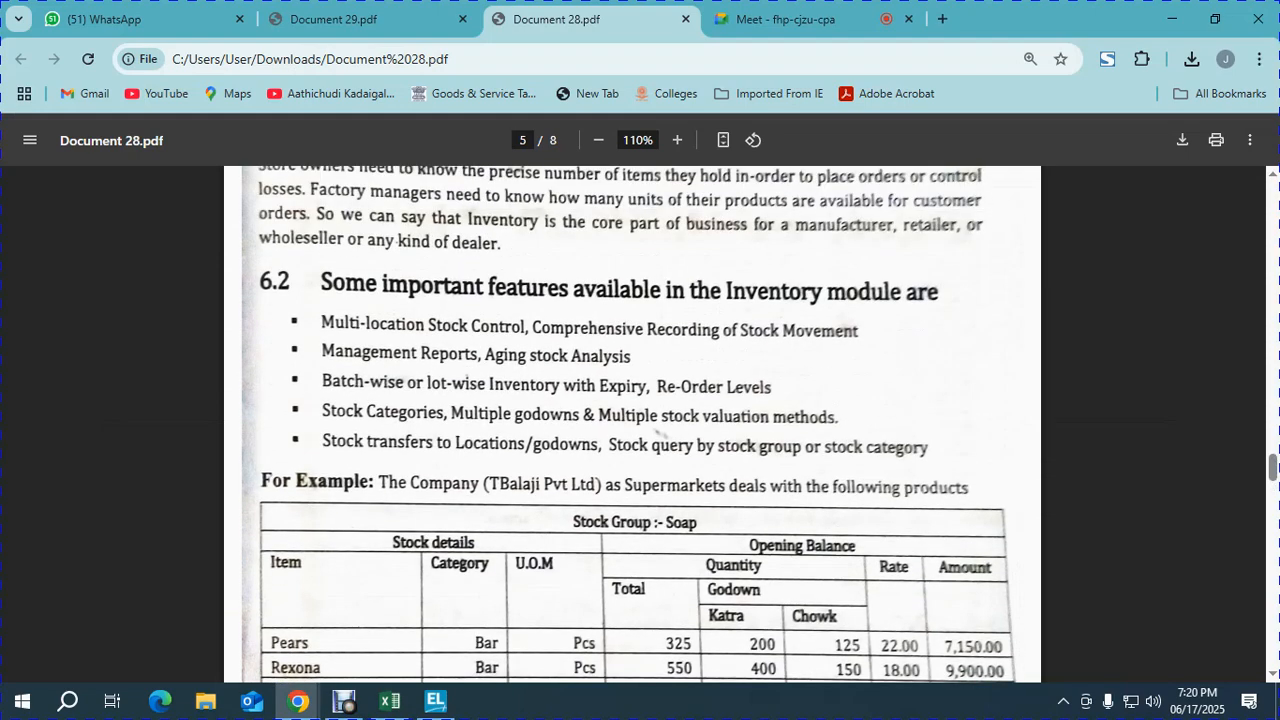
scroll(640, 420, "down", 10)
scroll(640, 420, "up", 10)
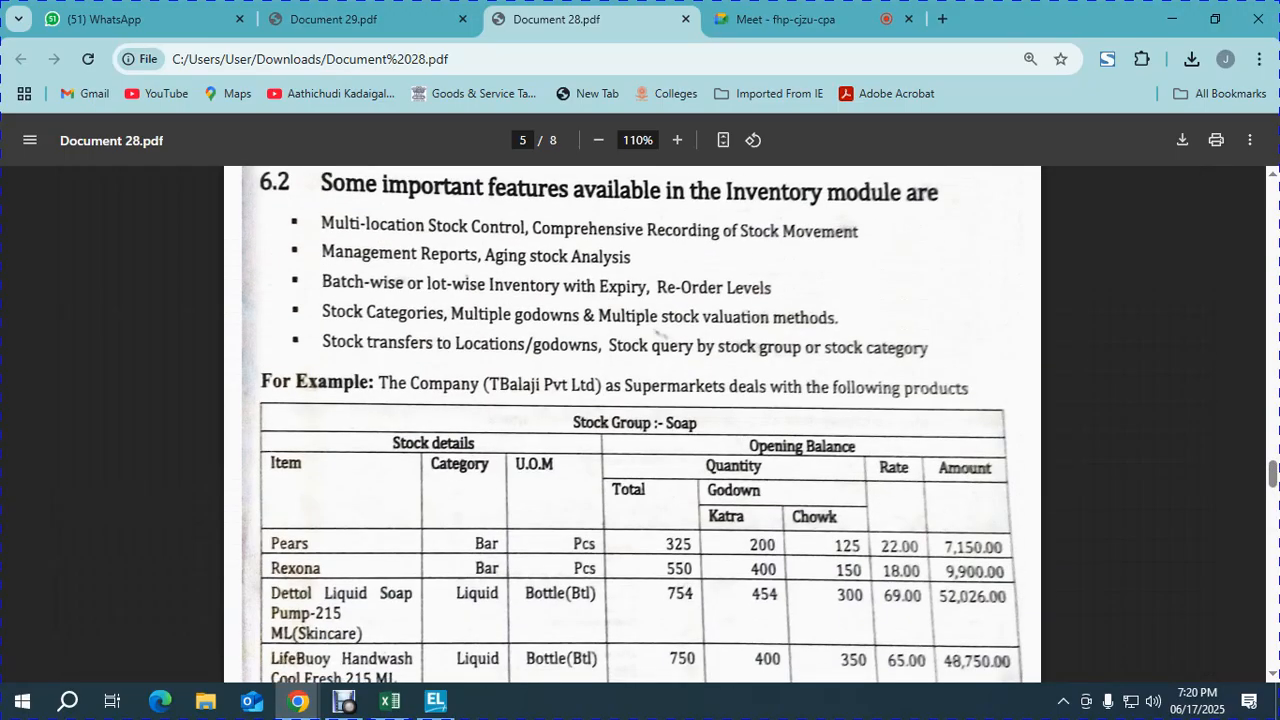
scroll(640, 420, "down", 1)
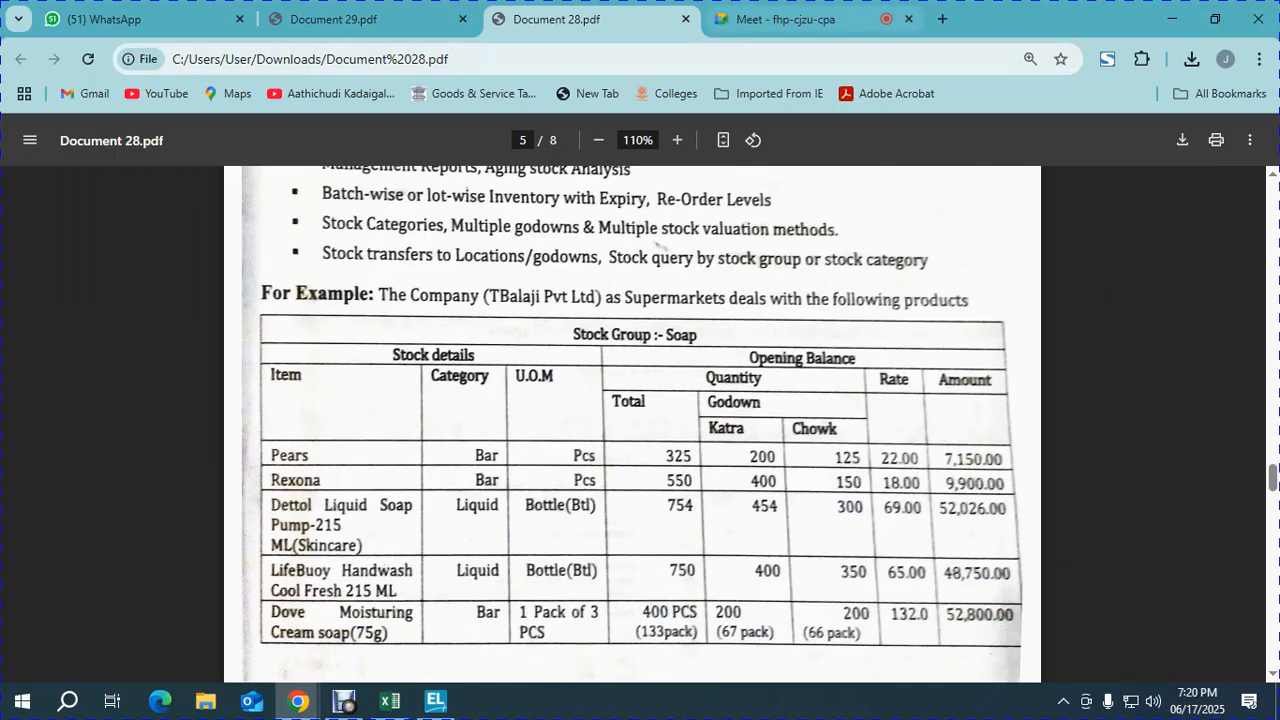
key("ctrl+Tab")
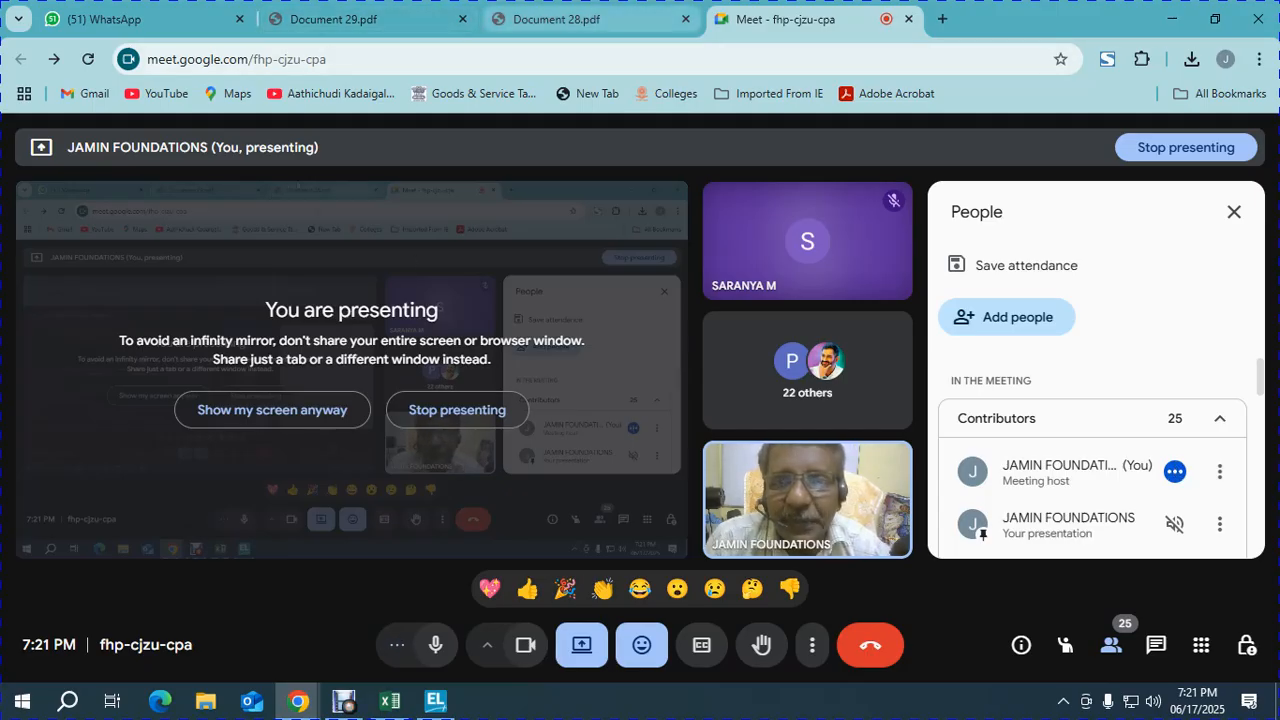
left_click(556, 19)
key("alt+Tab")
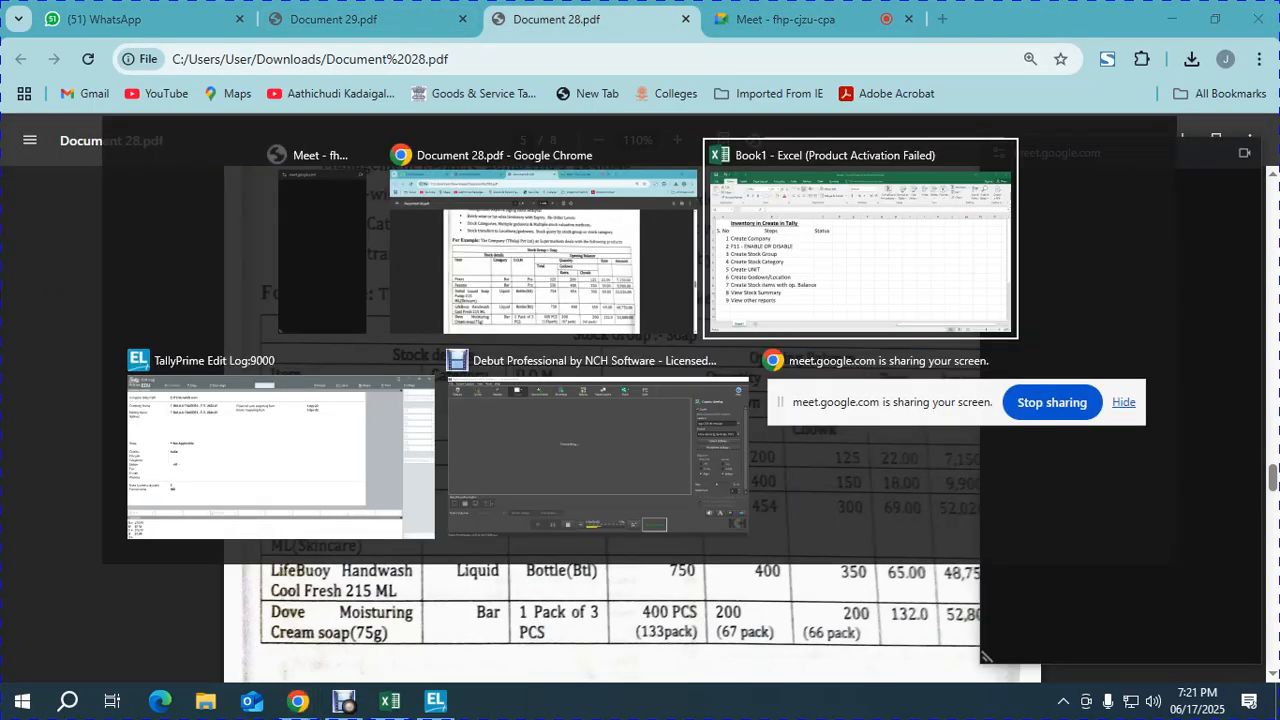
key("alt+Tab")
key("Return")
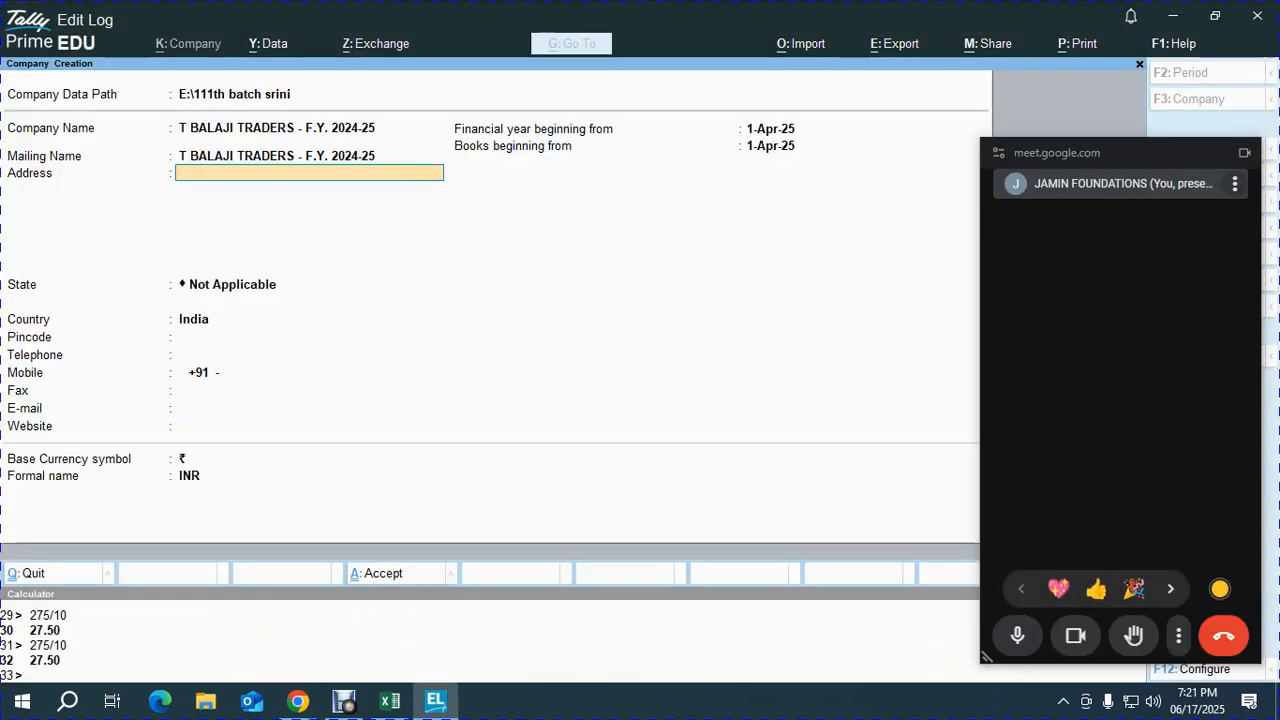
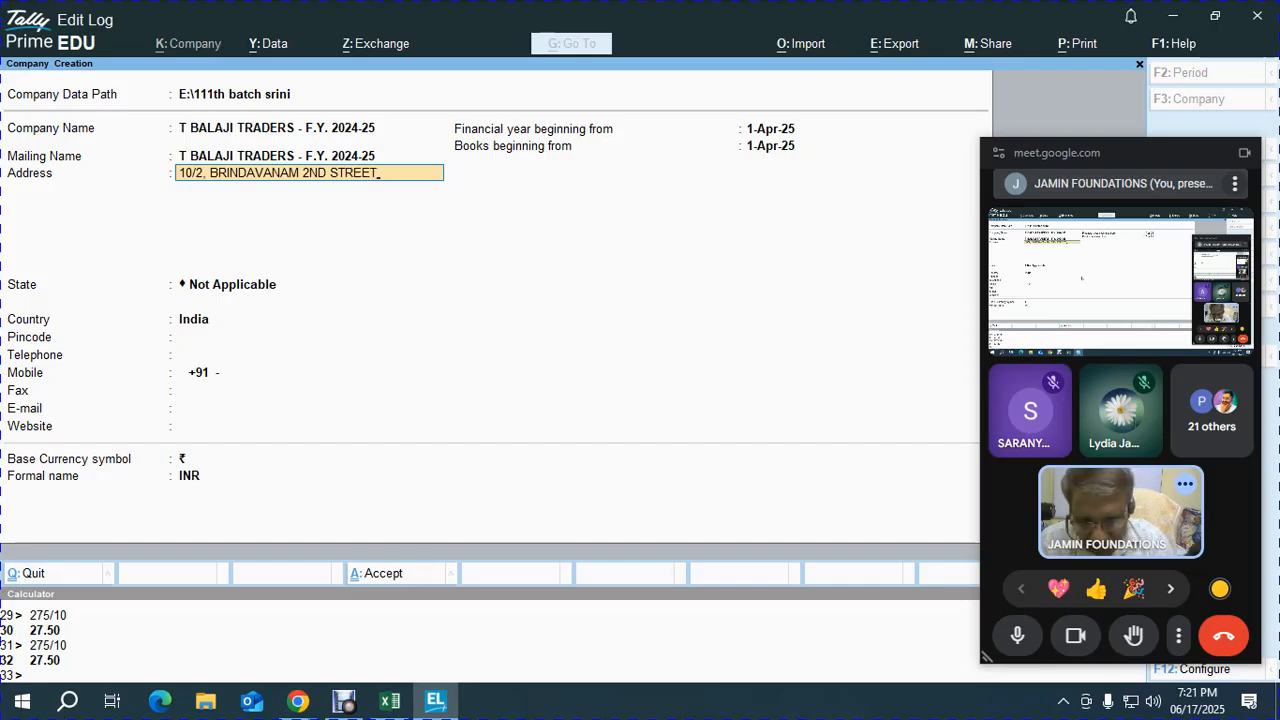
- Enter the company's three-line postal address, correcting the last line
key("Return")
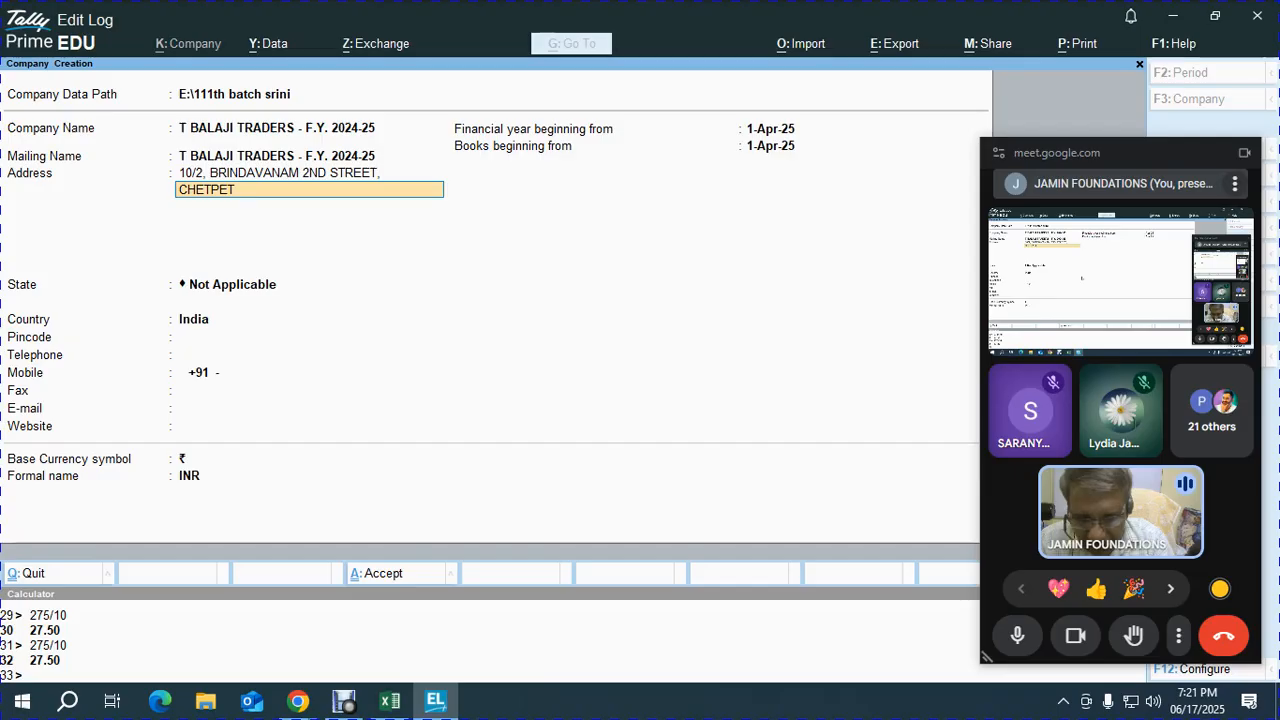
key("Return")
key("Return")
key("BackSpace")
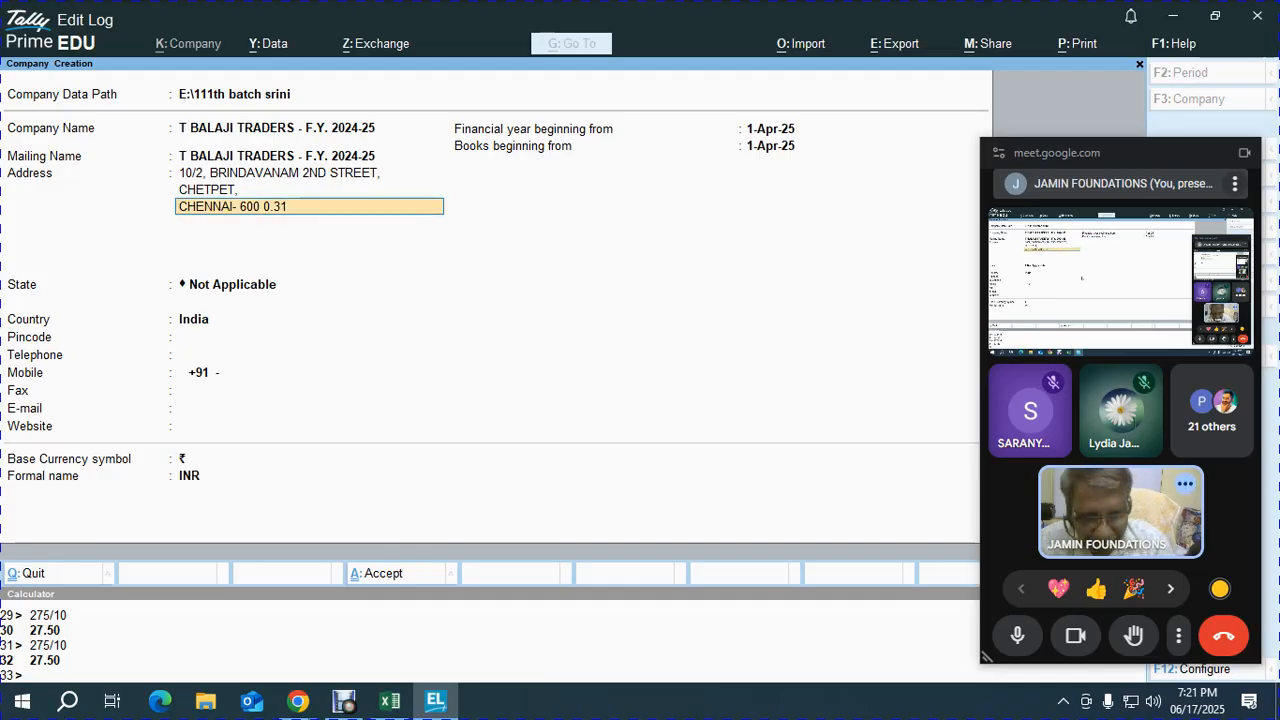
key("BackSpace")
key("BackSpace")
key("BackSpace")
type("031")
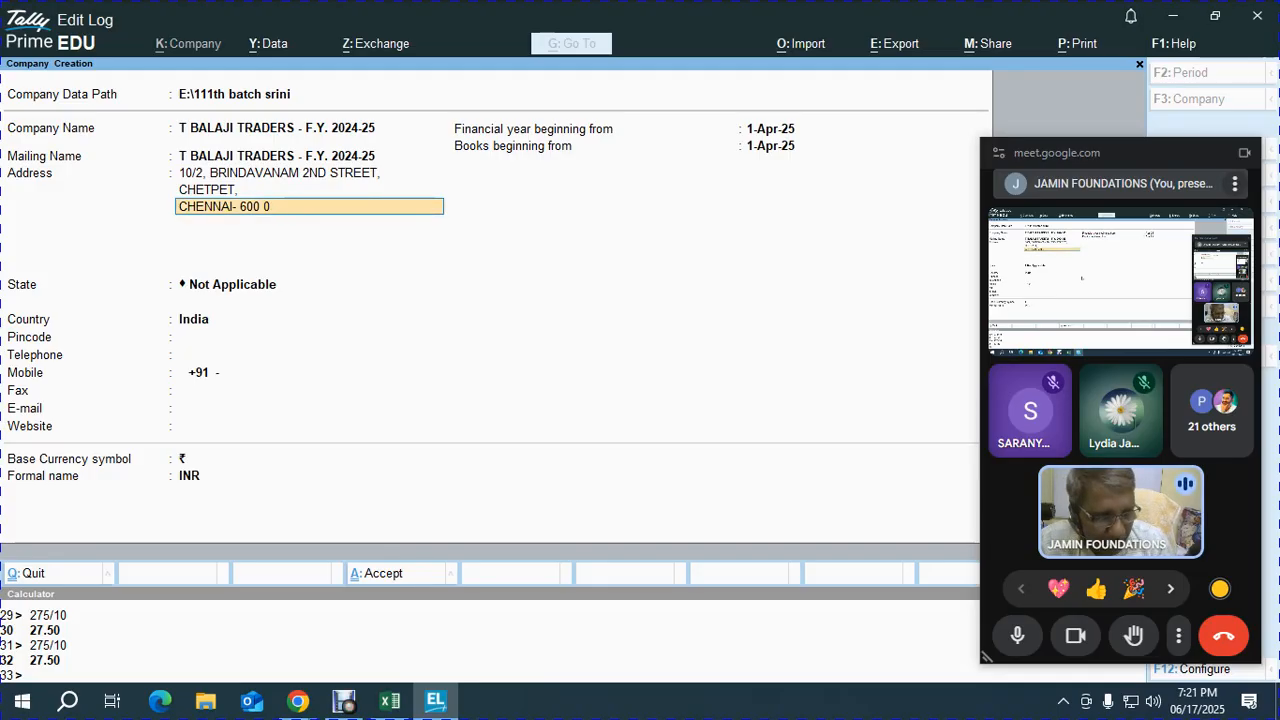
key("Return")
key("Return")
- Set the state to Tamil Nadu and fill in the pincode, telephone and mobile numbers
type("ta")
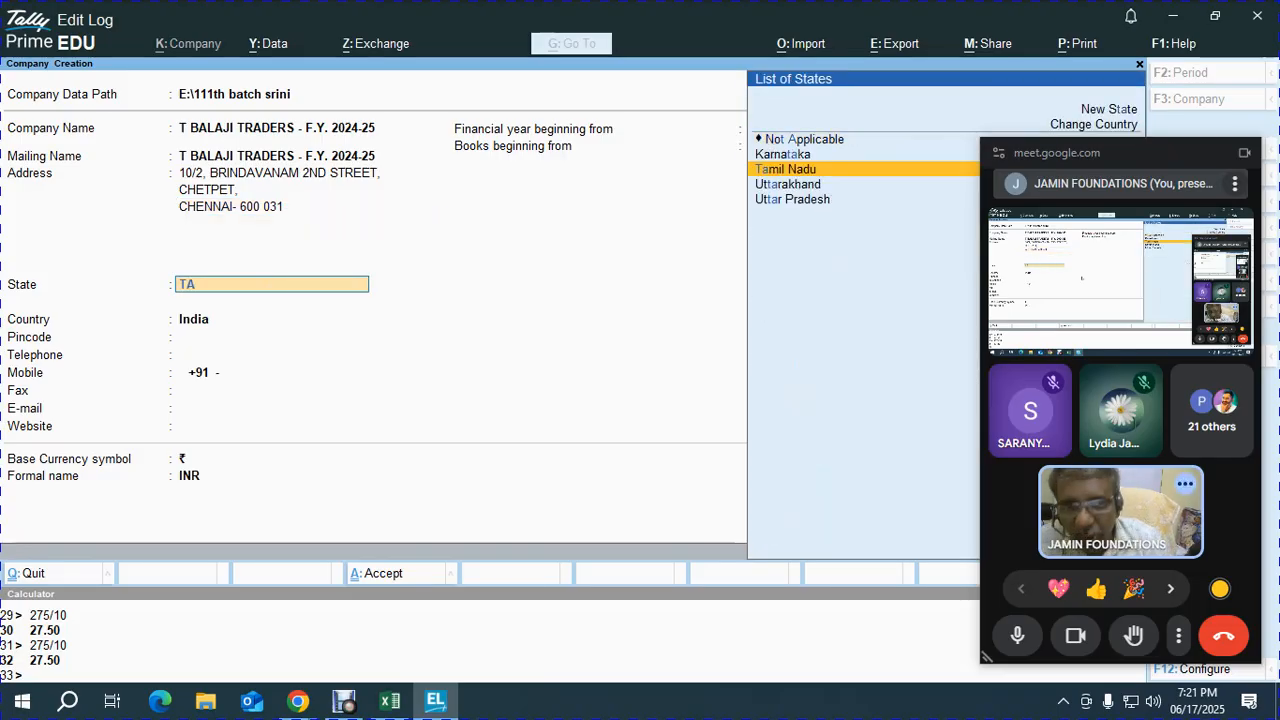
key("Return")
type("600 03")
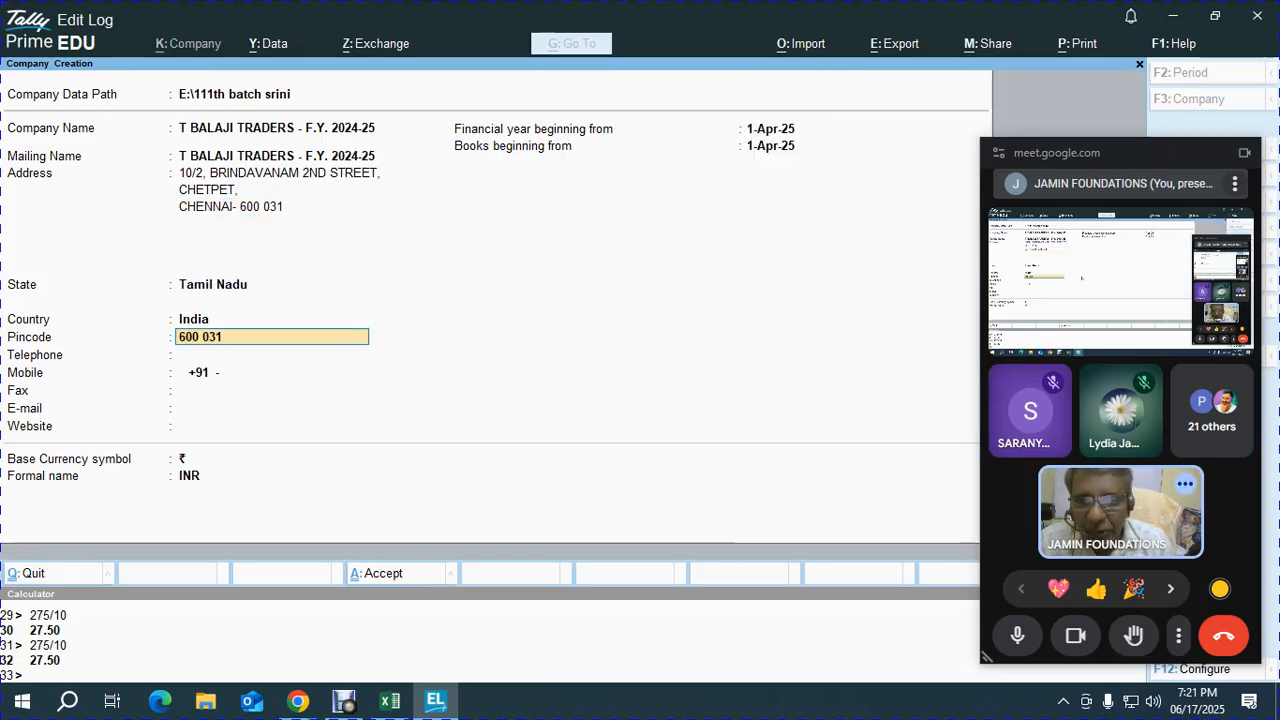
type("1")
key("Return")
key("Return")
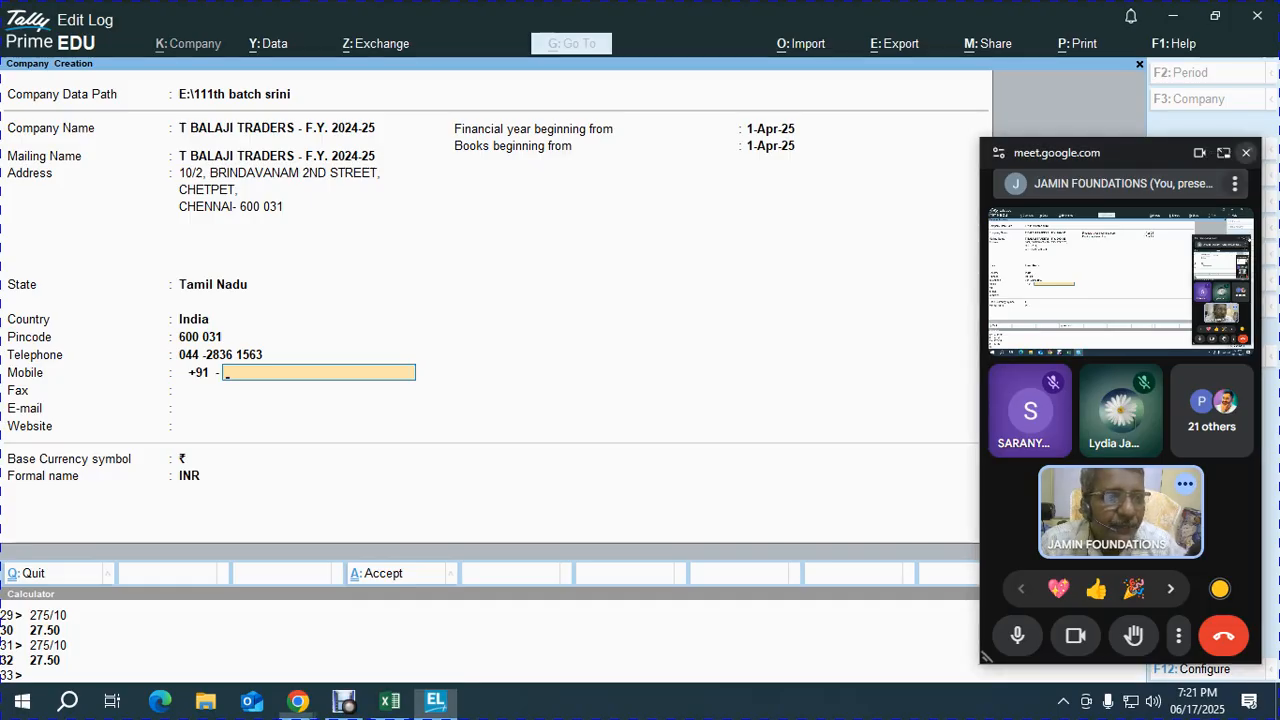
left_click(1246, 153)
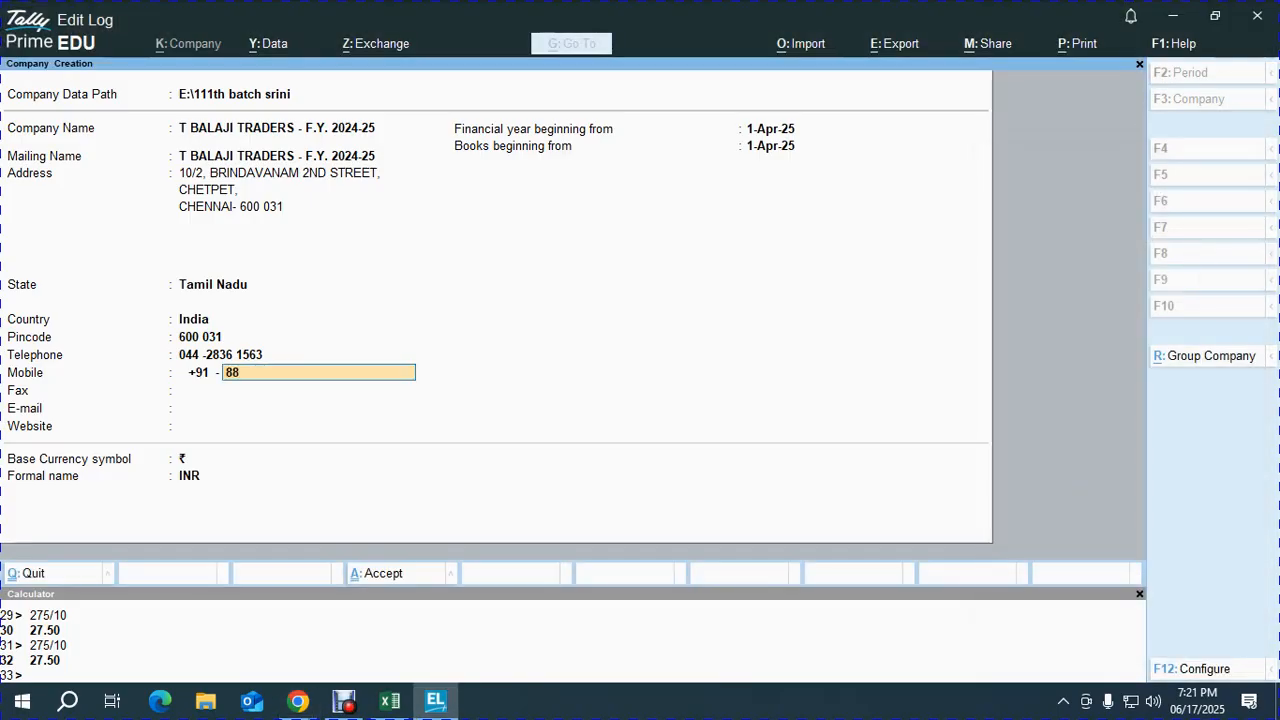
key("Return")
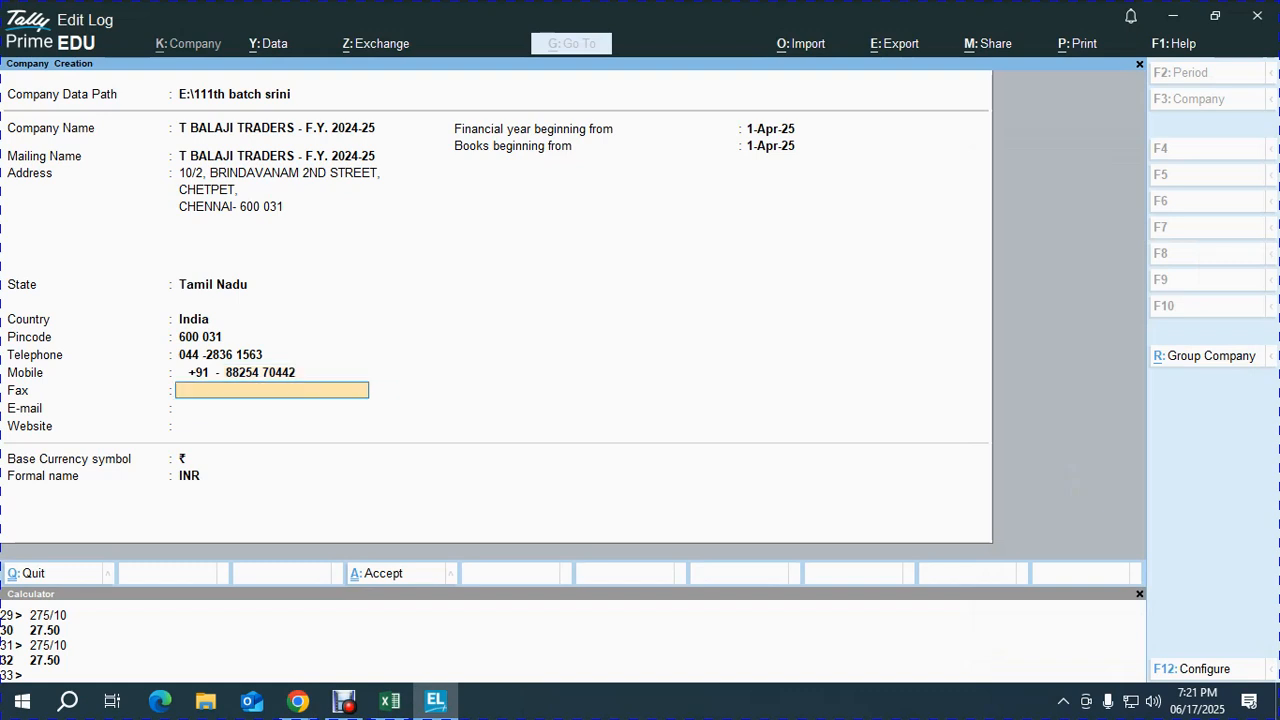
key("Return")
key("Return")
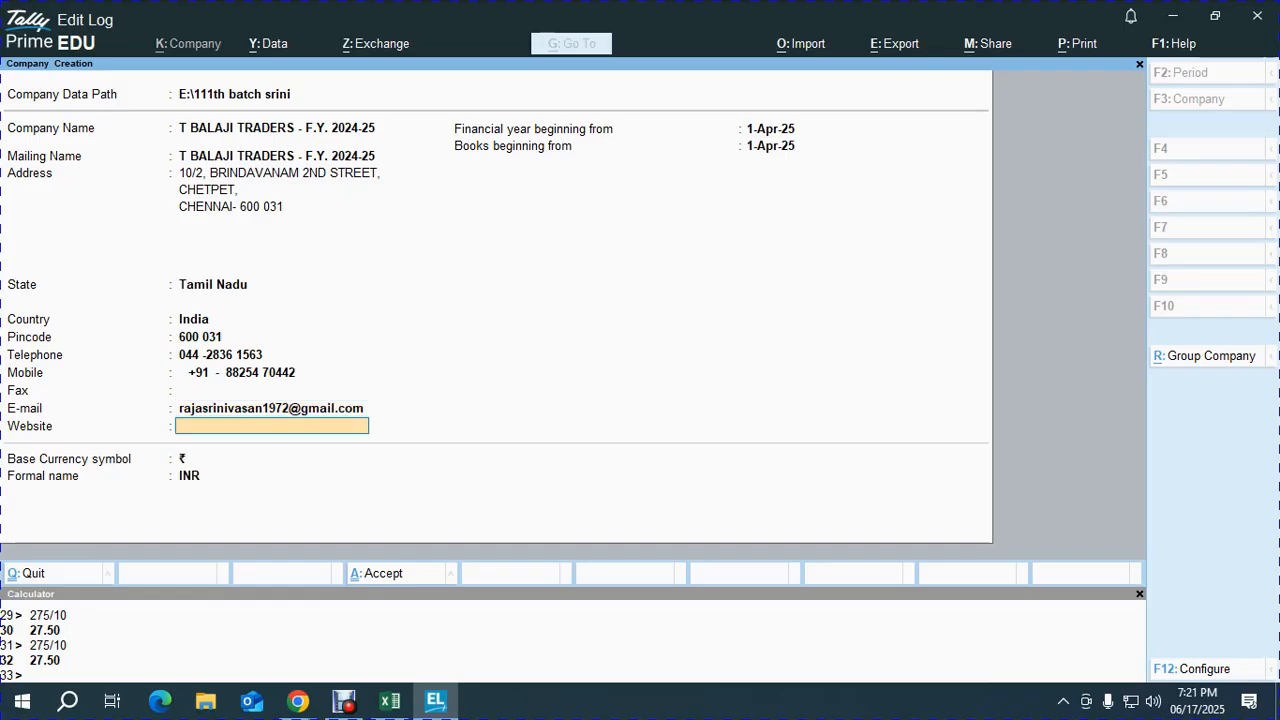
type("www.jamin tv.com")
key("Return")
type("a24")
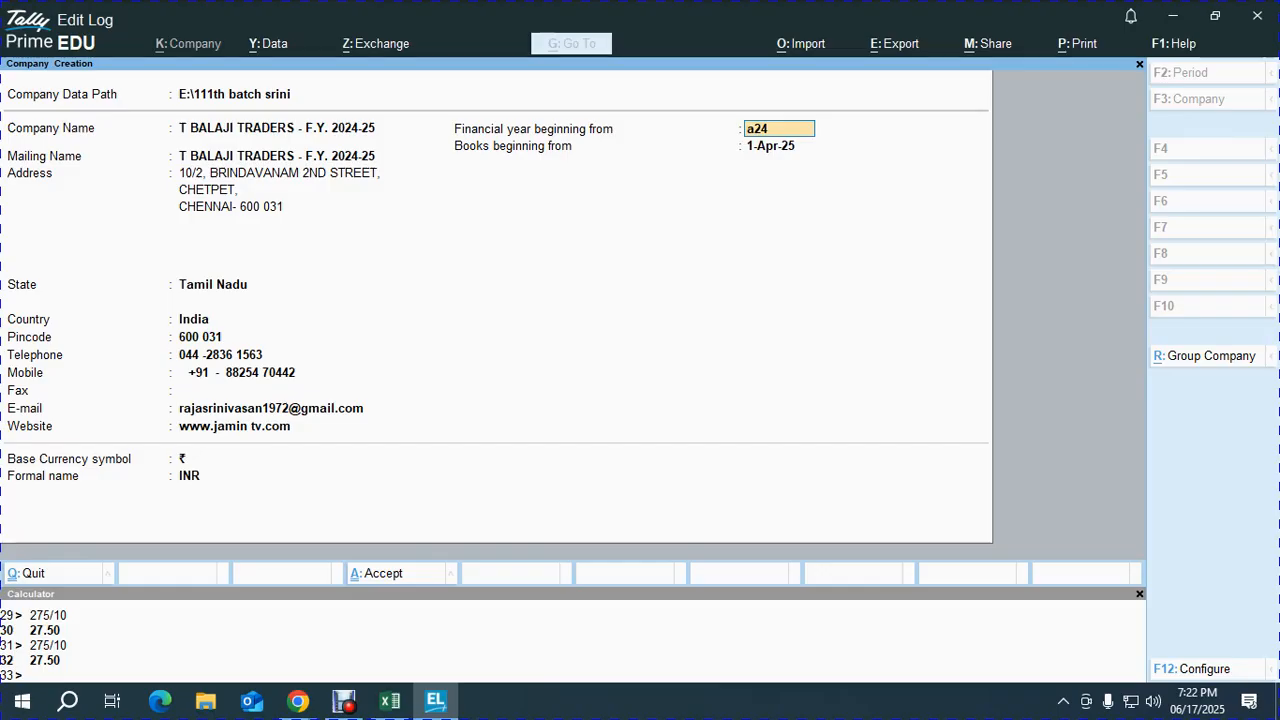
key("Return")
key("Return")
key("Return")
key("Return")
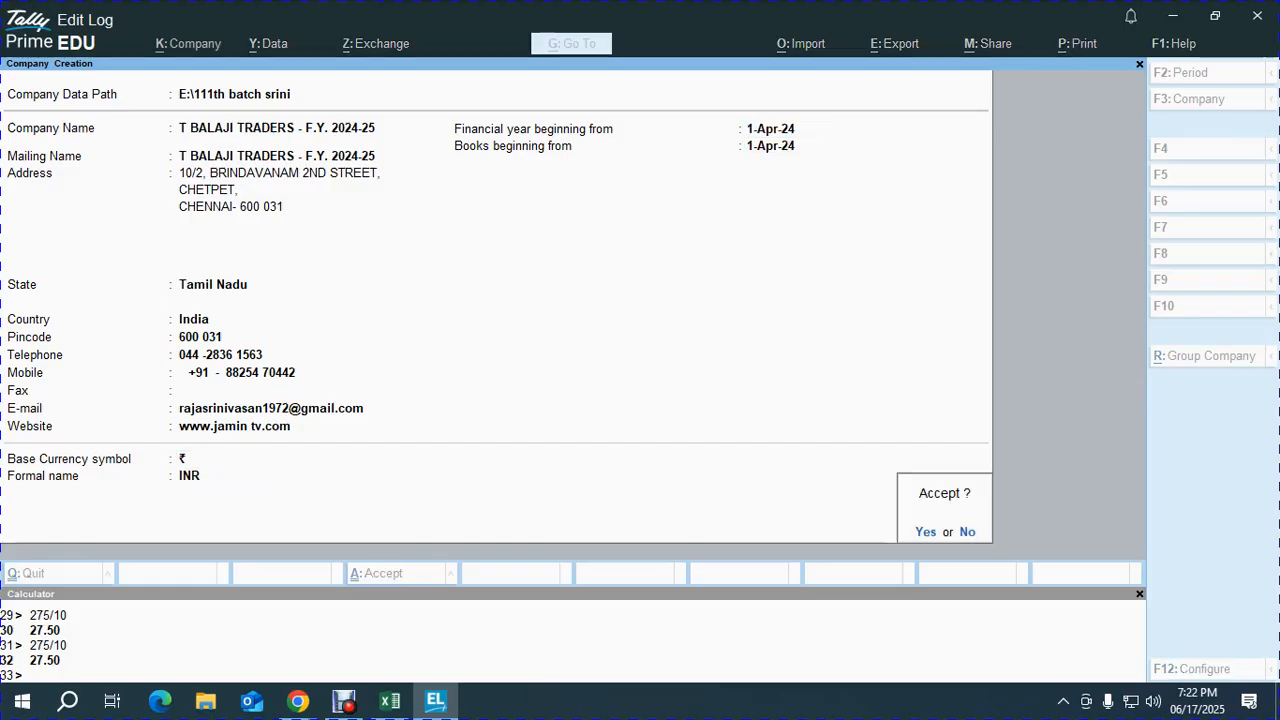
key("alt+Tab")
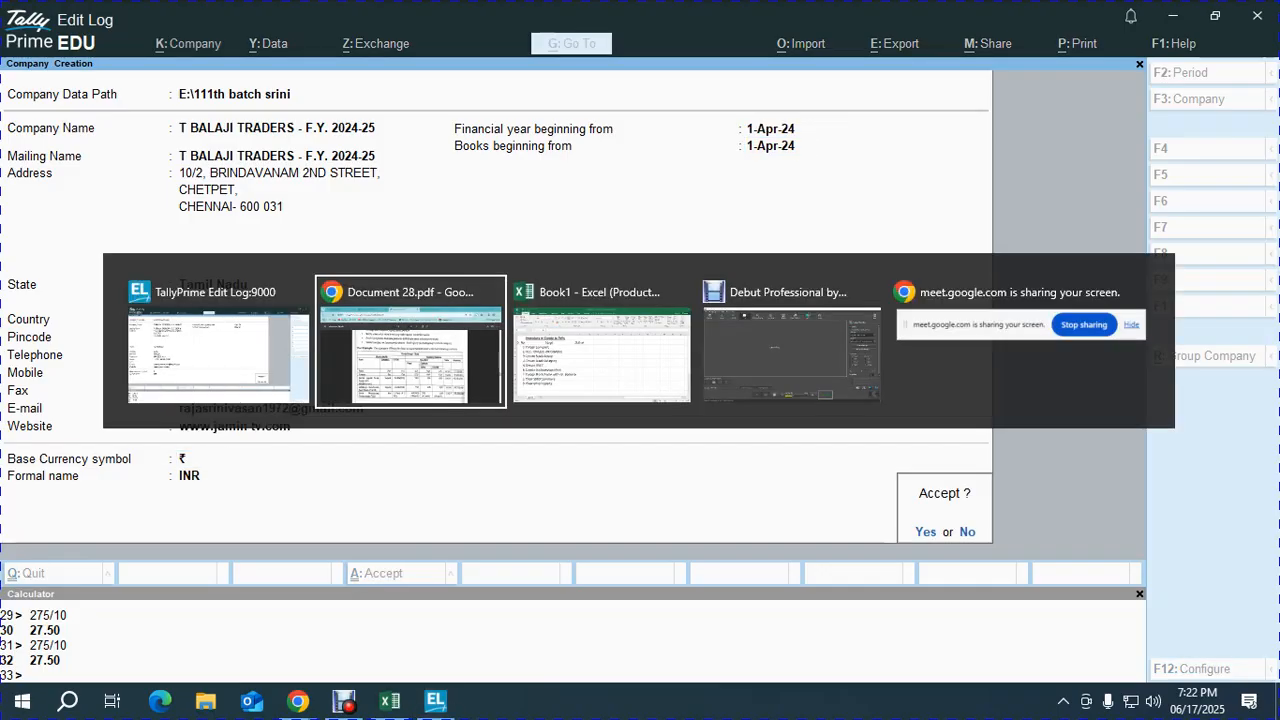
key("alt+Tab")
key("Tab")
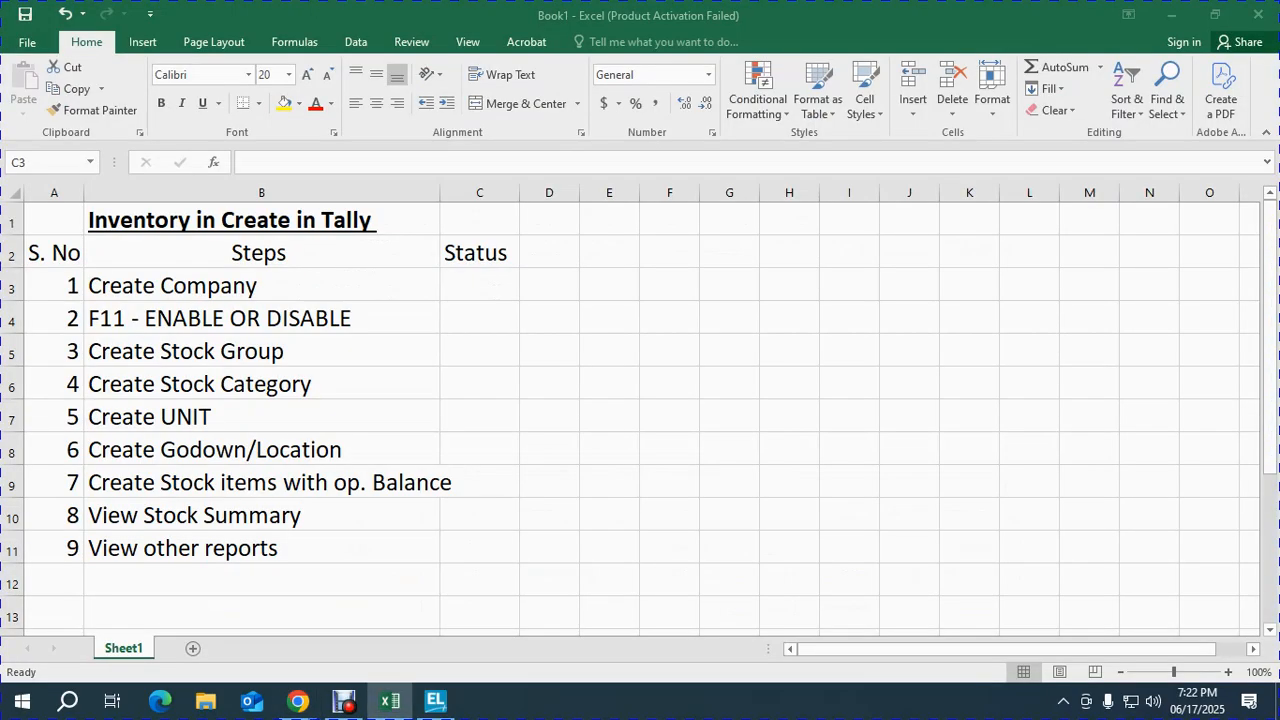
- Record 'ok' in cell C3 of Book1 for the Create Company step
type("ok")
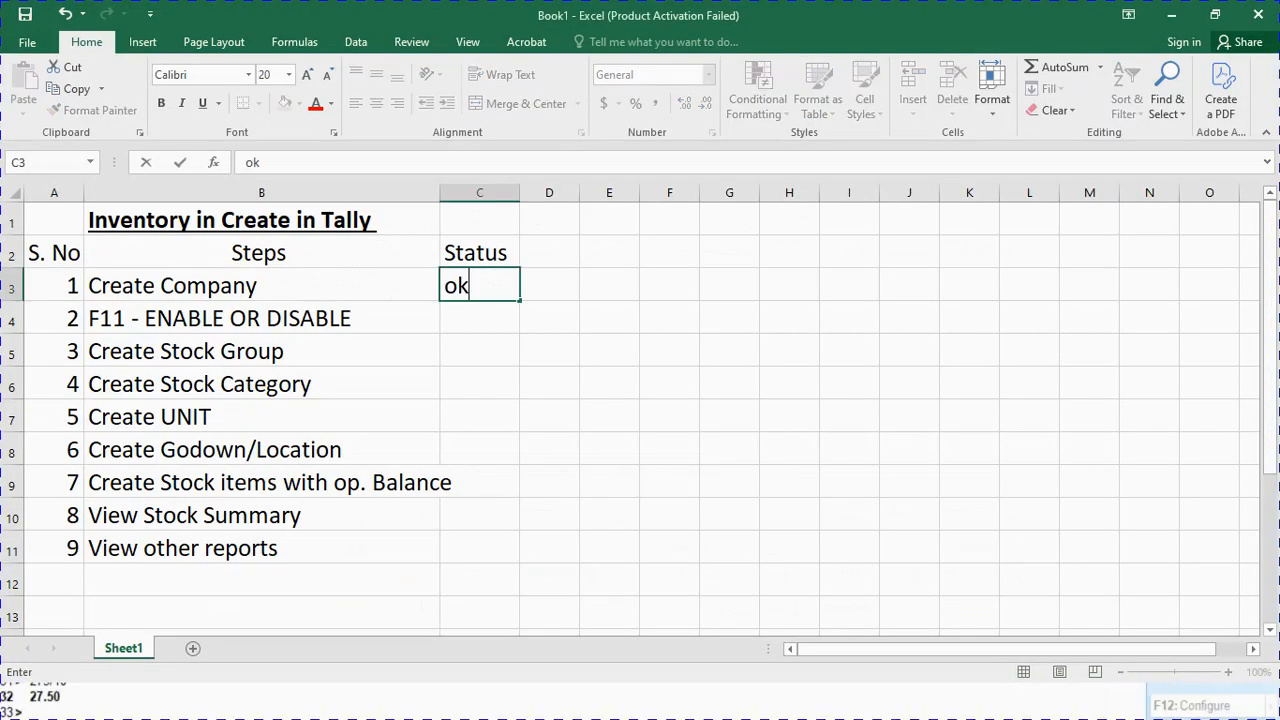
key("Return")
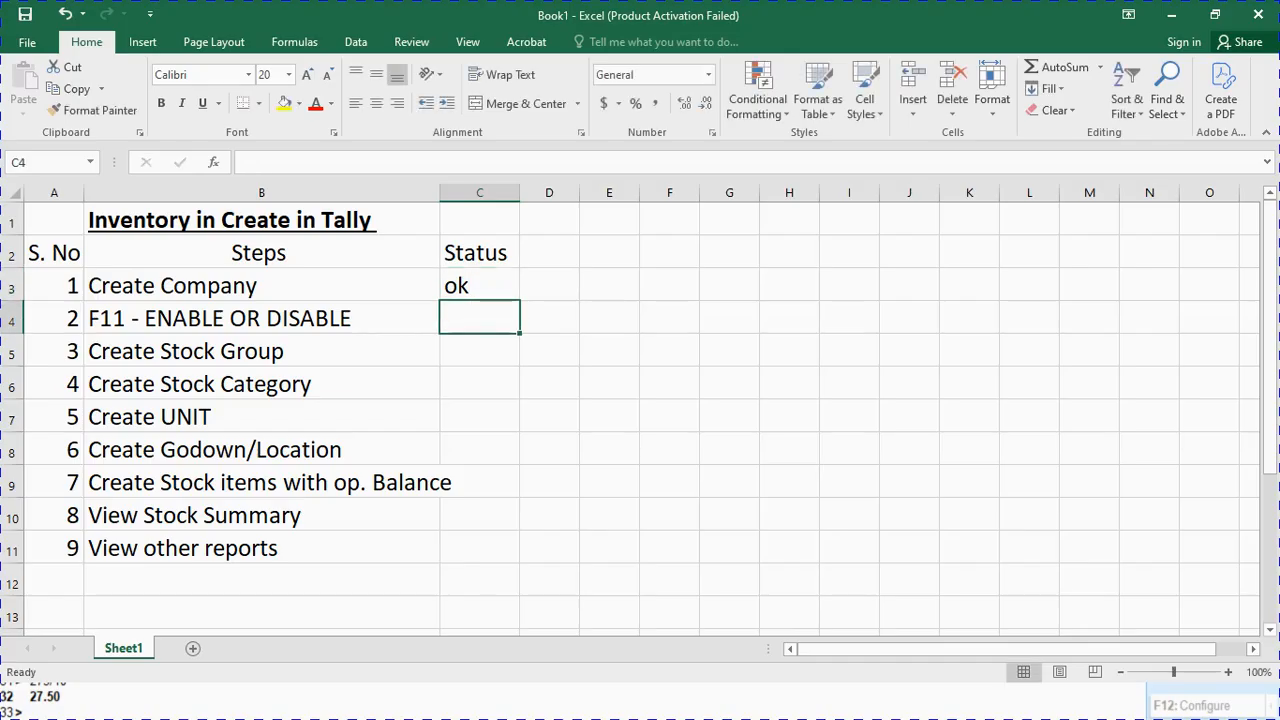
key("alt+Tab")
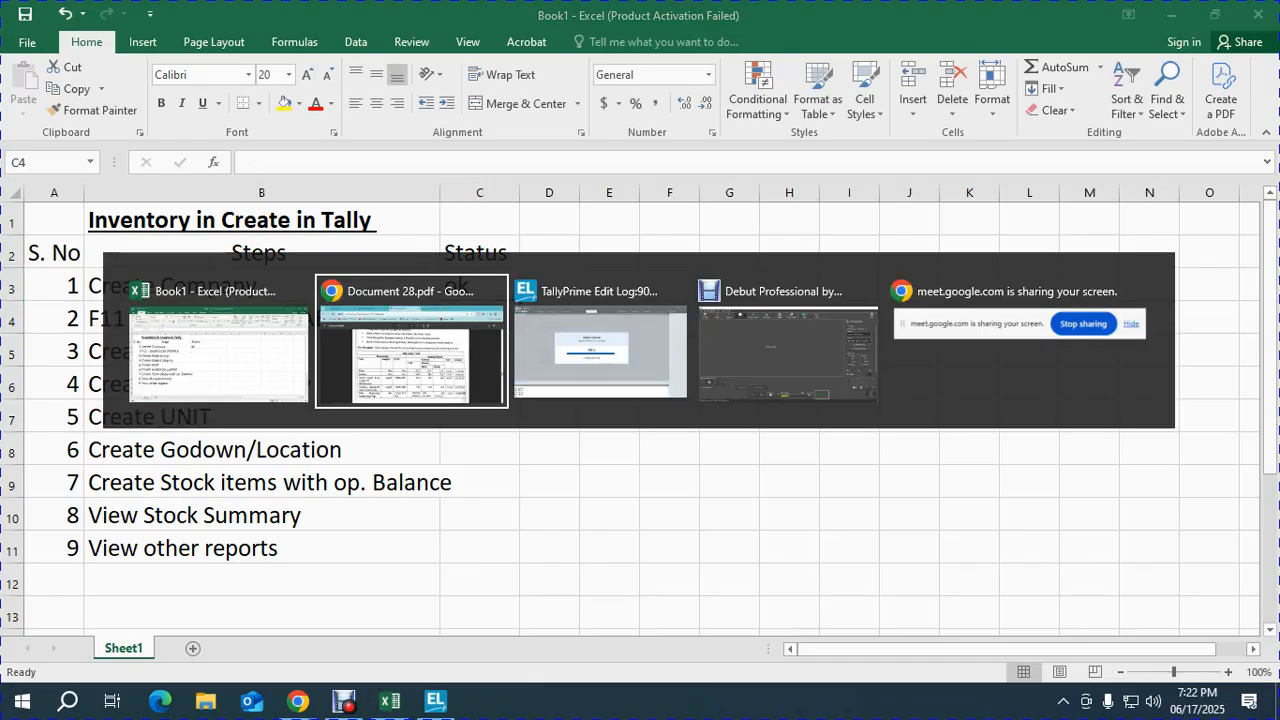
key("Tab")
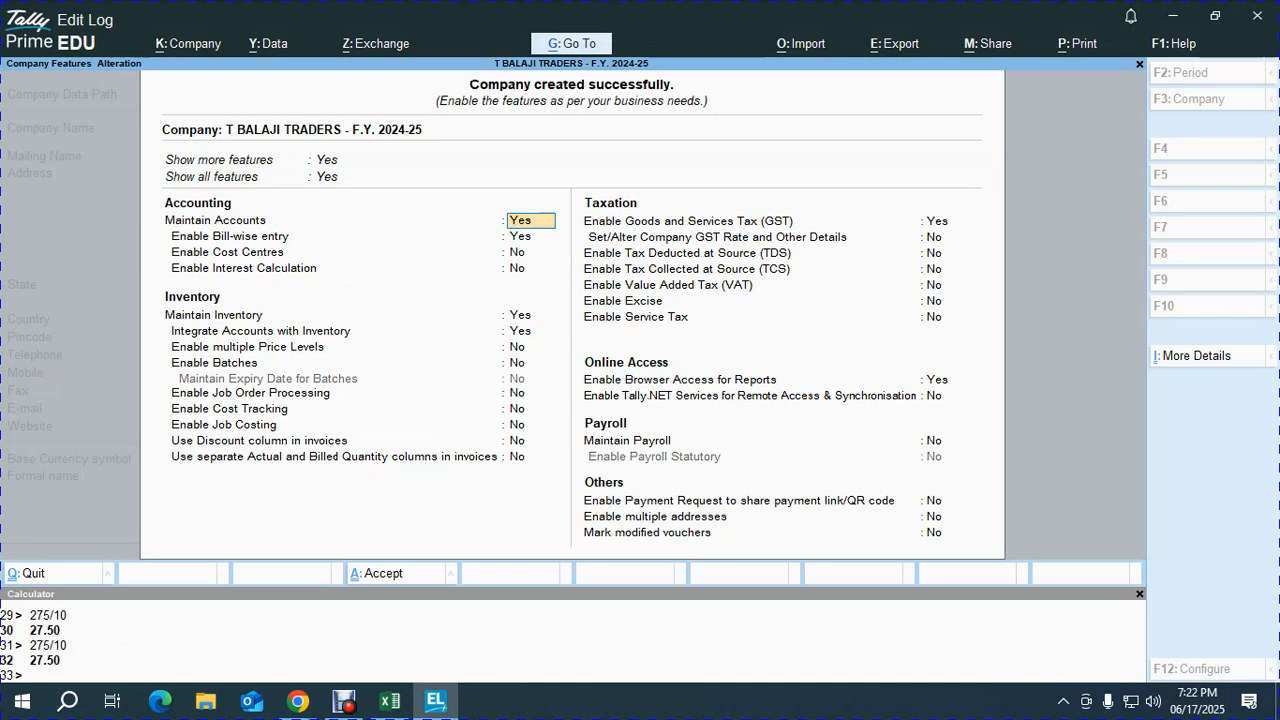
- Accept TallyPrime's Company Features screen without changes
left_click(938, 221)
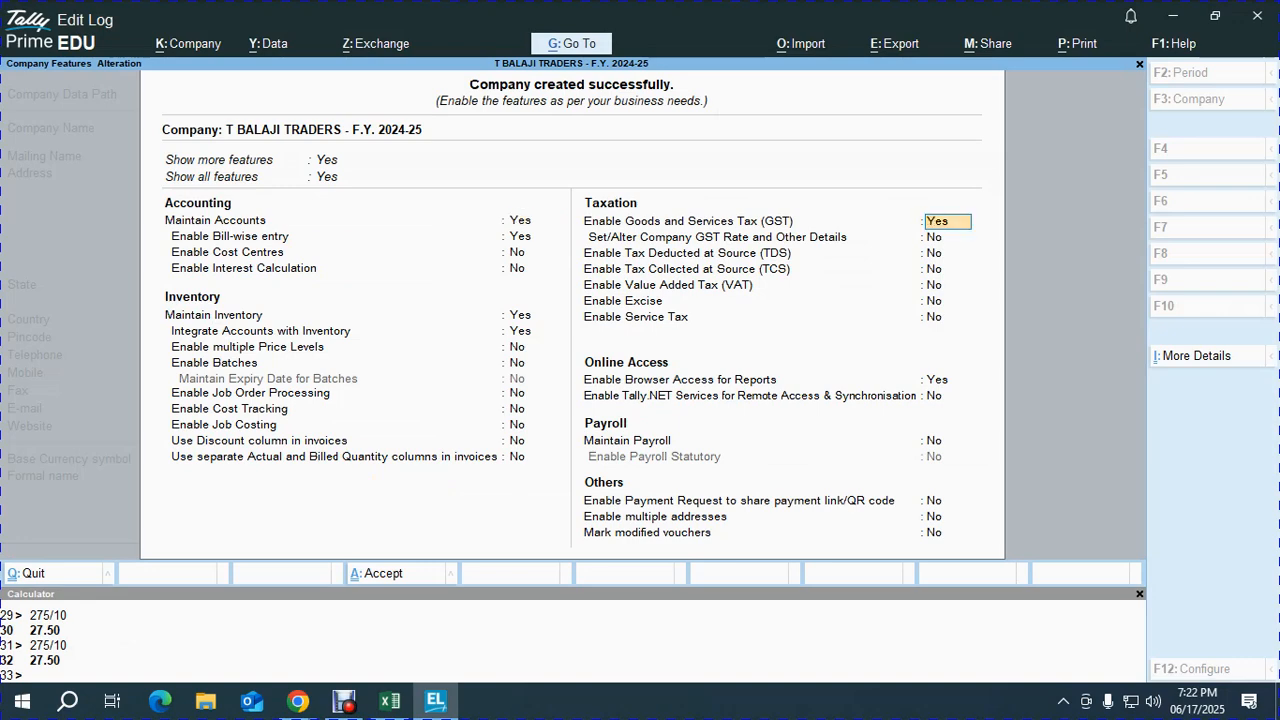
key("Return")
key("ctrl+a")
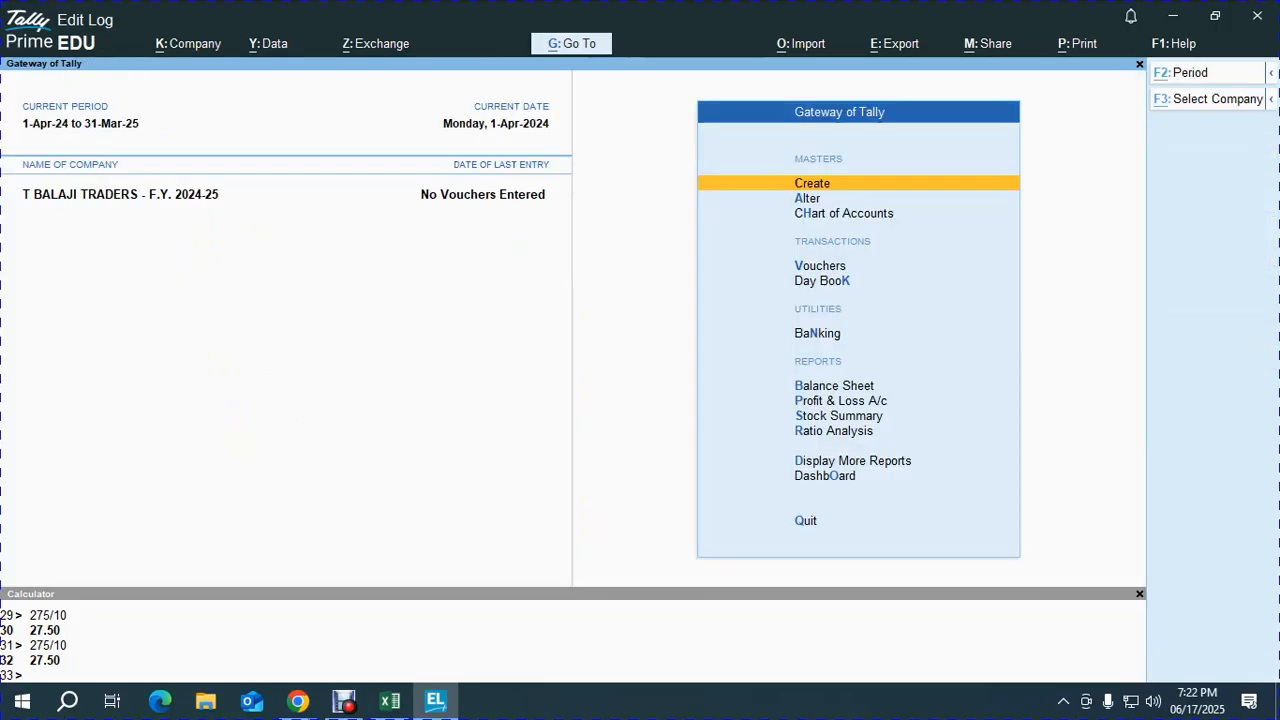
- Mark the enable/disable step 'ok' in cell C4, then view page 6's Perfume and Shampoo tables
key("alt+Tab")
type("ok")
key("Return")
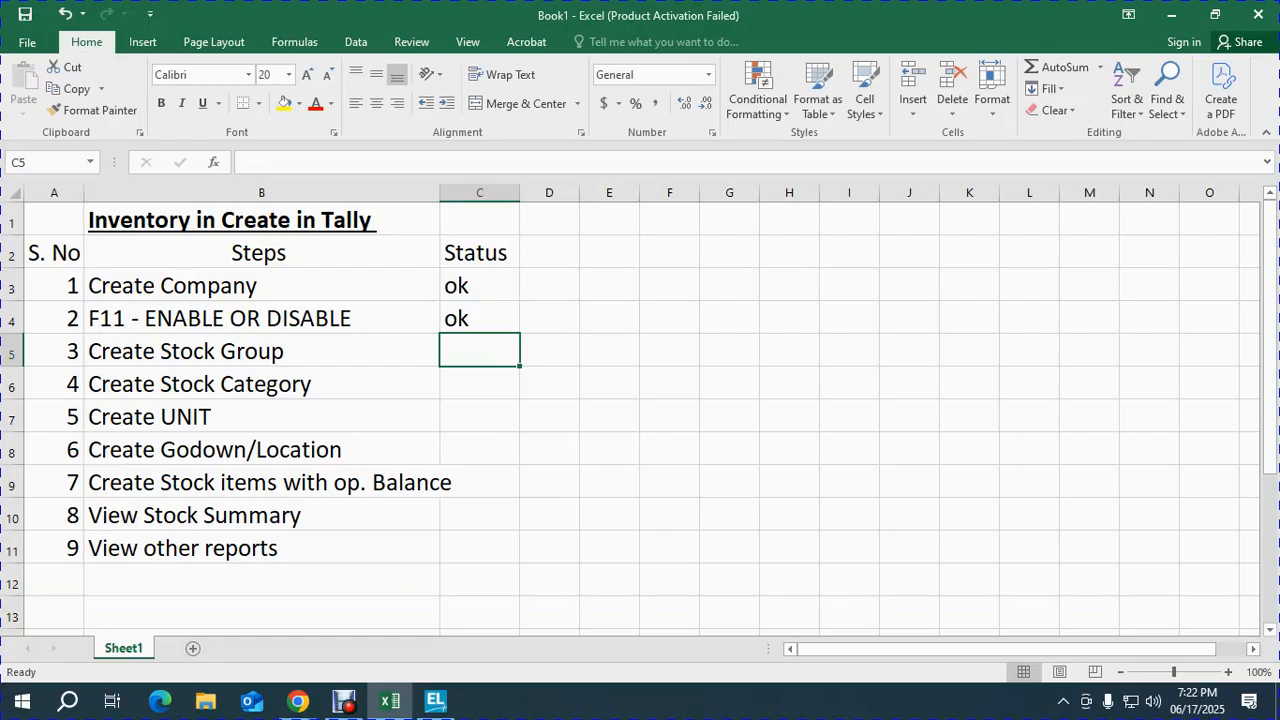
key("alt+Tab")
key("Tab")
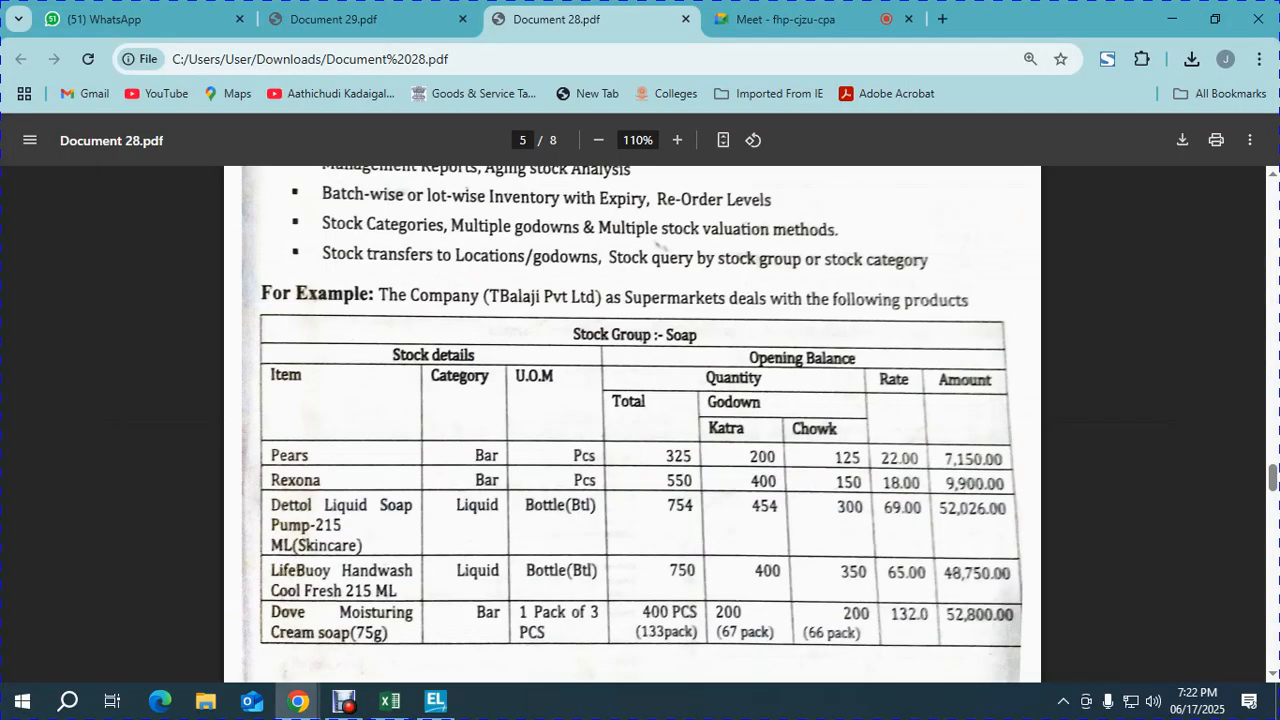
scroll(632, 425, "down", 6)
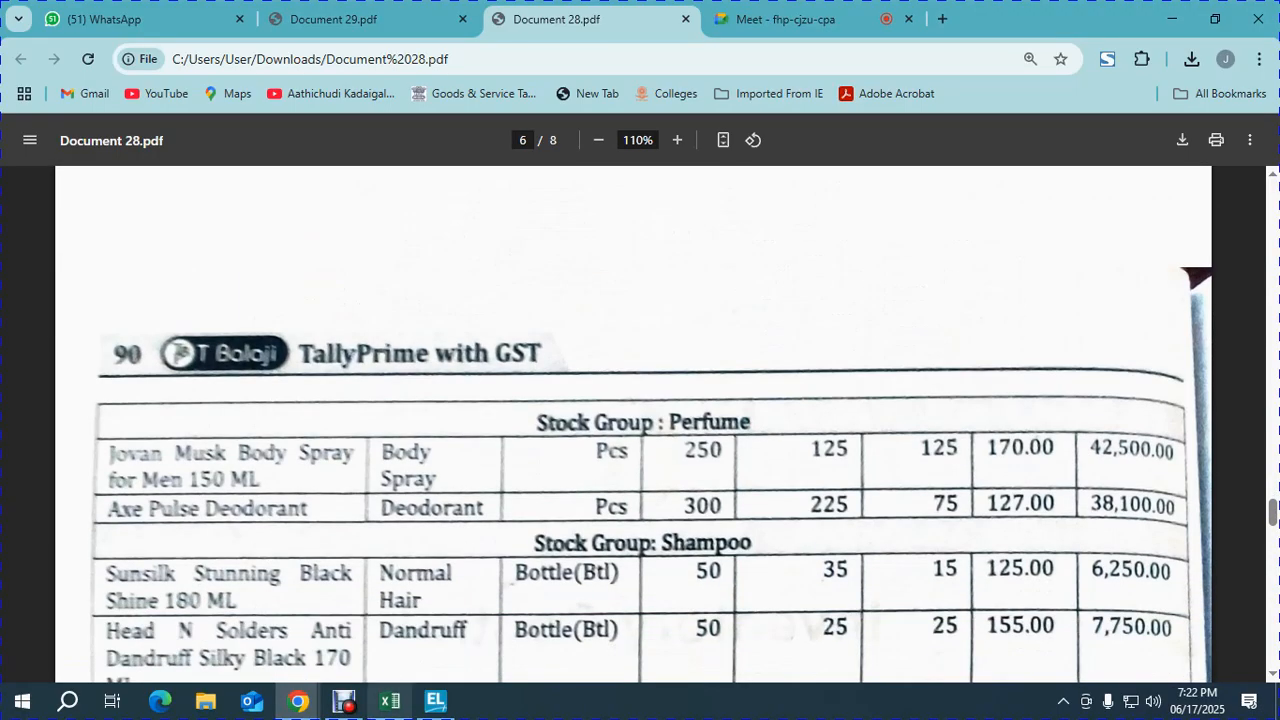
- Create the Soap stock group under Primary
left_click(435, 700)
key("Return")
key("Down")
key("Down")
key("Down")
key("Down")
key("Return")
type("Soap")
key("Return")
key("ctrl+a")
- Create the Shampoo and Perfume stock groups under Primary, then check the PDF's soap table
type("Shampoo")
key("Return")
key("ctrl+a")
type("Perfume")
key("Return")
key("ctrl+a")
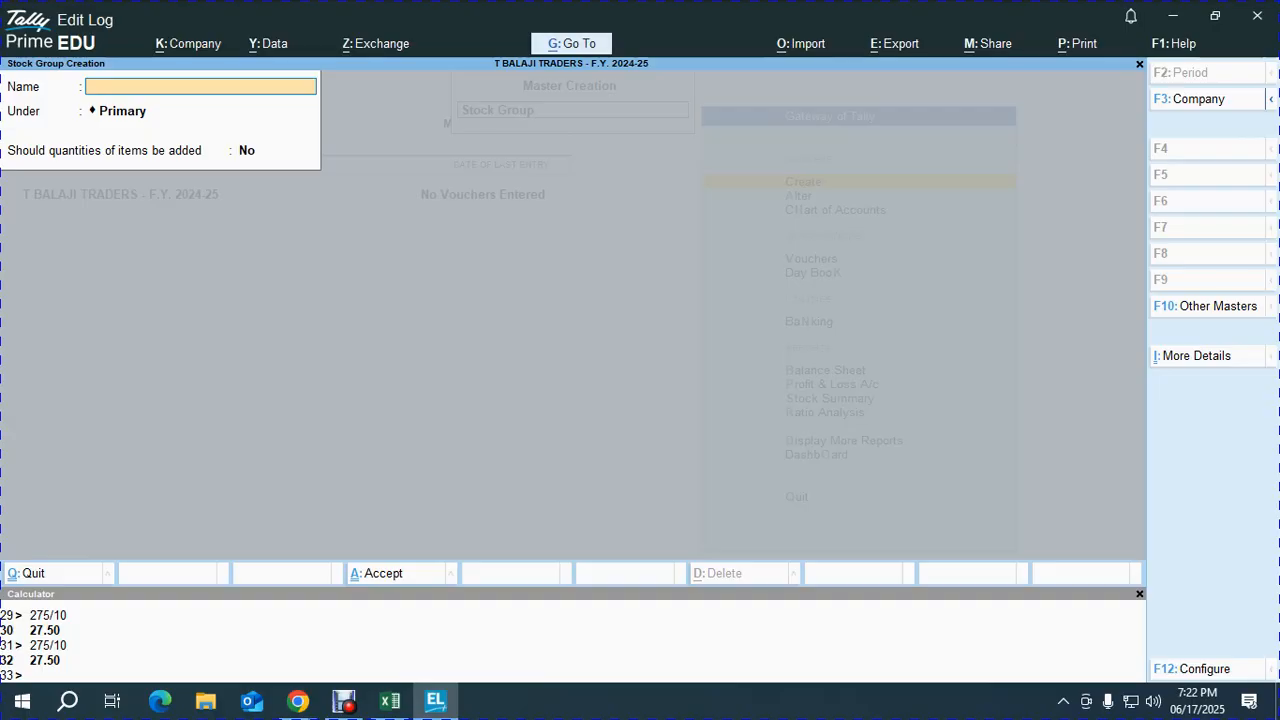
key("alt+Tab")
scroll(640, 425, "up", 5)
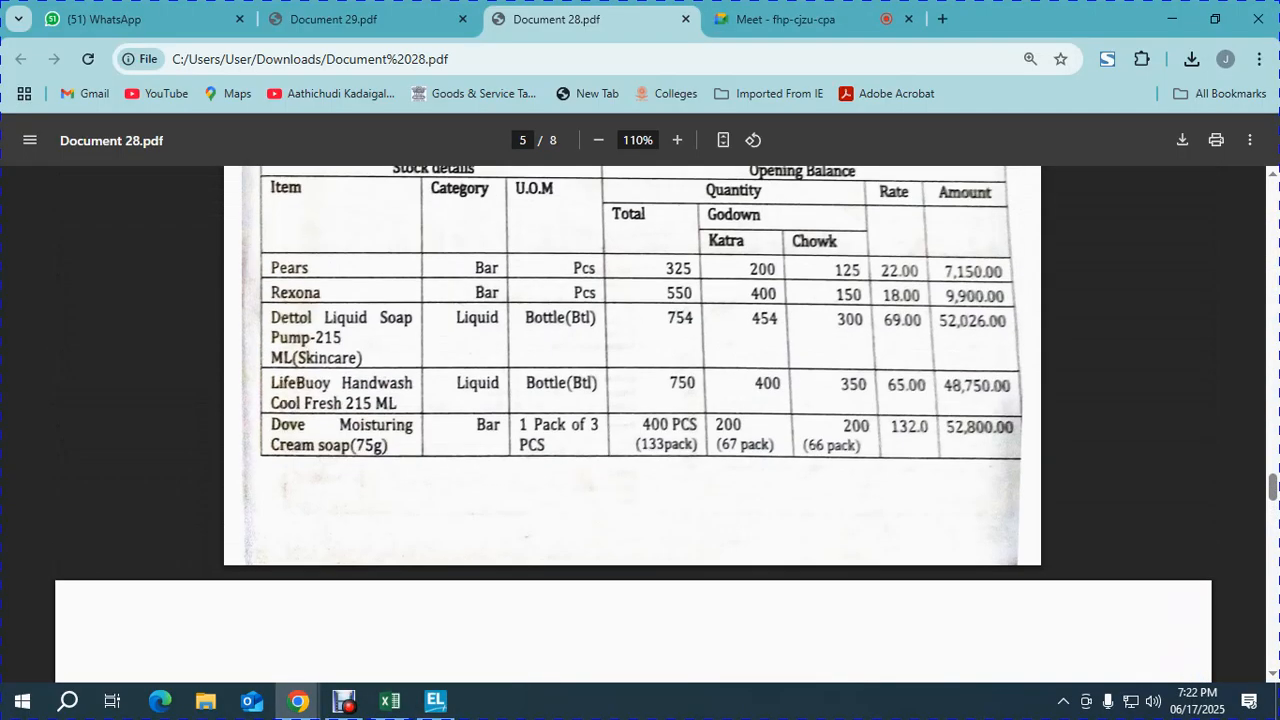
key("alt+Tab")
- Open Multi Stock Category Creation from the chart of accounts
key("Escape")
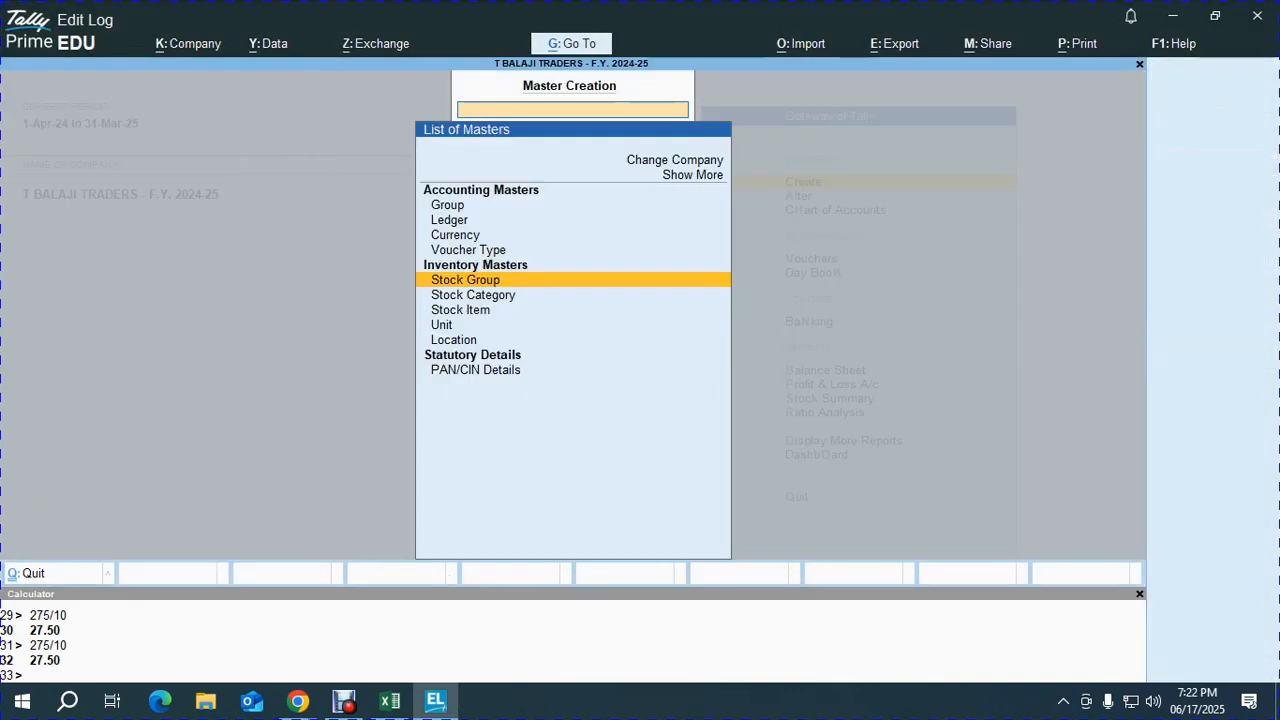
key("Escape")
key("Down")
key("Down")
key("Return")
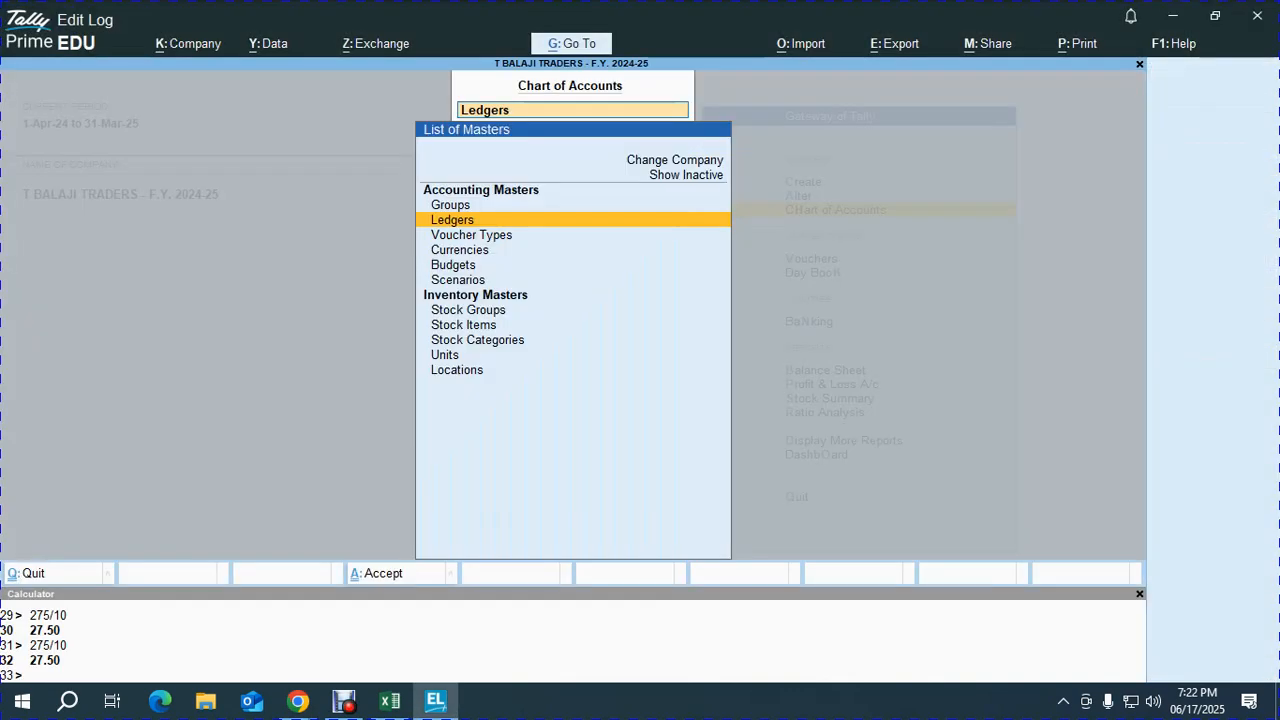
key("Down")
key("Down")
key("Down")
key("Down")
key("Down")
key("Down")
key("Down")
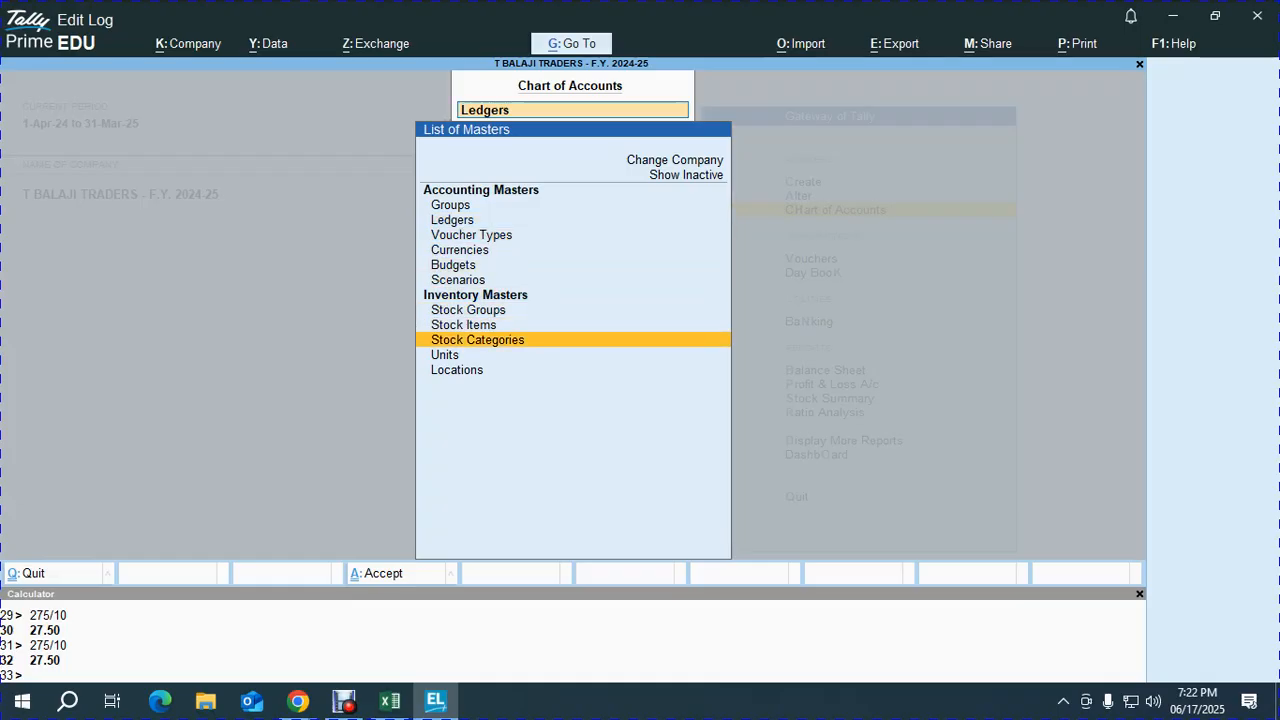
key("Return")
key("alt+h")
key("Return")
key("Return")
key("alt+Tab")
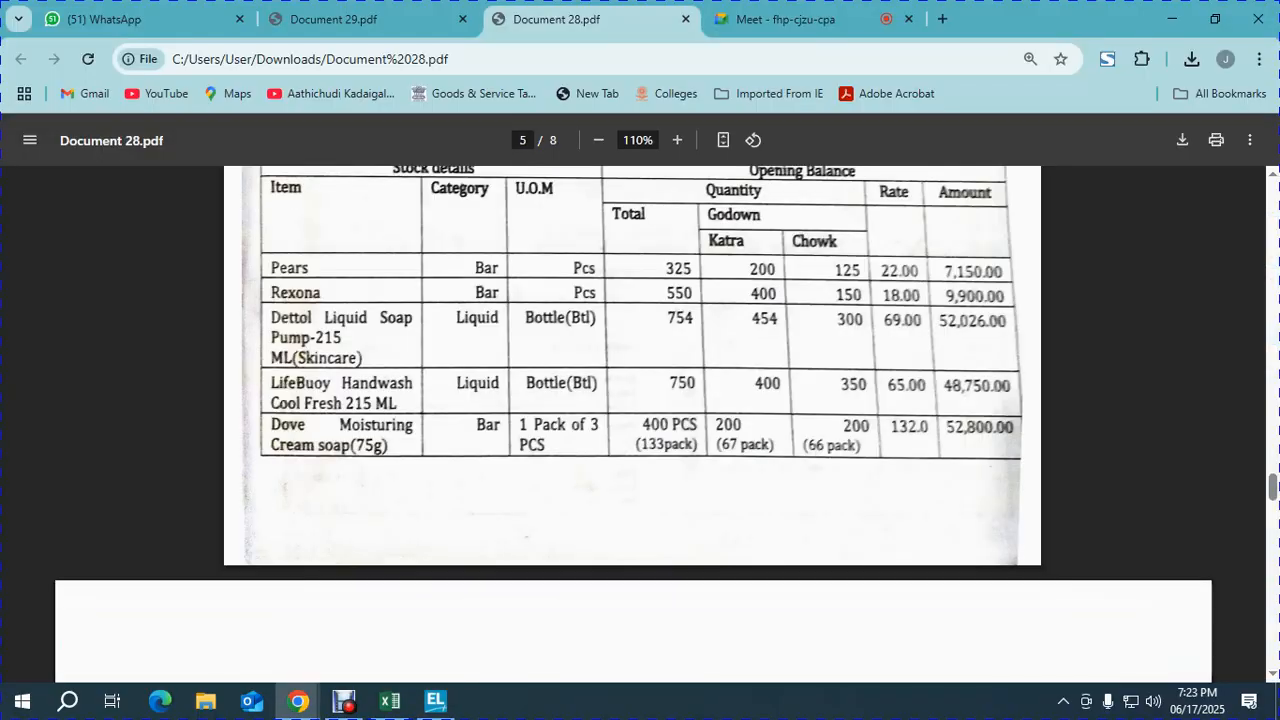
key("alt+Tab")
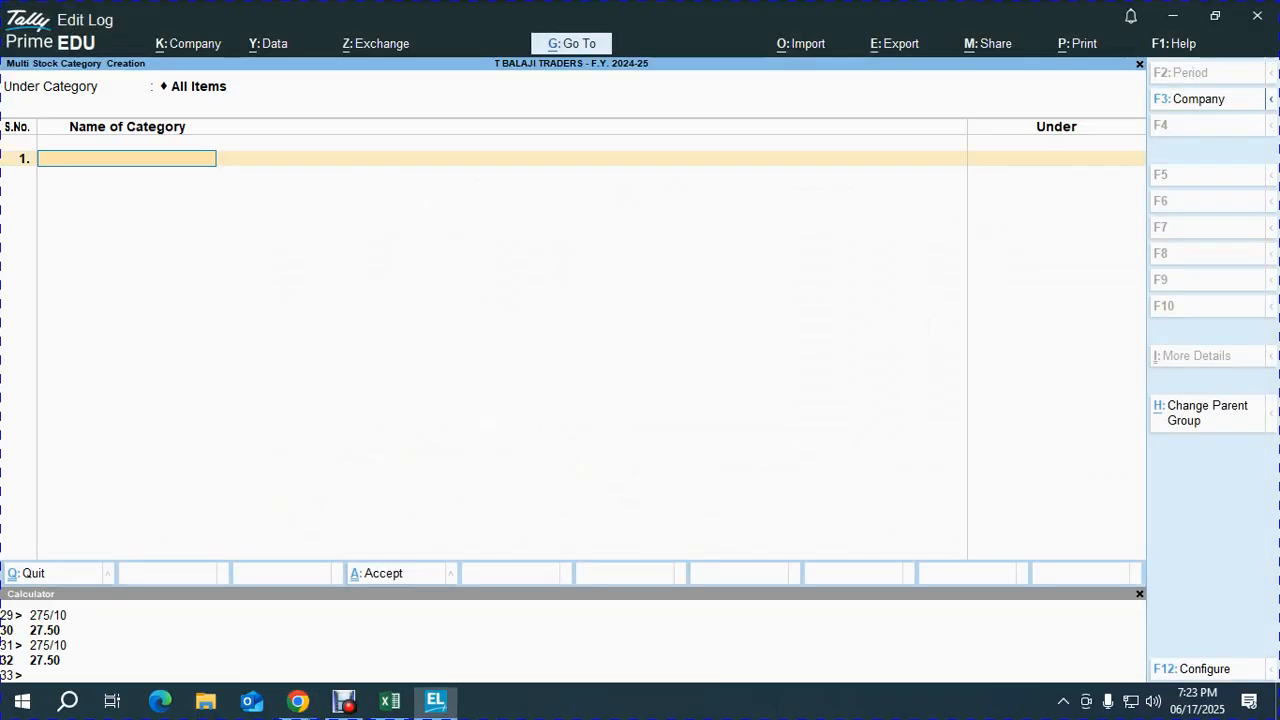
- Enter stock categories BAR and LIQUID under Primary
type("Bar")
key("Return")
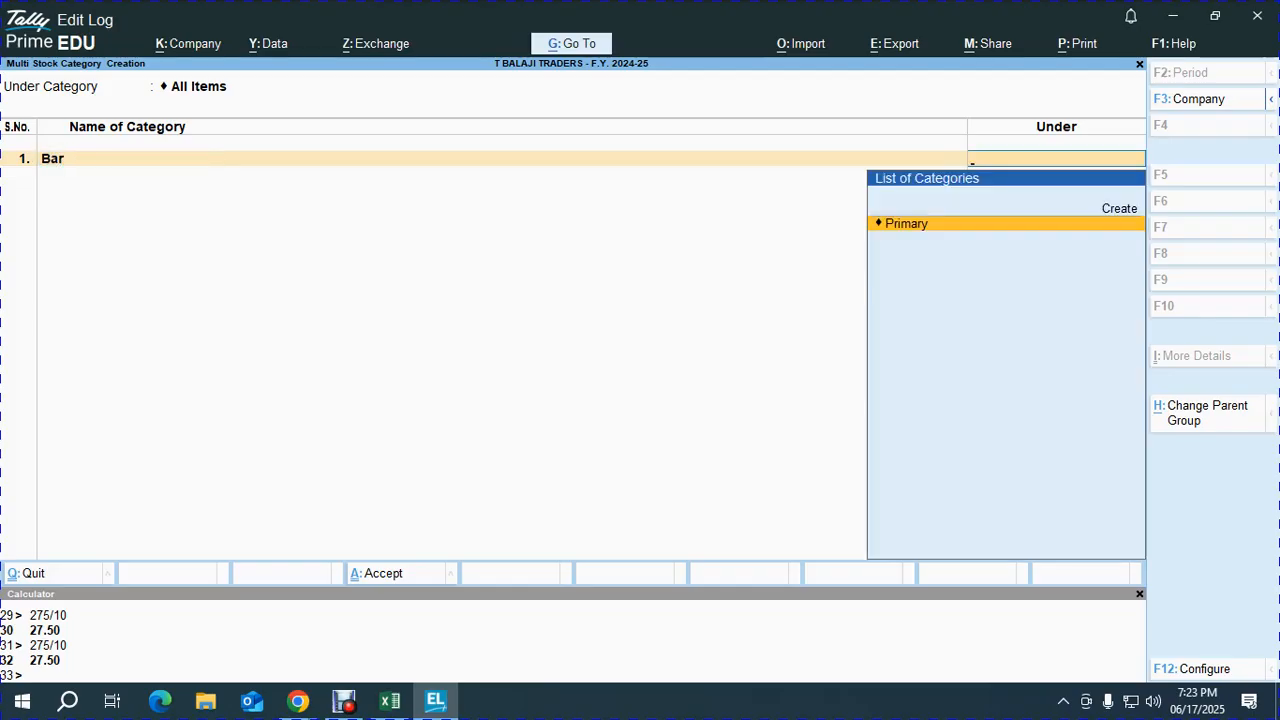
key("BackSpace")
type("BAR")
key("Return")
key("Return")
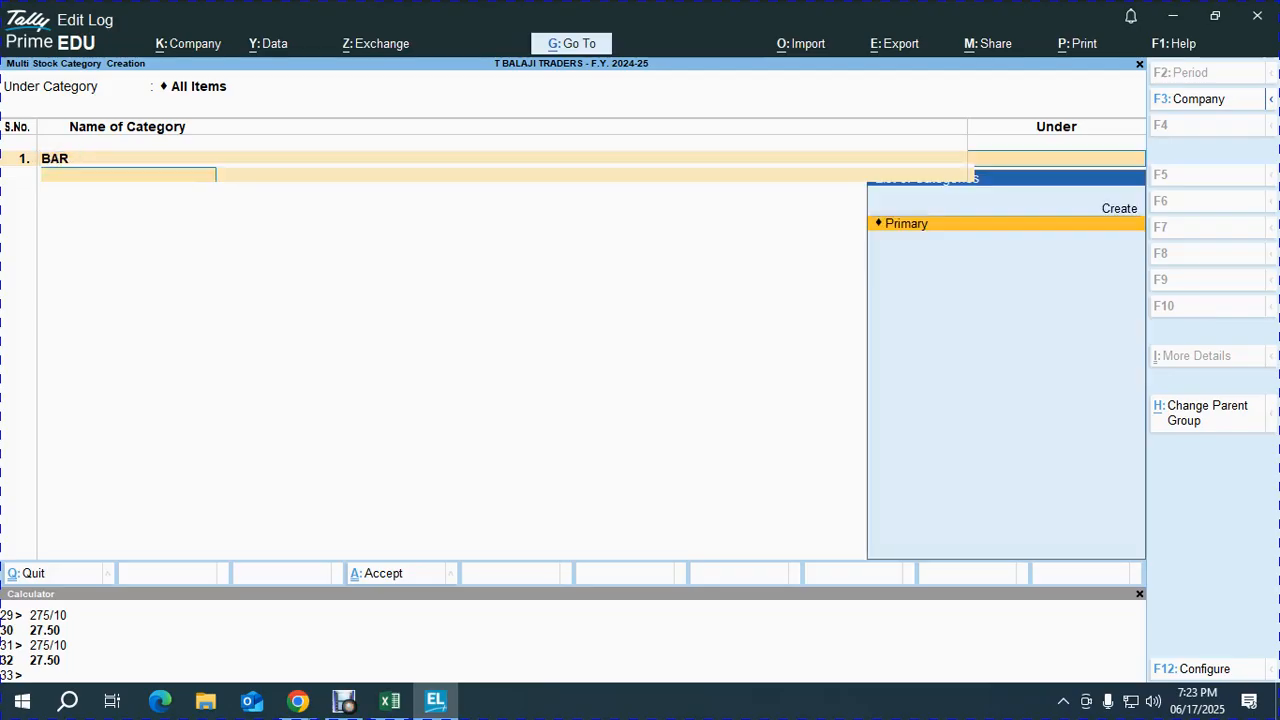
type("LIQ")
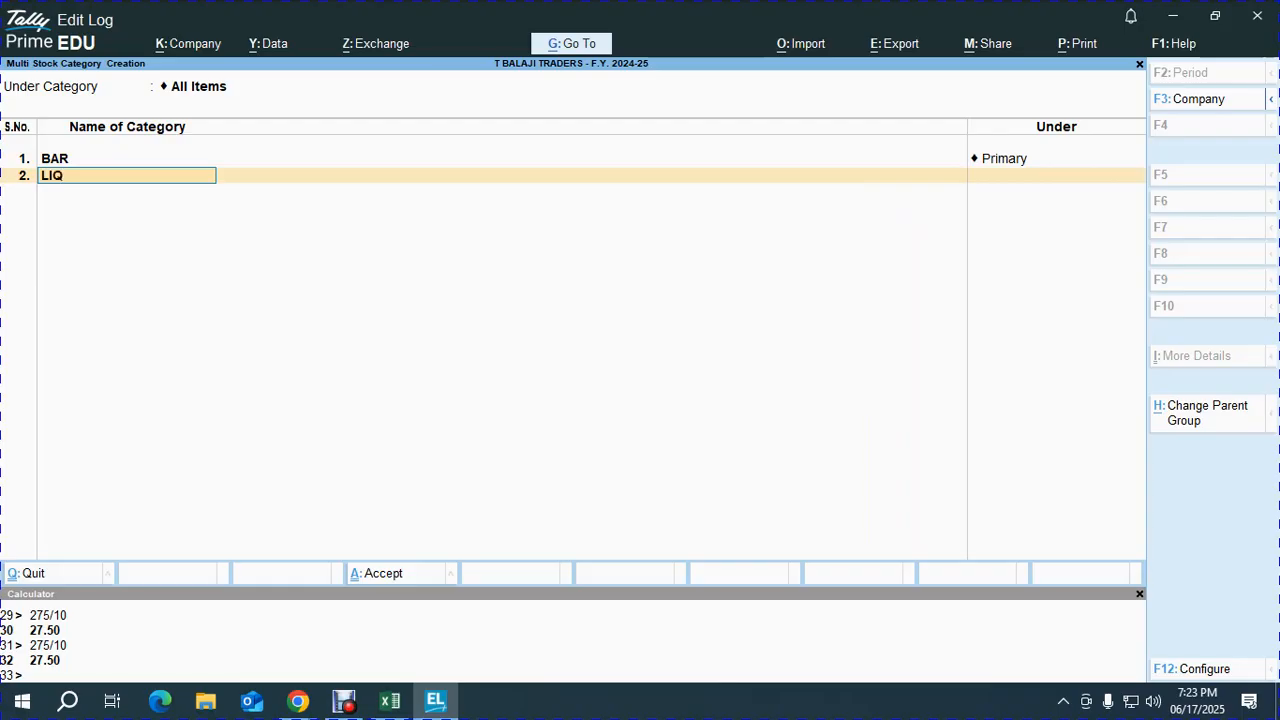
key("Return")
key("Return")
key("alt+Tab")
scroll(640, 420, "down", 6)
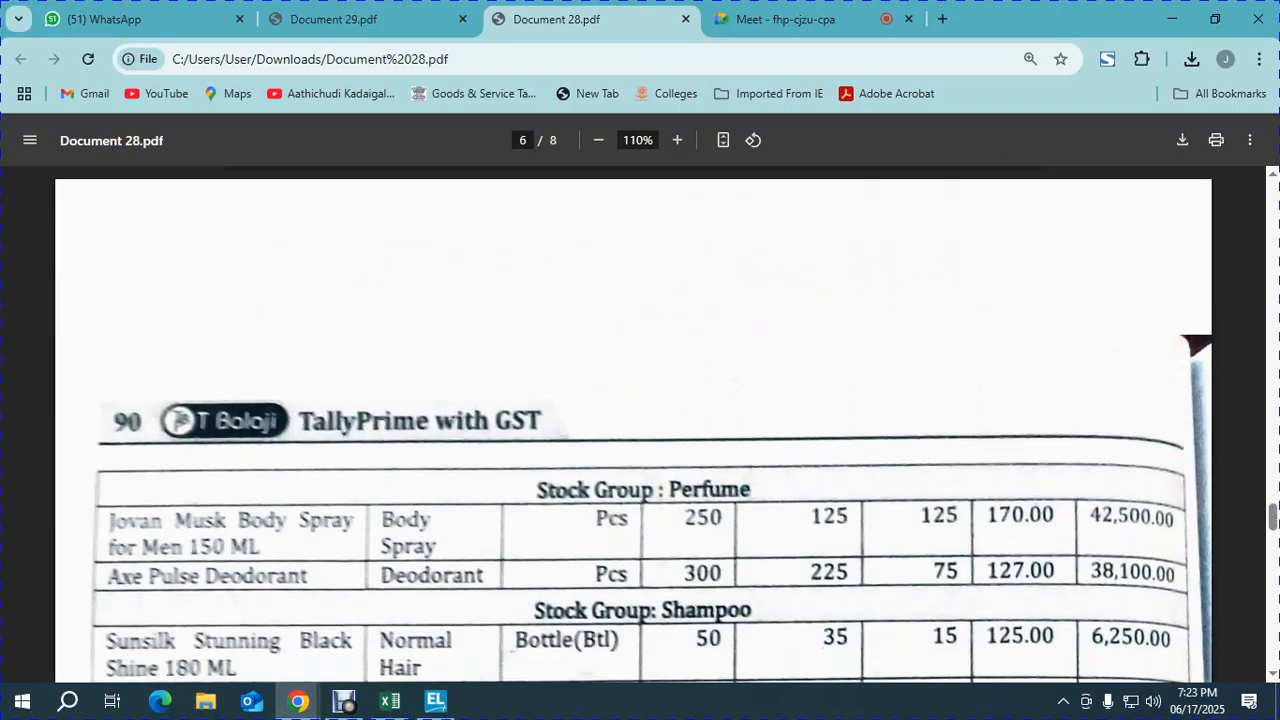
key("alt+Tab")
- Add stock categories BODY SPRAY and DIODARENT under Primary
type("D")
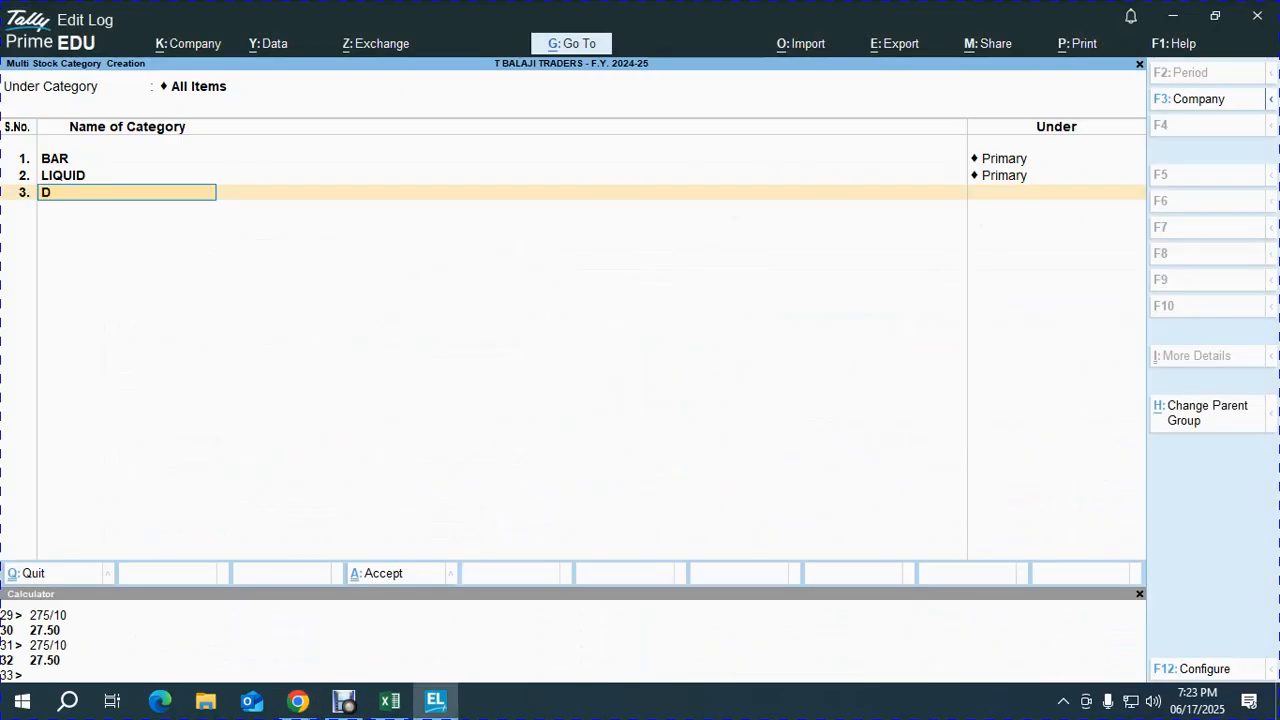
type("ODY SPRAY")
key("Return")
key("Return")
type("DIODARENT")
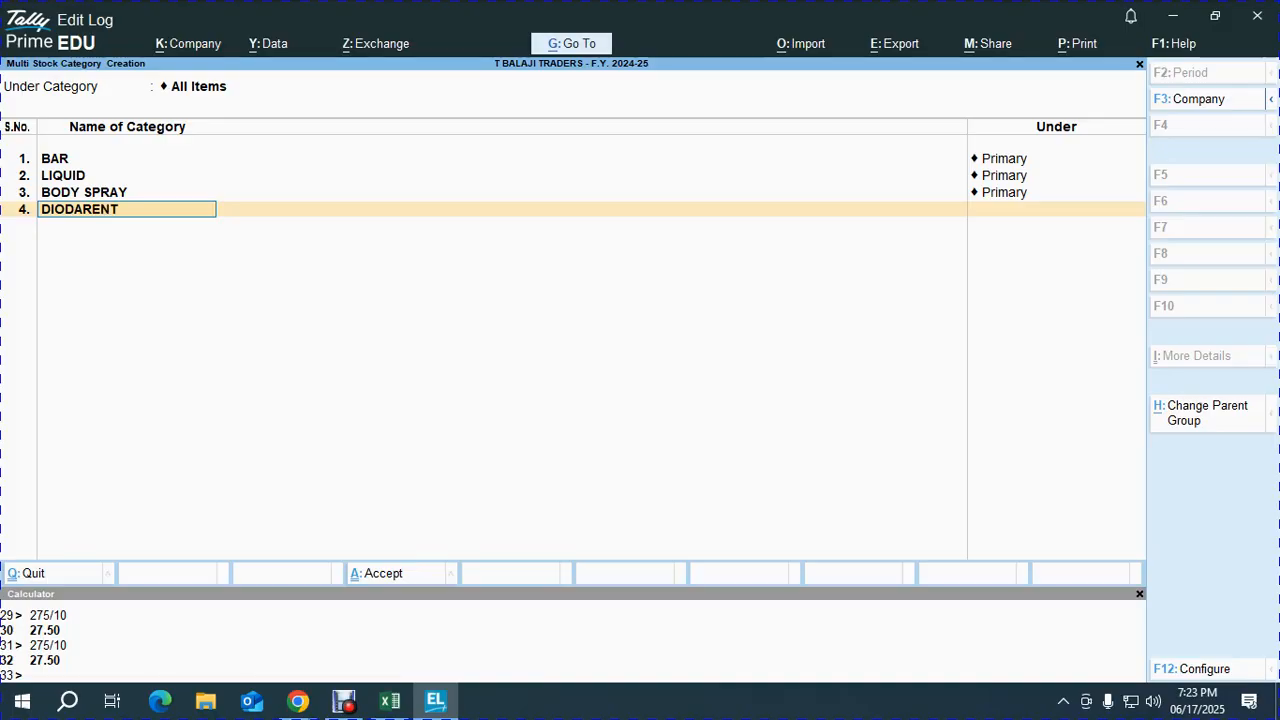
key("Return")
key("alt+Tab")
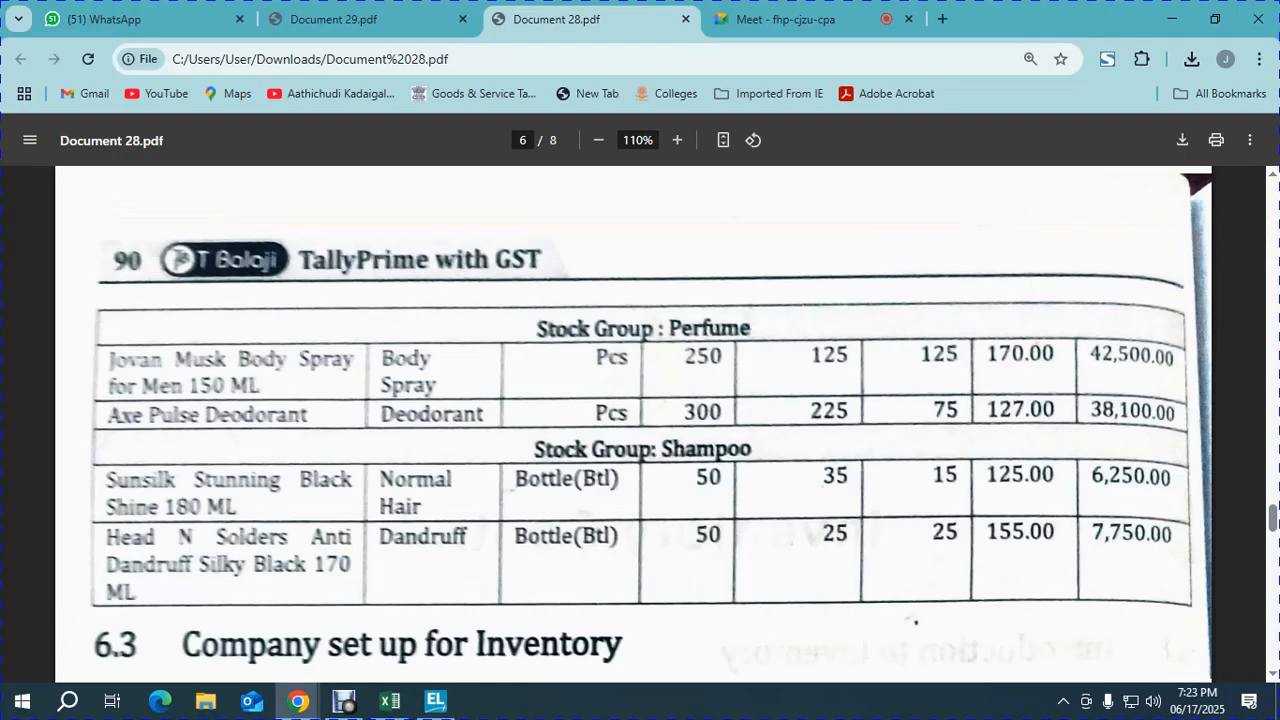
key("alt+Tab")
key("Return")
- Add stock categories NORMAL HAIR and DANDRUF HAIR under Primary
type("NORMAL HAIR")
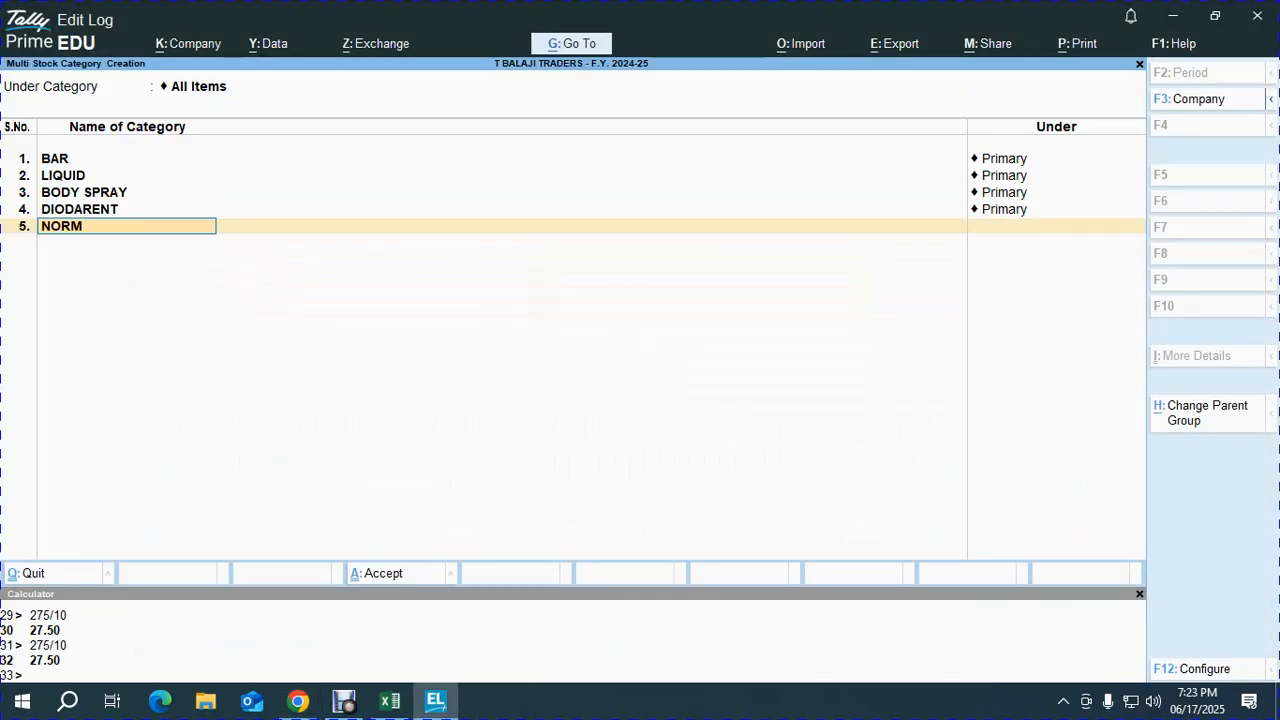
key("Return")
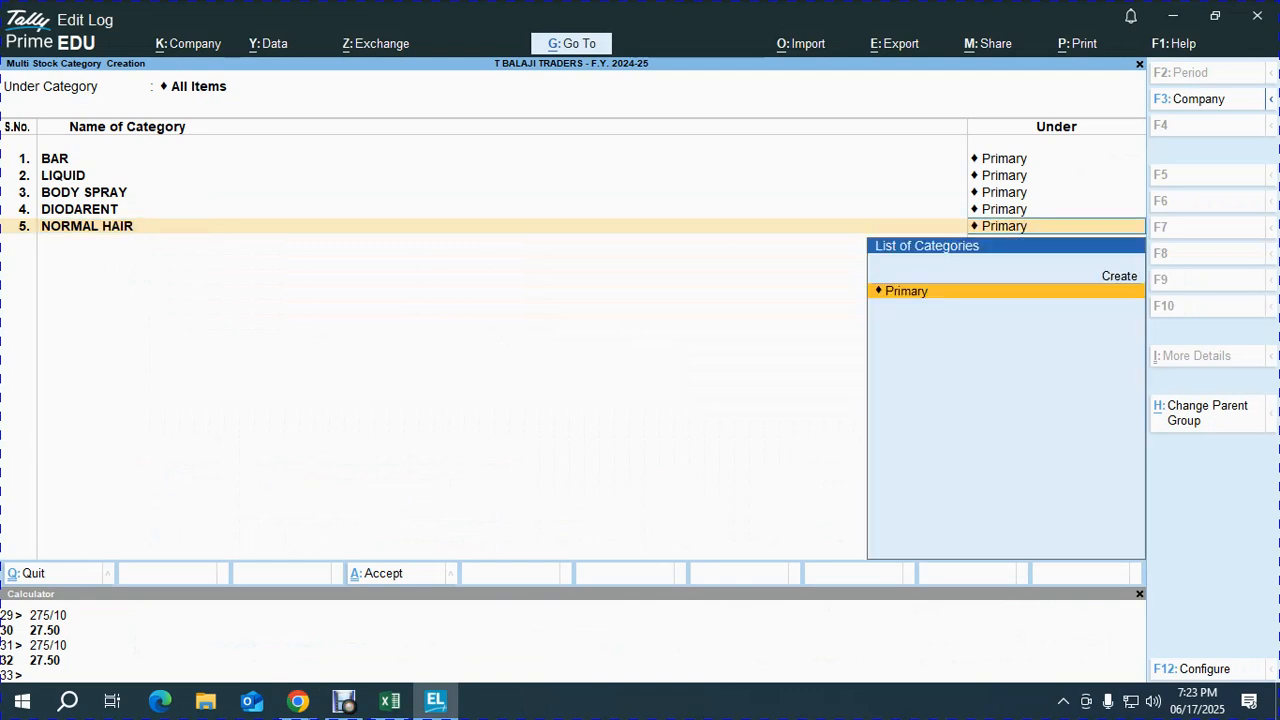
key("Return")
type("DANDRU")
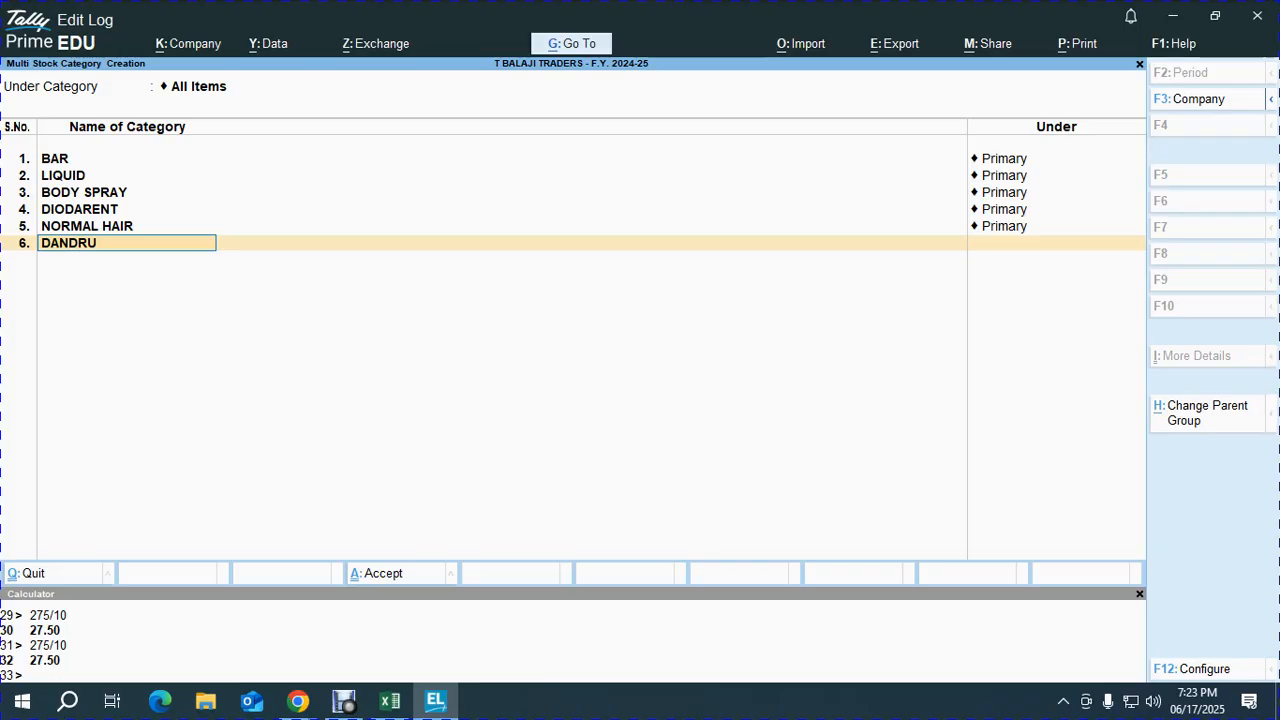
type("F HAIR")
key("Return")
key("Return")
key("alt+Tab")
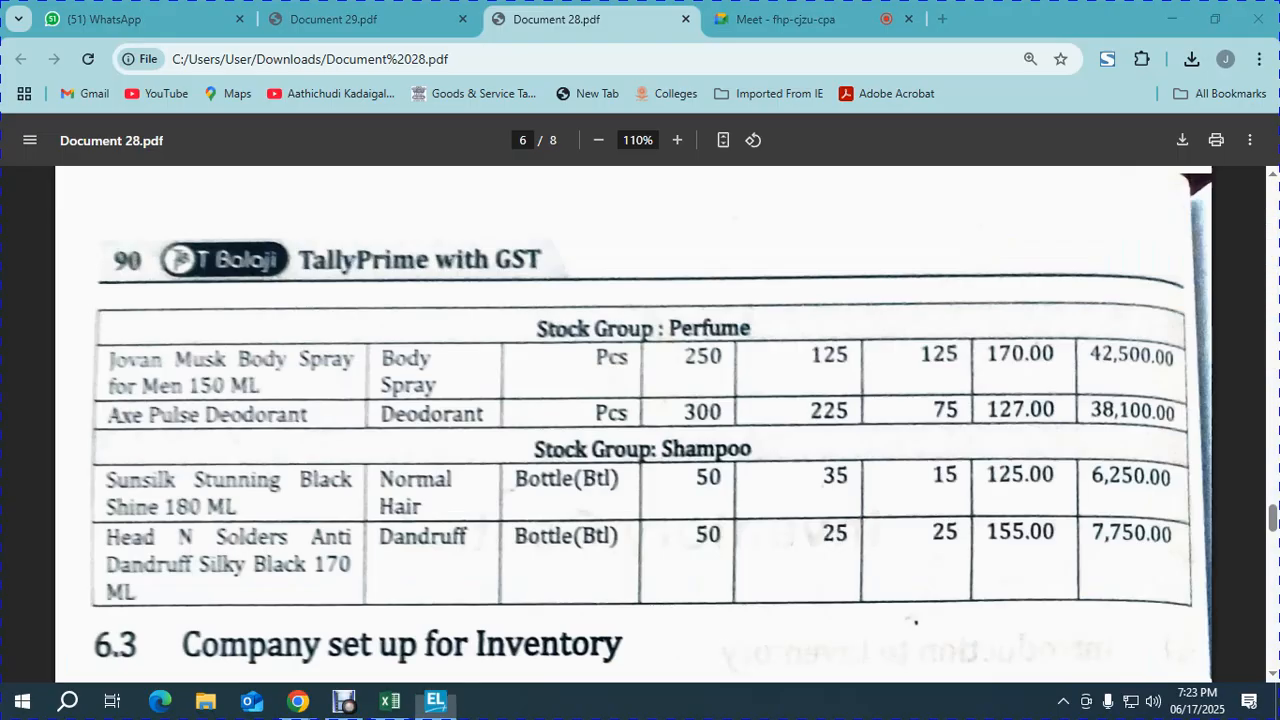
key("alt+Tab")
- Save the six stock categories and return to the Gateway of Tally
key("Return")
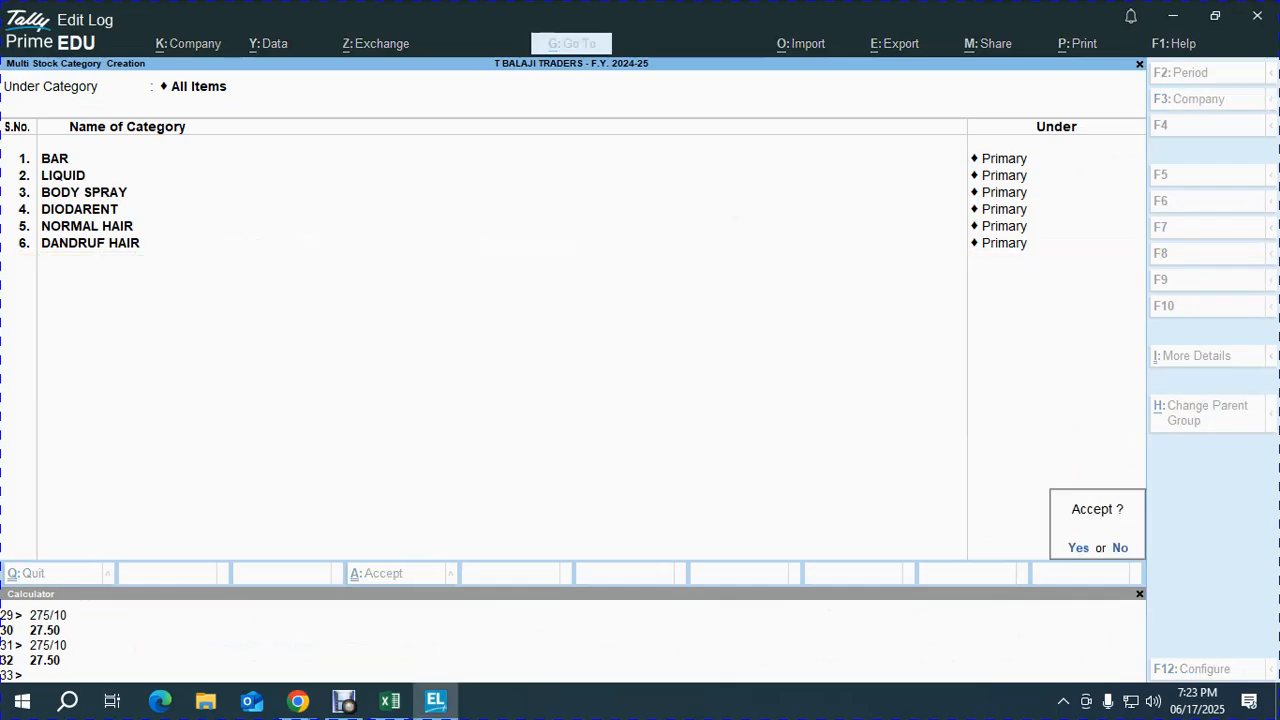
key("Return")
key("Escape")
key("Down")
key("Up")
key("Up")
key("Up")
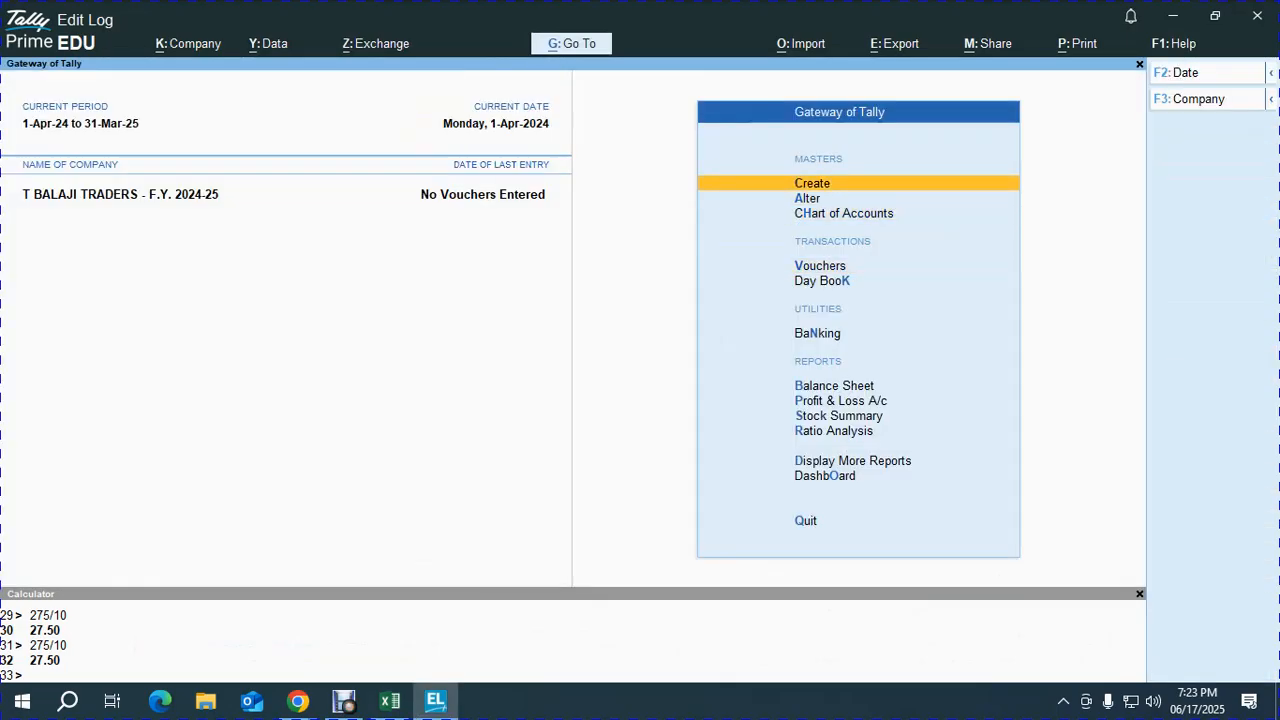
- Create the simple unit PCS with formal name 'PiECE' and zero decimal places
key("Return")
key("Down")
key("Down")
key("Down")
key("Down")
key("Down")
key("Down")
key("Down")
key("Down")
key("Return")
key("alt+Tab")
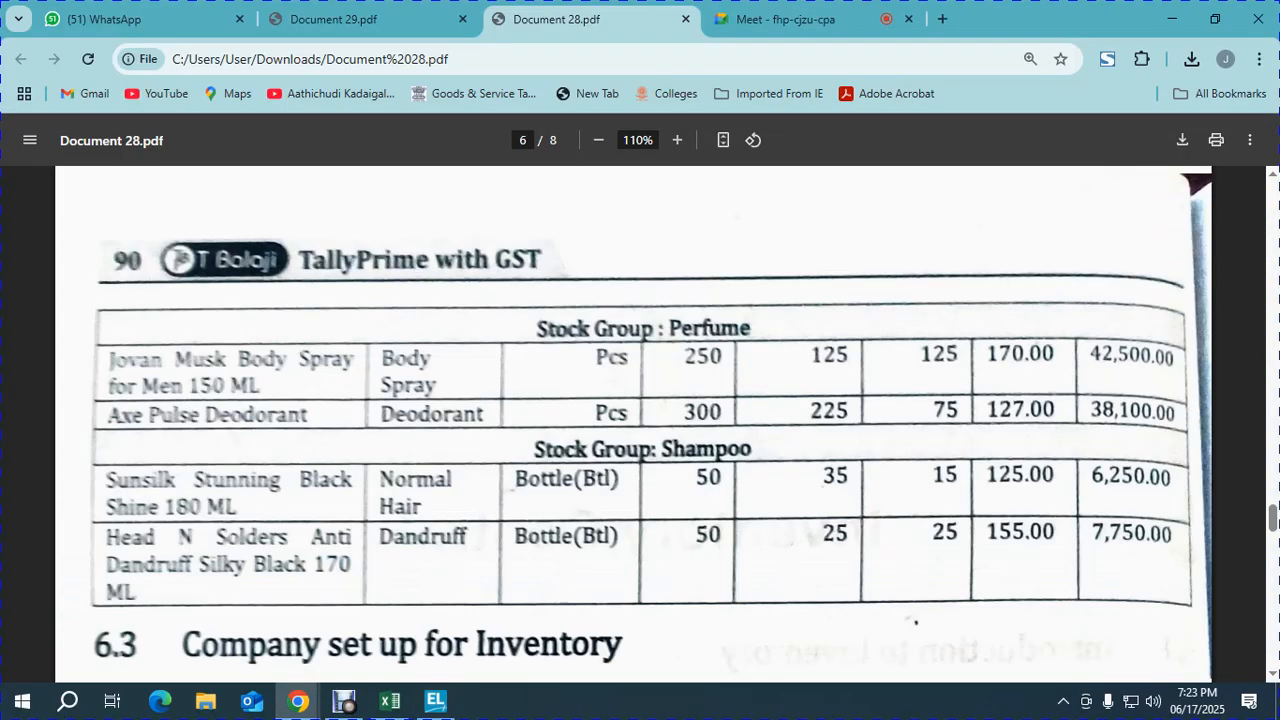
scroll(640, 420, "up", 10)
scroll(640, 420, "down", 3)
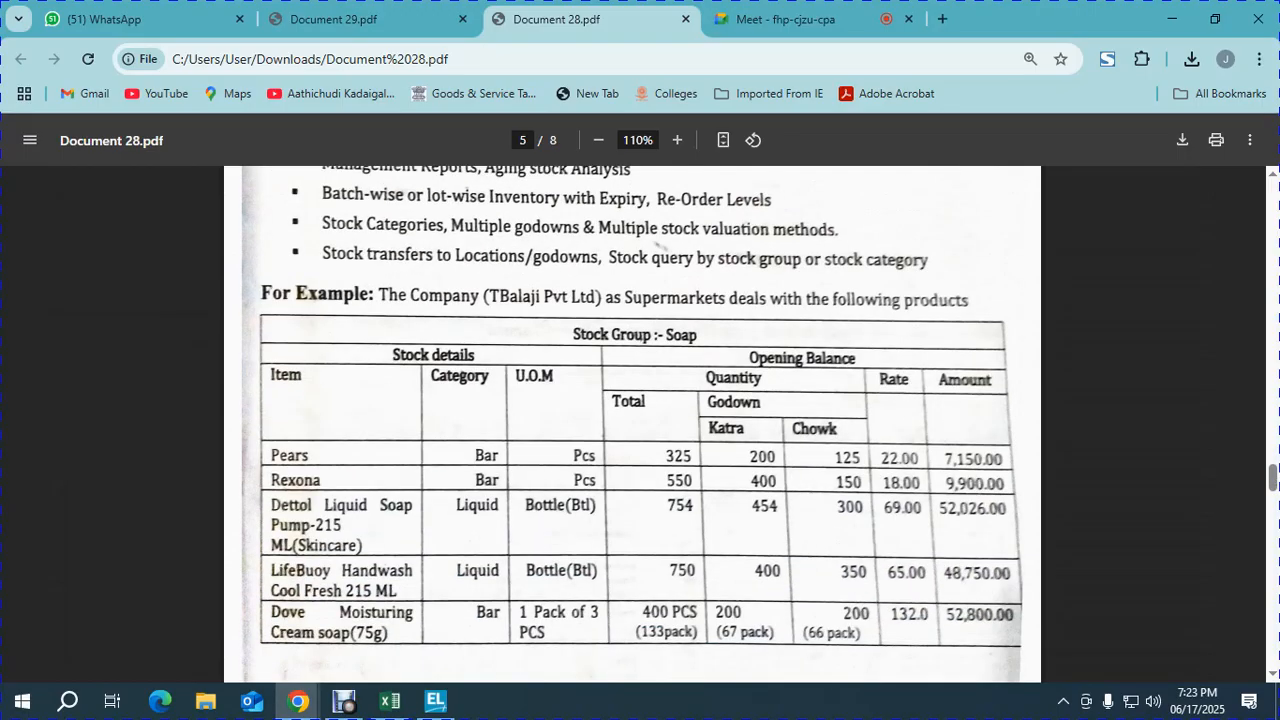
key("alt+Tab")
type("PCS")
key("Return")
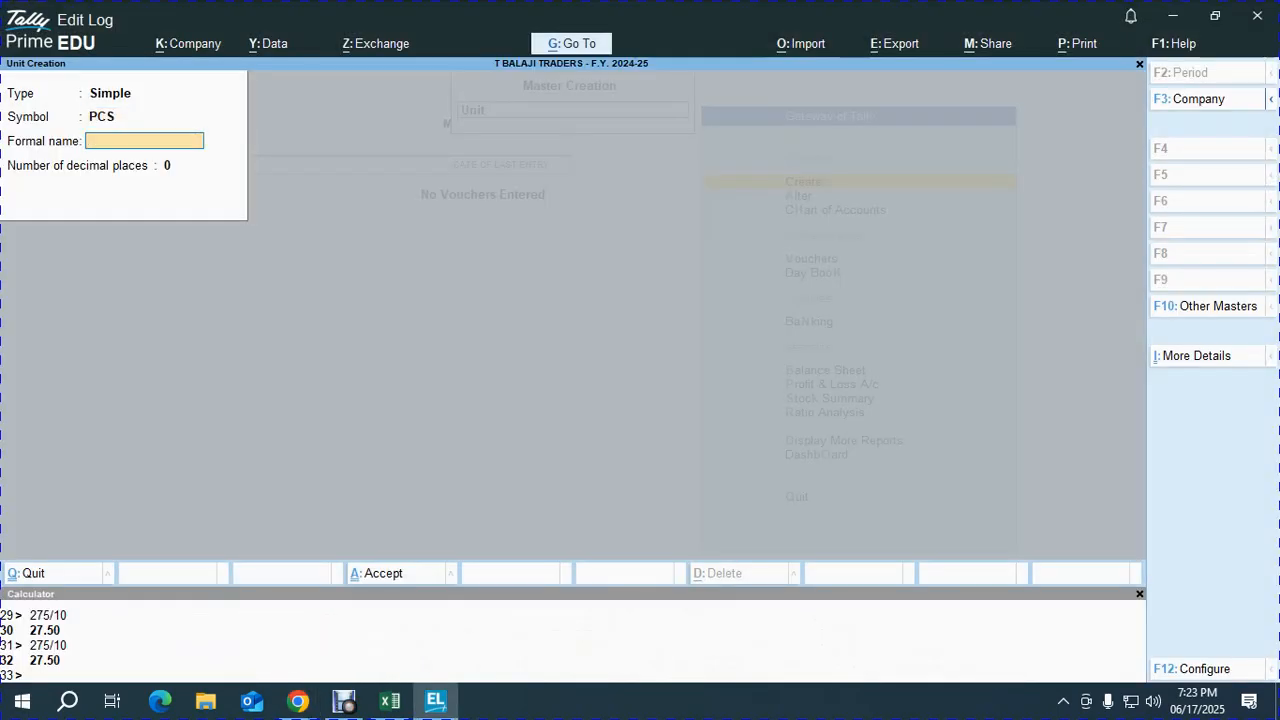
type("PiECE")
key("Return")
- Create the unit BTL with formal name BOTTLE and zero decimal places
key("Return")
key("Return")
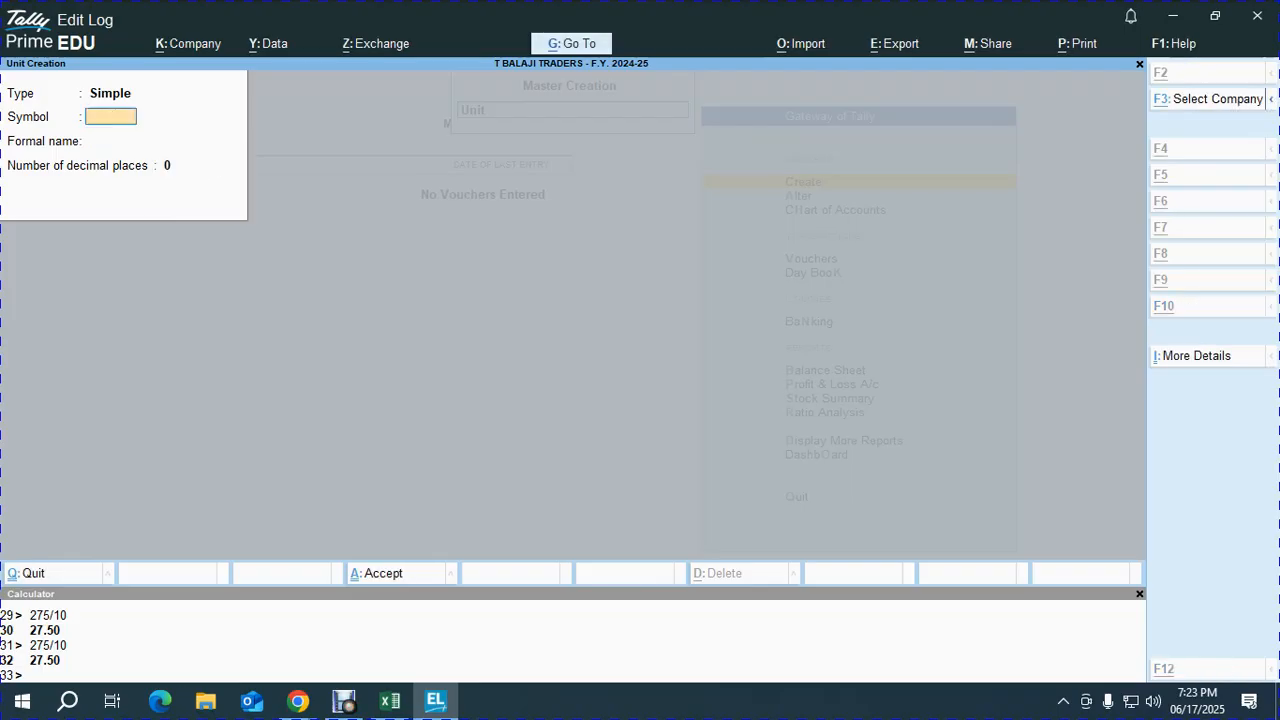
key("alt+Tab")
key("alt+Tab")
type("BTL")
key("Return")
type("BOTTLE")
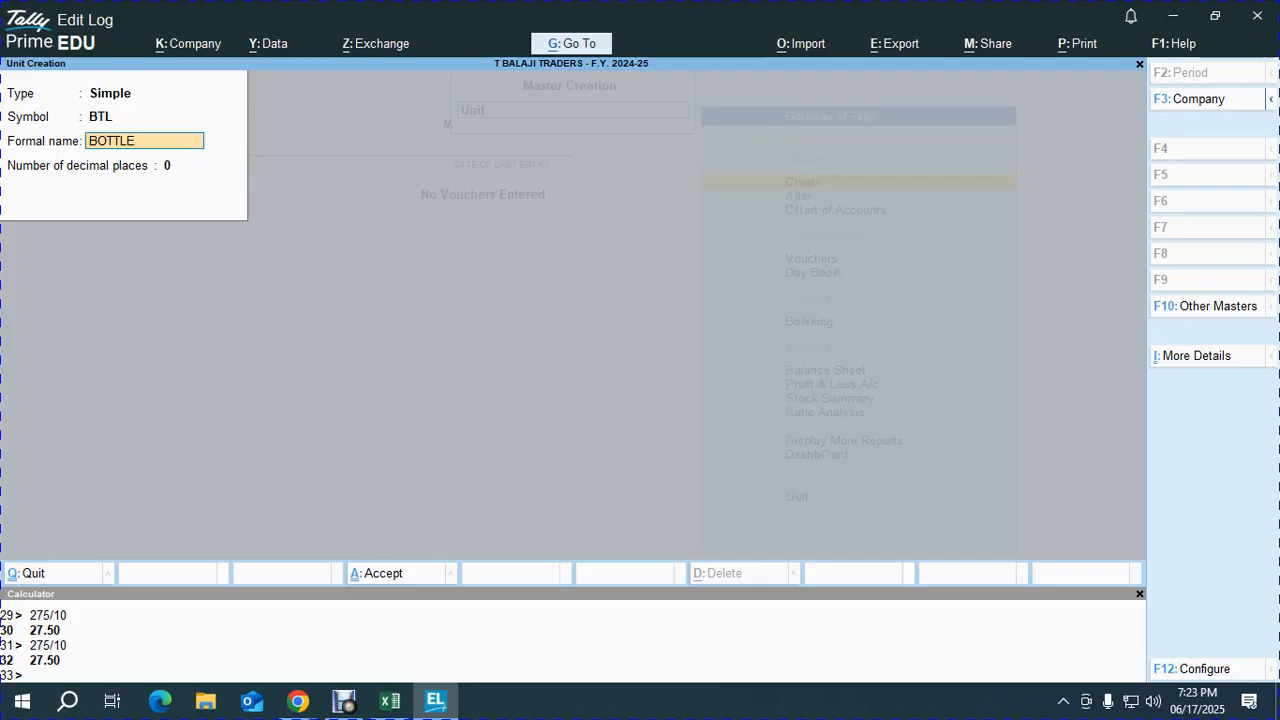
key("Return")
key("Return")
key("Return")
- Create the unit PAK with formal name PACK and zero decimal places
key("alt+Tab")
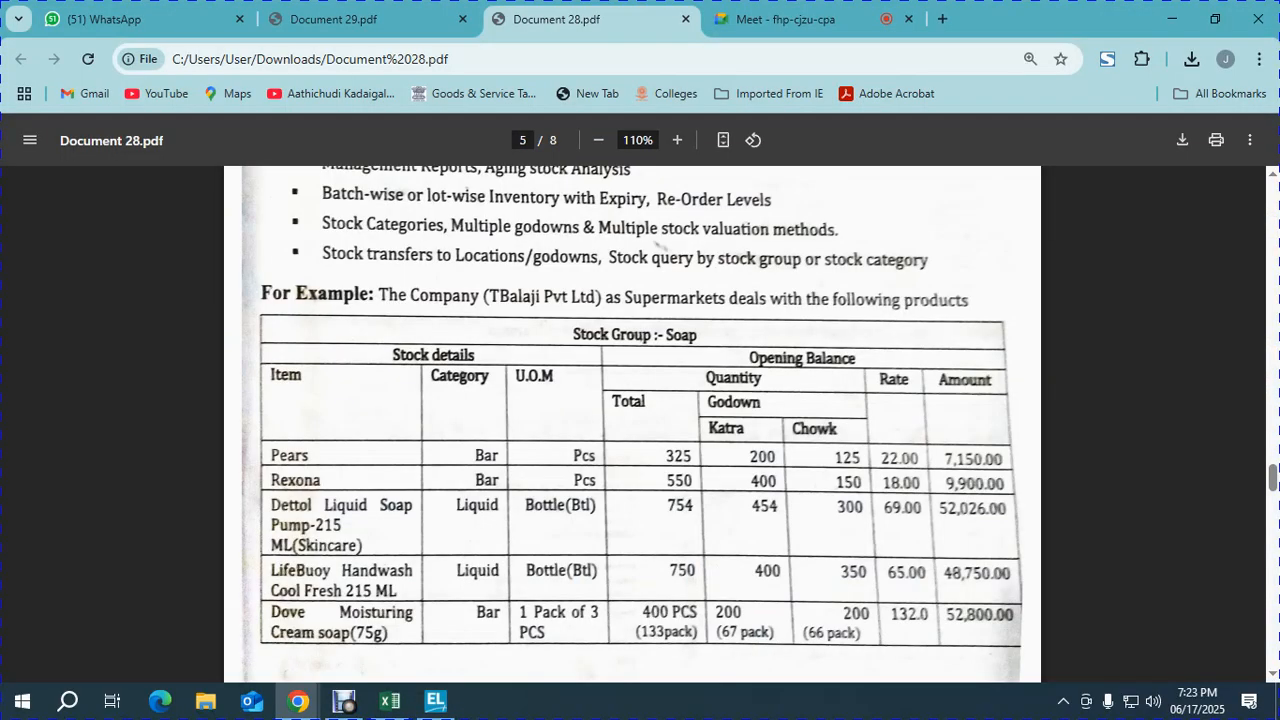
scroll(632, 420, "down", 3)
key("alt+Tab")
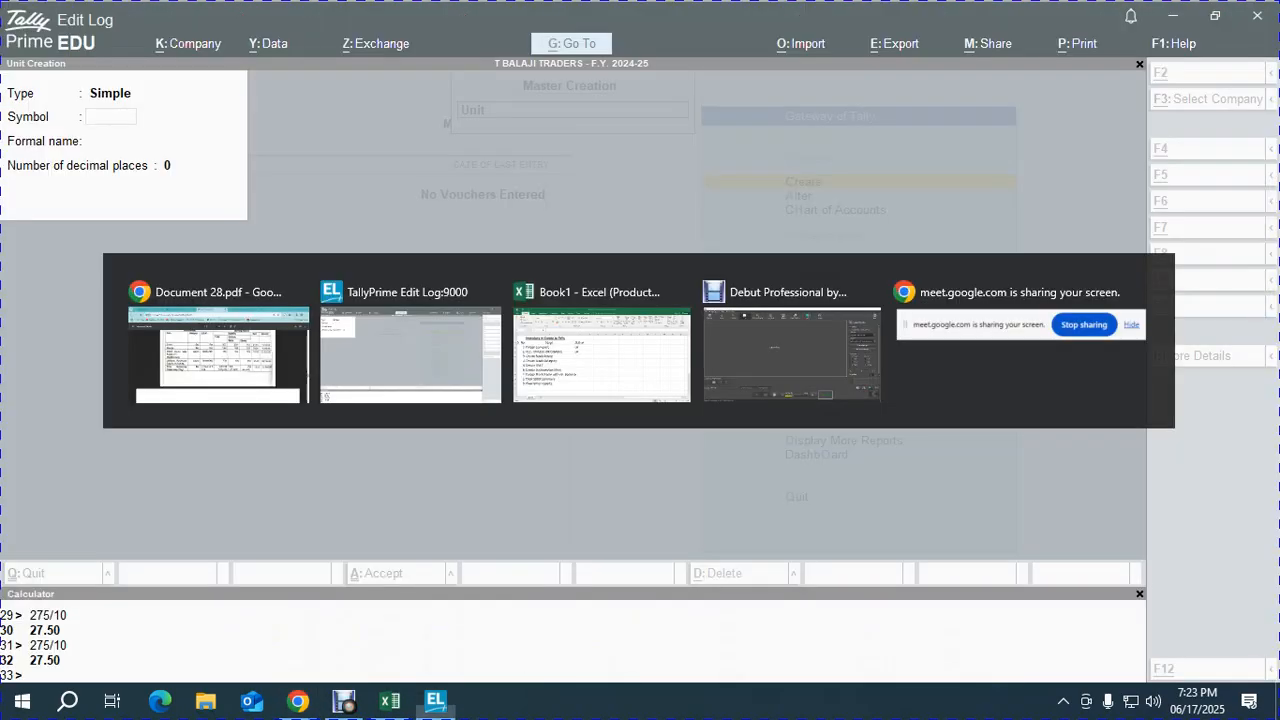
type("PACK")
key("BackSpace")
key("BackSpace")
key("BackSpace")
key("BackSpace")
type("PA")
key("Return")
type("PACK")
key("Return")
key("Return")
key("Return")
key("alt+Tab")
scroll(640, 420, "down", 7)
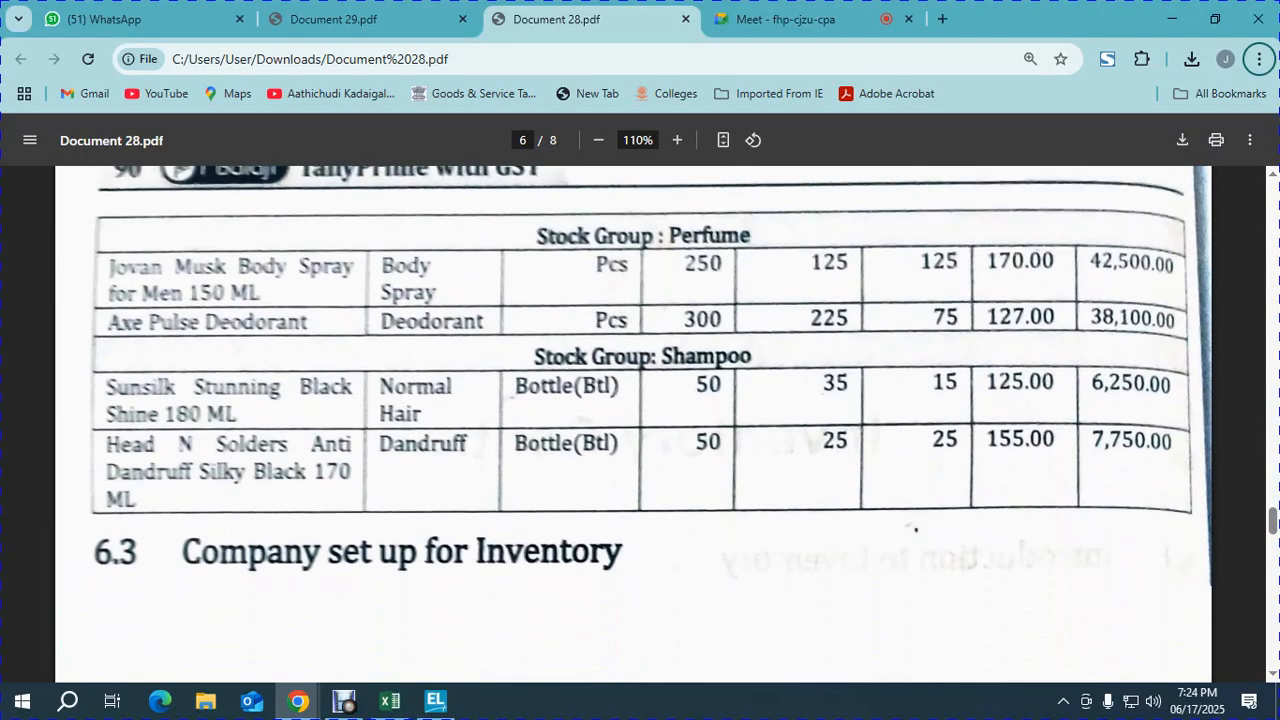
scroll(912, 527, "up", 6)
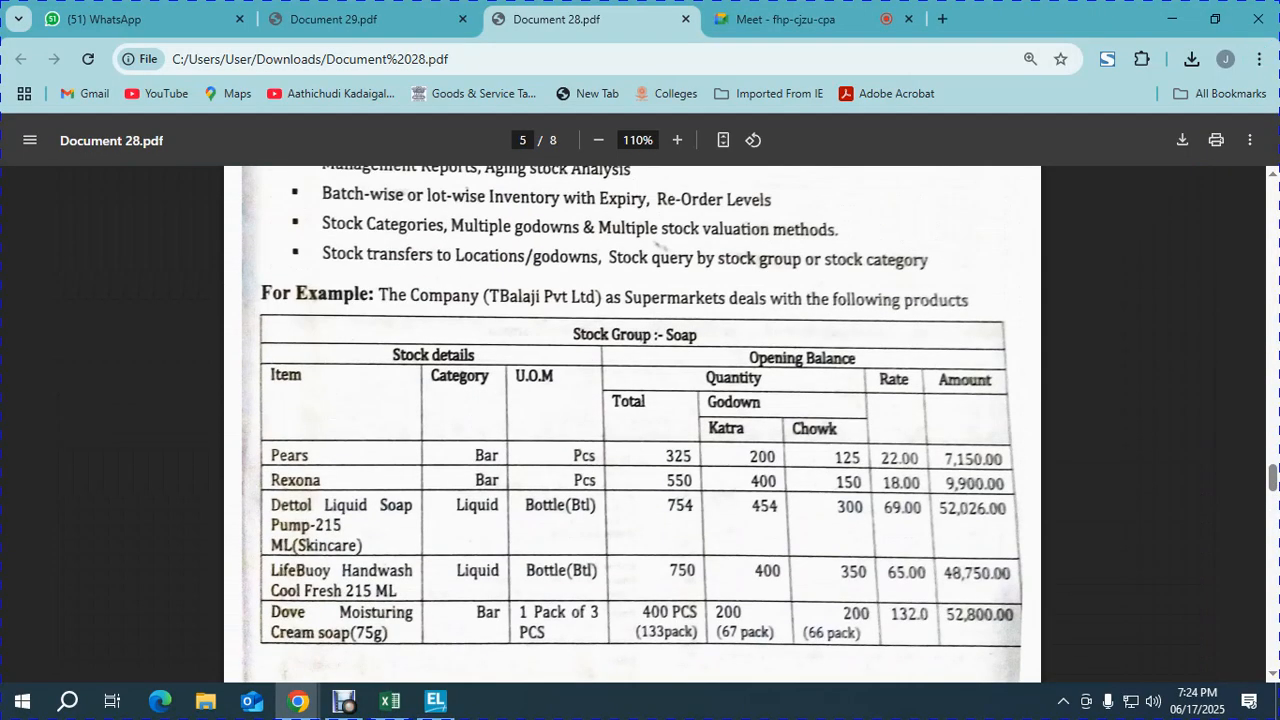
- Create the godown locations KATHRA and CHOWK under Primary
key("alt+Tab")
key("Escape")
key("Down")
key("Return")
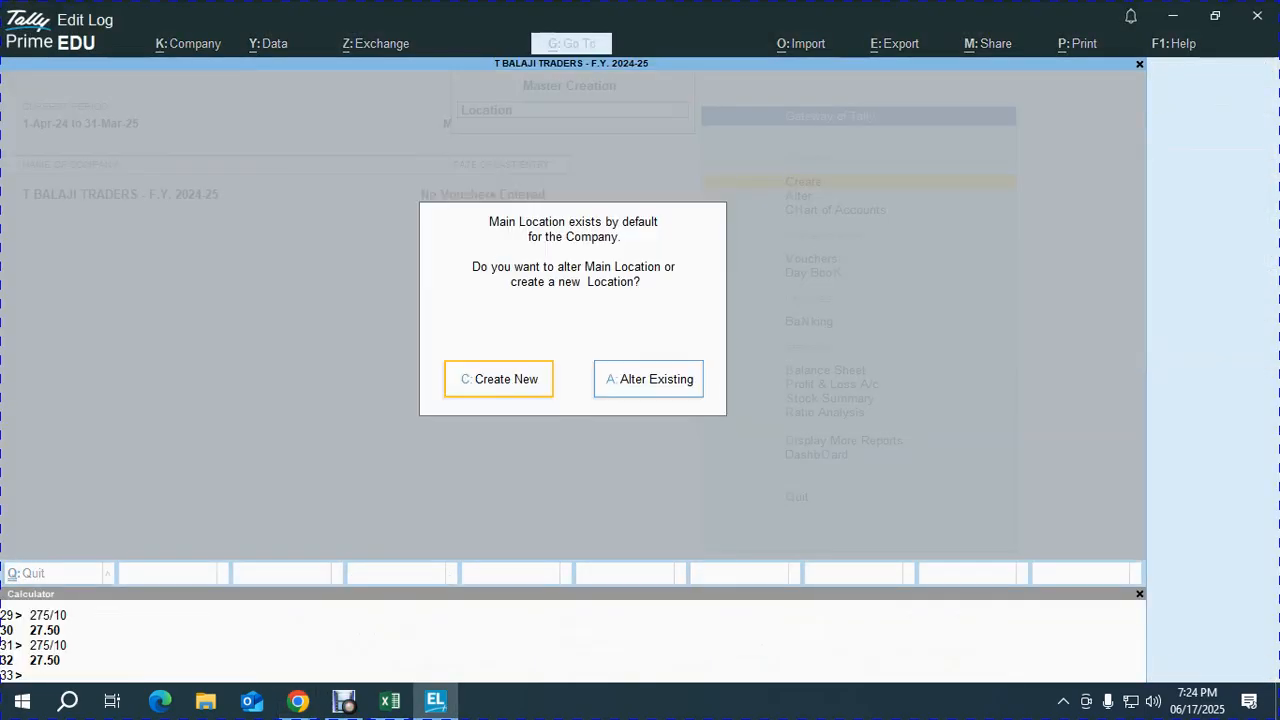
type("c")
type("KHAT")
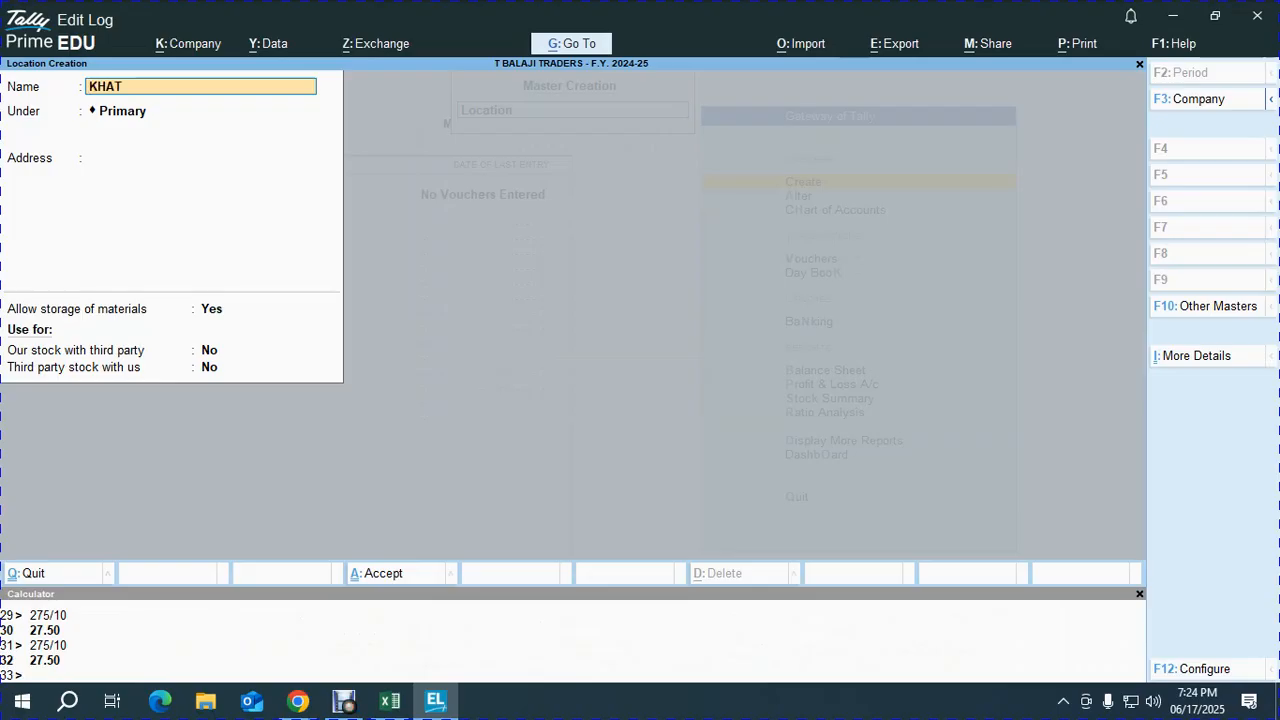
key("BackSpace")
key("BackSpace")
key("BackSpace")
key("BackSpace")
type("KATHRA")
key("Return")
key("Return")
key("Return")
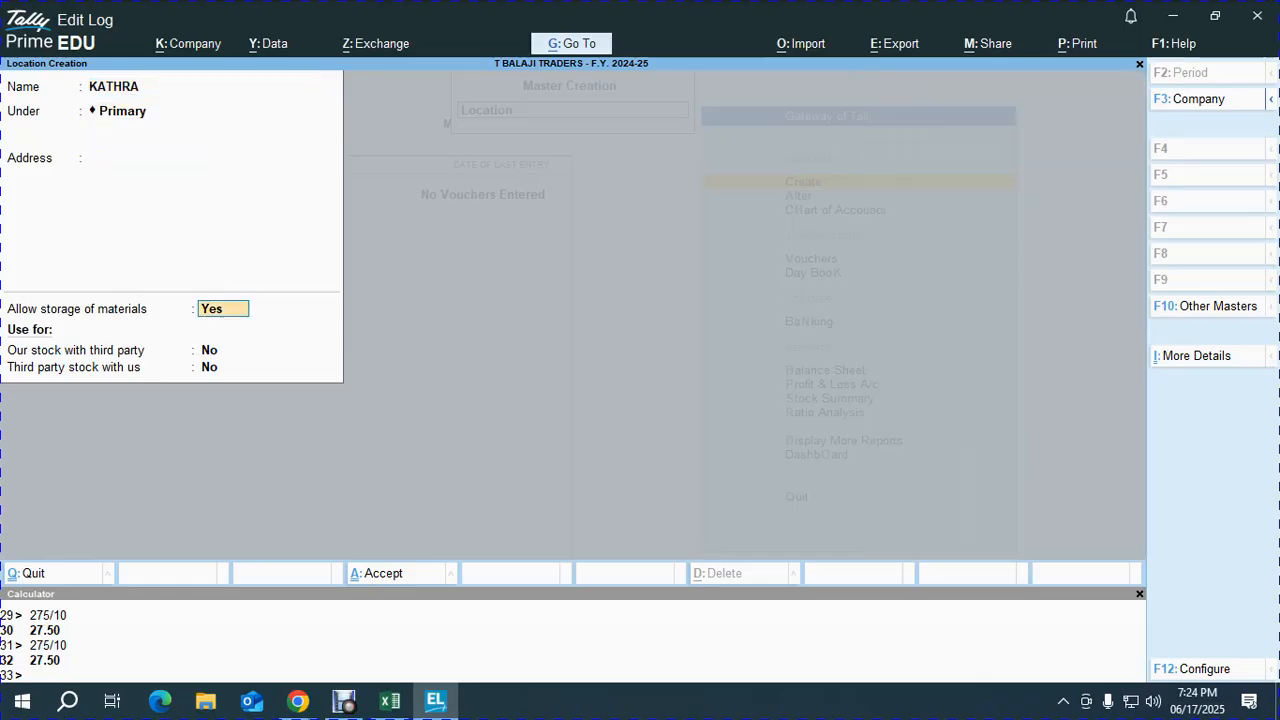
key("ctrl+a")
type("CHOW")
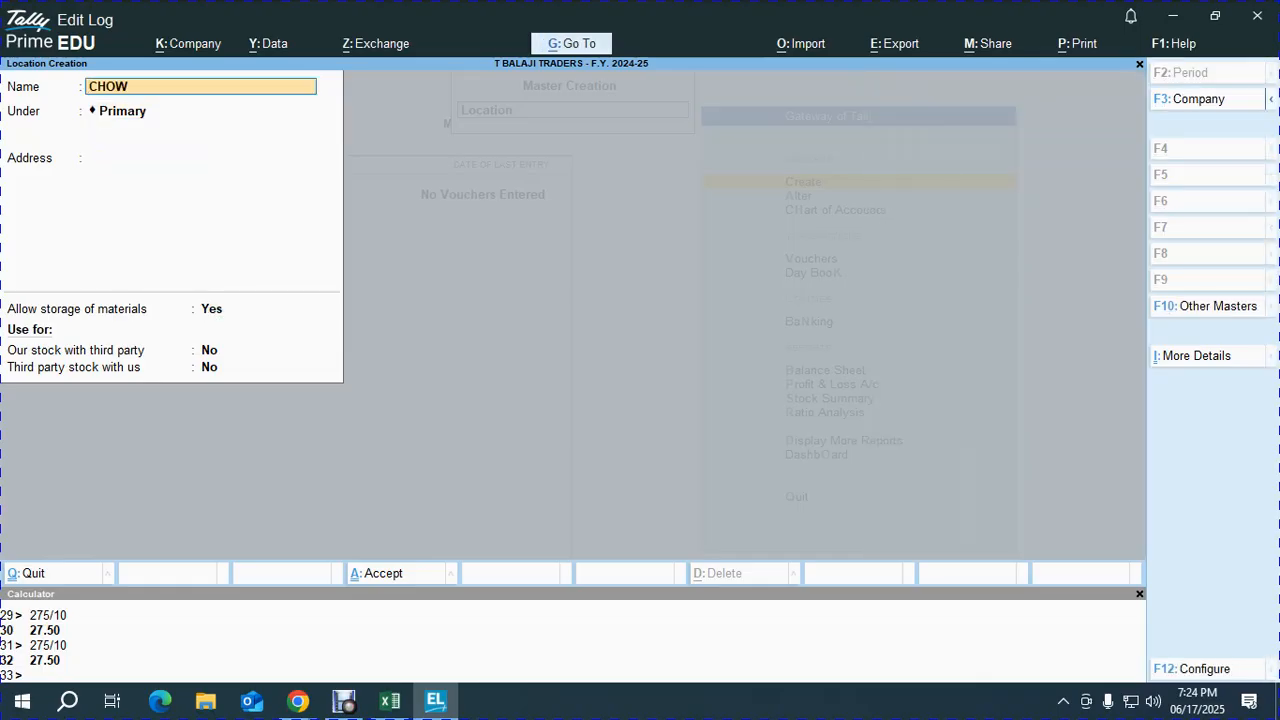
key("Return")
key("Return")
key("ctrl+a")
key("Escape")
- Mark the Stock Group and Stock Category steps ok in the Excel checklist
key("alt+Tab")
key("alt+Tab")
key("Right")
type("O")
key("Return")
type("O")
key("Return")
- Mark the Unit and Godown/Location steps ok, then show the Soap table in the PDF
type("o")
key("Return")
type("O")
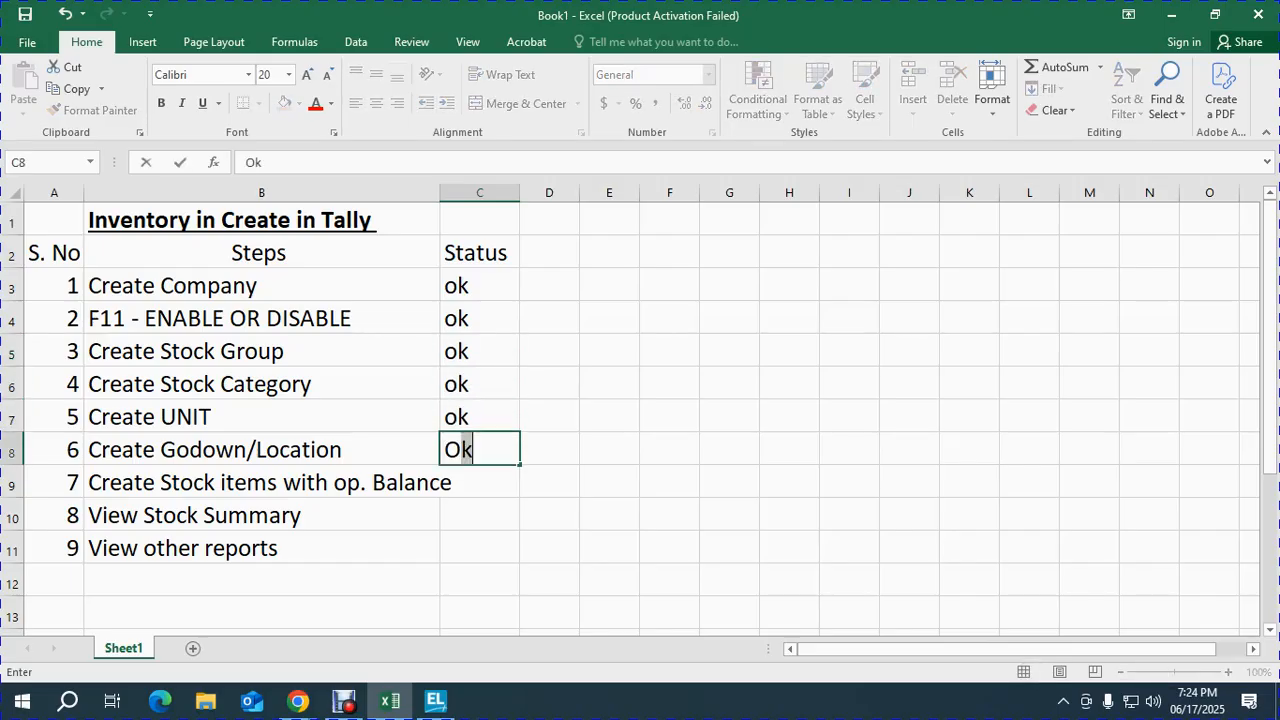
key("Return")
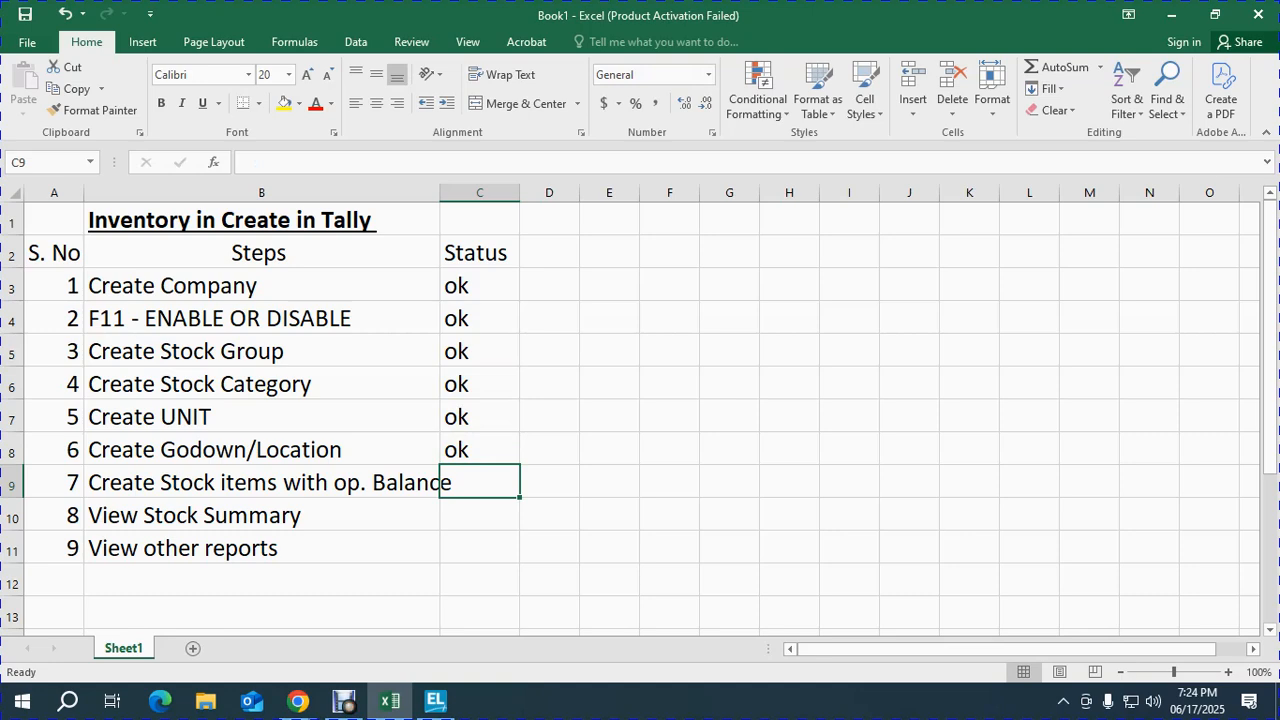
key("alt+Tab")
key("alt+Tab")
scroll(632, 420, "down", 1)
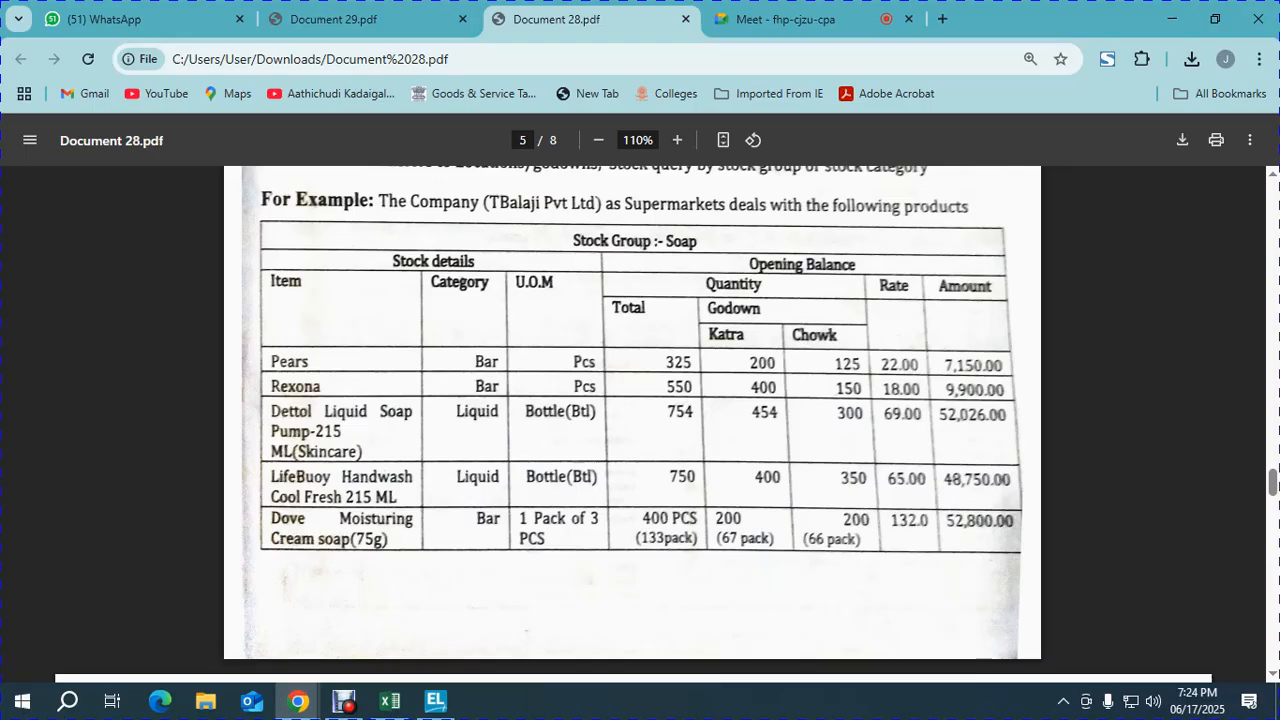
- Start a new stock item named PEARS with part number 101
key("alt+Tab")
key("alt+Tab")
key("Up")
key("Up")
key("Return")
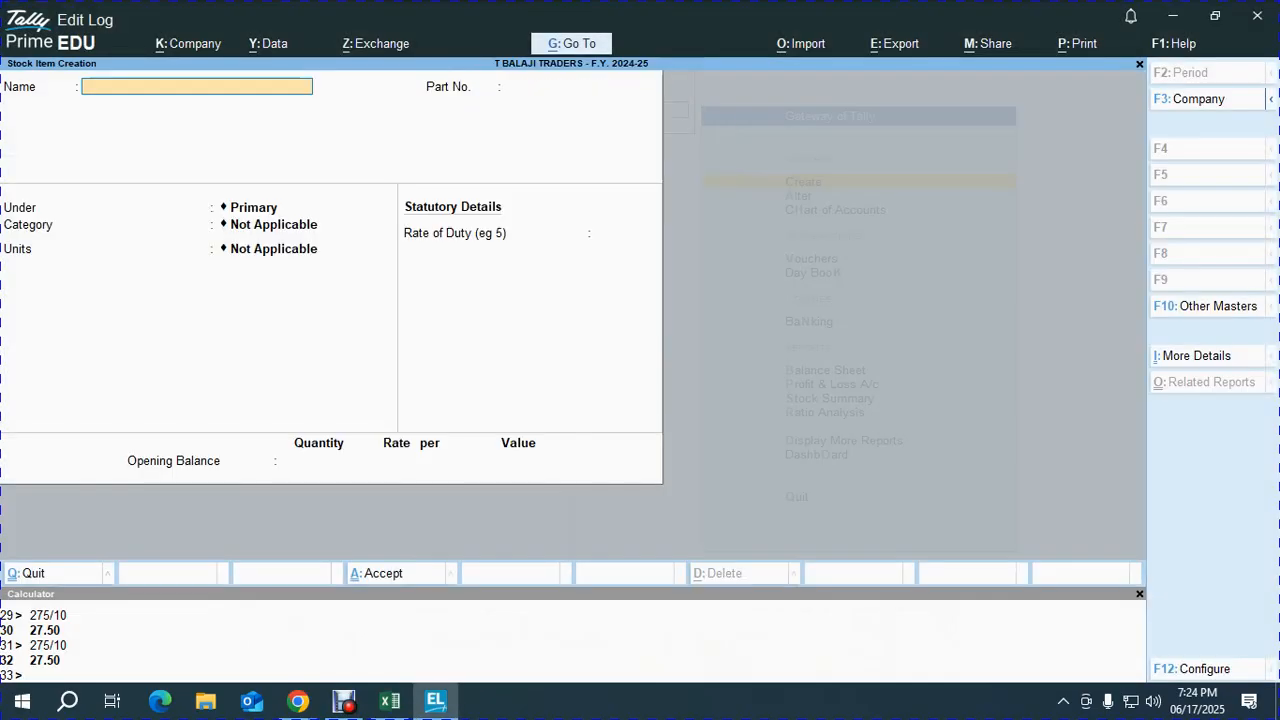
type("PEARS")
key("Return")
type("10")
key("Return")
- Put PEARS under the Soap group, category BAR, with PCS as its unit
key("Down")
key("Down")
key("Down")
key("Return")
key("Down")
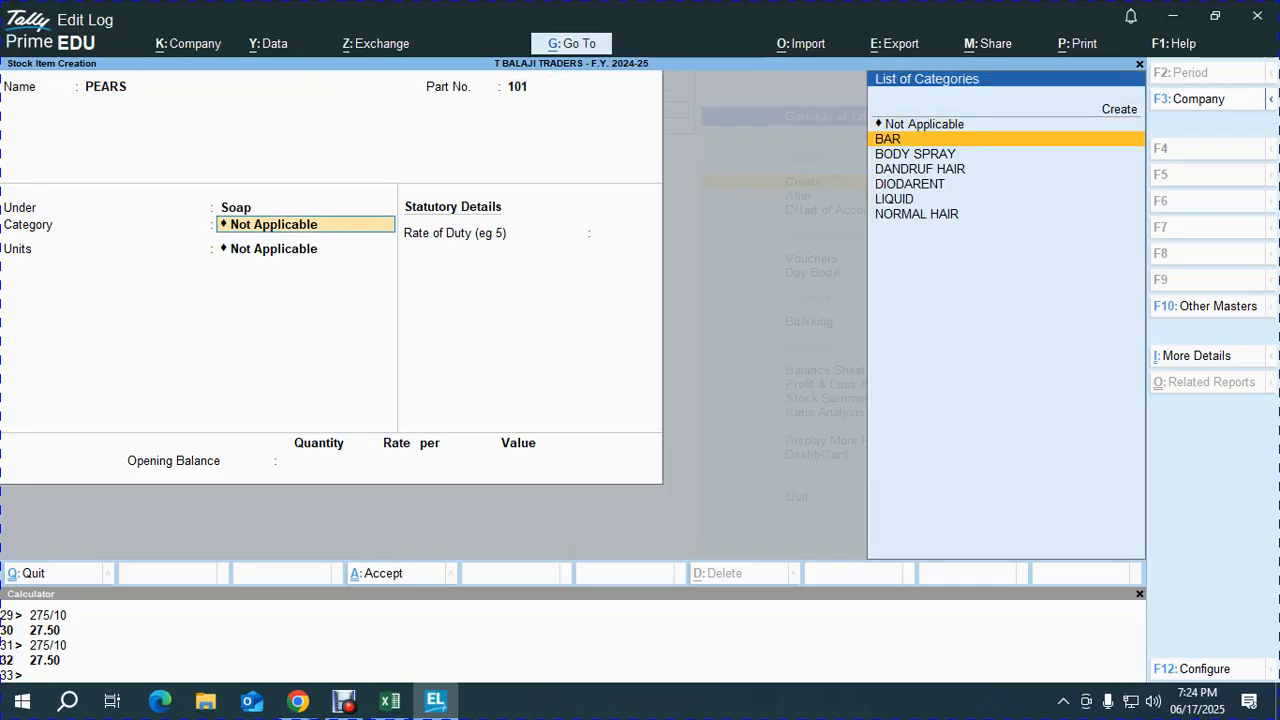
key("Return")
key("Down")
key("Down")
key("Down")
key("Return")
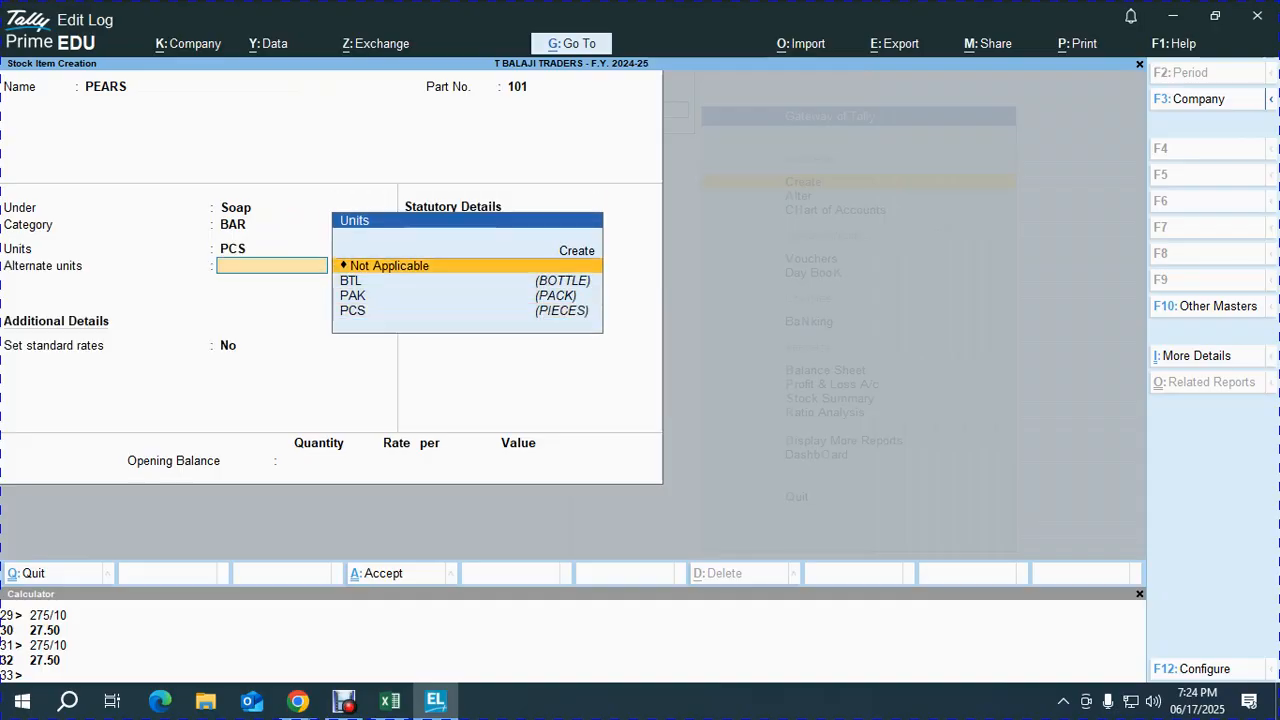
key("Return")
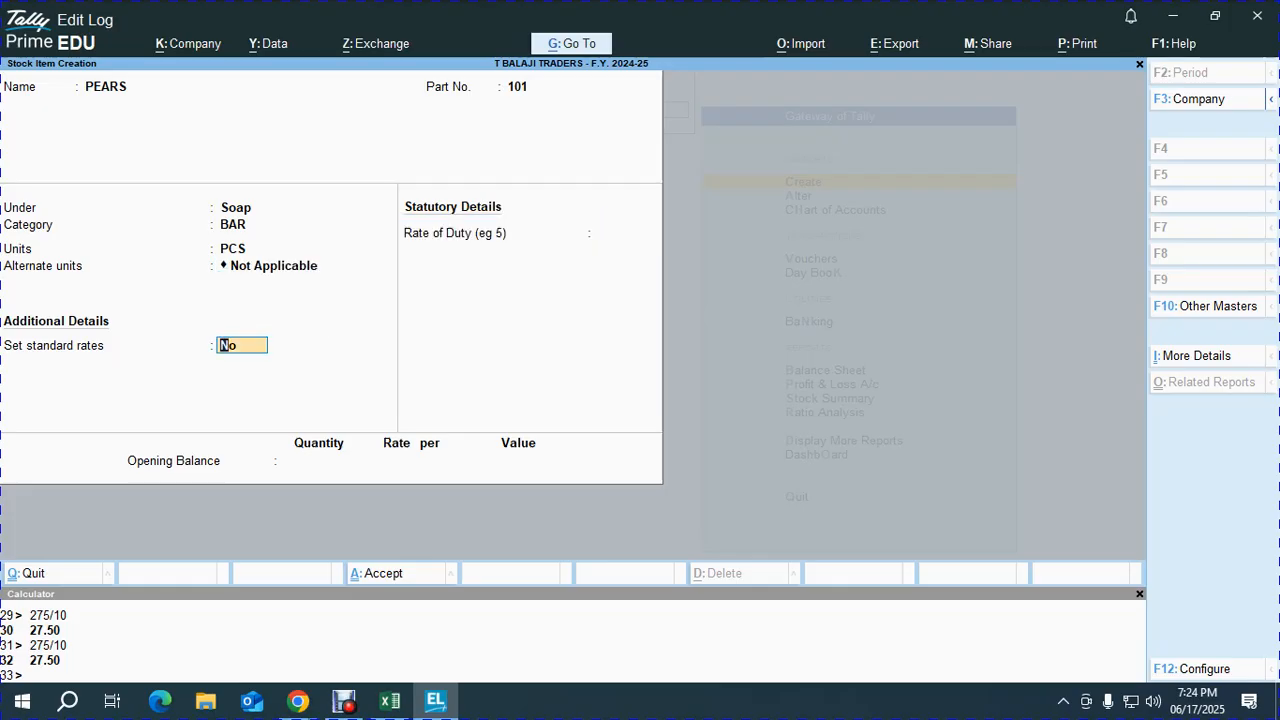
key("BackSpace")
- Turn off alternate units in the stock item F12 configuration
key("F12")
key("Return")
key("Return")
key("Return")
key("Return")
key("Return")
key("Return")
key("Return")
key("Return")
key("n")
key("Return")
key("ctrl+a")
key("Return")
key("Return")
key("Return")
key("Return")
key("Return")
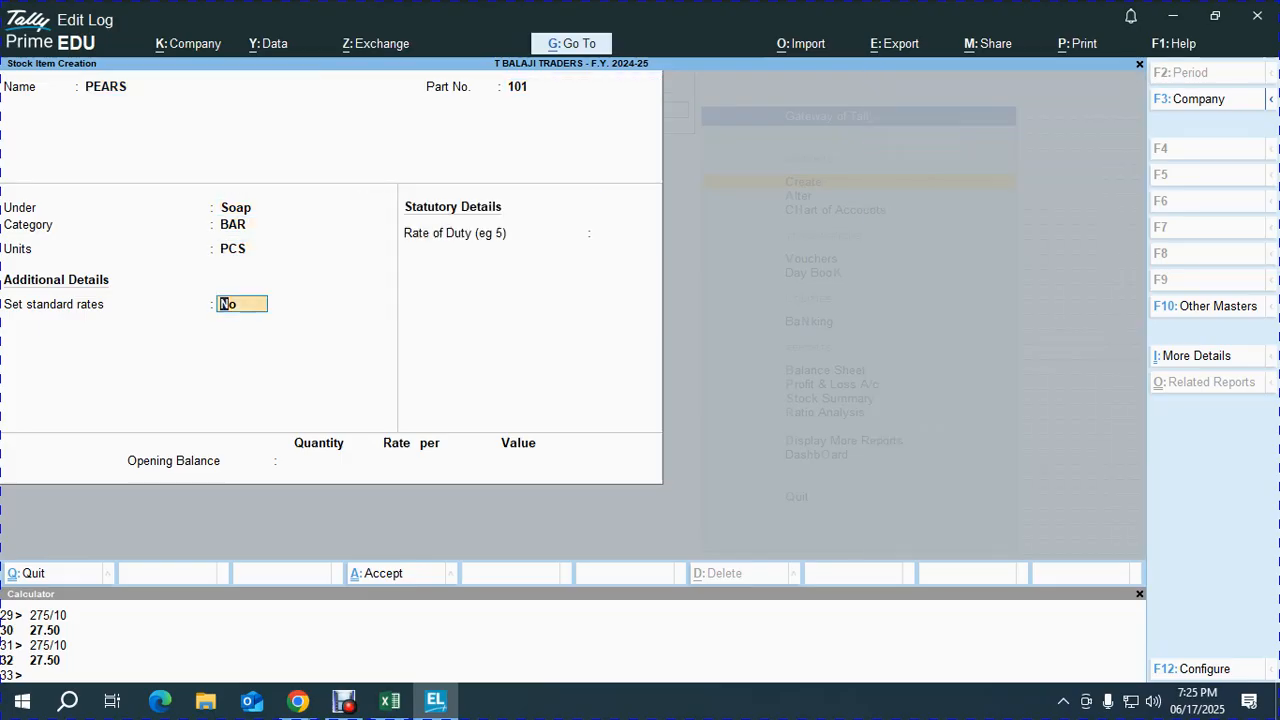
- Enable standard rates for PEARS: standard cost 22, selling price 25
key("y")
key("Return")
key("alt+Tab")
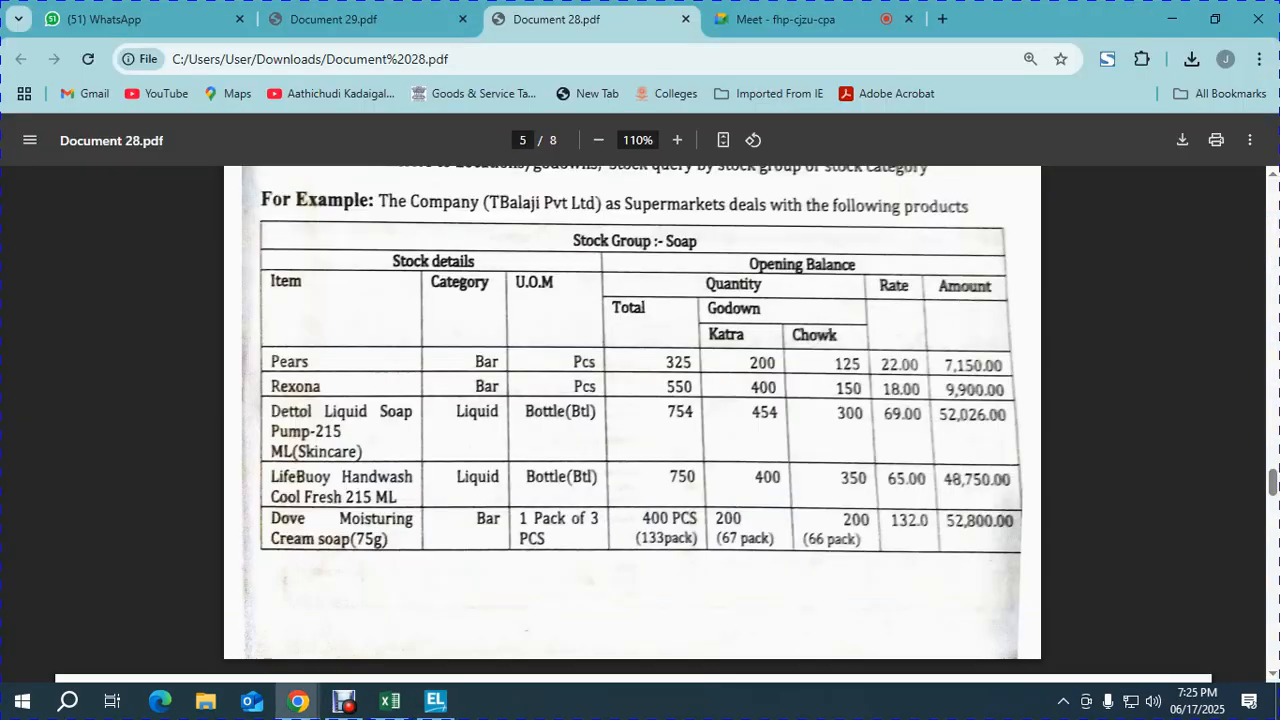
key("alt+Tab")
type("22")
key("Return")
key("Return")
key("Return")
type("25")
- Enter 325 PCS opening stock at 22, 200 in KATHRA and 125 in CHOWK, and save
key("Return")
key("Return")
key("Return")
key("Return")
key("alt+Tab")
key("alt+Tab")
type("325")
key("Return")
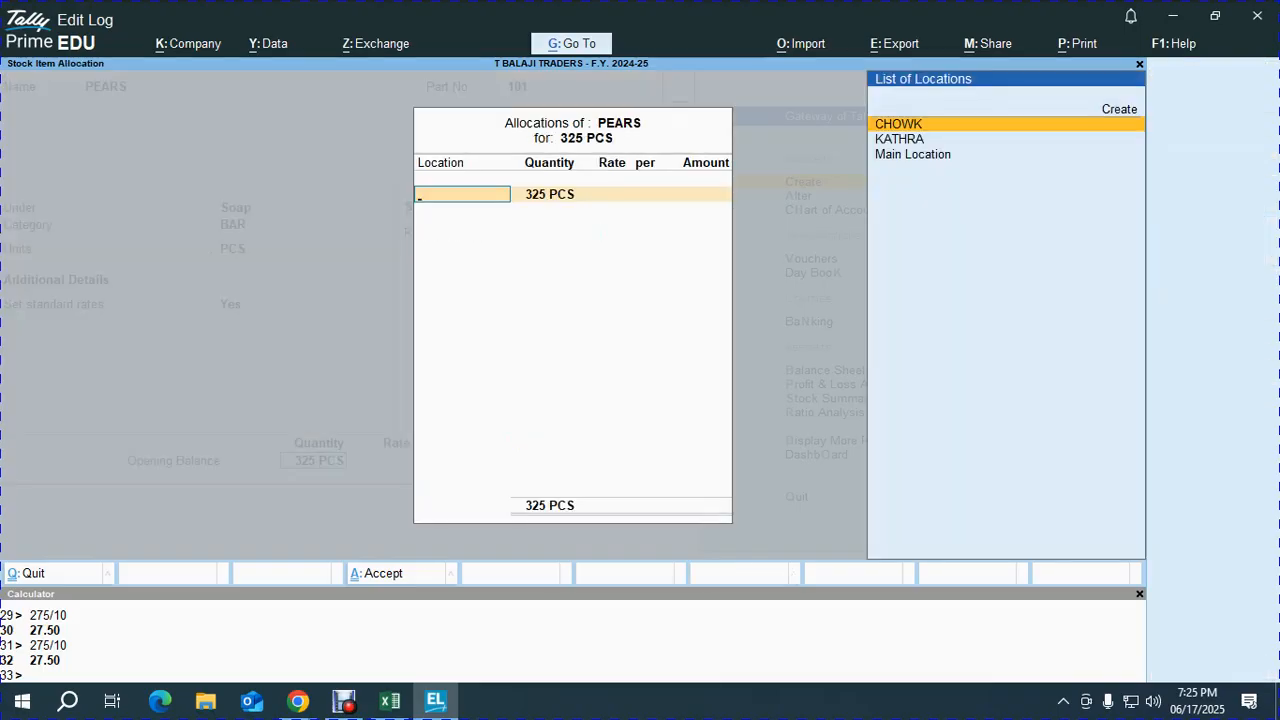
key("Down")
key("Return")
type("200")
key("Return")
type("22")
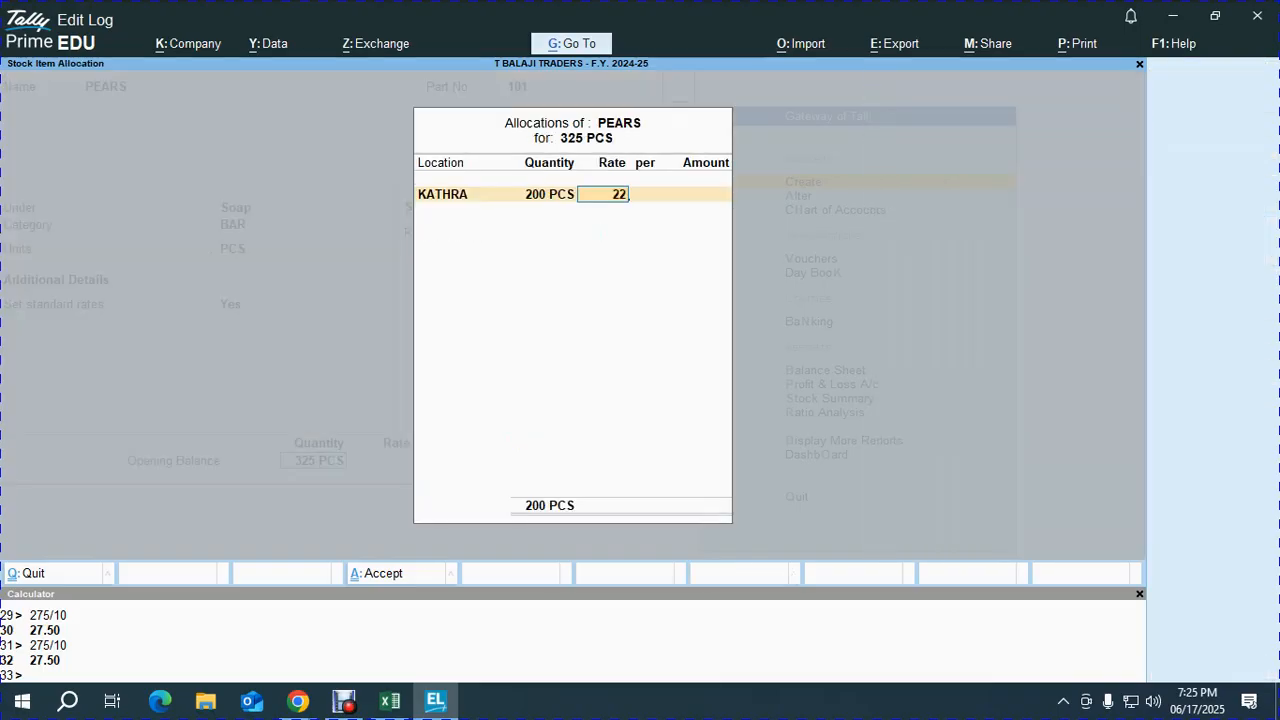
key("Return")
key("Return")
key("Return")
key("Return")
key("Return")
type("22")
key("Return")
key("Return")
key("Return")
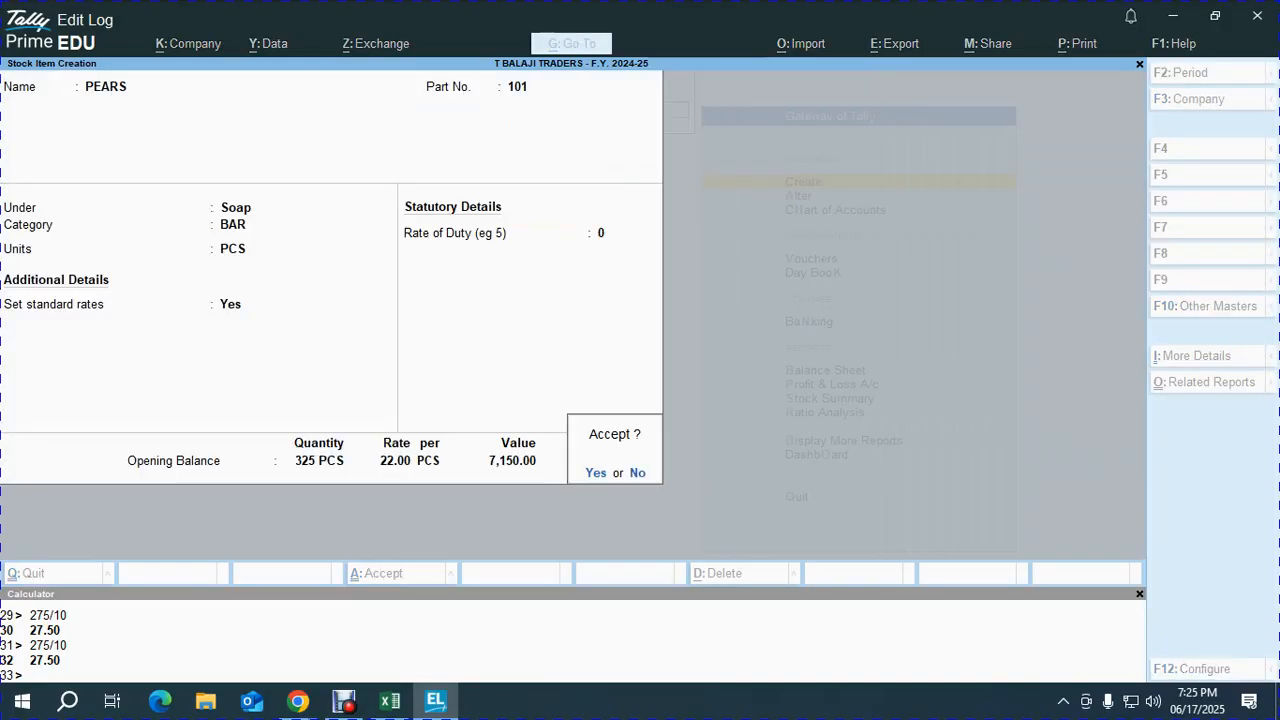
key("alt+Tab")
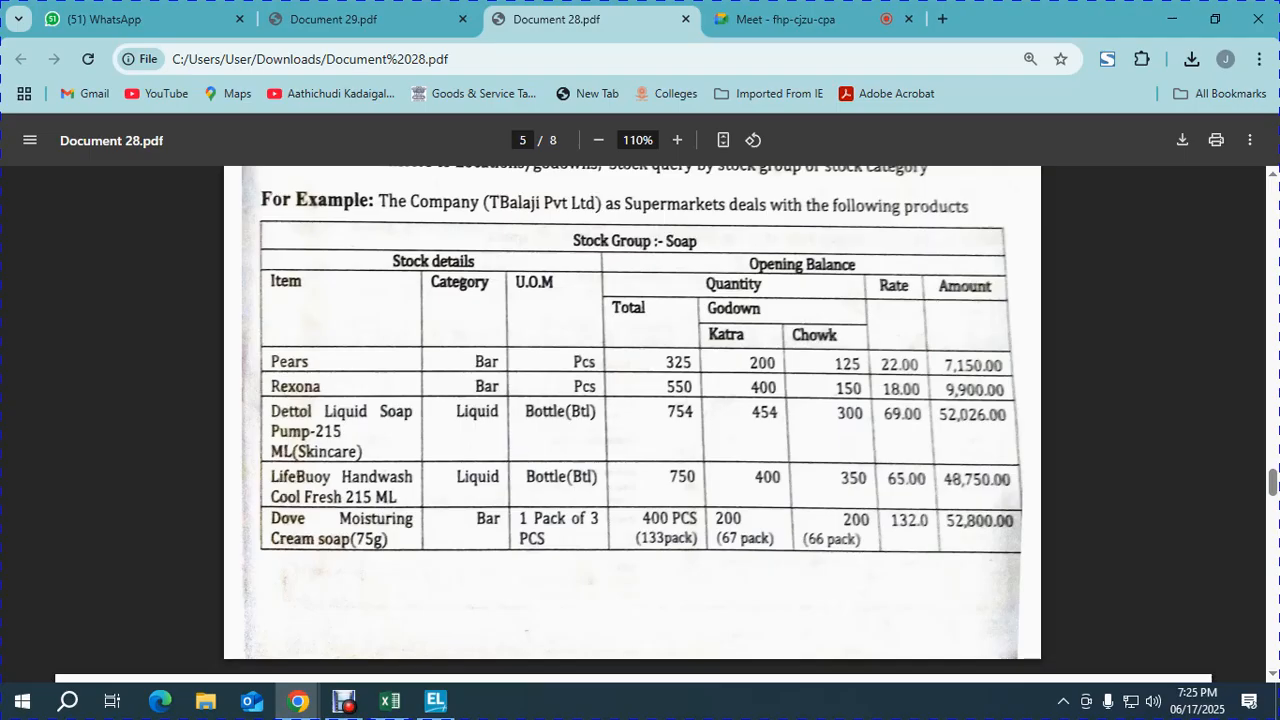
key("alt+Tab")
key("Return")
key("alt+Tab")
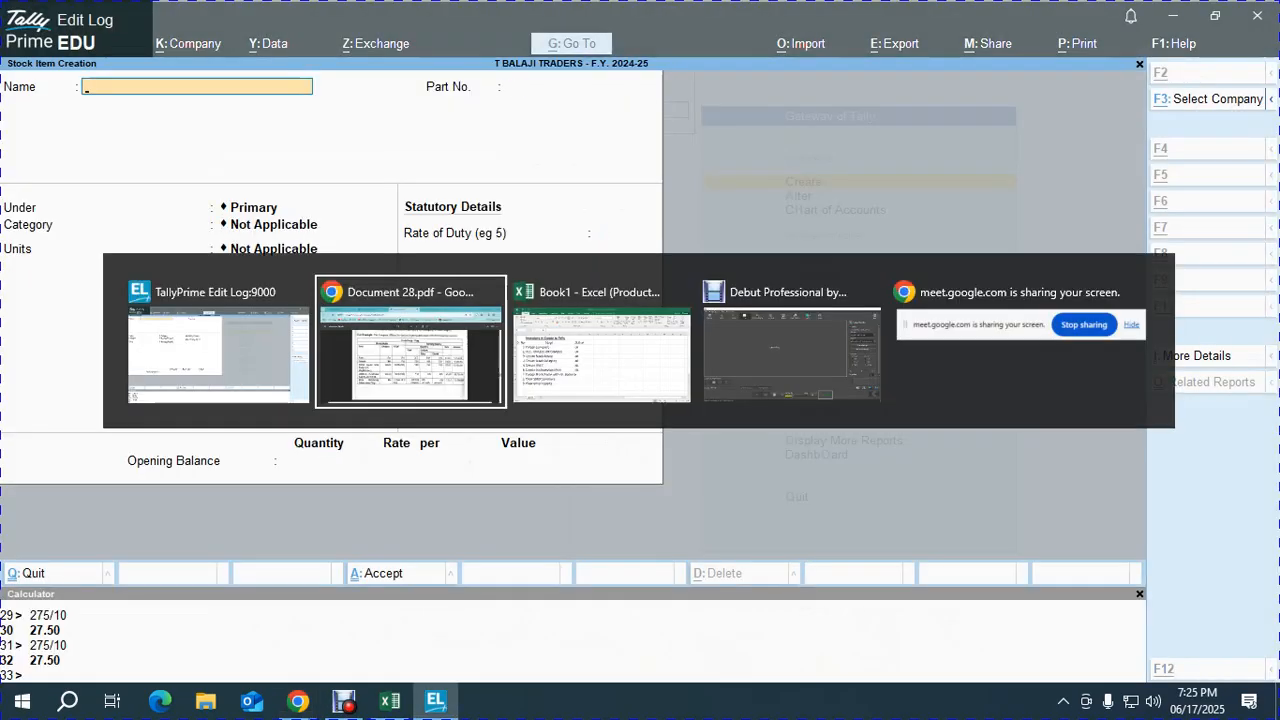
- Start a new stock item named REXONA with part number 102
key("alt+Tab")
type("REXONA")
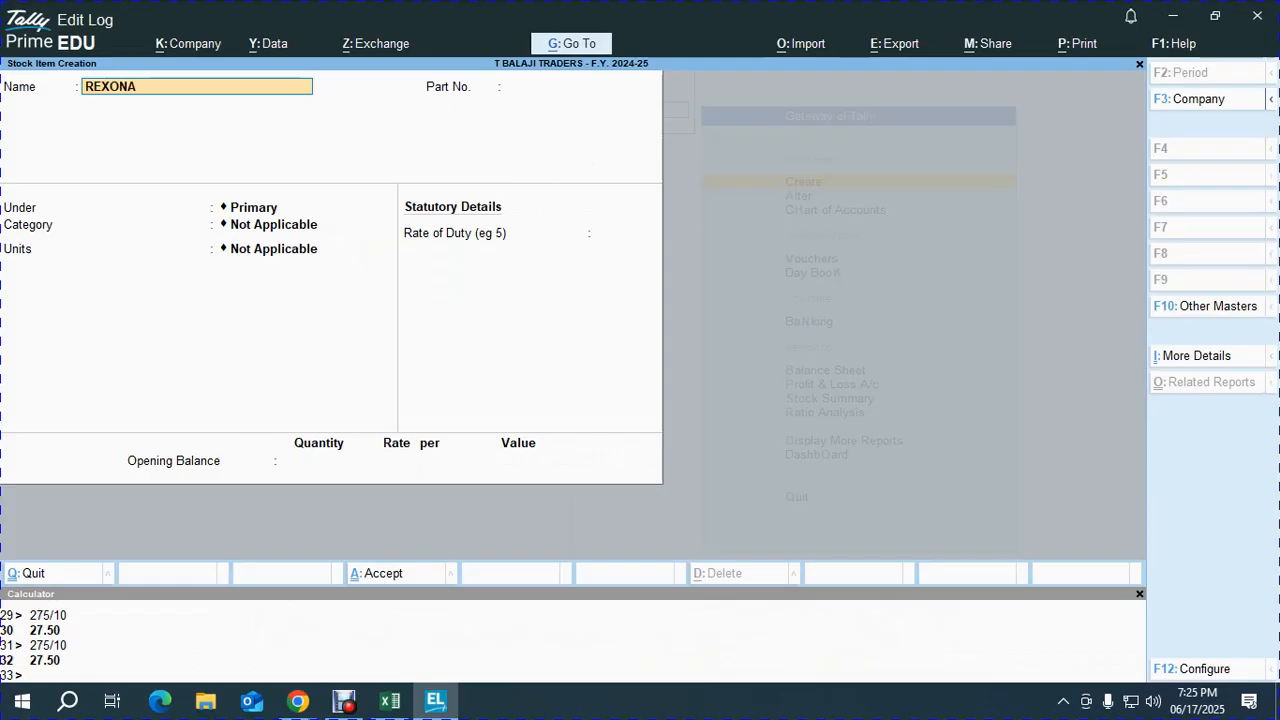
key("Return")
type("102")
key("Return")
- Put REXONA under the Soap group, category BAR, with PCS as its unit
key("Down")
key("Down")
key("Down")
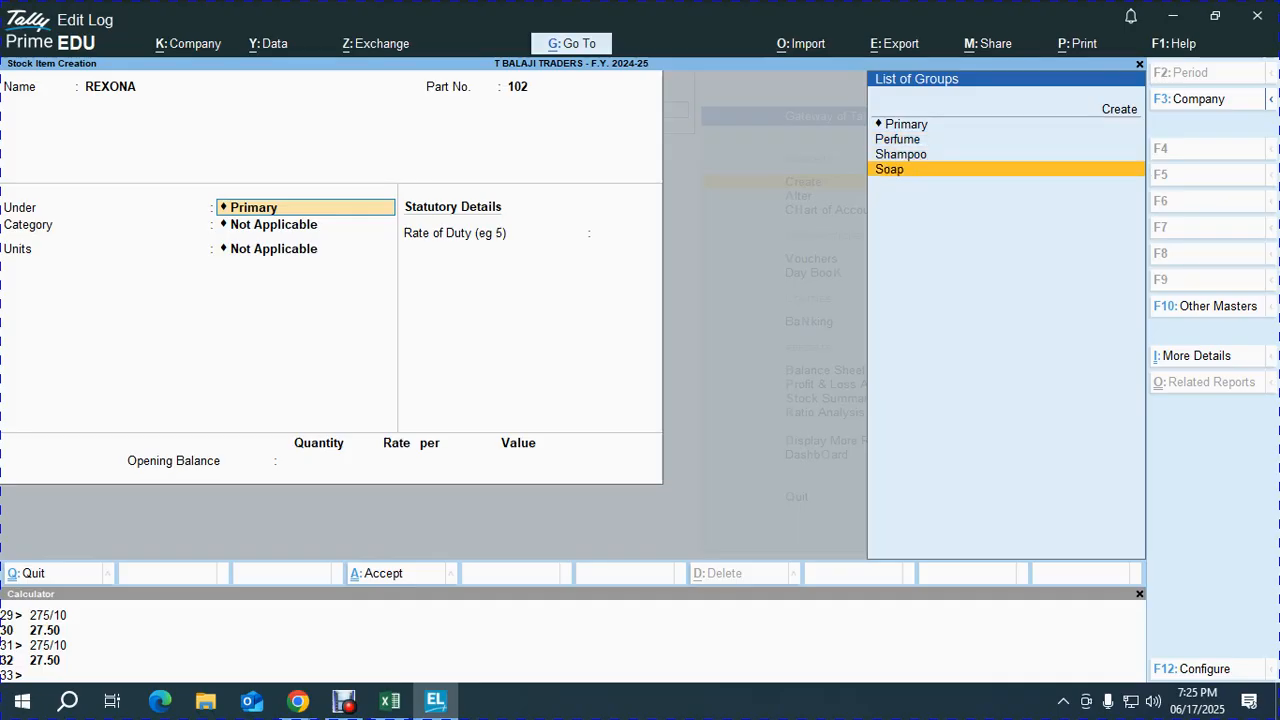
key("Return")
key("BackSpace")
key("BackSpace")
key("Down")
key("Return")
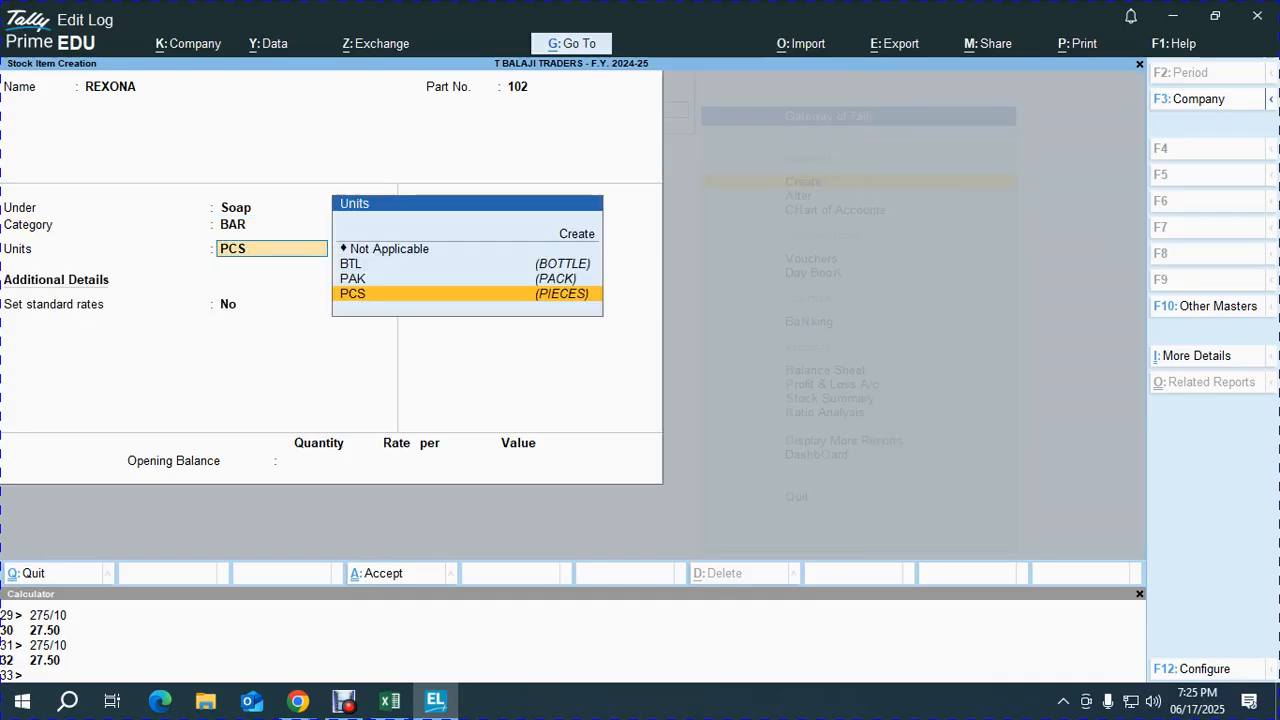
key("Return")
- Enable standard rates for REXONA: standard cost 18, selling price 25
type("y")
key("Return")
key("Return")
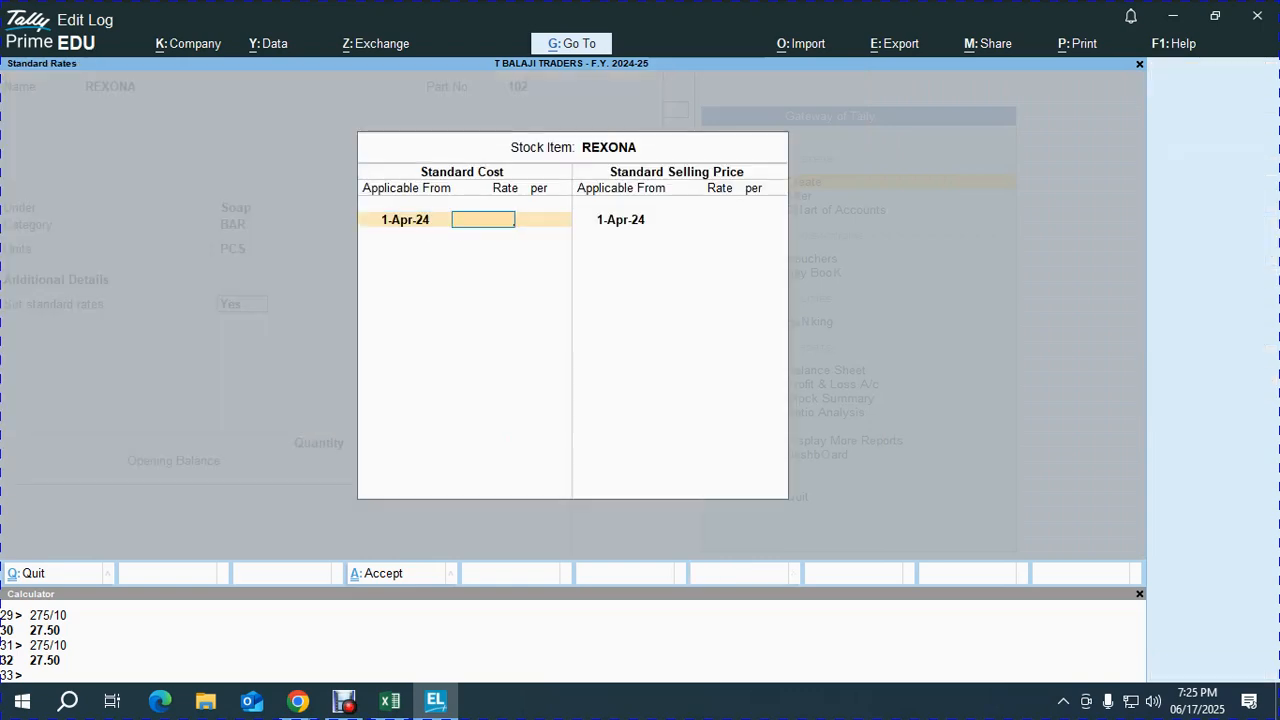
key("alt+Tab")
key("alt+Tab")
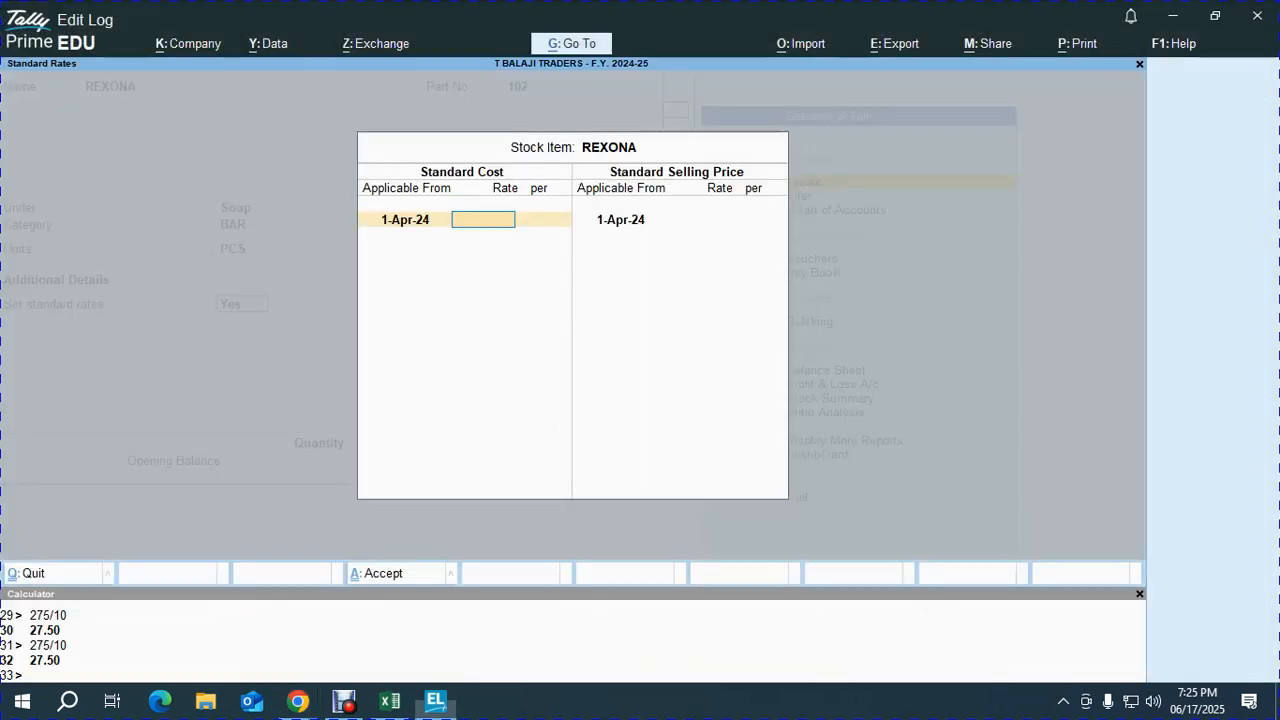
type("18")
key("Return")
key("Return")
key("Return")
type("25")
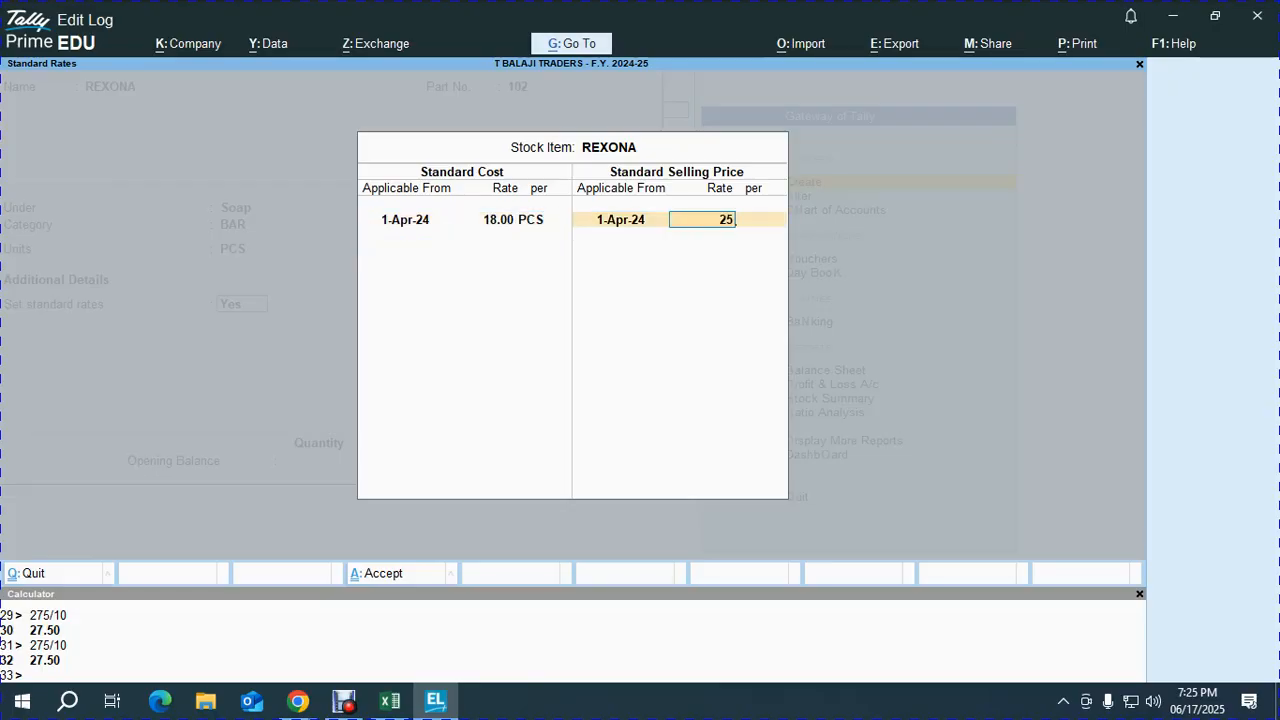
key("Return")
key("Return")
key("Return")
key("Return")
key("alt+Tab")
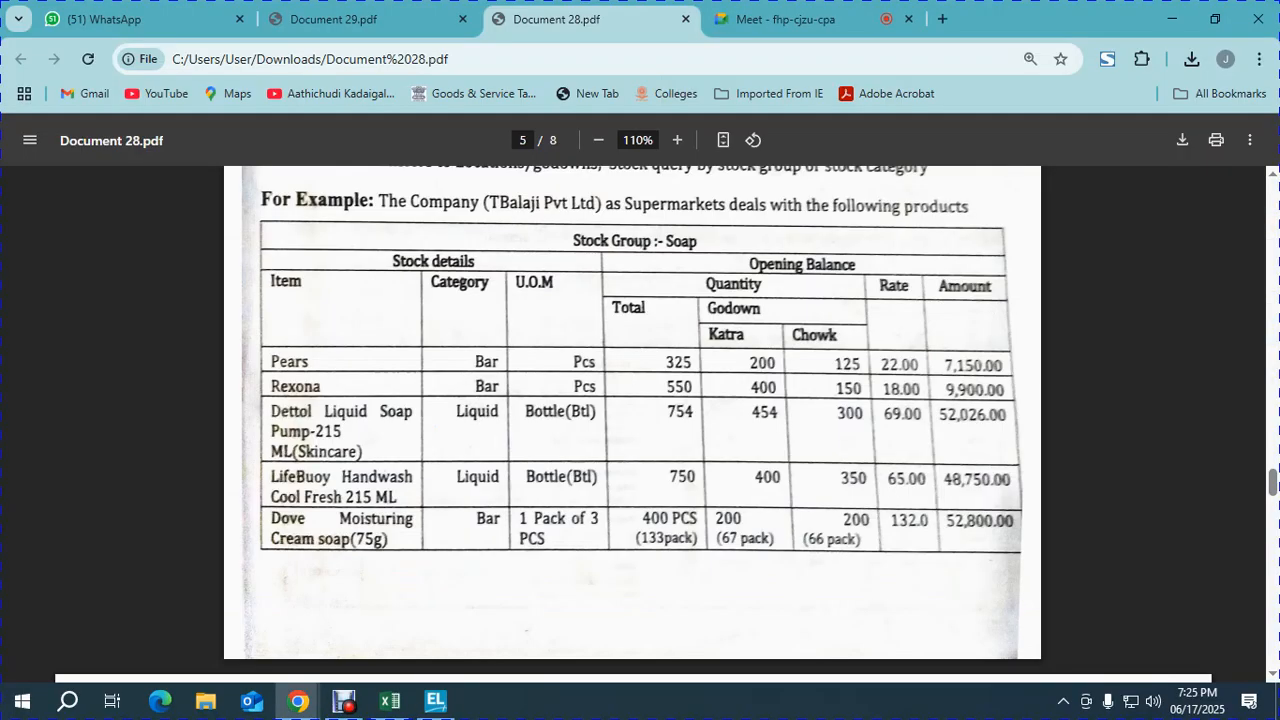
key("alt+Tab")
- Enter 550 PCS opening stock at 18, 400 in KATHRA and 150 in CHOWK, and save
type("550")
key("Return")
key("Down")
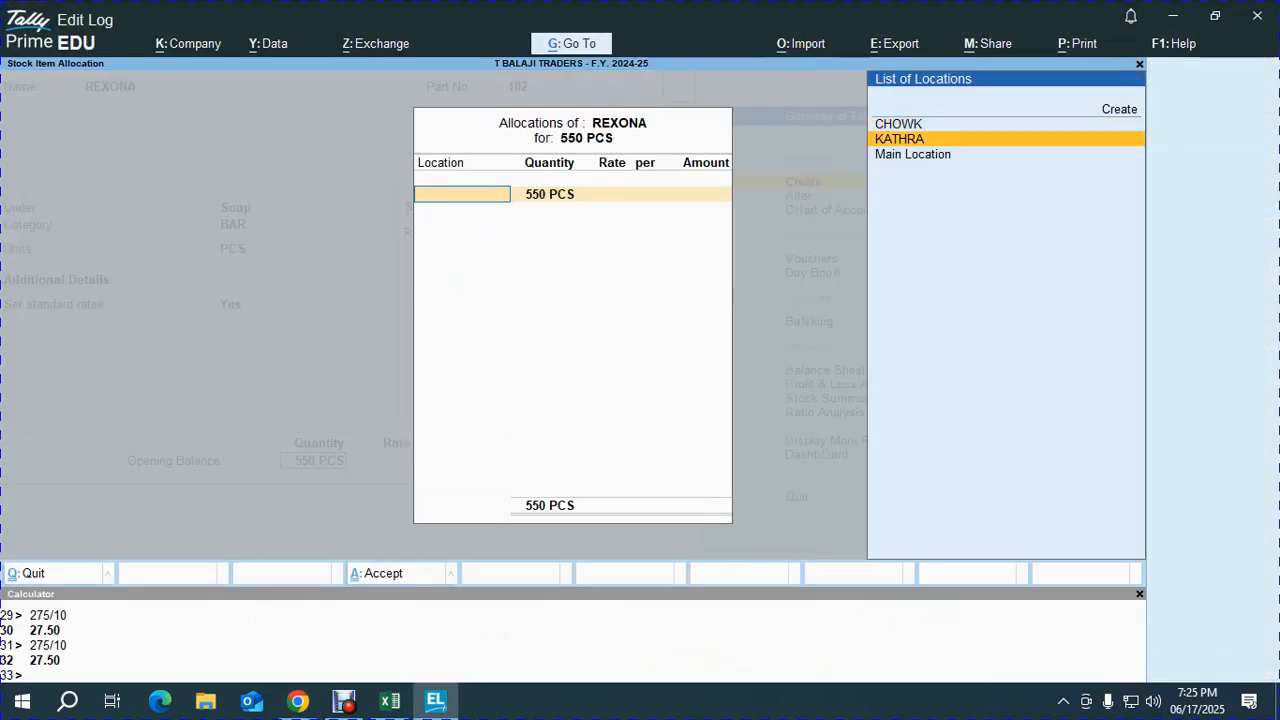
key("Return")
type("400")
type("18")
key("Return")
key("Return")
key("Return")
key("Return")
key("Return")
type("18")
key("Return")
key("Return")
key("Return")
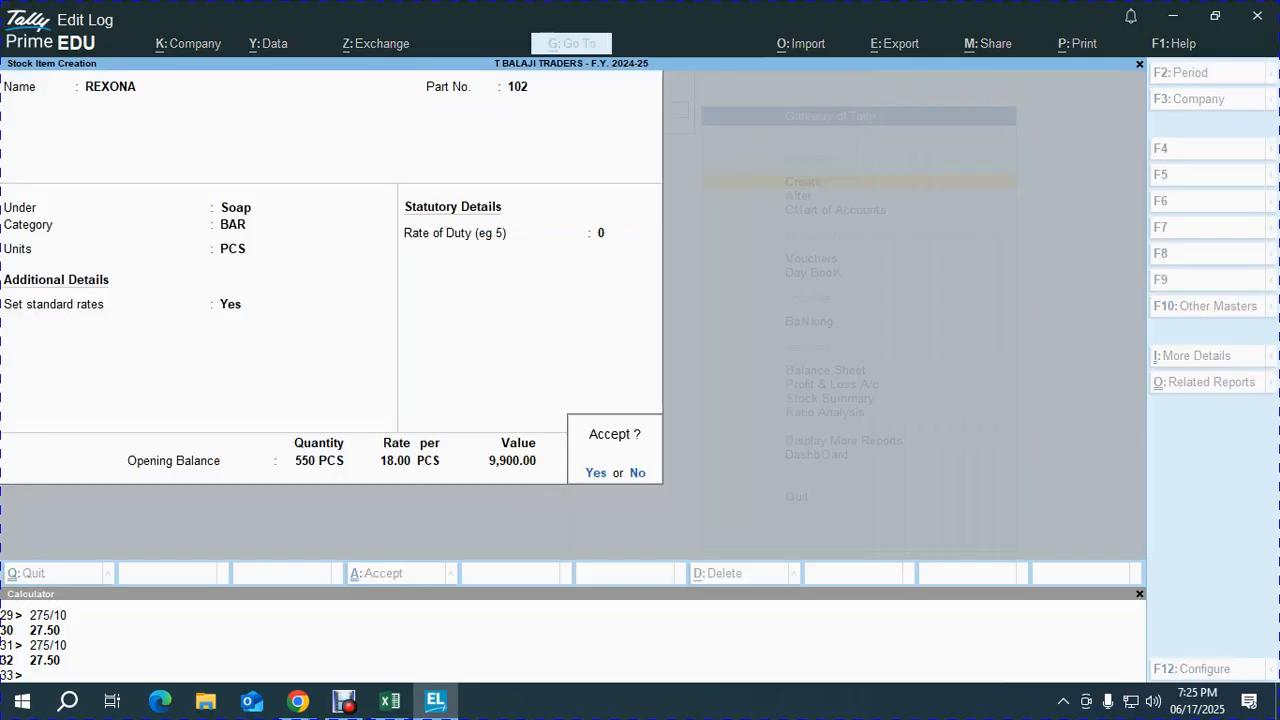
key("alt+Tab")
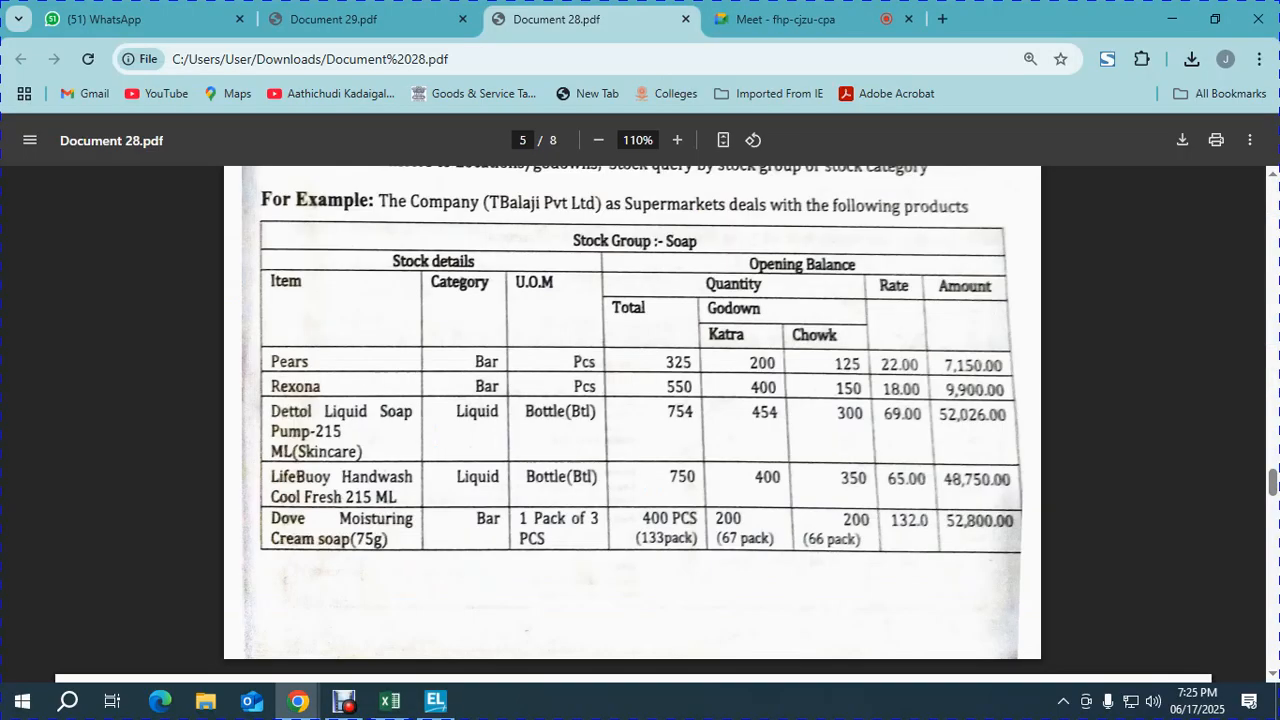
key("alt+Tab")
key("Return")
- Enter 'DETTOL LIQUID SOPA' as the next stock item name, checking it against the PDF
key("alt+Tab")
key("alt+Tab")
type("DETT")
key("alt+Tab")
key("alt+Tab")
type("OL LIQUID SOPA")
key("BackSpace")
key("BackSpace")
type("A")
key("alt+Tab")
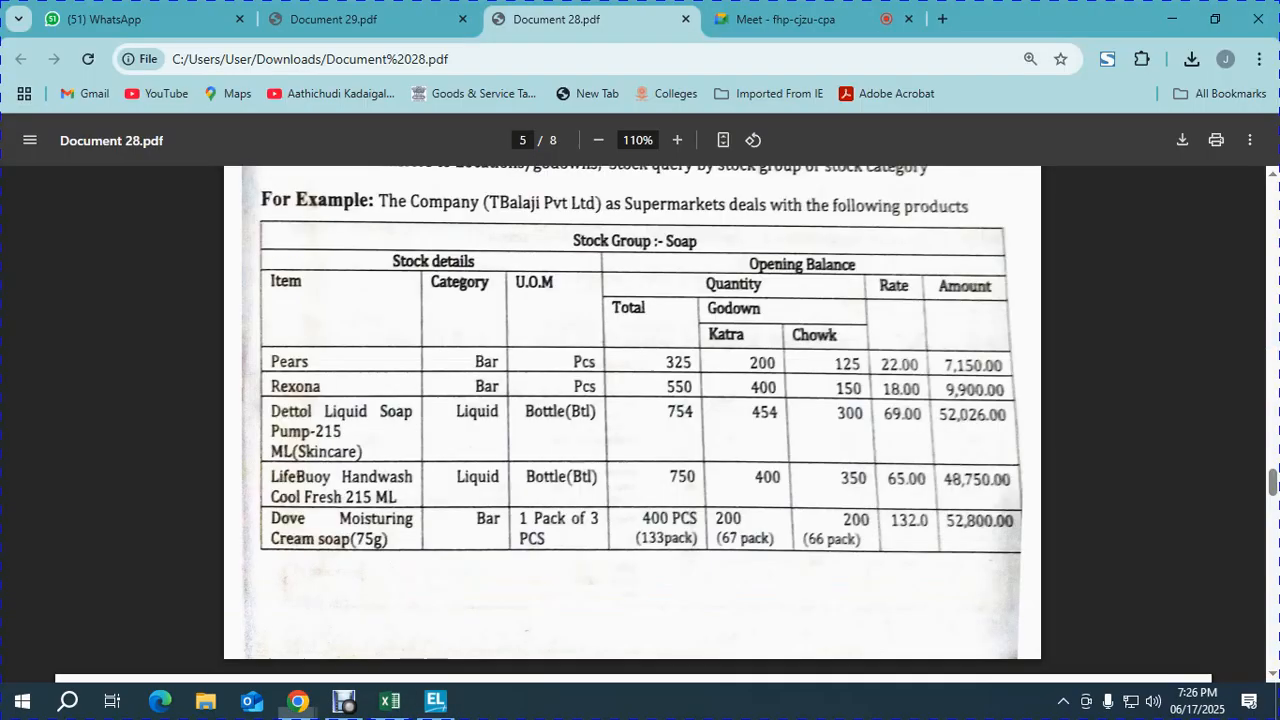
key("alt+Tab")
- Complete the Dettol item name with 'P PUMB - 215 M SKIN CARE' and set part number 103
type("P PUMB")
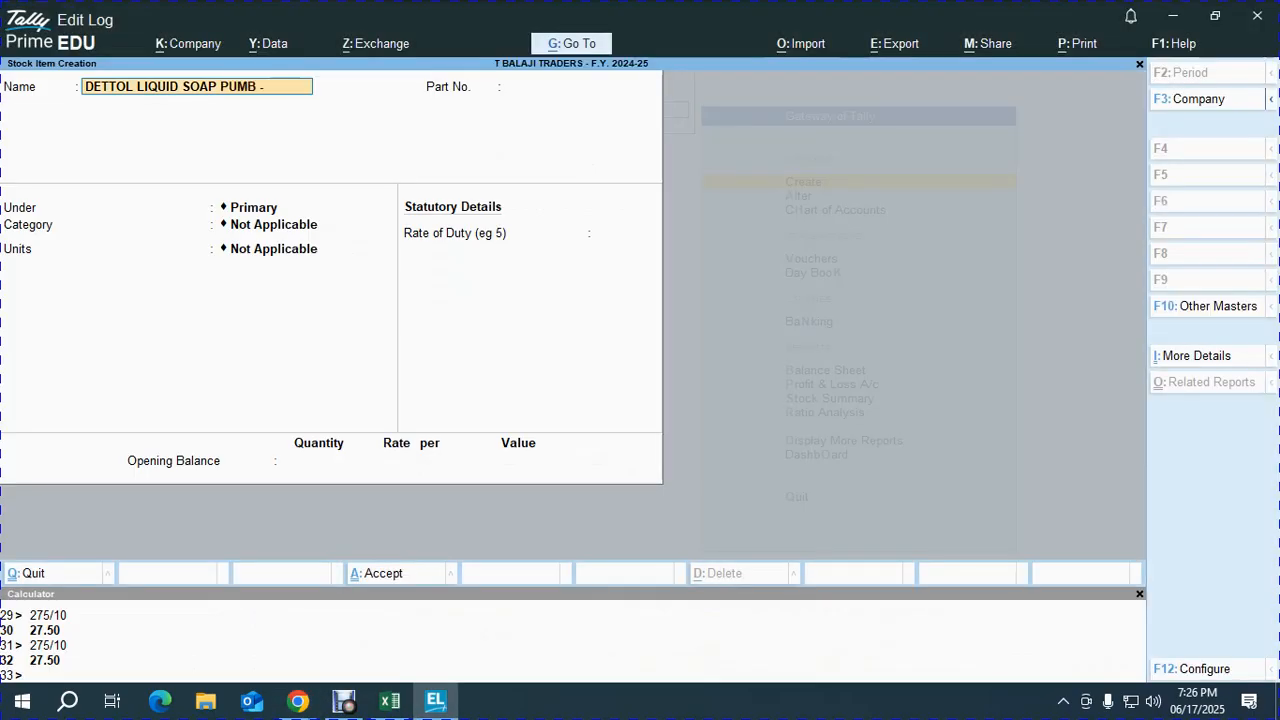
type(" -")
key("alt+Tab")
key("alt+Tab")
type("215 M")
key("alt+Tab")
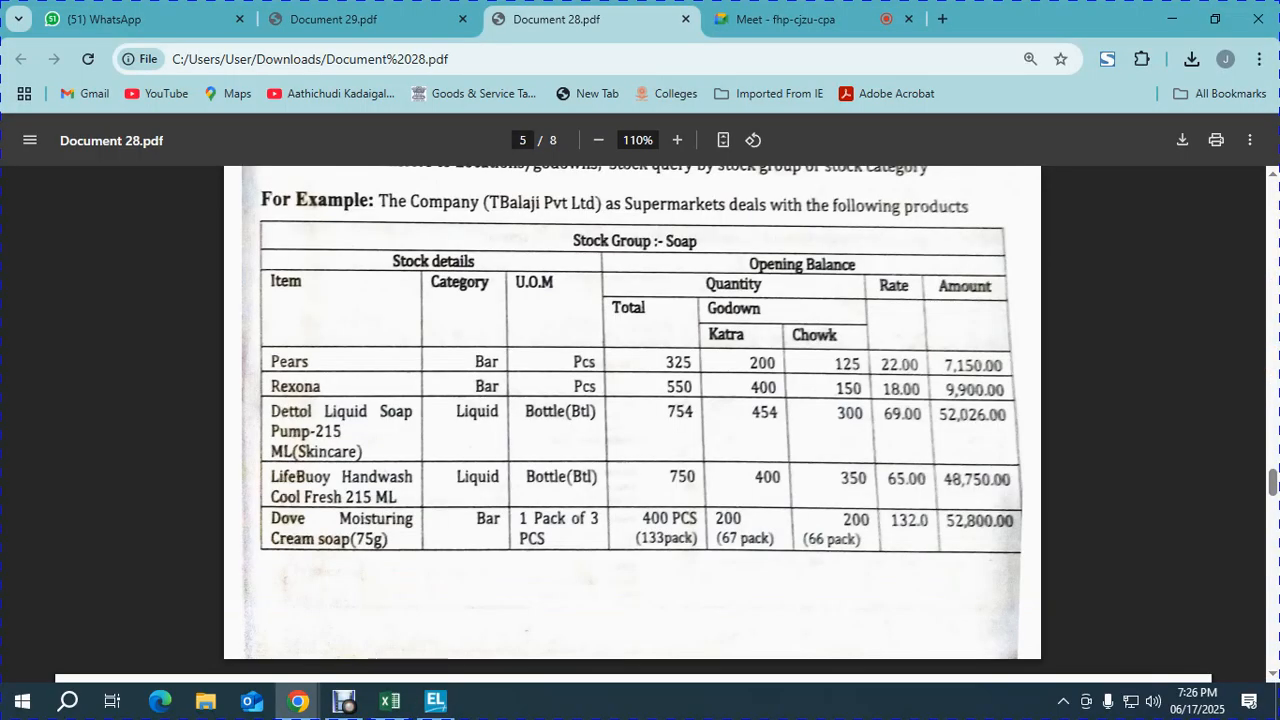
key("alt+Tab")
type("SKIN CARE")
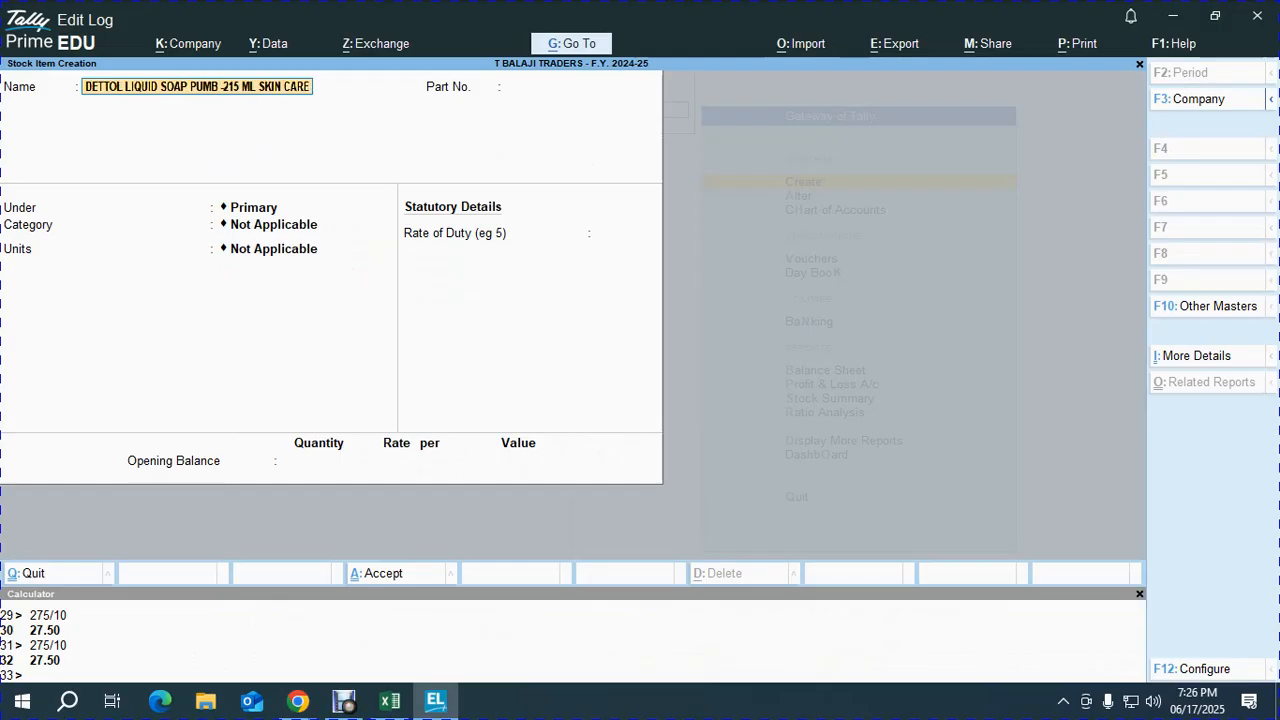
key("Return")
type("103")
key("Return")
- Put the item under the Soap group and LIQUID category, measured in BTL
key("Down")
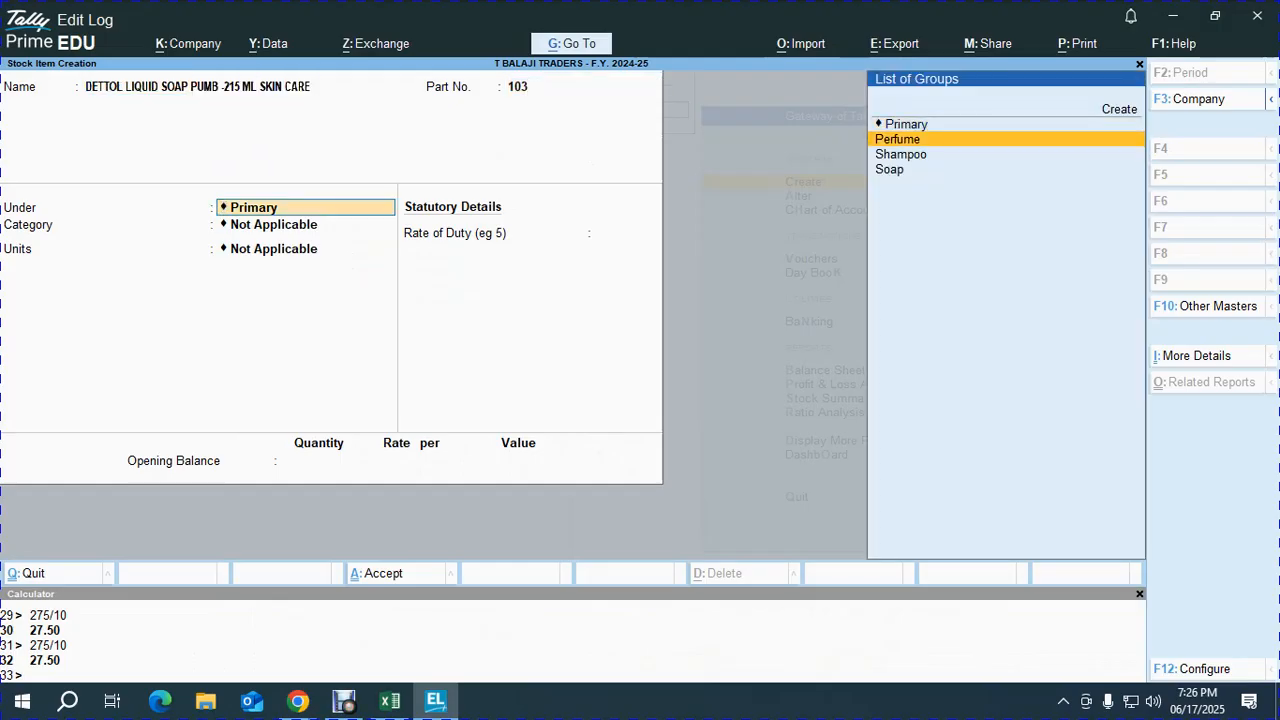
key("alt+Tab")
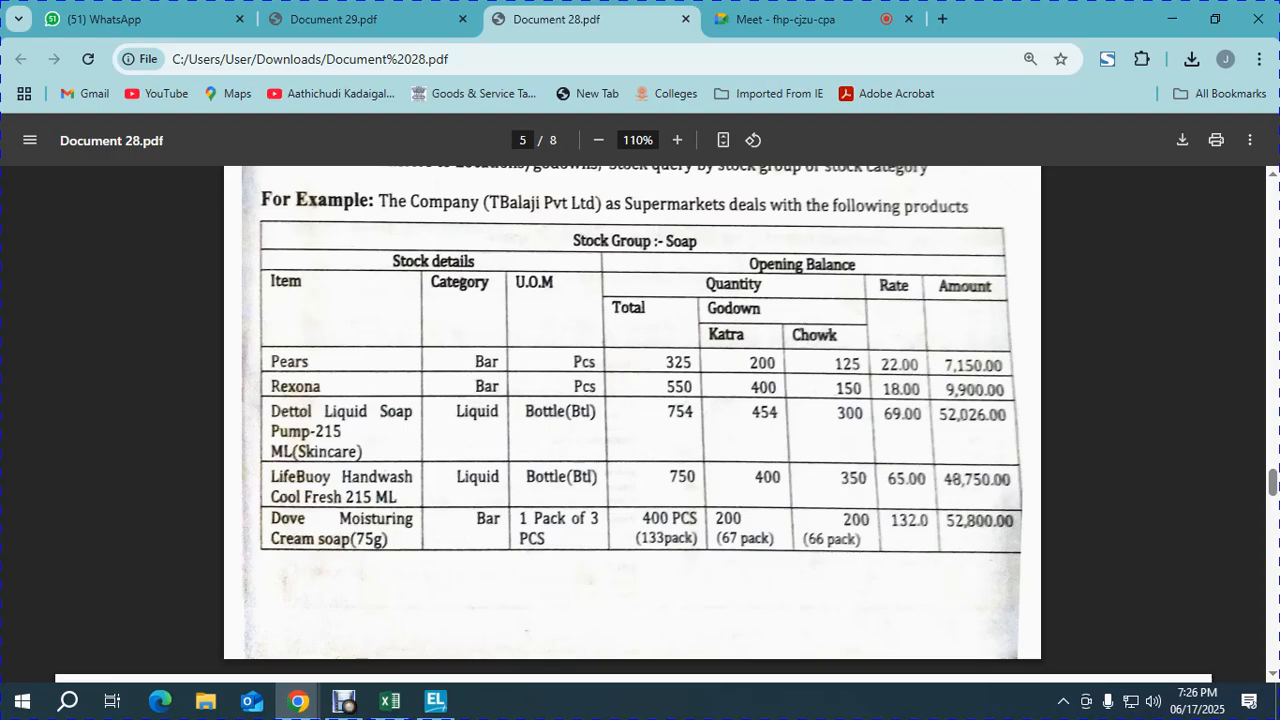
key("alt+Tab")
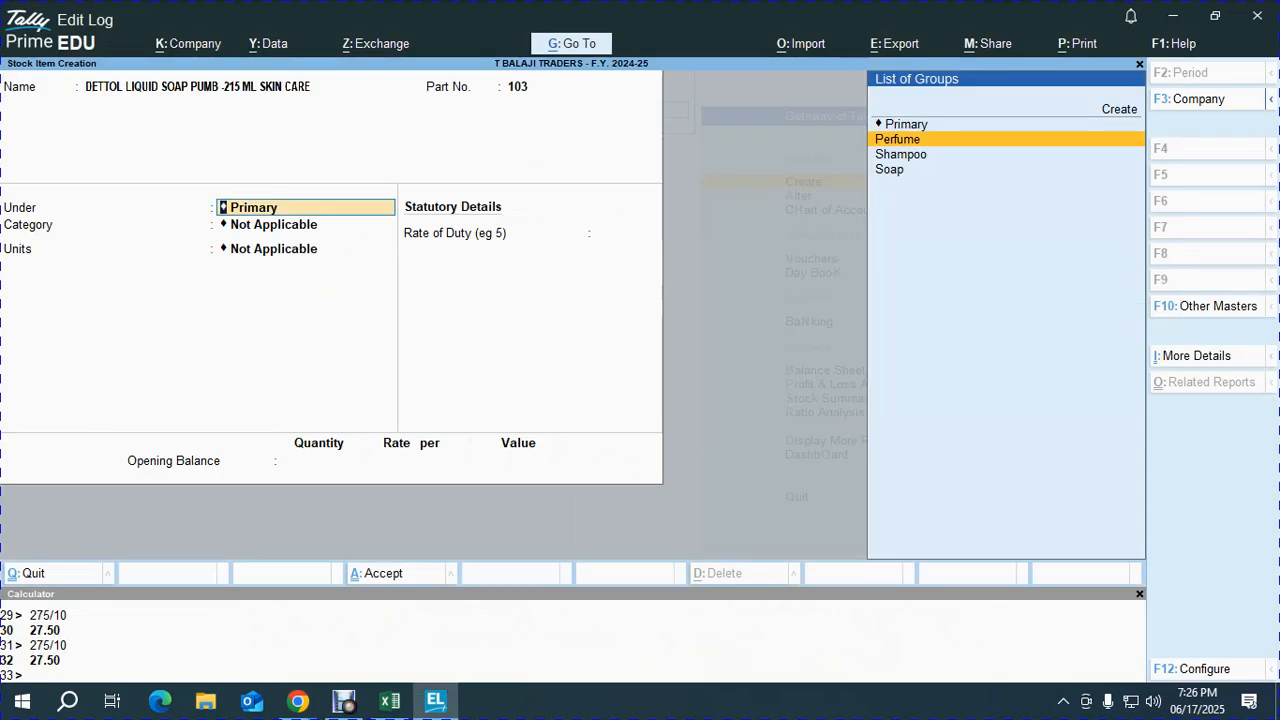
key("Down")
key("Down")
key("Return")
key("Down")
key("Down")
key("Down")
key("Down")
key("Down")
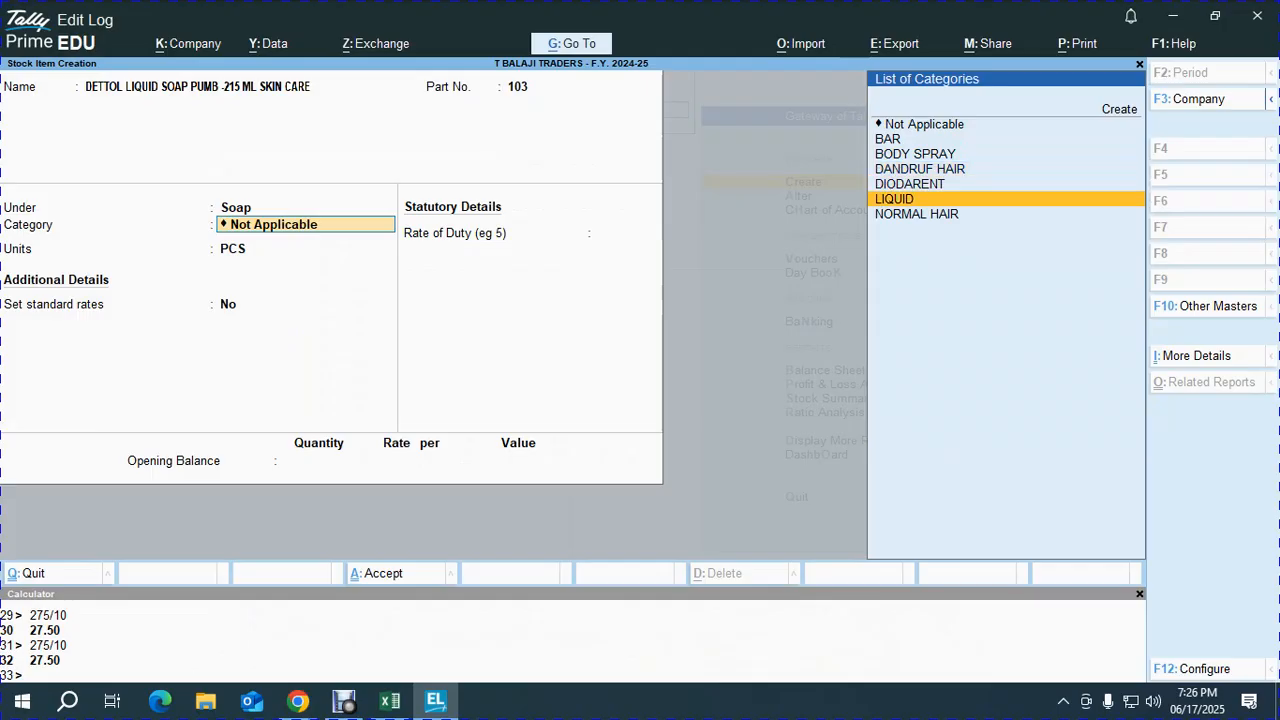
key("Return")
key("Return")
key("alt+Tab")
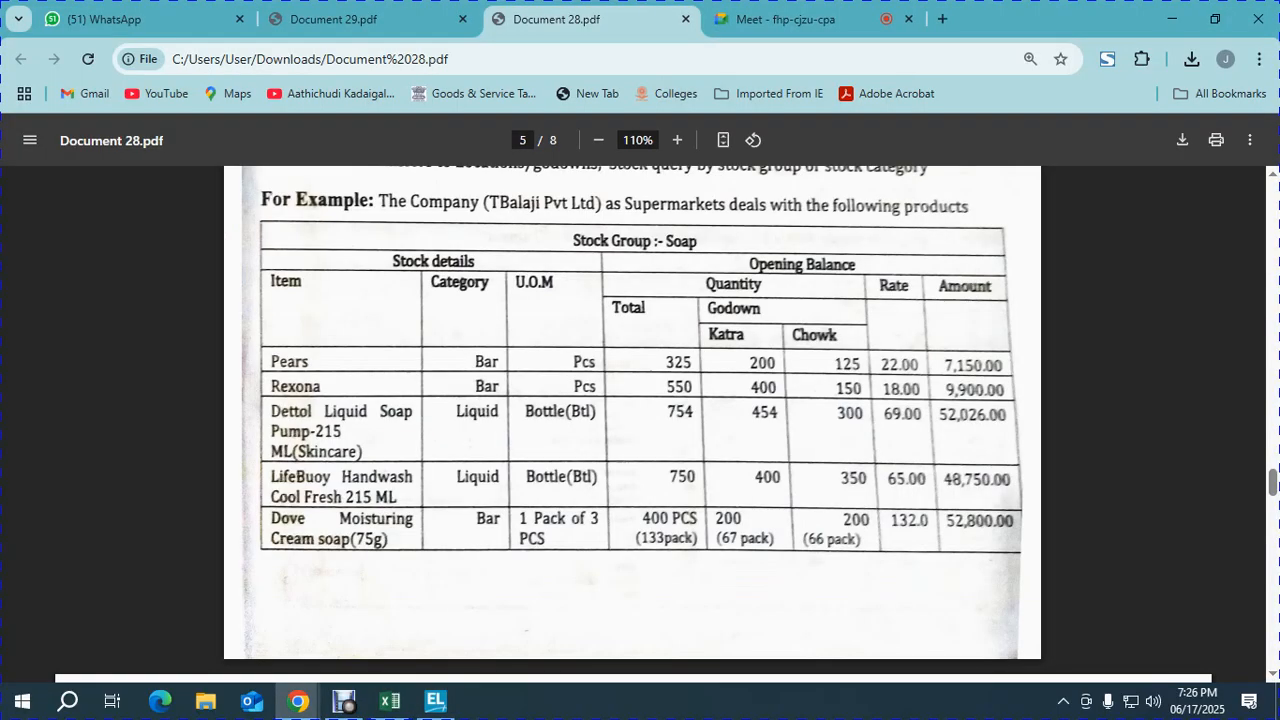
key("alt+Tab")
key("BackSpace")
key("Up")
key("Up")
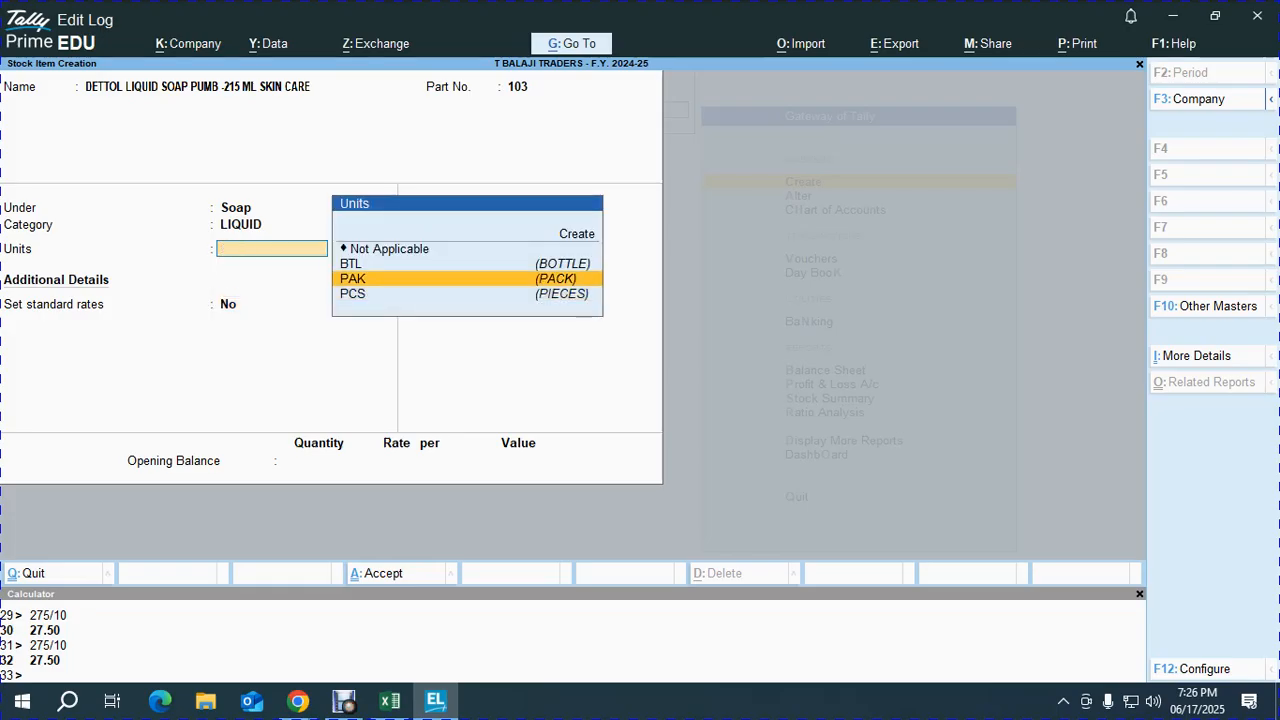
key("Return")
- Set standard rates: cost 69 and selling price 80
type("Y")
key("Return")
key("alt+Tab")
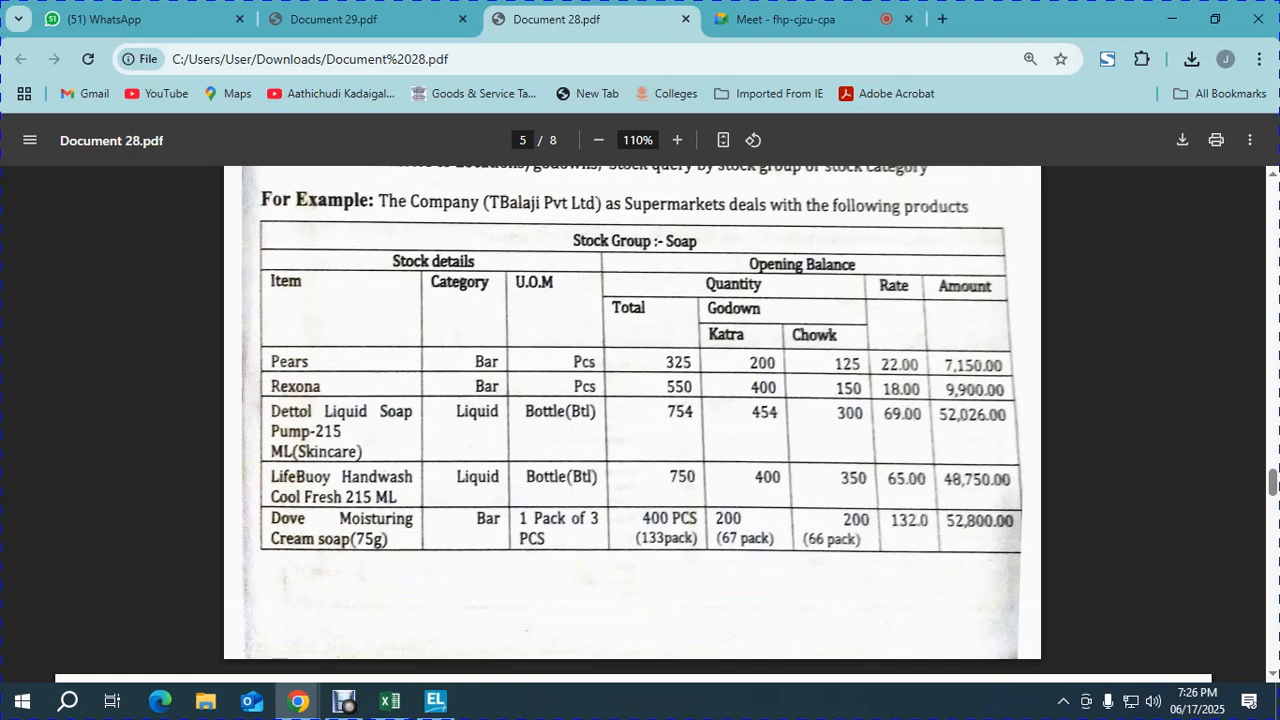
key("alt+Tab")
type("639")
key("BackSpace")
key("BackSpace")
key("BackSpace")
type("69")
key("Return")
key("Return")
type("80")
- Enter an opening quantity of 754 BTL and allocate 454 BTL to KATHRA
key("Return")
key("Return")
key("Return")
key("Return")
key("alt+Tab")
key("alt+Tab")
type("754")
key("Return")
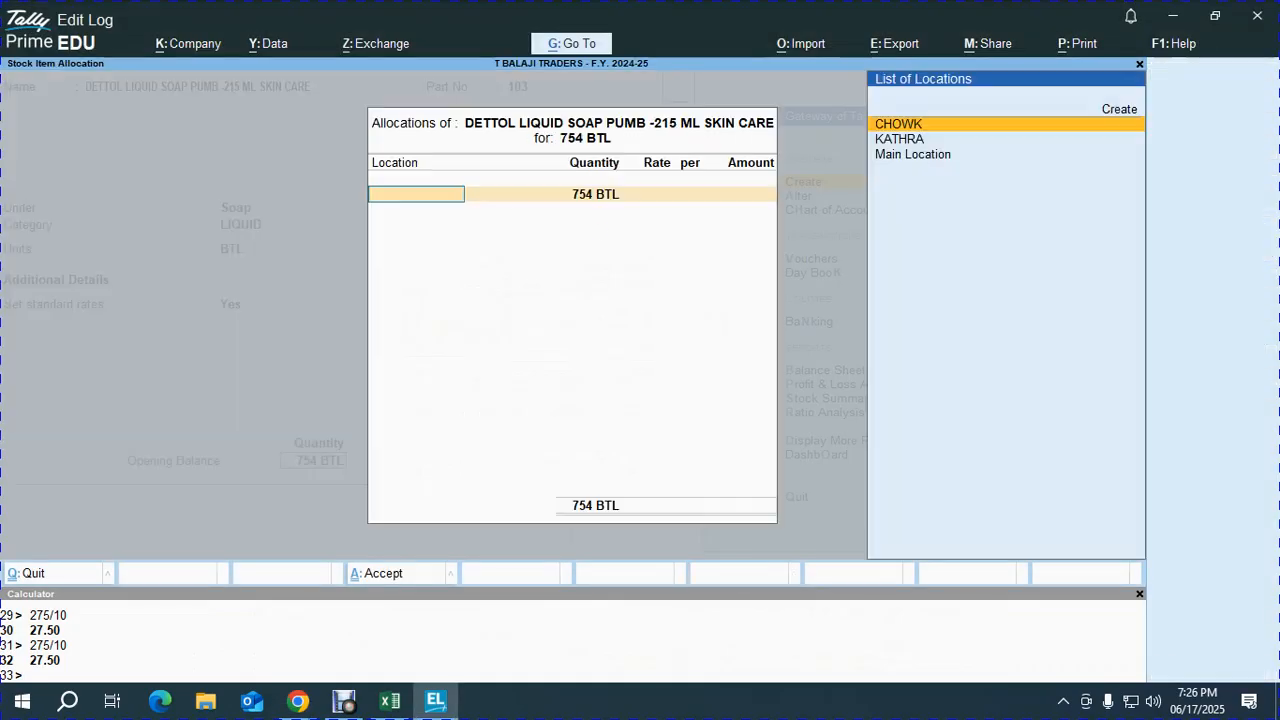
key("Down")
key("alt+Tab")
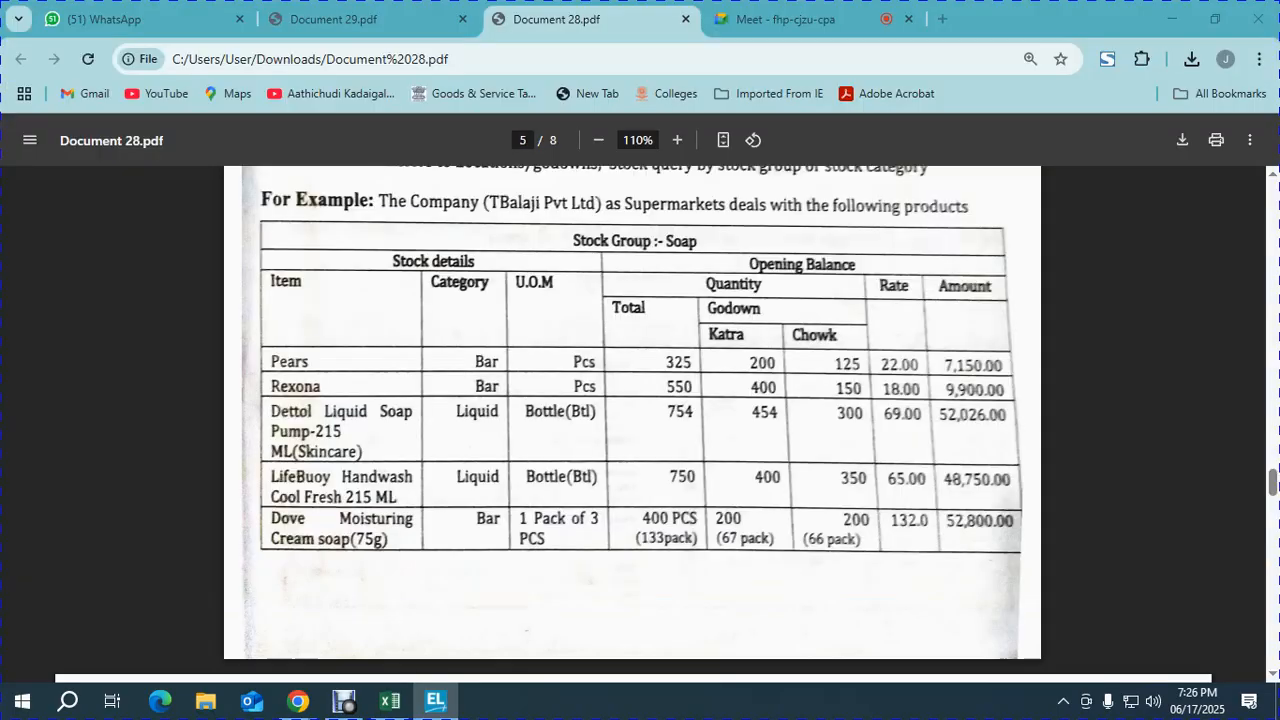
key("alt+Tab")
key("Return")
type("454")
key("Return")
- Rate KATHRA at 69, allocate 300 BTL at 69 to CHOWK, and save the item
key("alt+Tab")
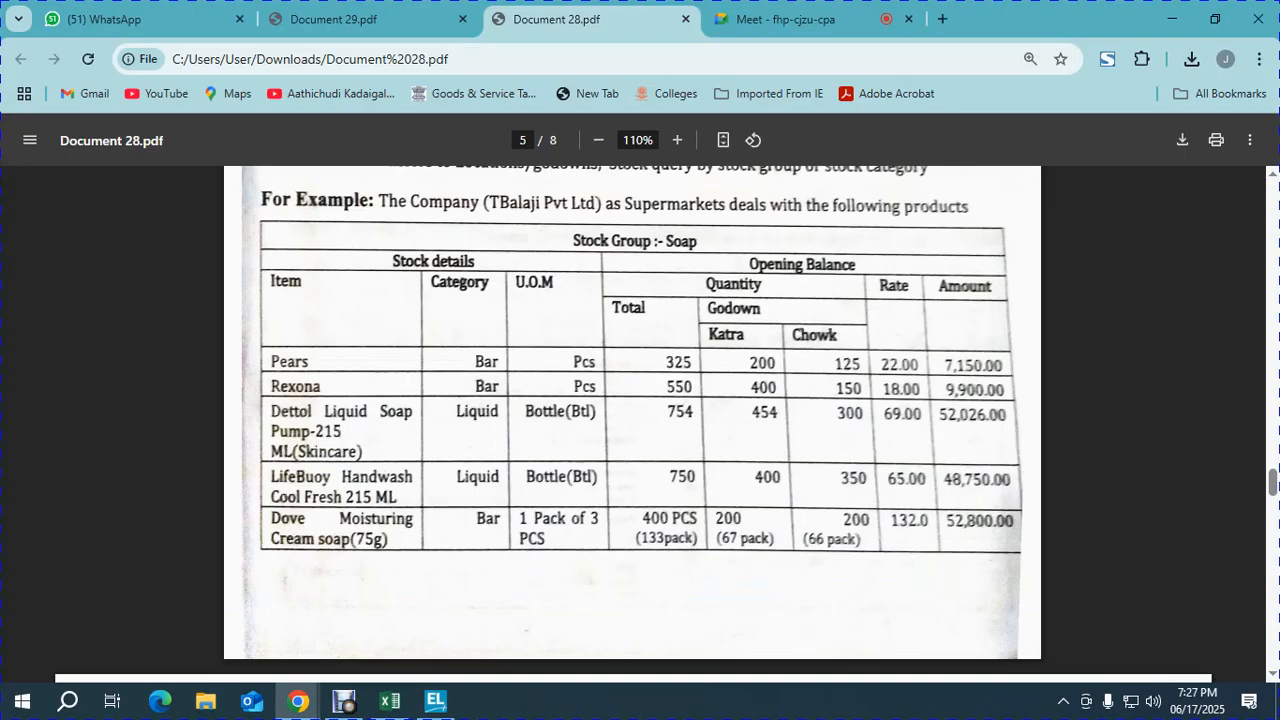
key("alt+Tab")
type("69")
key("Return")
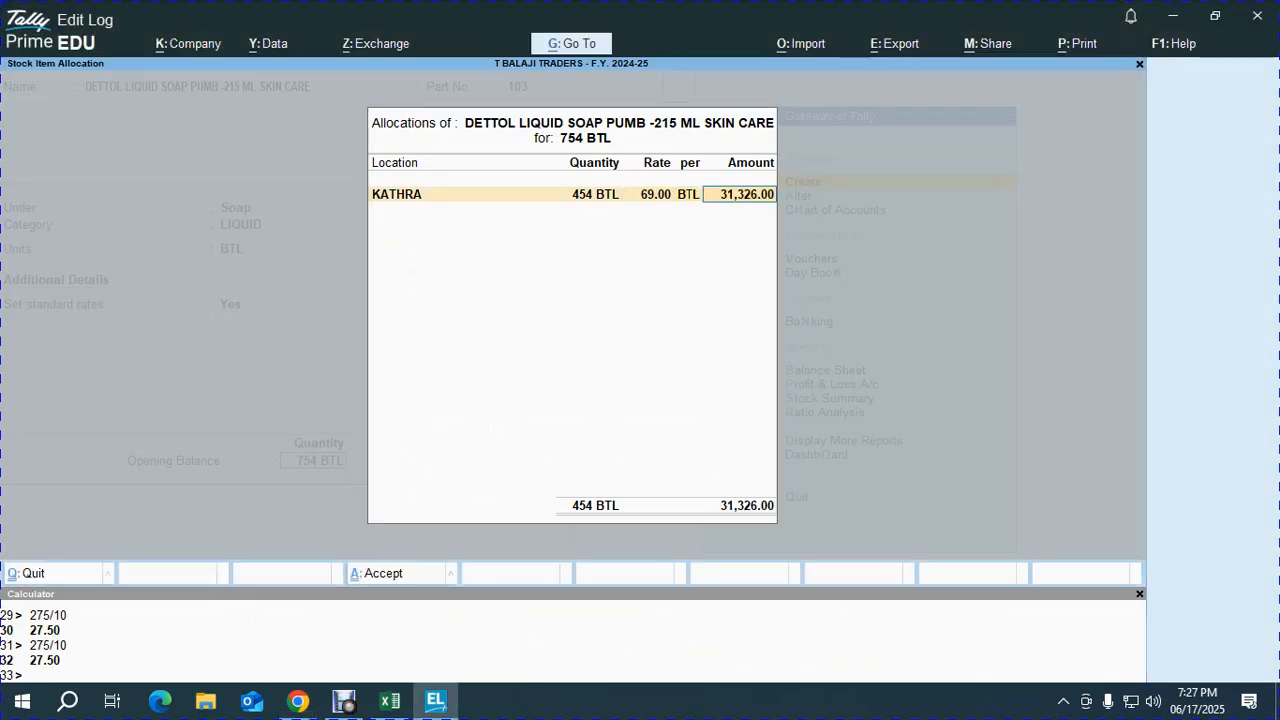
key("Return")
key("Return")
key("Return")
type("69")
key("Return")
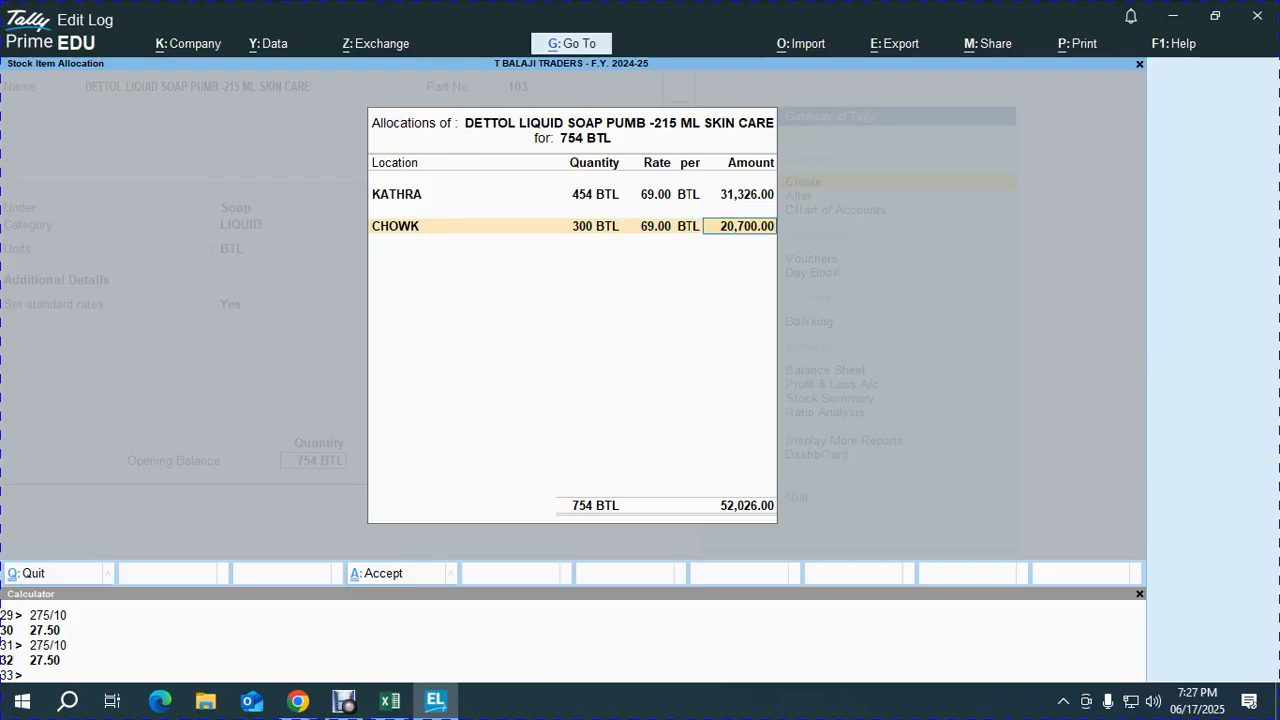
key("alt+Tab")
key("alt+Tab")
key("Return")
key("Return")
key("y")
key("alt+Tab")
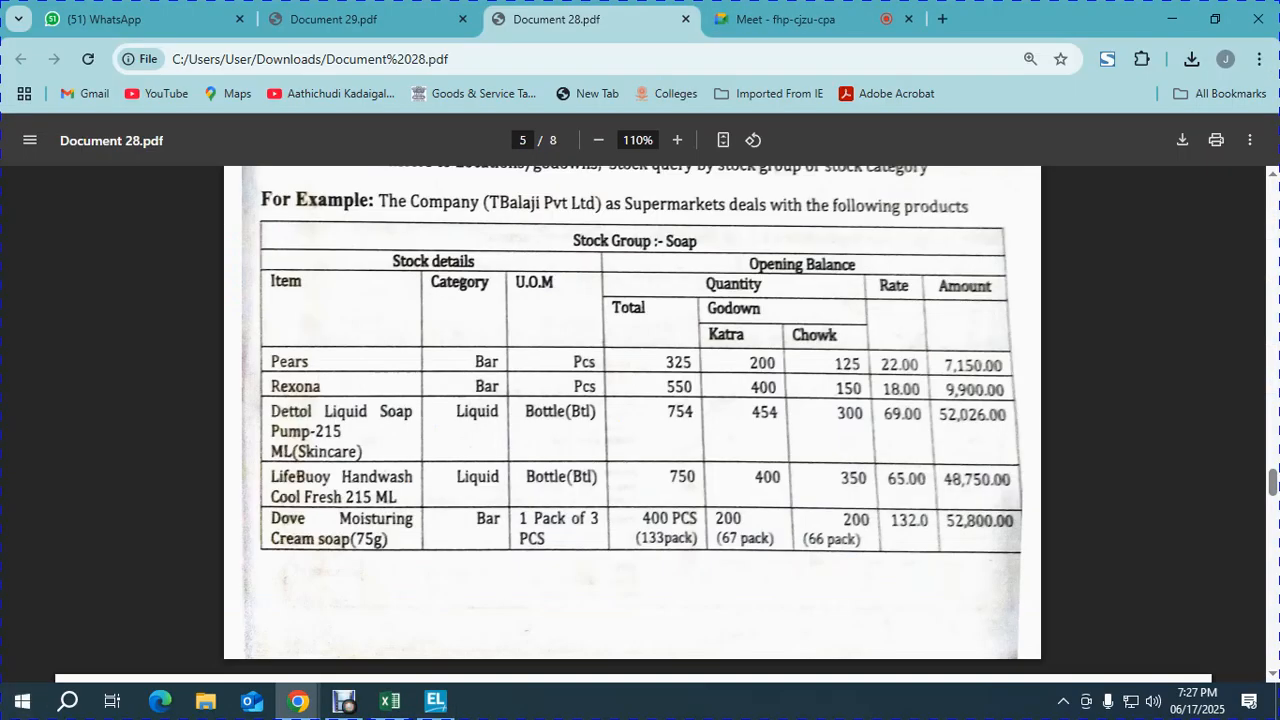
scroll(640, 420, "down", 2)
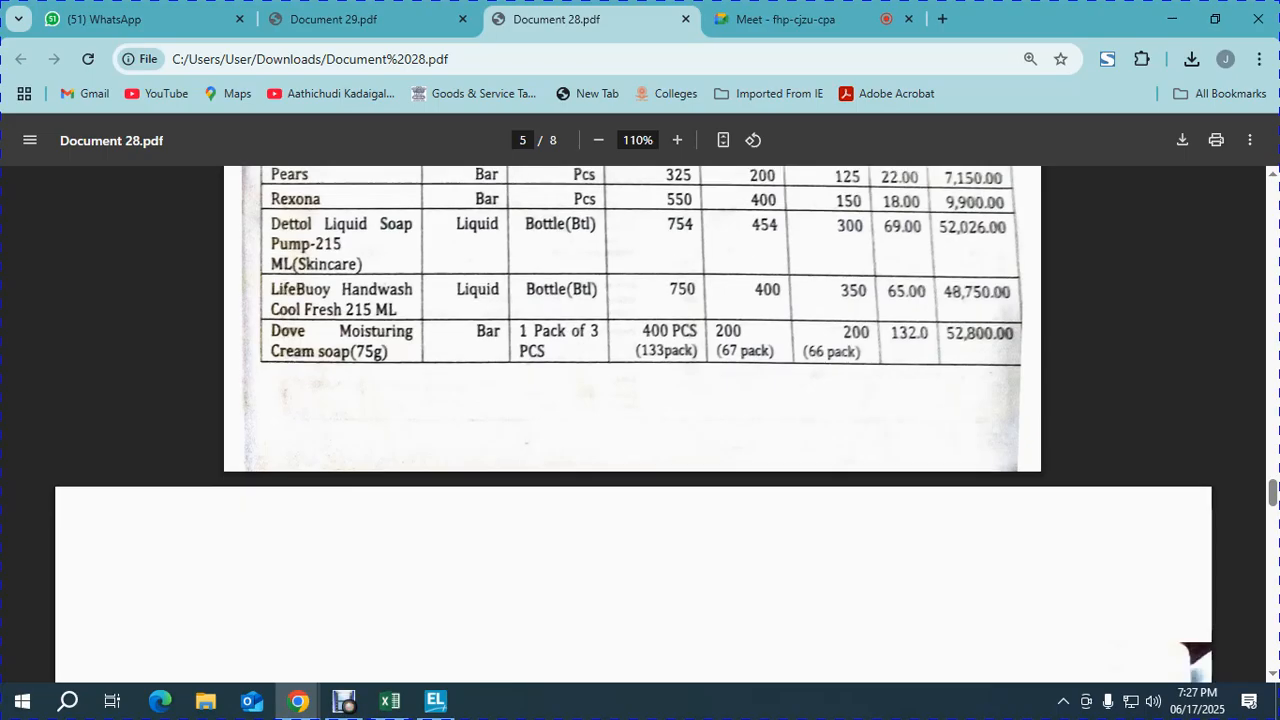
- Name the new stock item 'JOVAN MUSK BODY SPRAY MEN - 150 ML'
scroll(640, 420, "down", 4)
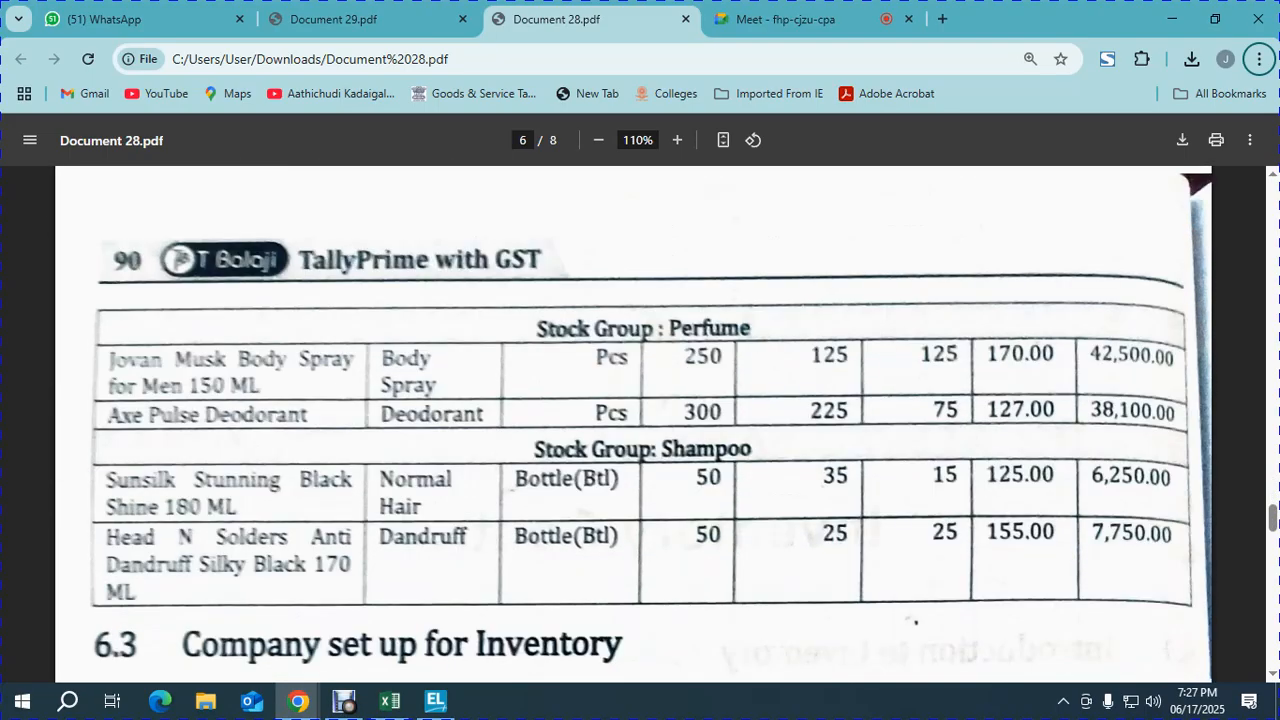
key("alt+Tab")
type("JOVAN M")
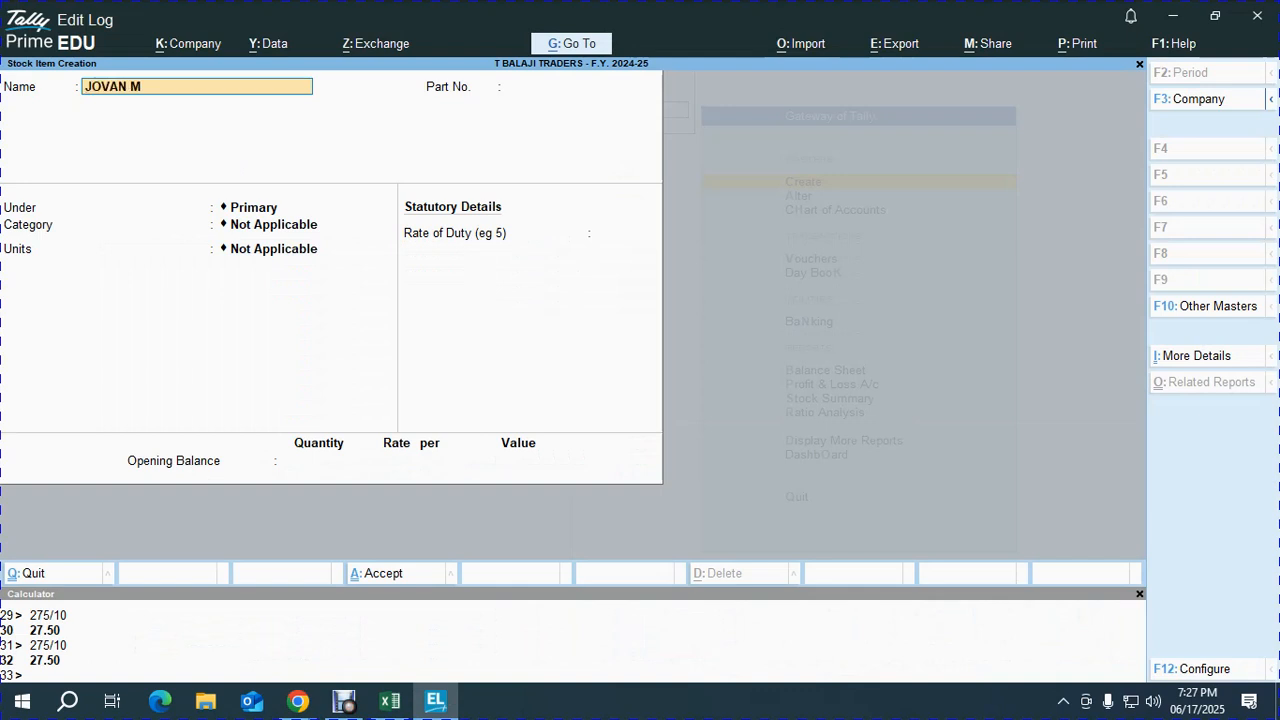
type("USK BODY SPRAY")
key("alt+Tab")
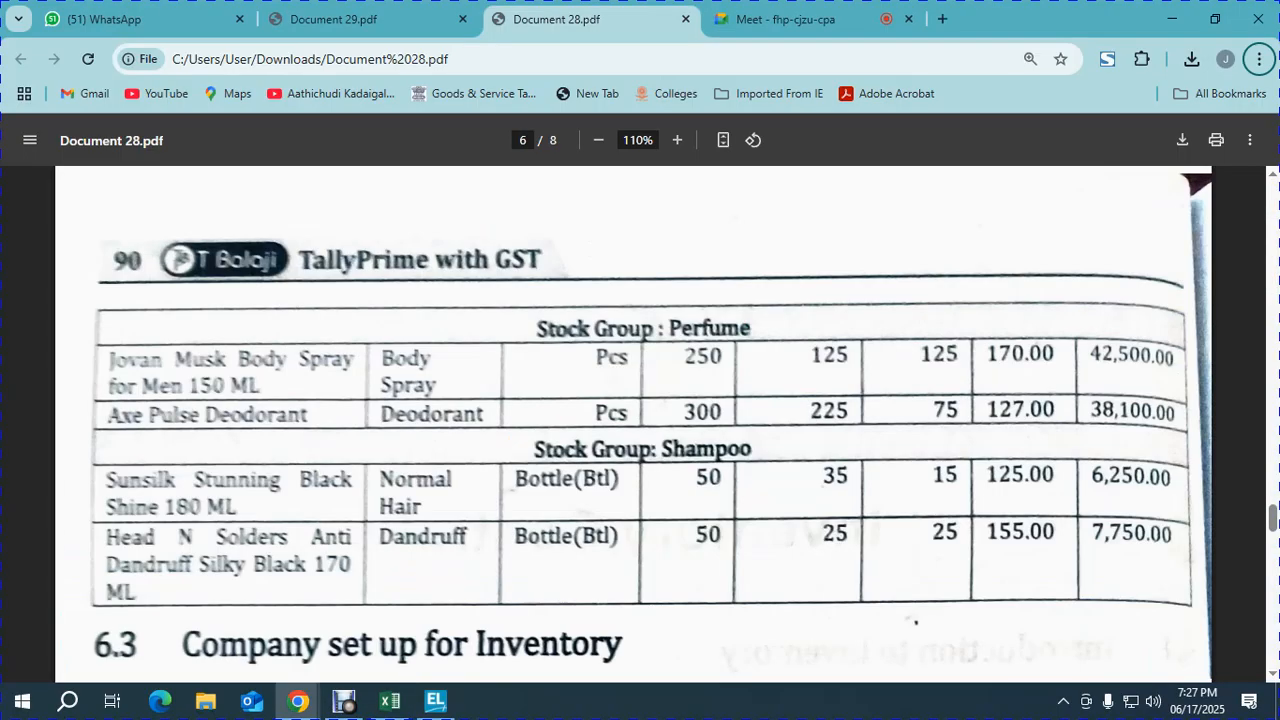
key("alt+Tab")
type("Y MEN - 150 ML")
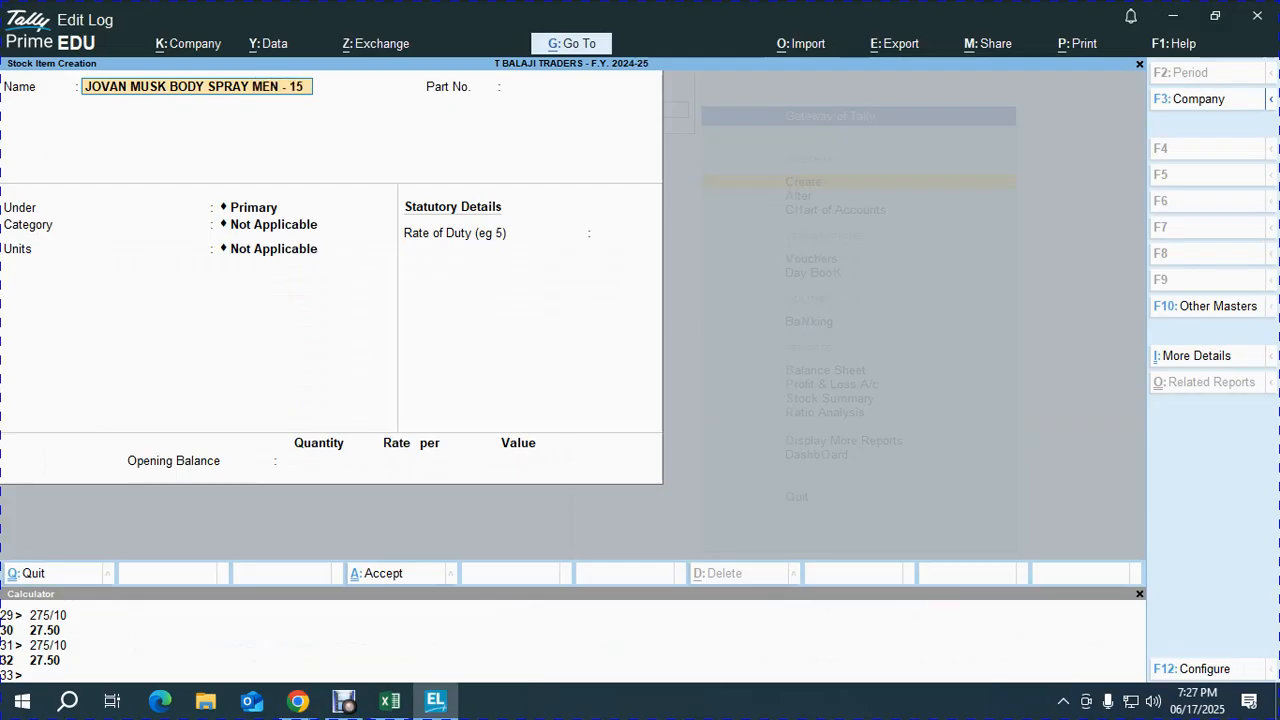
key("Return")
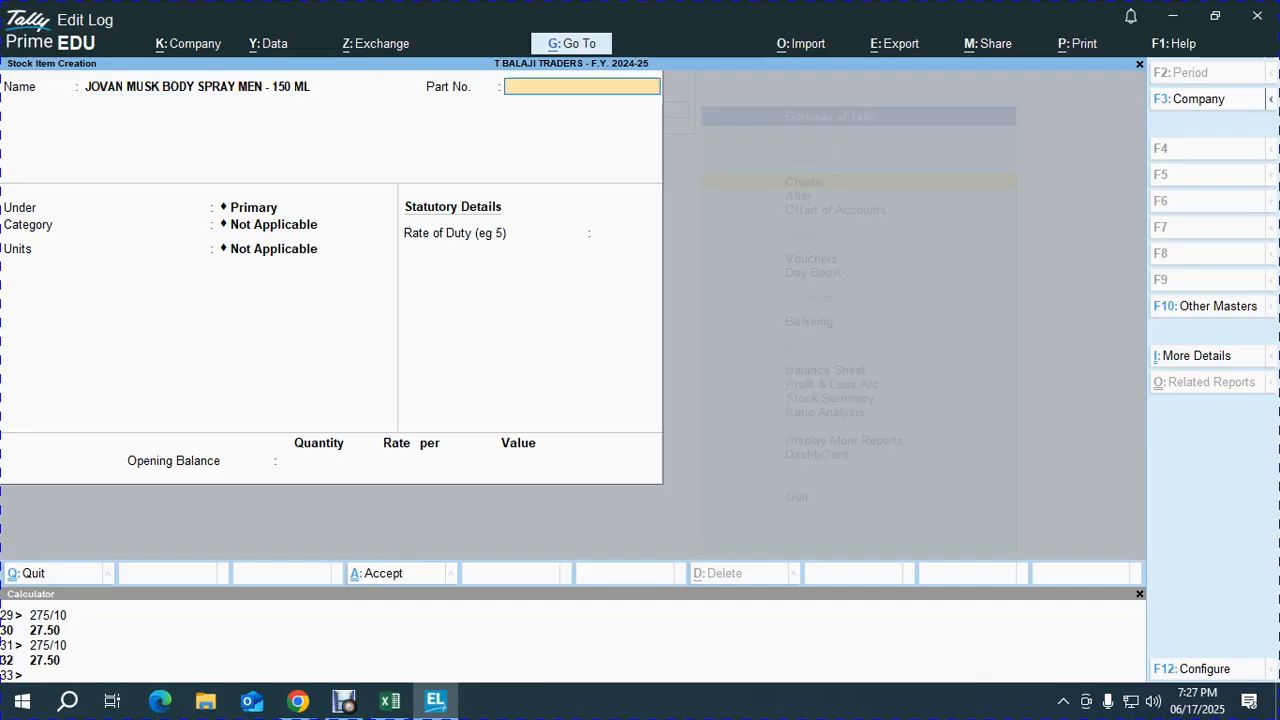
- Leave the part number blank and place the item under the Perfume group
key("alt+Tab")
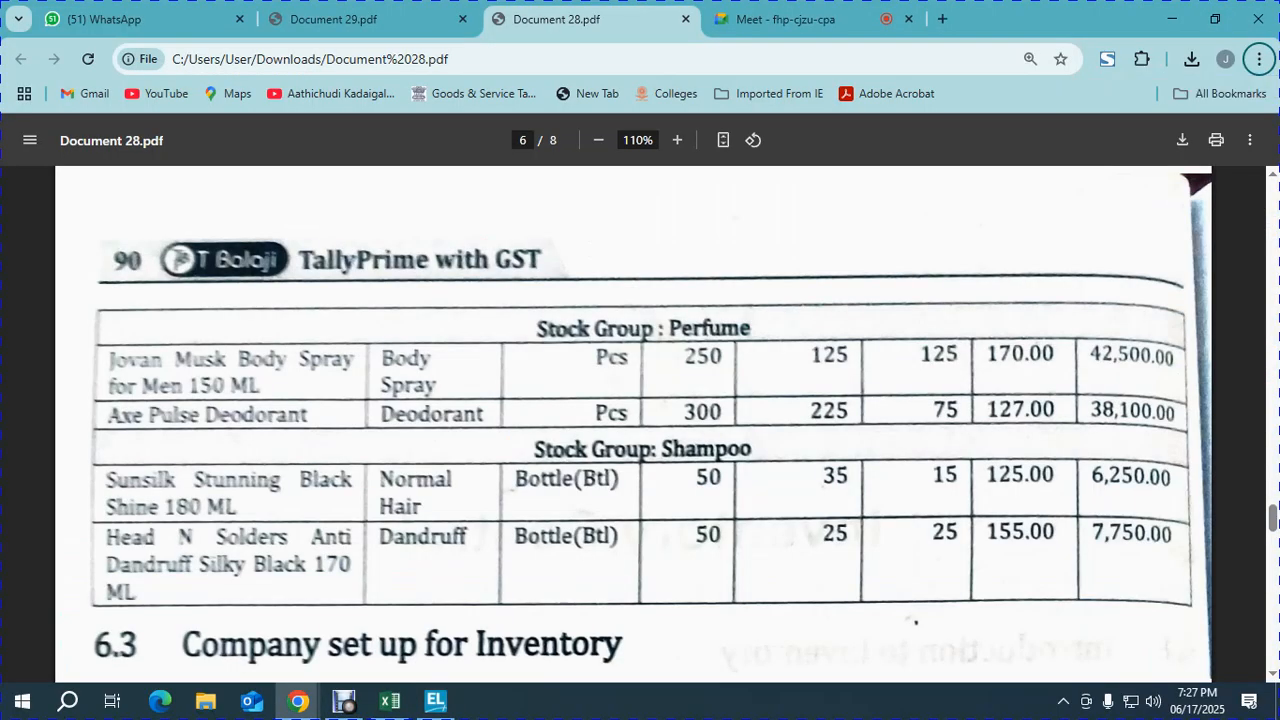
scroll(640, 420, "up", 10)
scroll(640, 420, "down", 1)
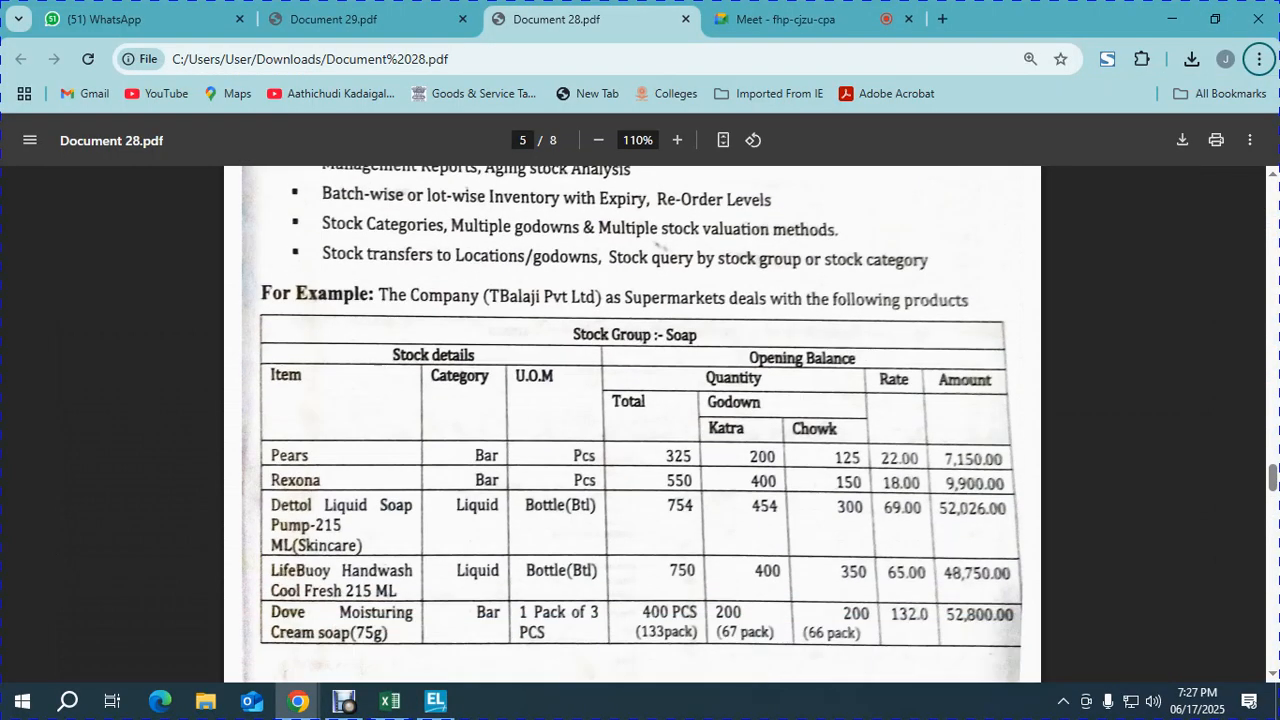
scroll(640, 420, "down", 6)
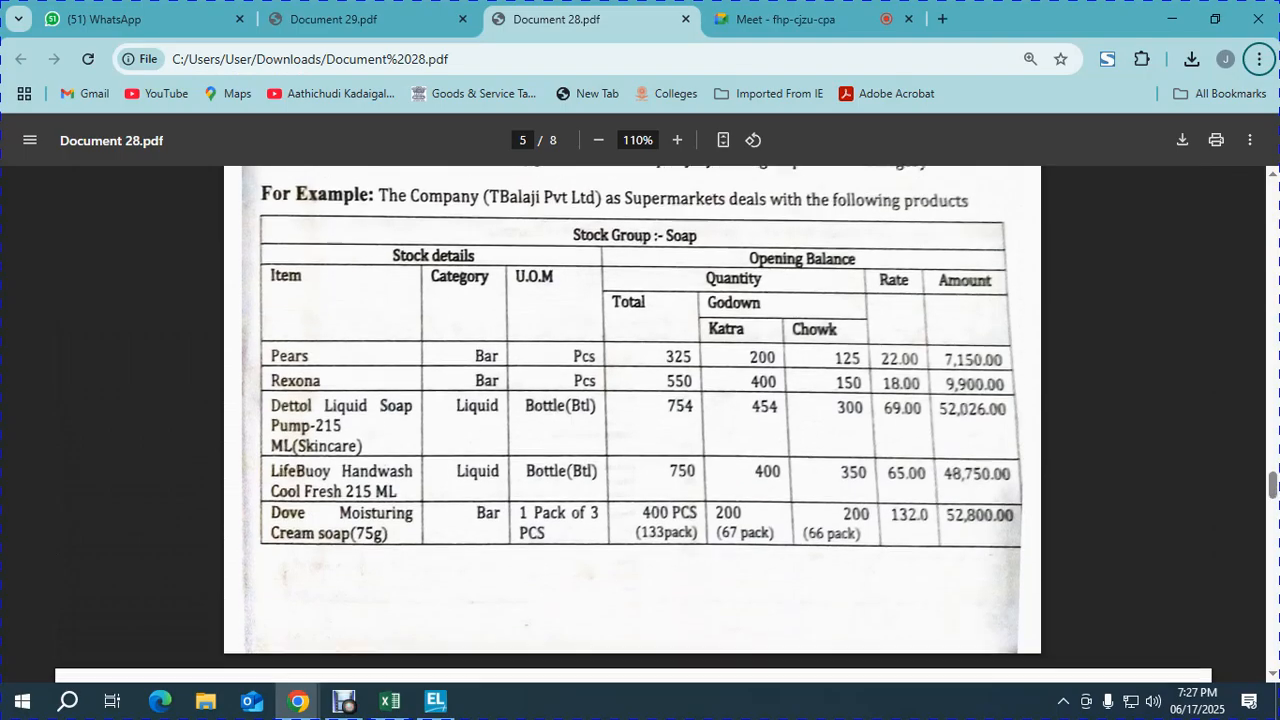
key("alt+Tab")
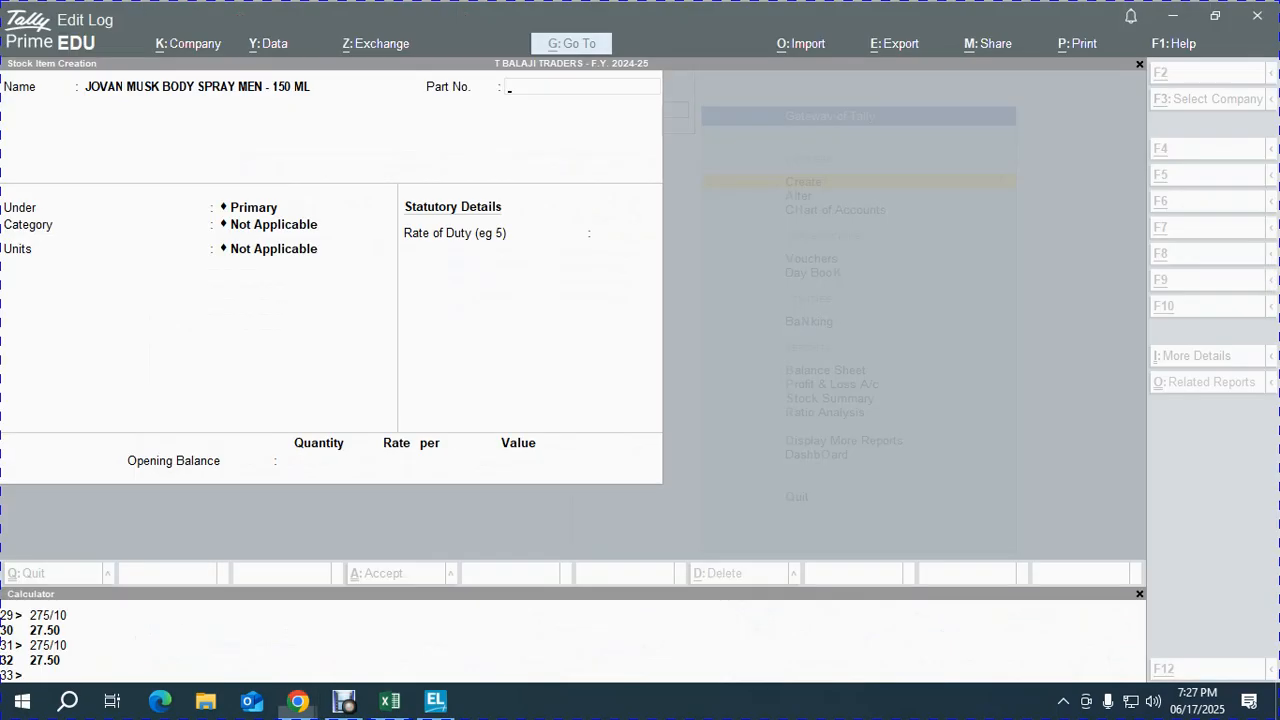
key("Return")
key("Down")
key("Down")
key("Down")
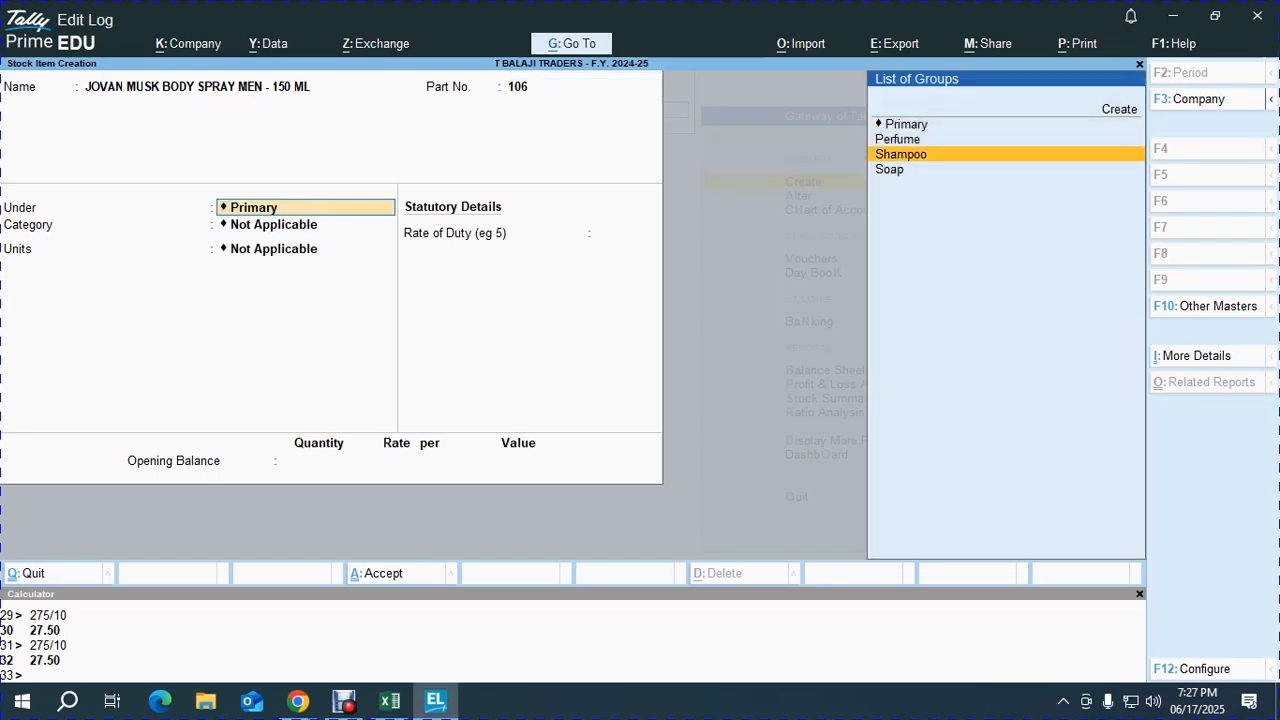
key("alt+Tab")
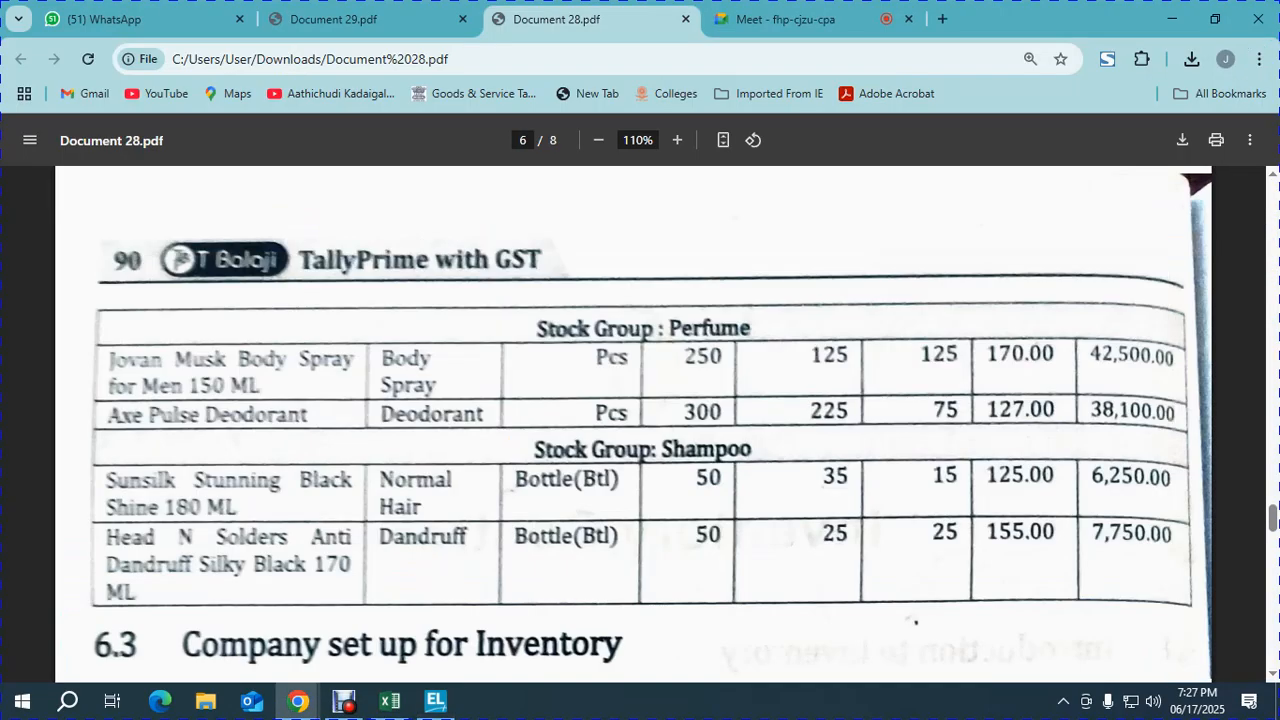
key("alt+Tab")
key("Up")
key("Up")
key("Return")
- Set the category to BODY SPRAY and the unit to PCS
key("Down")
key("Down")
key("Down")
key("Down")
key("Down")
key("alt+Tab")
key("alt+Tab")
key("Up")
key("Up")
key("Up")
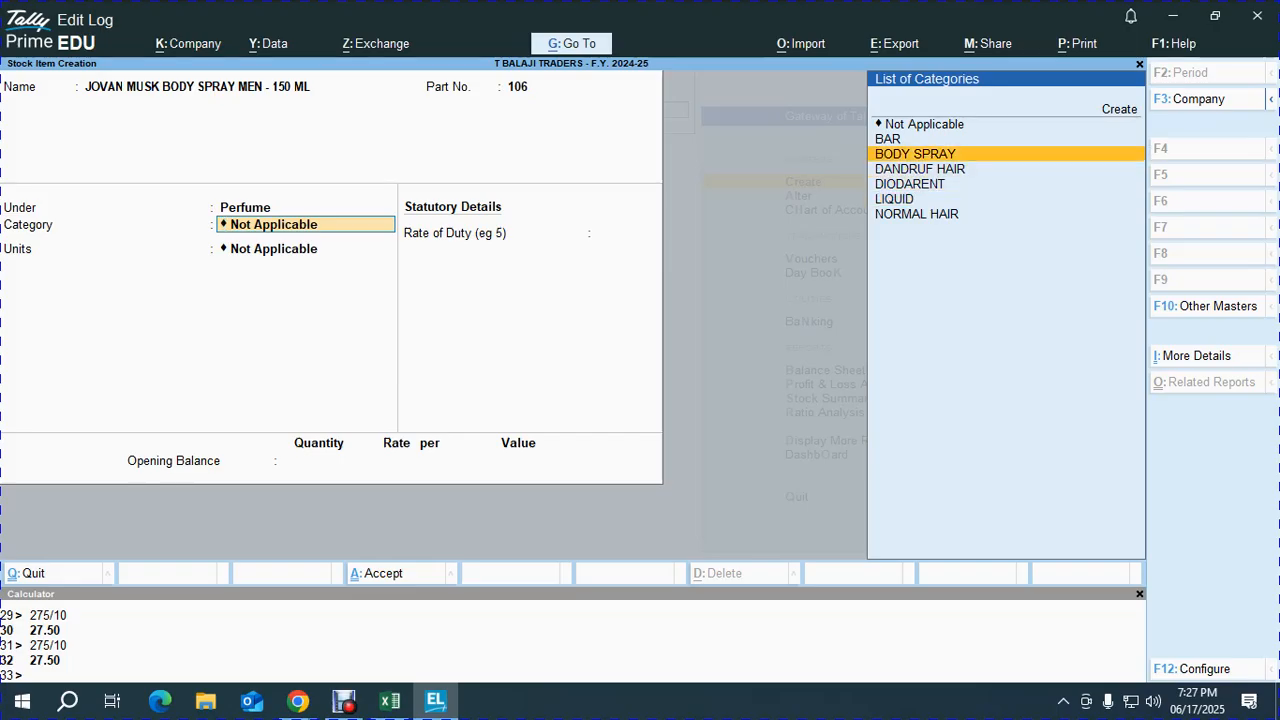
key("Return")
key("Down")
key("alt+Tab")
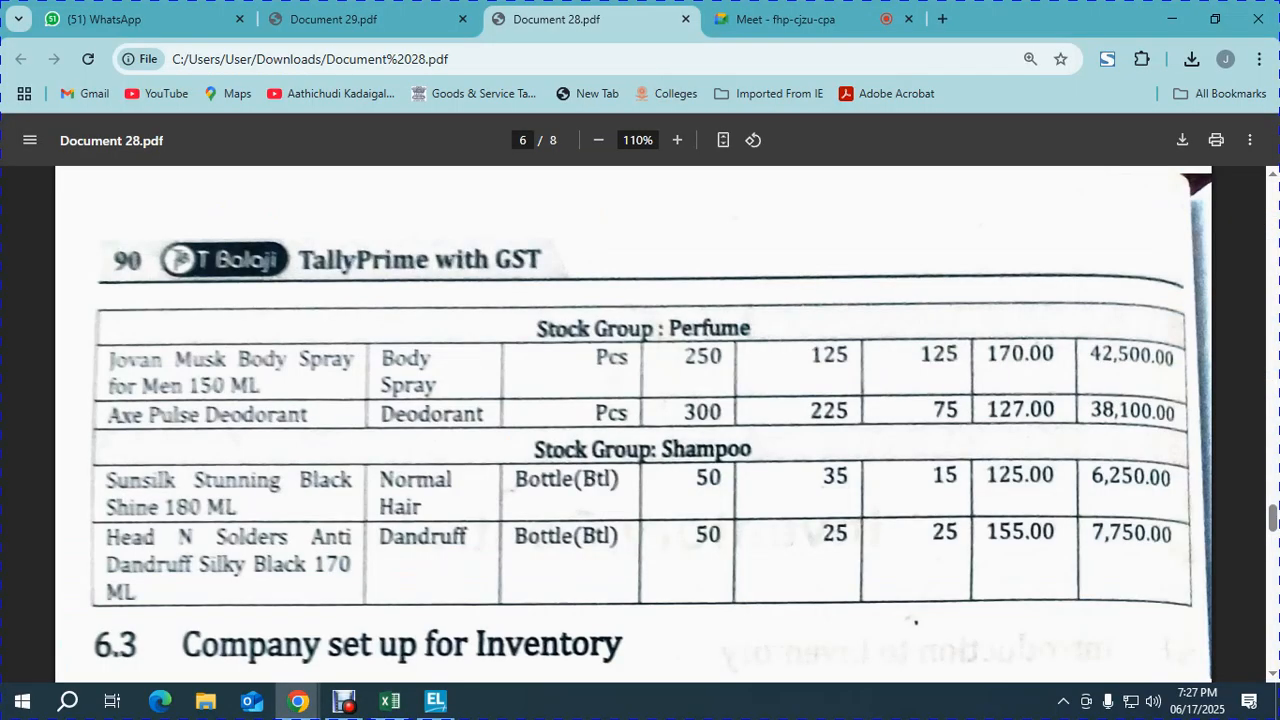
key("alt+Tab")
key("Down")
key("Down")
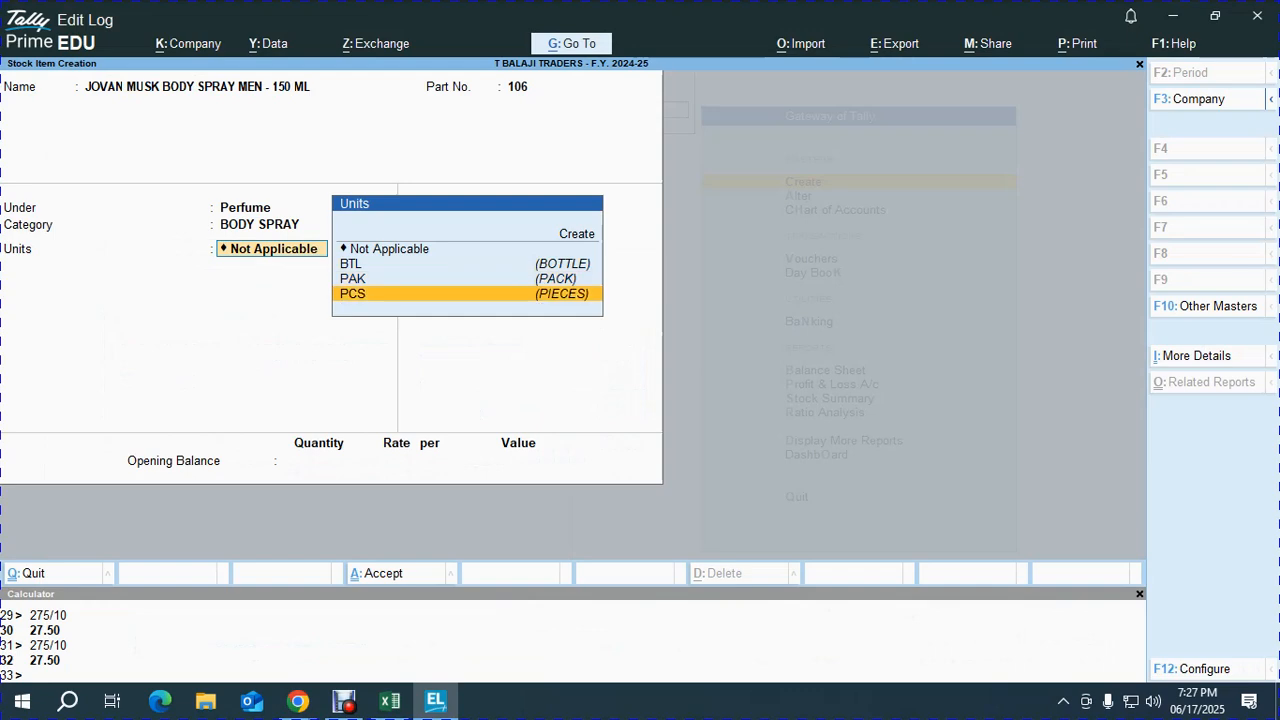
key("Return")
- Set standard rates: cost 170 and selling price 200
type("y")
key("Return")
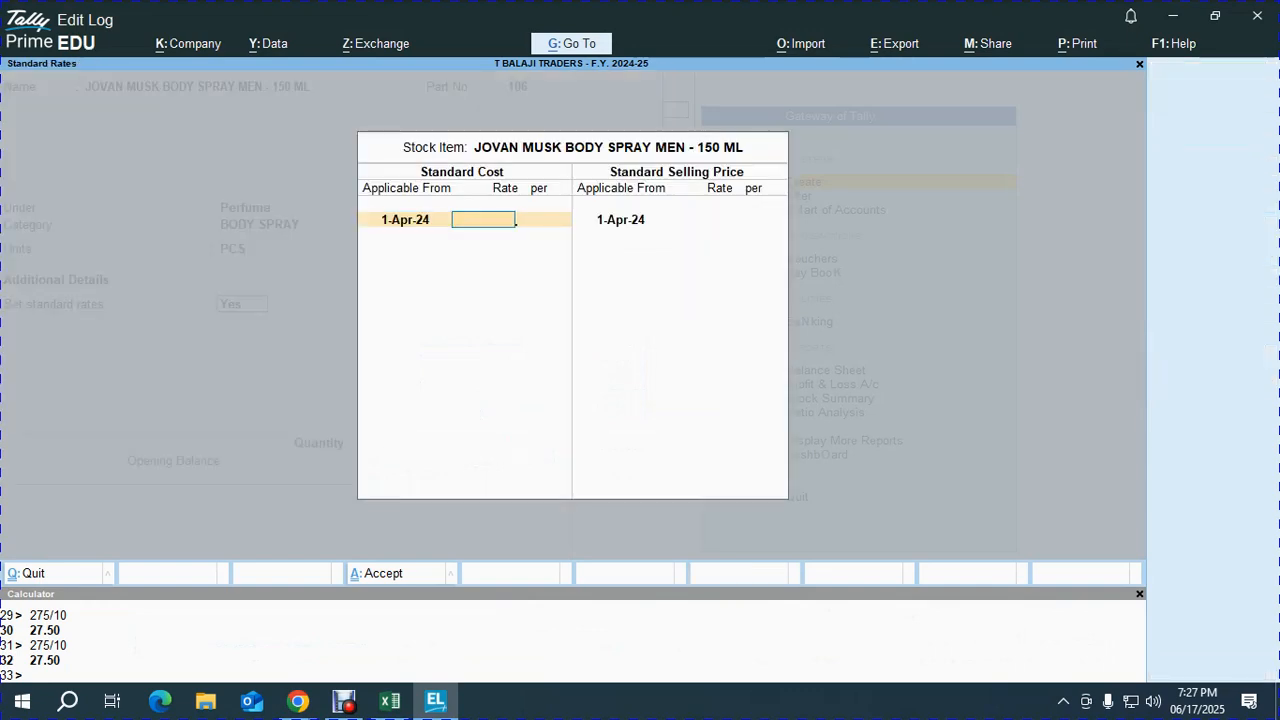
key("alt+Tab")
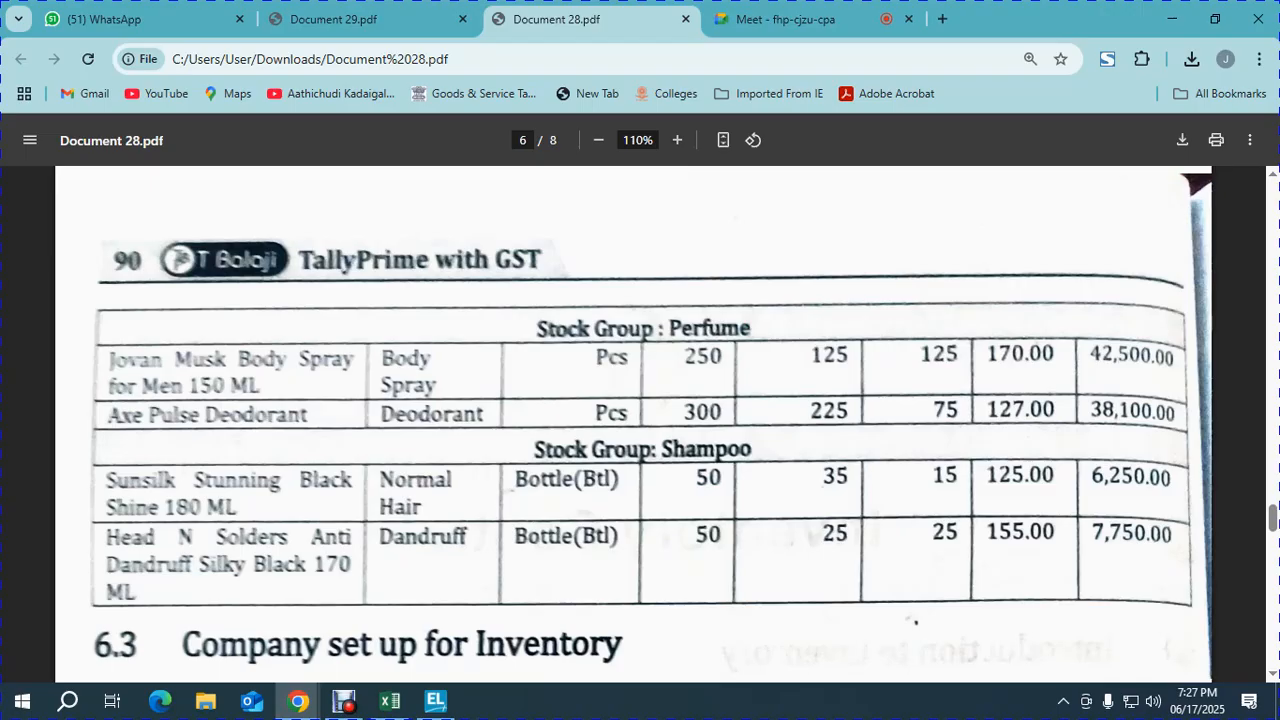
key("alt+Tab")
type("170")
key("Return")
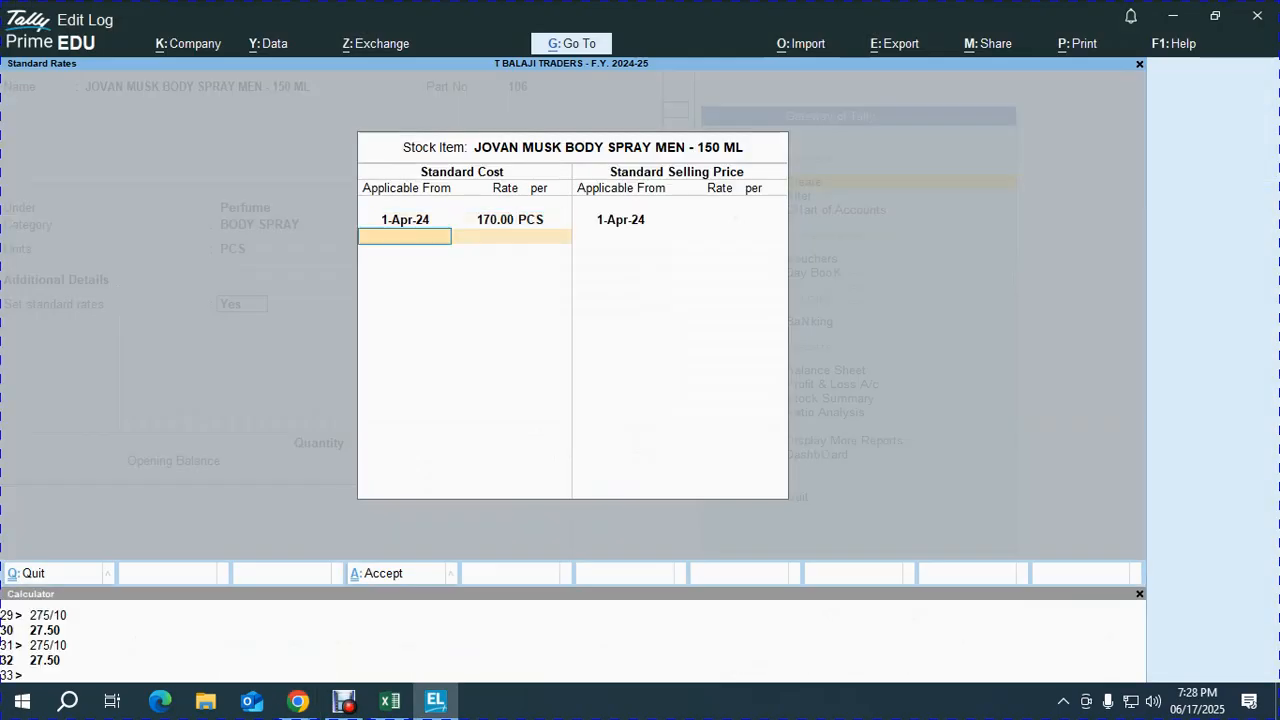
key("Return")
type("200")
key("Return")
key("Return")
key("Return")
key("Return")
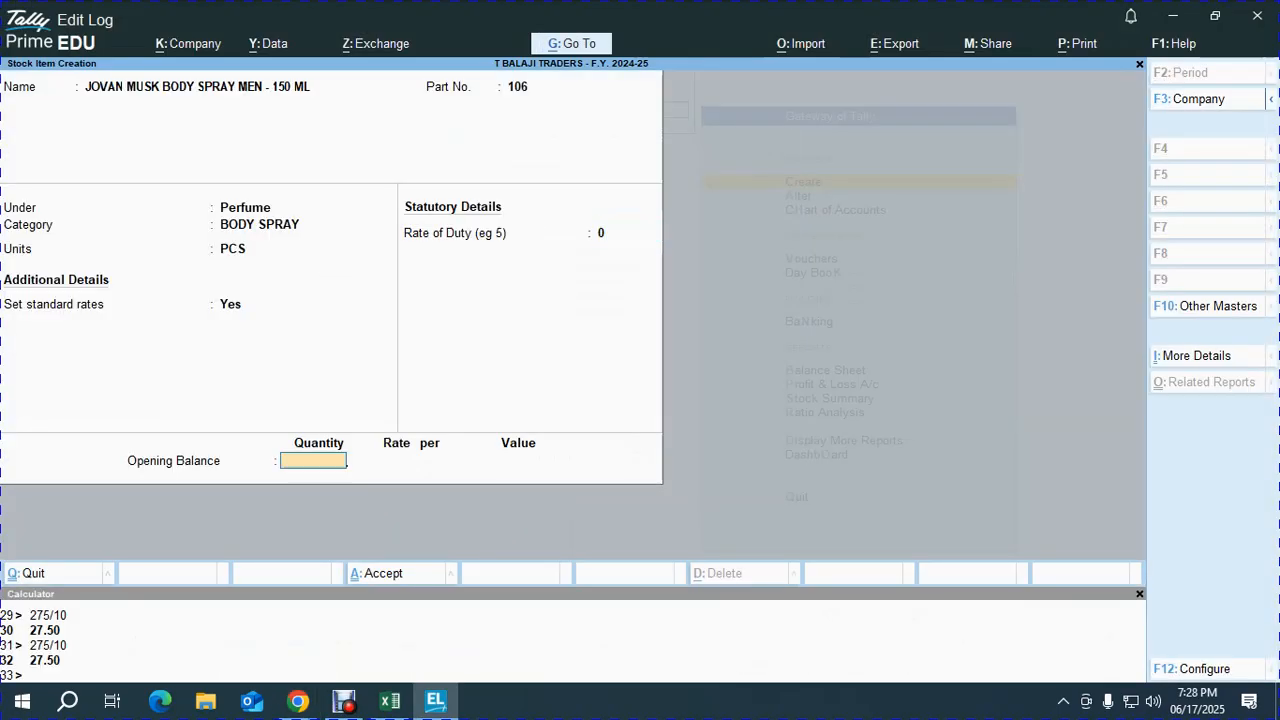
- Enter an opening quantity of 250 PCS and allocate 125 to KATHRA
key("alt+Tab")
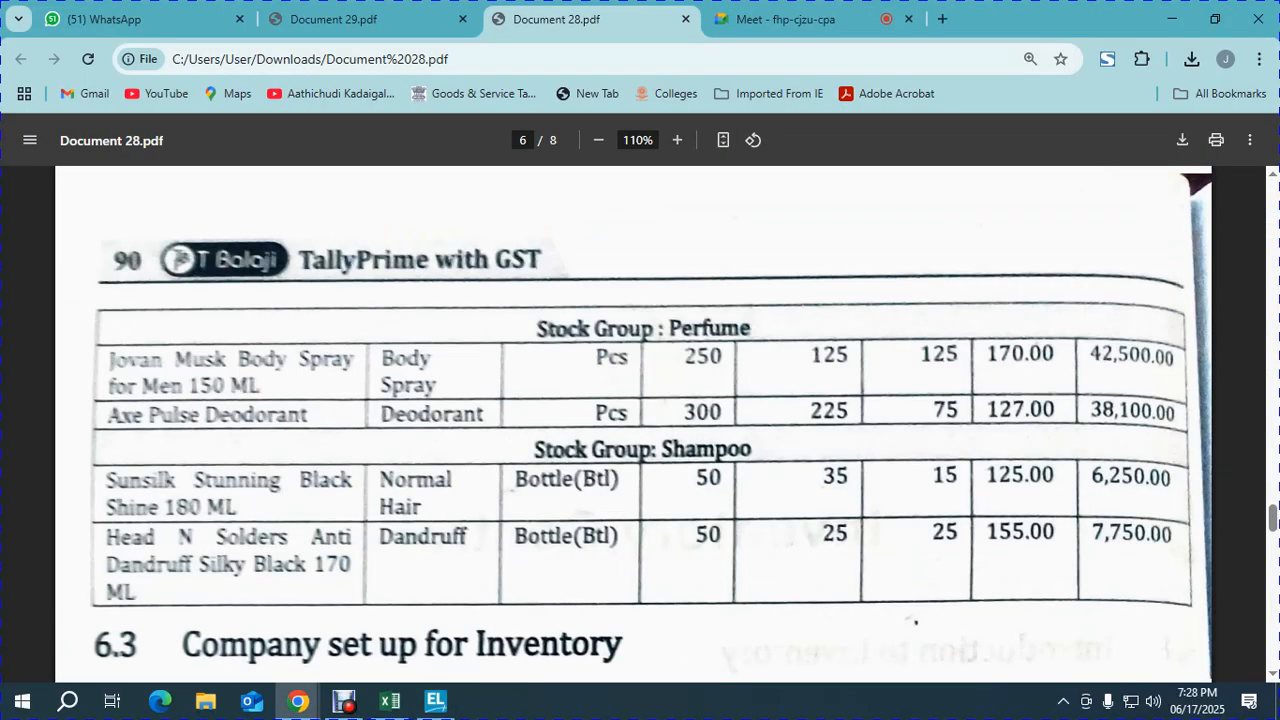
key("alt+Tab")
type("250")
key("Return")
key("Down")
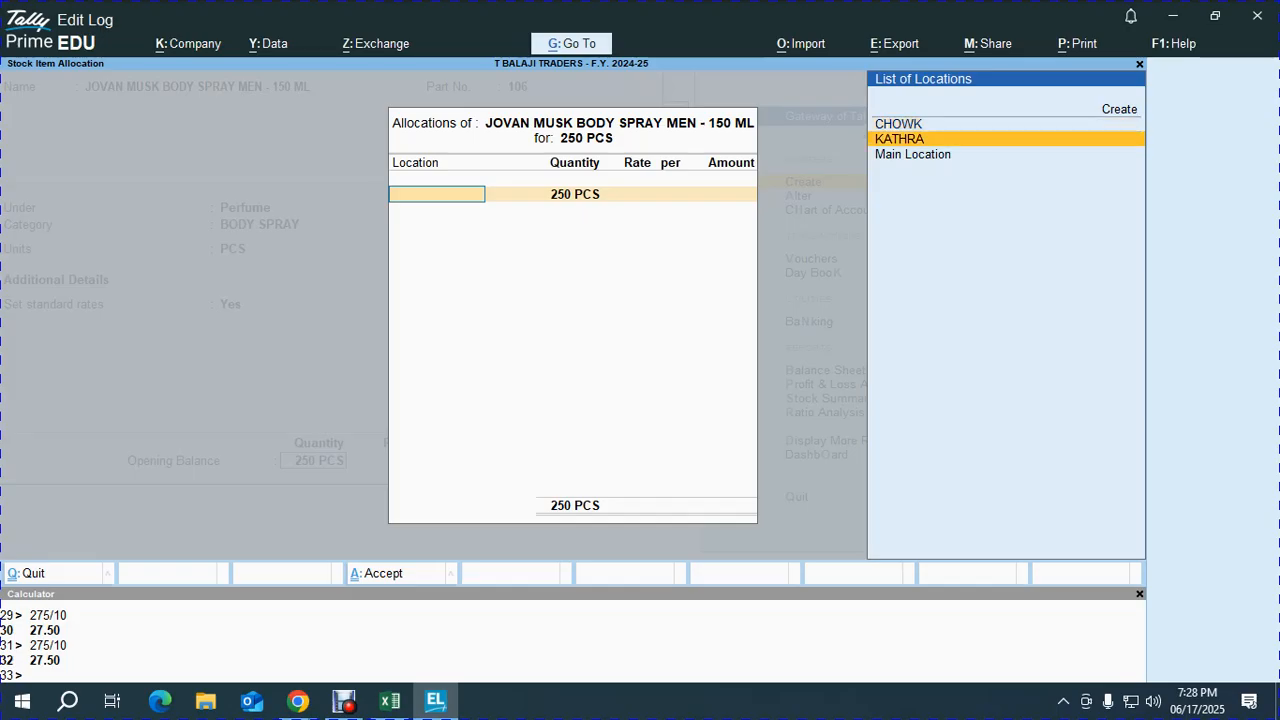
key("Return")
type("125")
key("Return")
- Rate KATHRA at 170 and allocate the remaining 125 PCS to CHOWK at 170
key("alt+Tab")
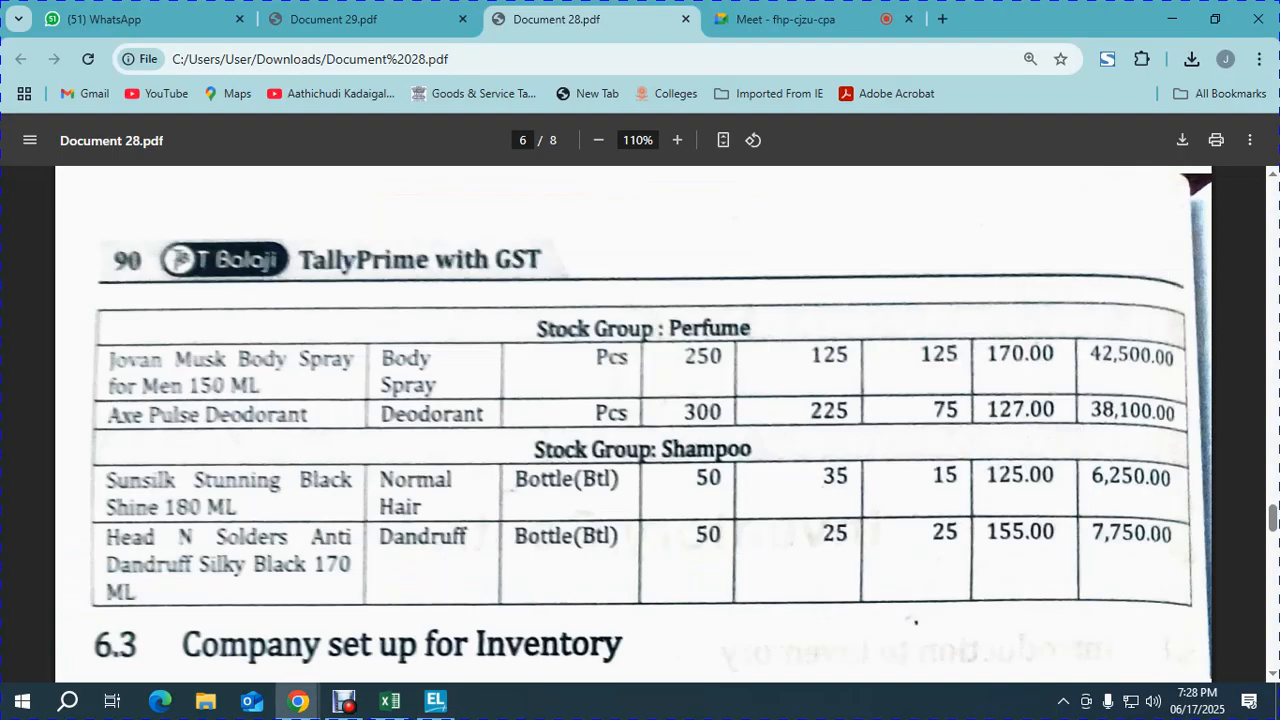
key("alt+Tab")
type("170")
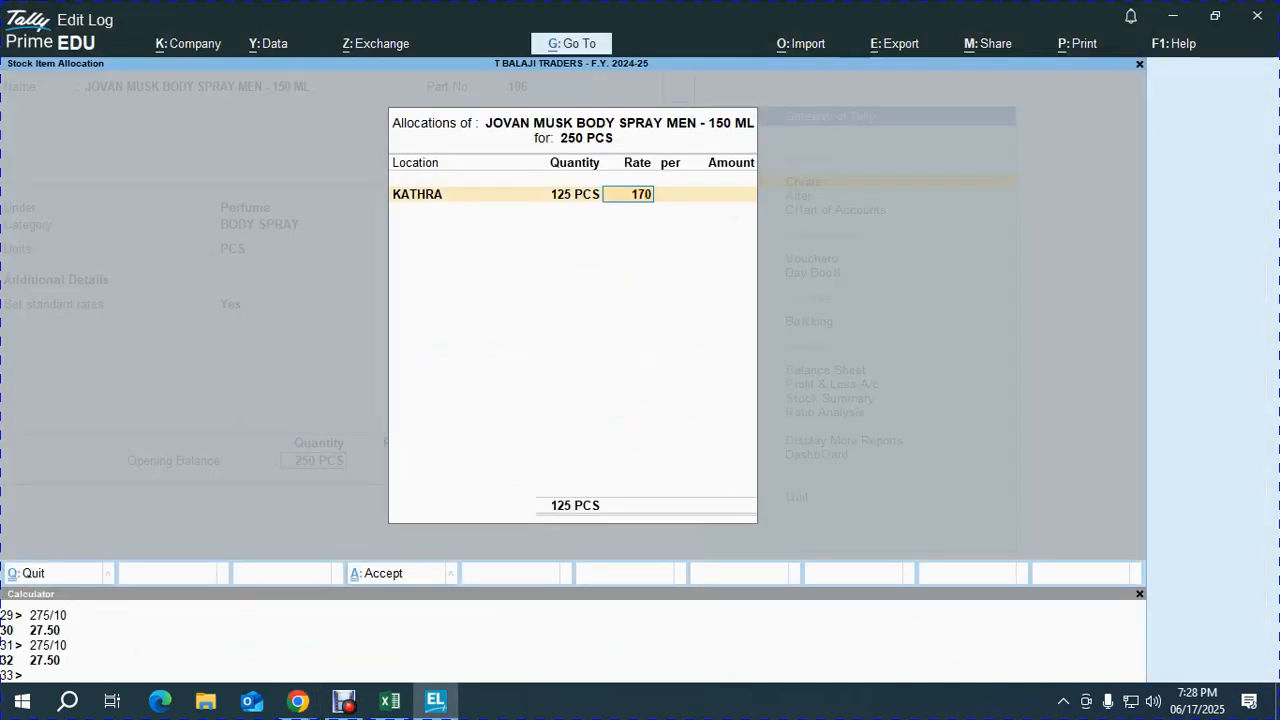
key("Return")
key("Return")
key("Return")
key("Return")
key("Return")
type("170")
key("Return")
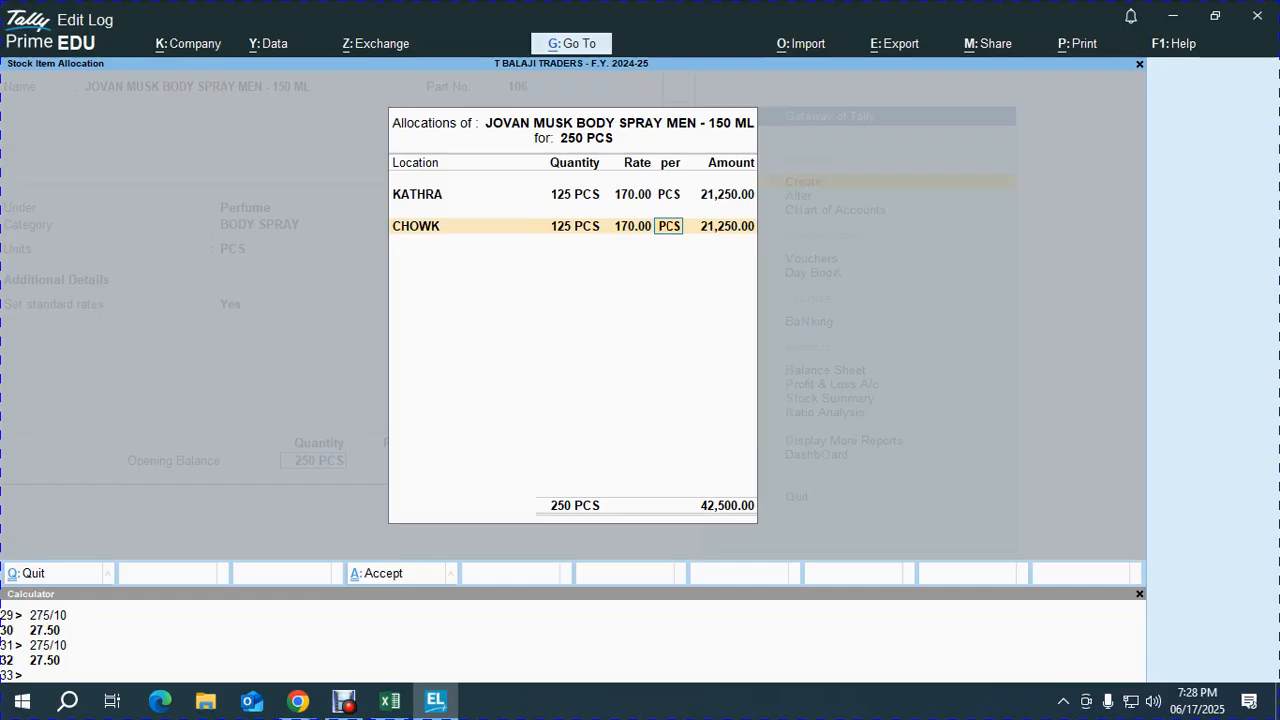
key("alt+Tab")
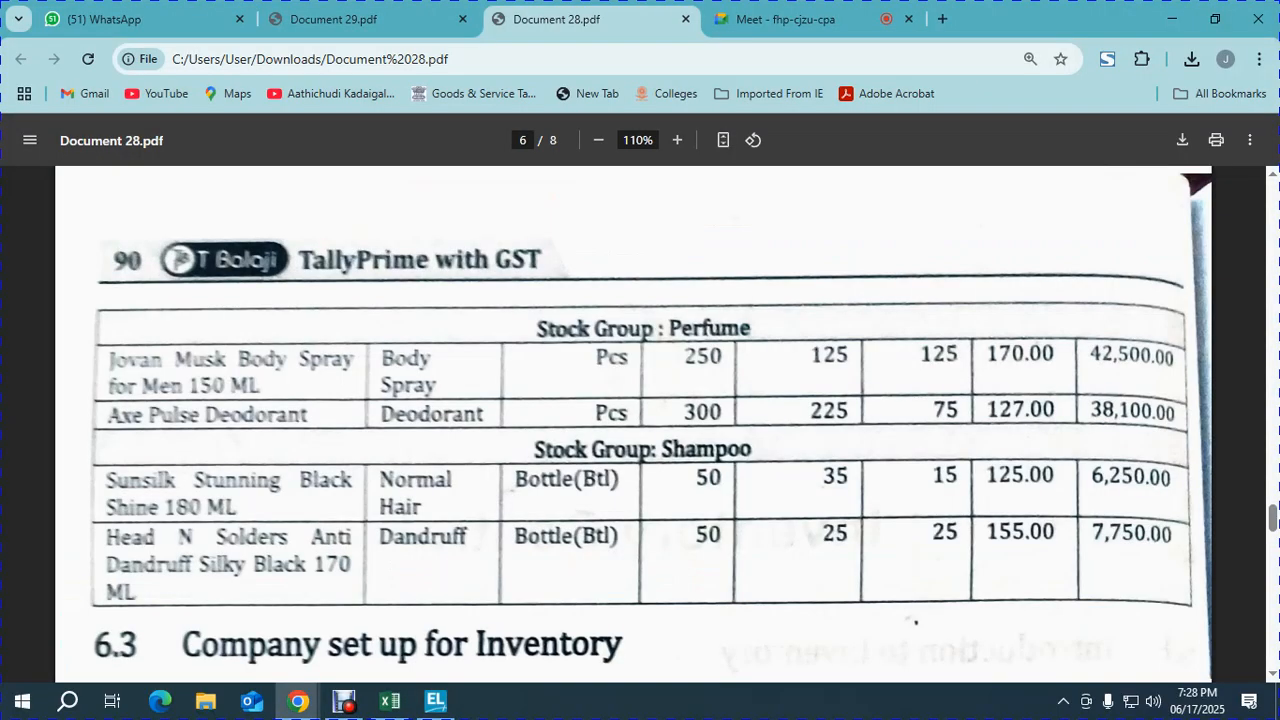
key("alt+Tab")
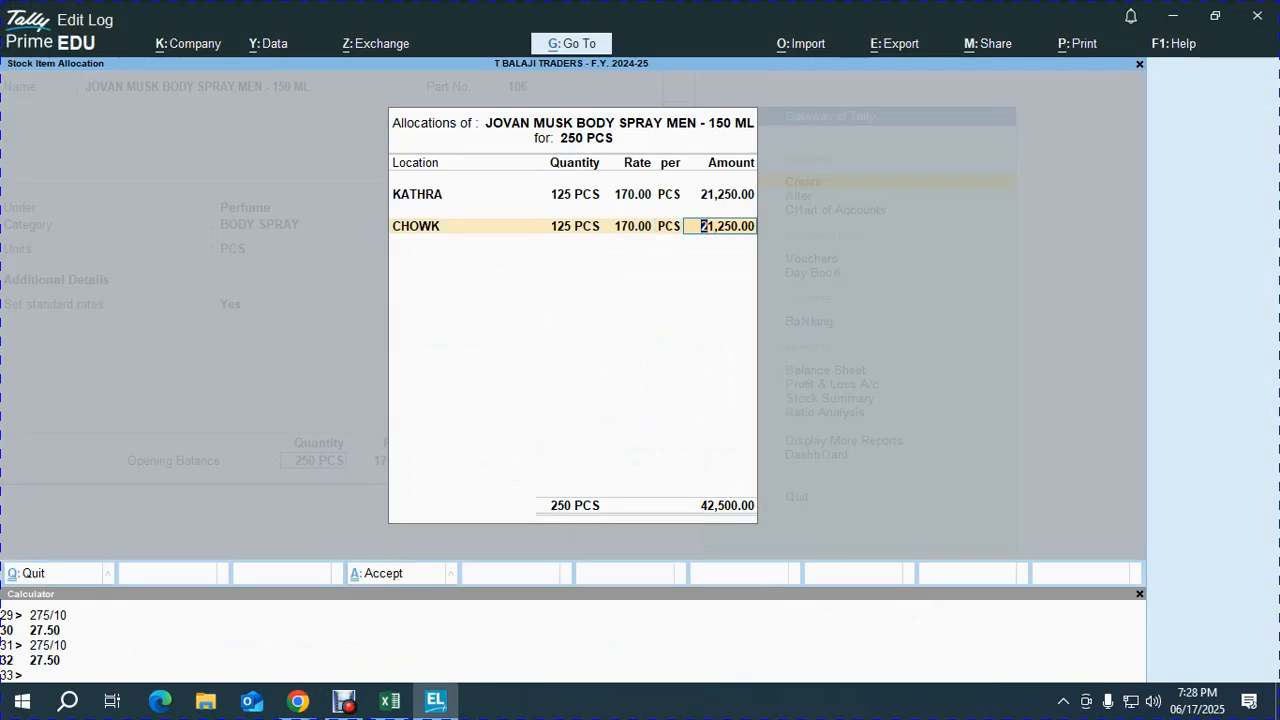
key("Return")
key("Return")
- Save the Jovan item and name the next item 'AXE PULSE DEODARENT'
key("alt+Tab")
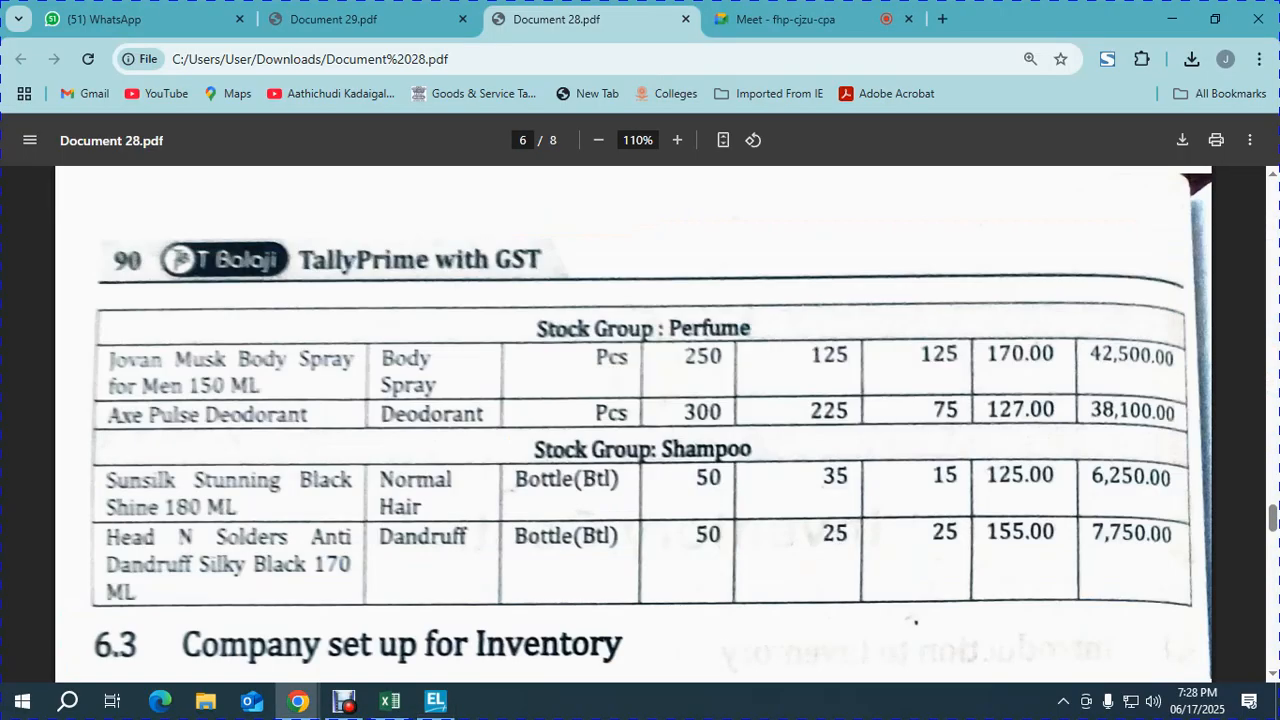
key("alt+Tab")
type("AXE PULSE DEODARENT")
- Confirm the AXE PULSE DEODARENT name and part number 107, and place it under Perfume
key("Return")
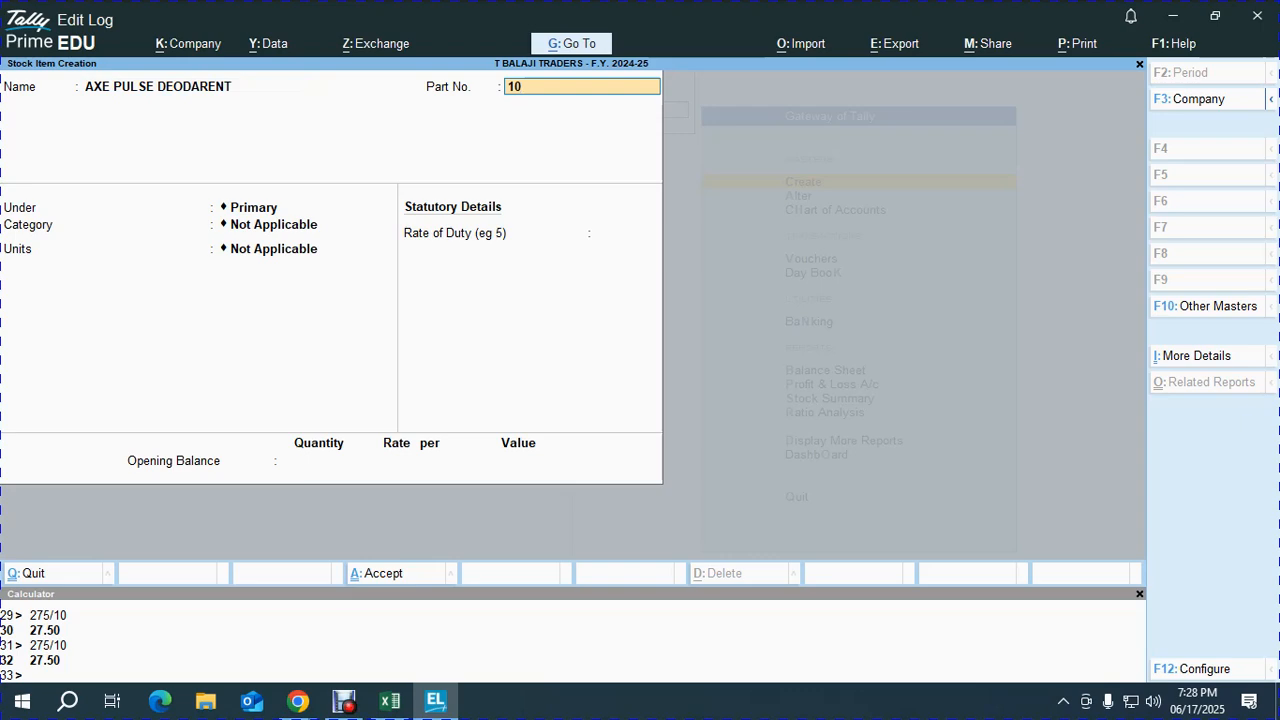
key("Return")
key("alt+Tab")
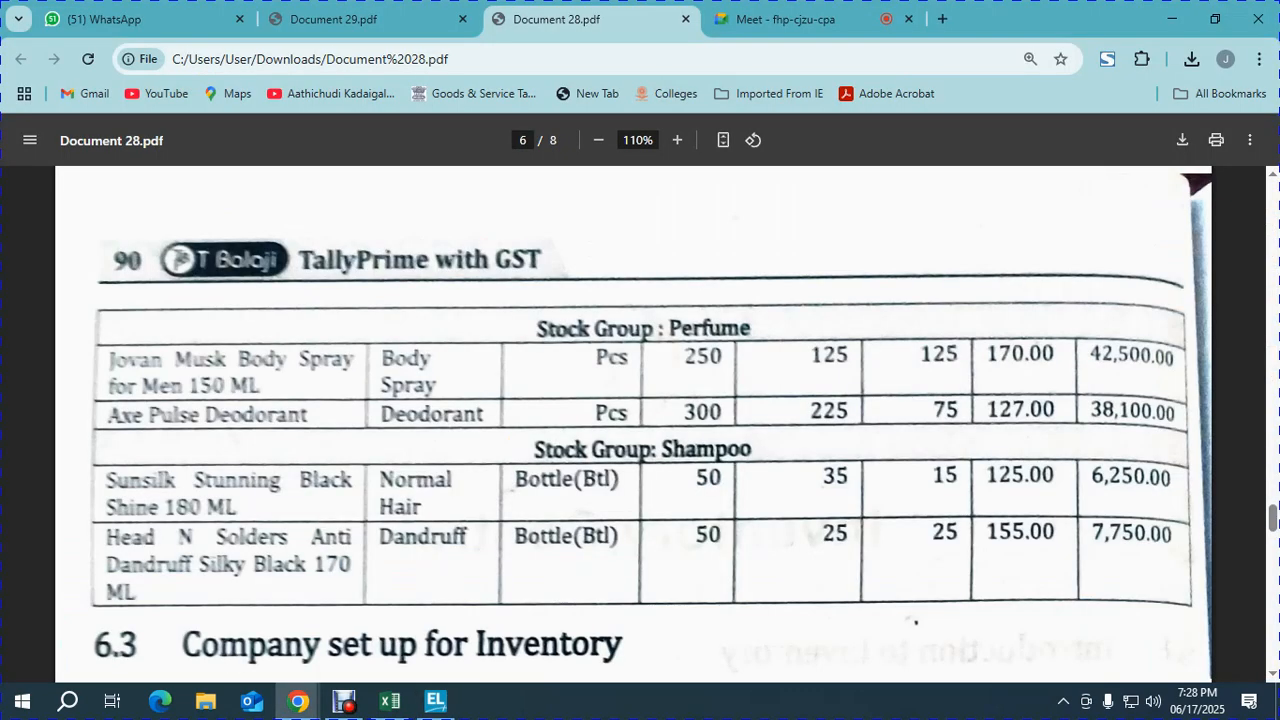
key("alt+Tab")
key("BackSpace")
key("BackSpace")
key("BackSpace")
key("BackSpace")
key("BackSpace")
key("BackSpace")
key("BackSpace")
key("BackSpace")
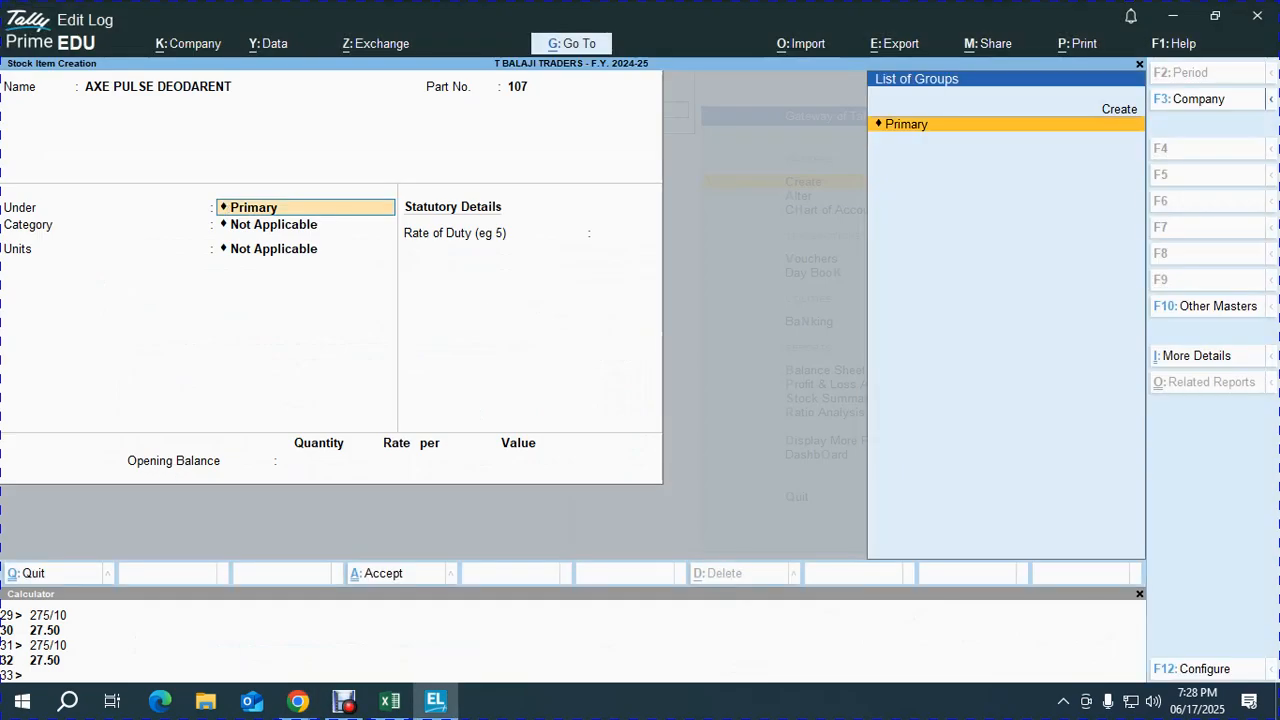
key("Down")
key("Return")
- Set the item's category to DIODARENT and its unit to PCS
key("alt+Tab")
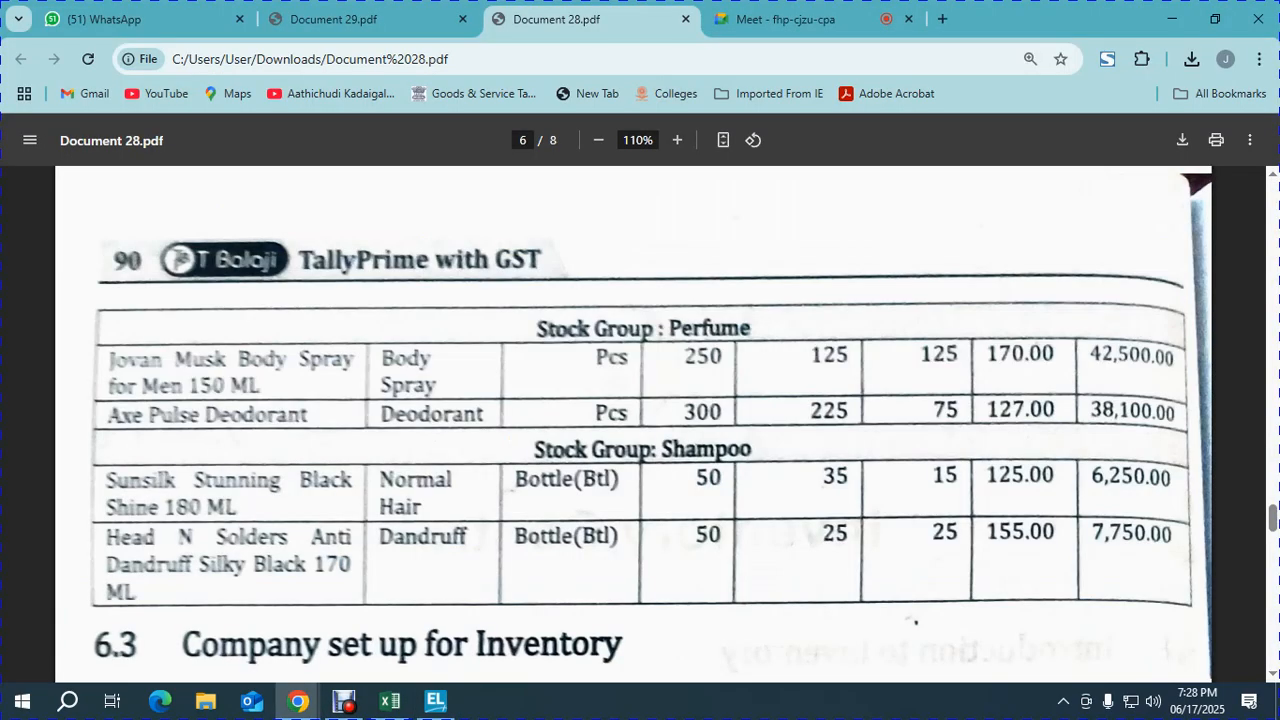
key("alt+Tab")
key("Down")
key("Down")
key("Down")
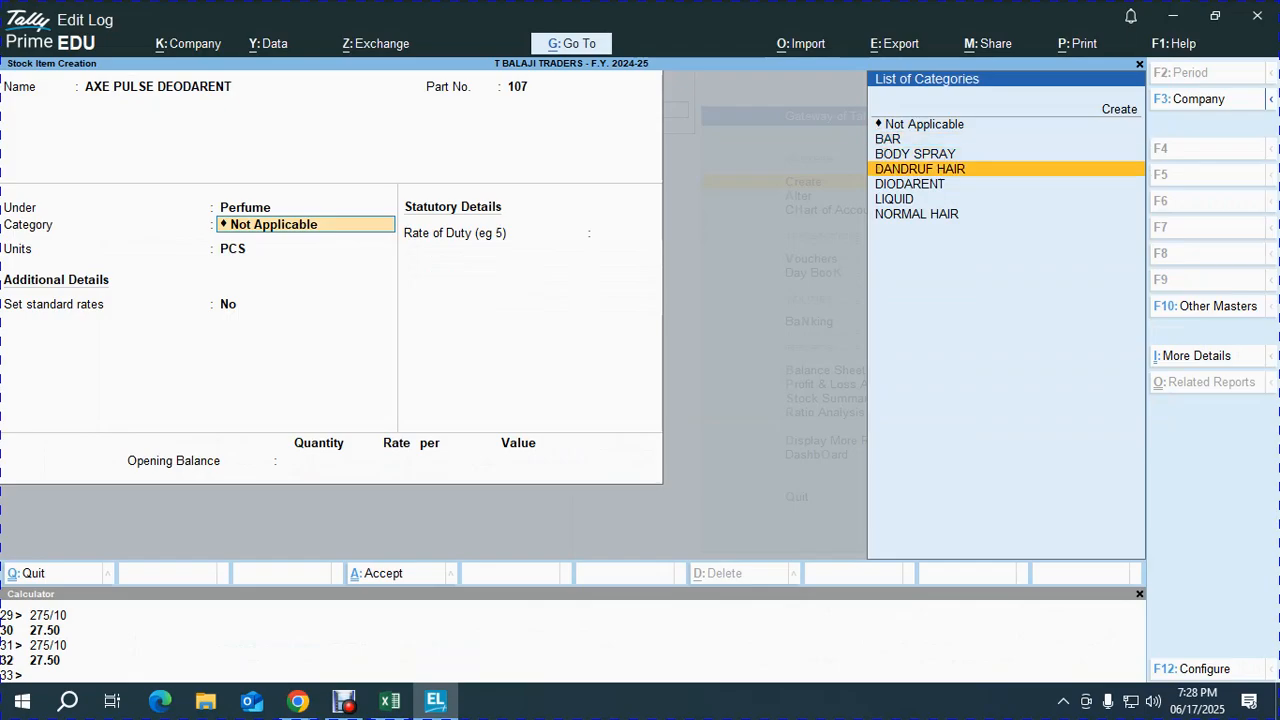
key("Down")
key("Down")
key("Up")
key("Return")
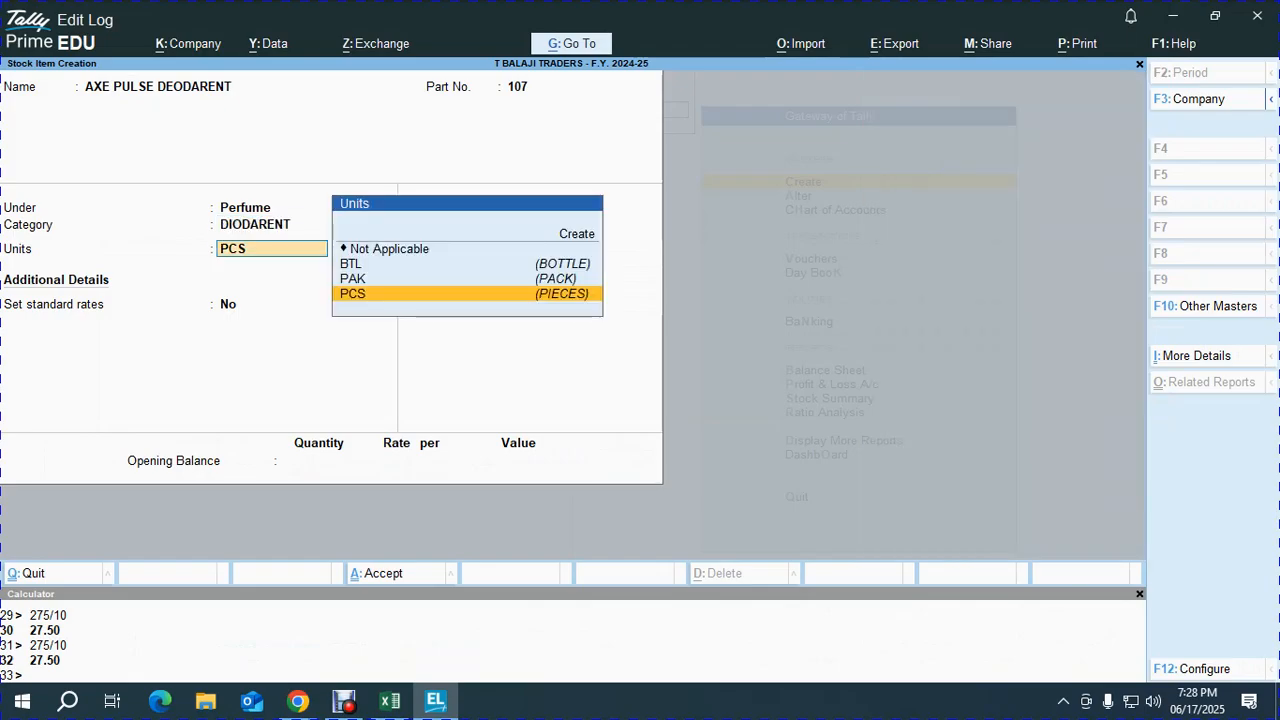
key("Return")
- Enable standard rates with cost 127 and selling price 140
key("y")
key("Return")
key("alt+Tab")
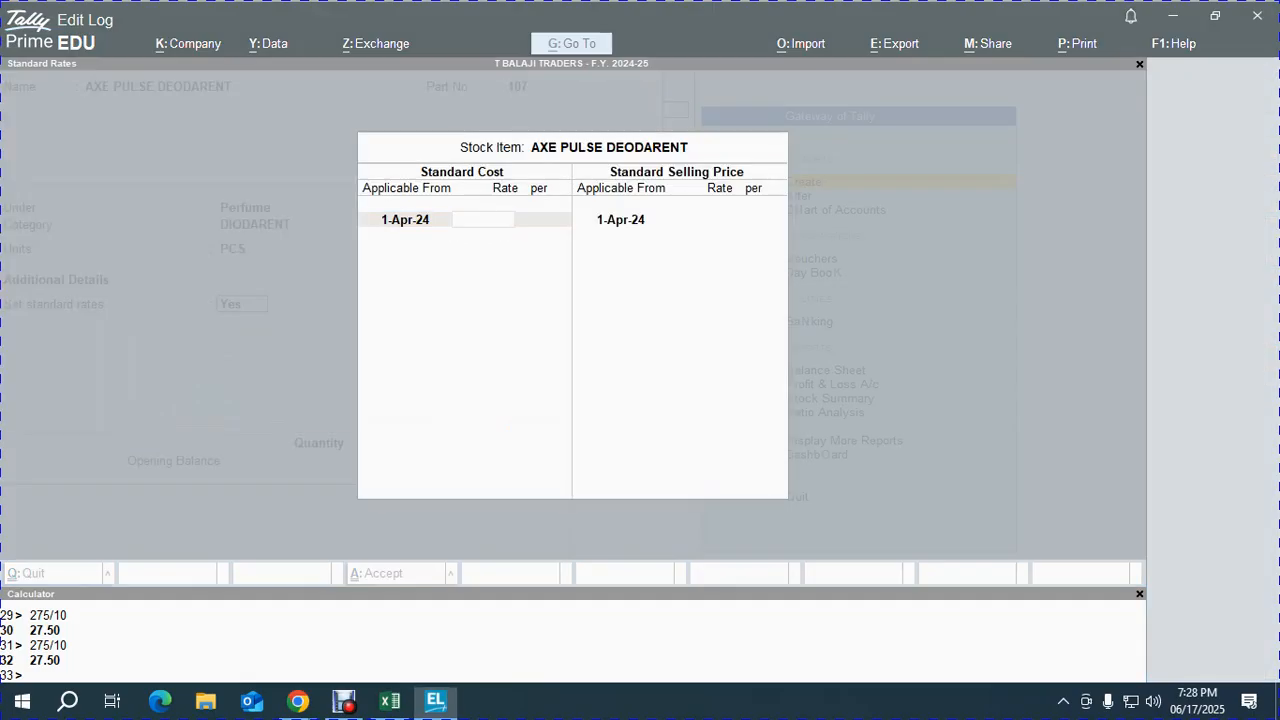
key("alt+Tab")
type("127")
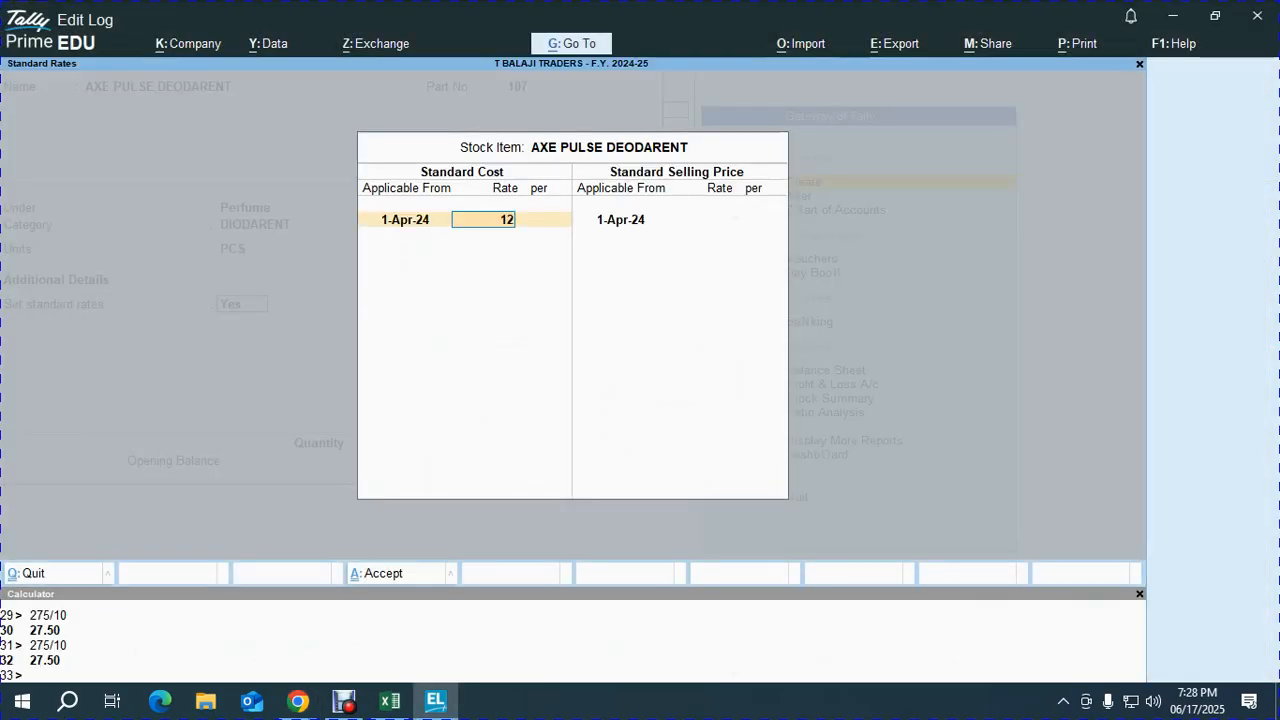
key("Return")
key("Return")
type("140")
key("Return")
key("Return")
key("Return")
key("Return")
- Enter an opening quantity of 300 PCS
key("alt+Tab")
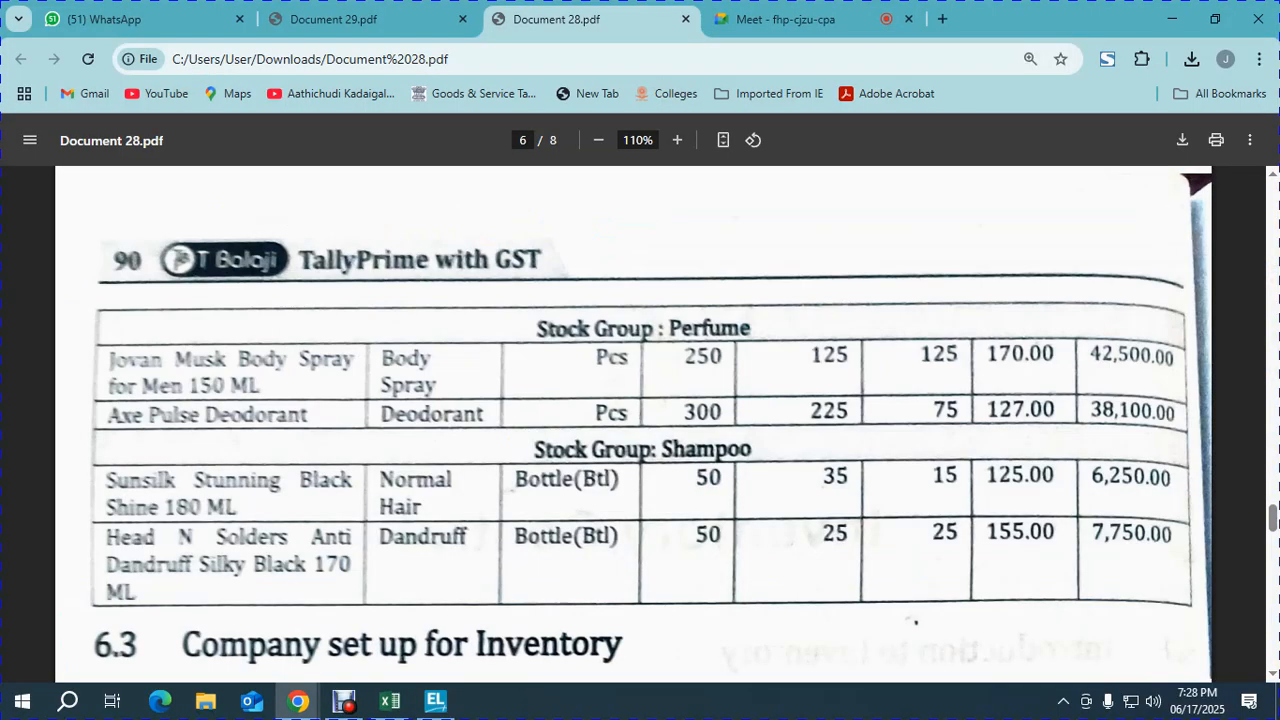
key("alt+Tab")
type("300")
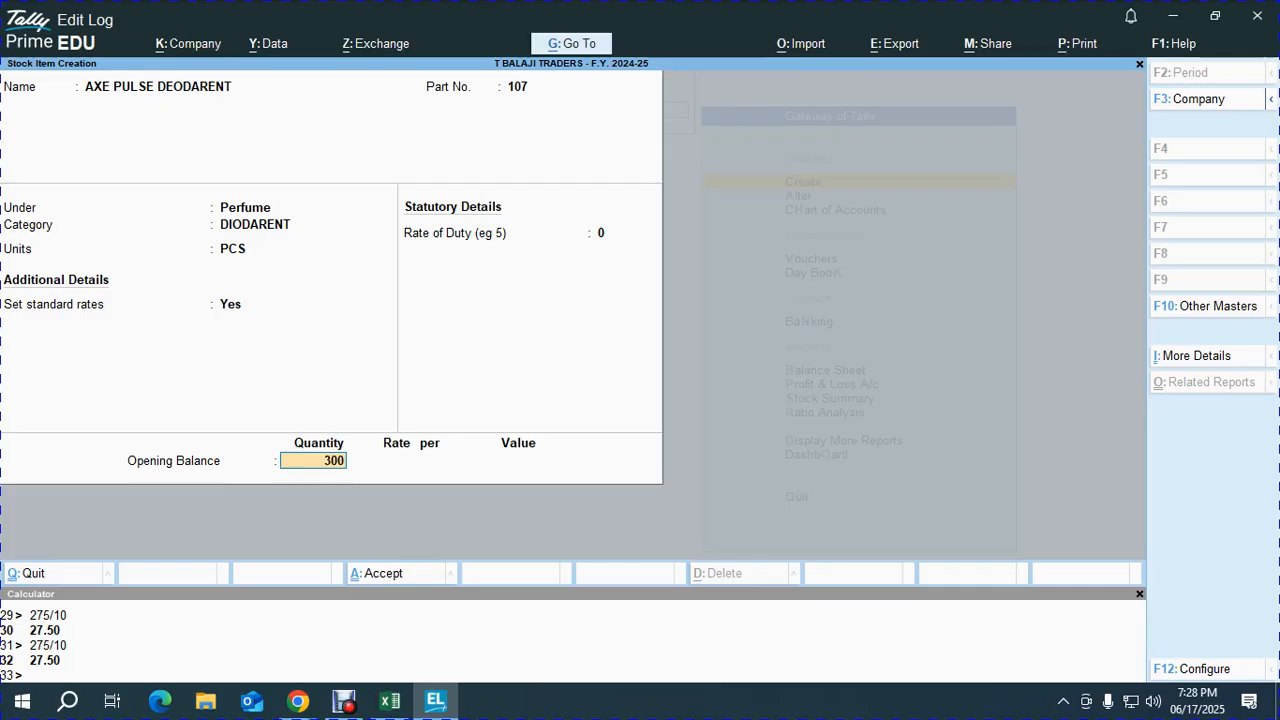
key("Return")
- Allocate KATHRA 225 PCS and CHOWK 75 PCS at 127 each, then accept the item
key("alt+Tab")
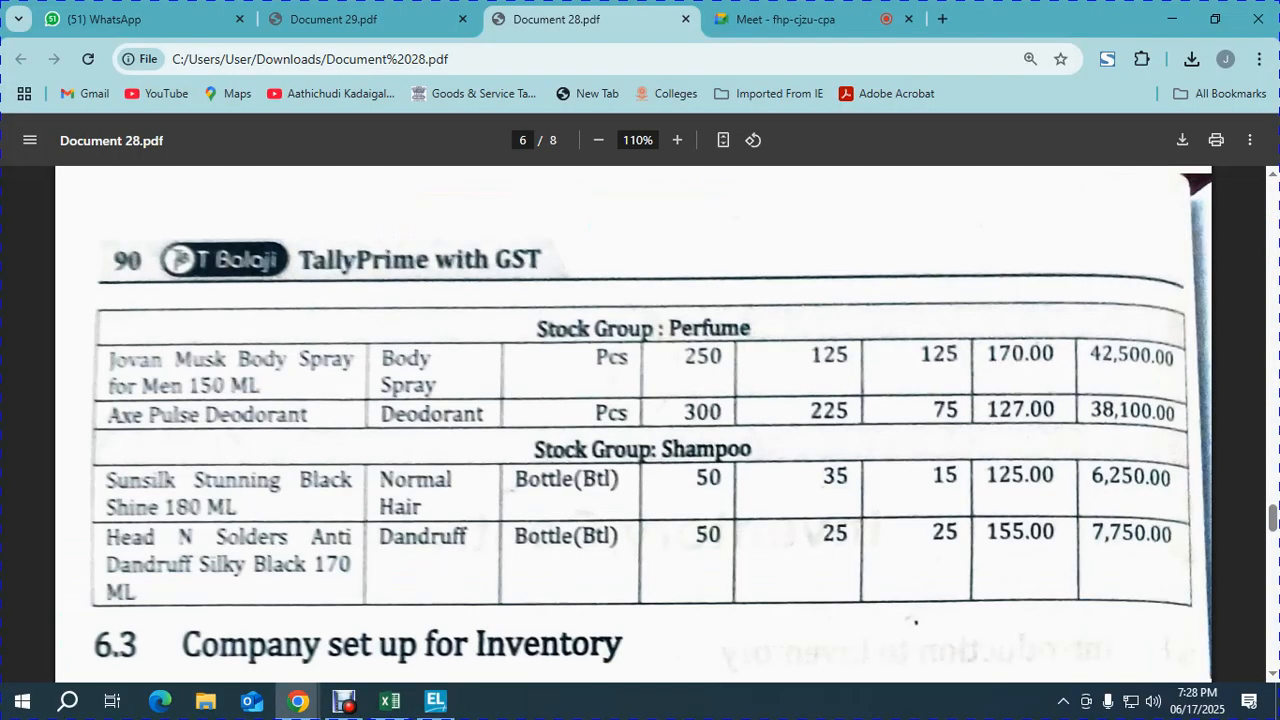
key("alt+Tab")
type("225")
key("Return")
type("127")
key("Return")
key("Return")
key("Return")
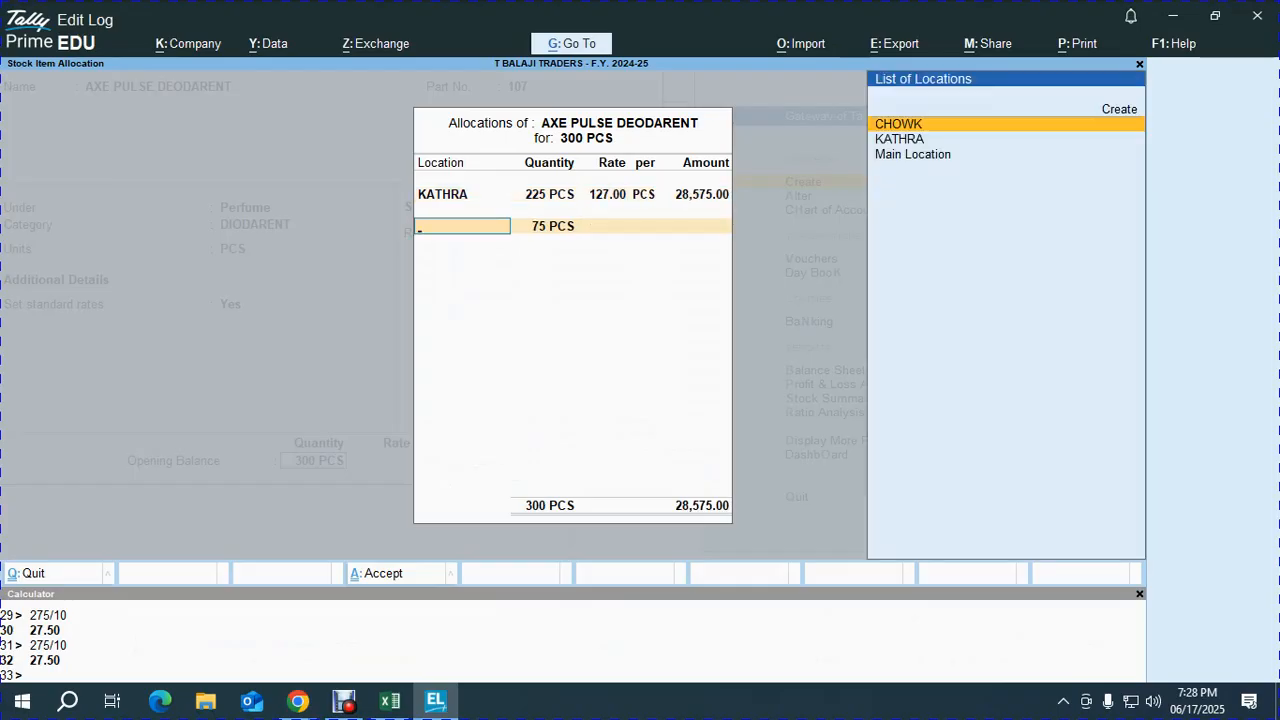
key("Return")
key("Return")
type("127")
key("Return")
key("Return")
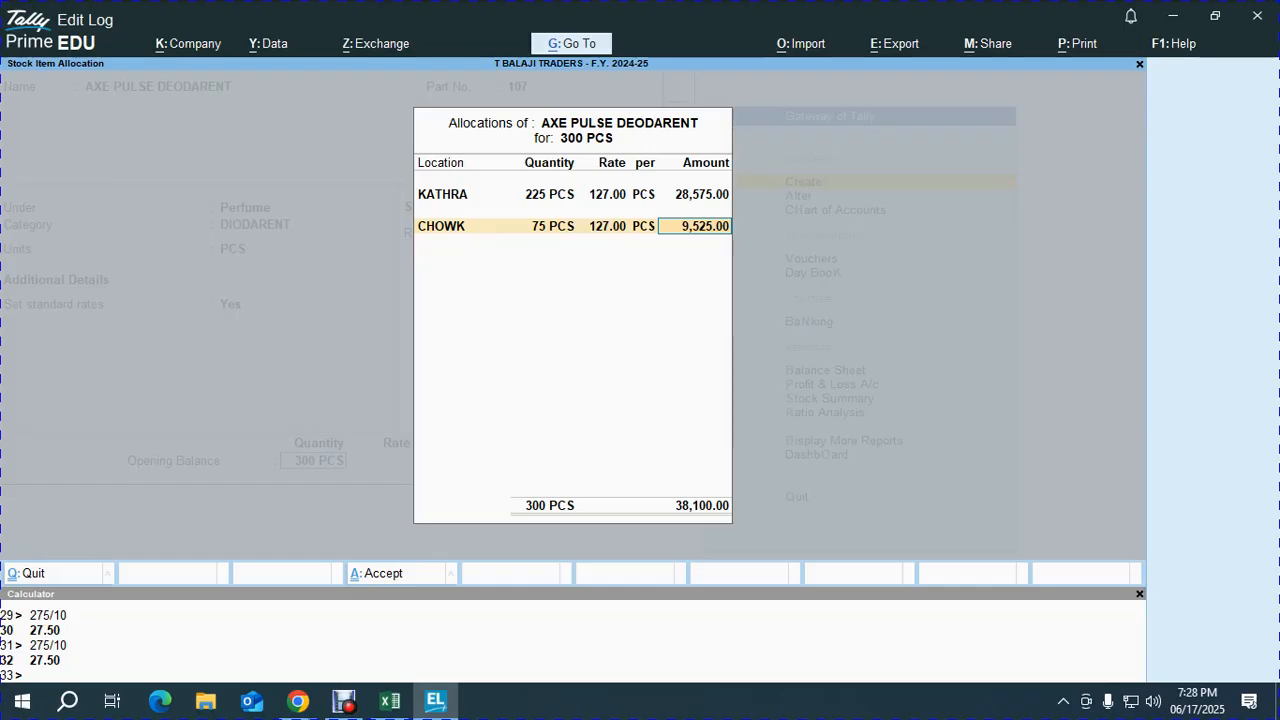
key("Return")
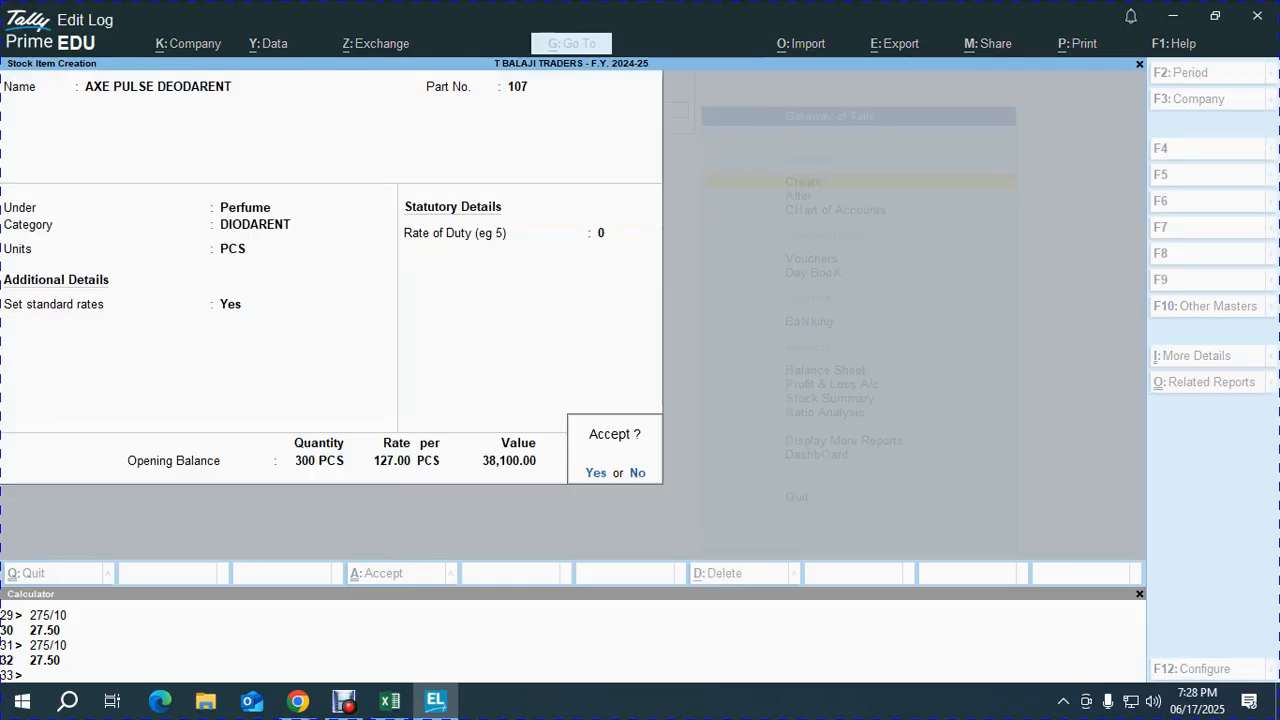
key("alt+Tab")
key("alt+Tab")
key("Return")
key("alt+Tab")
- Name the new stock item SUNSILK TUNNING BLACK SHINE 180 ML
scroll(634, 425, "down", 2)
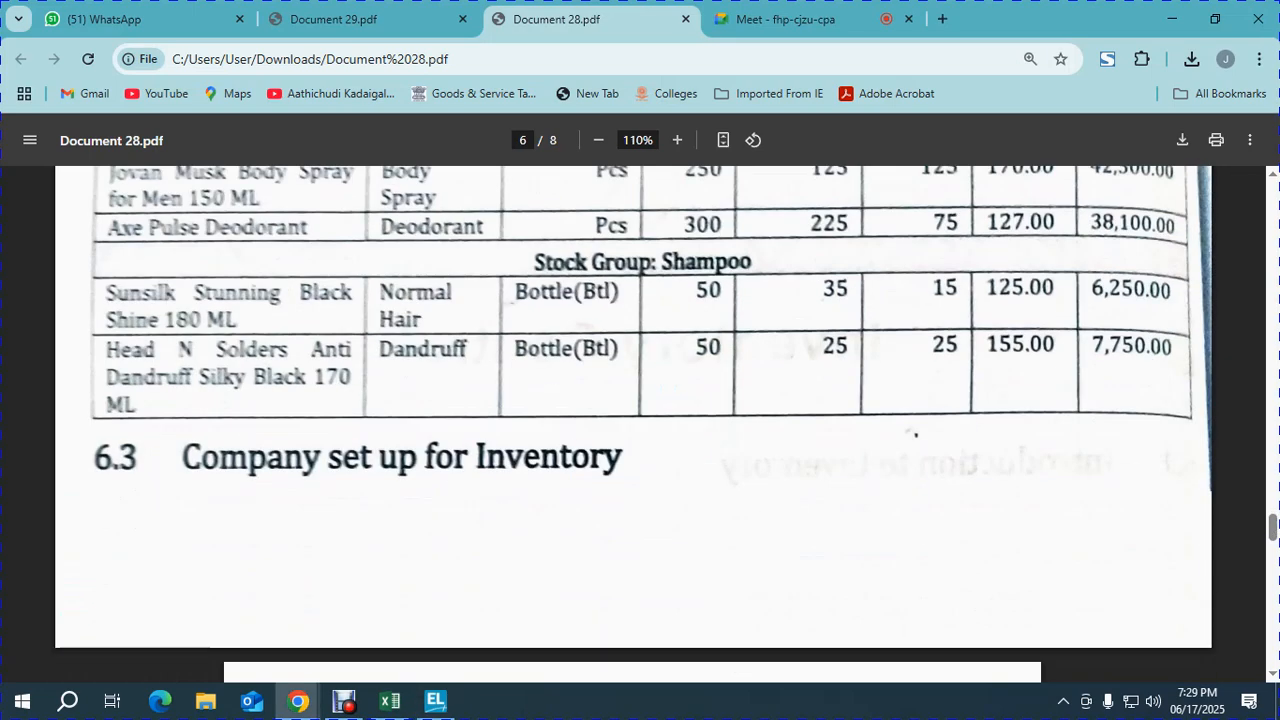
key("alt+Tab")
type("SUNSILK")
key("alt+Tab")
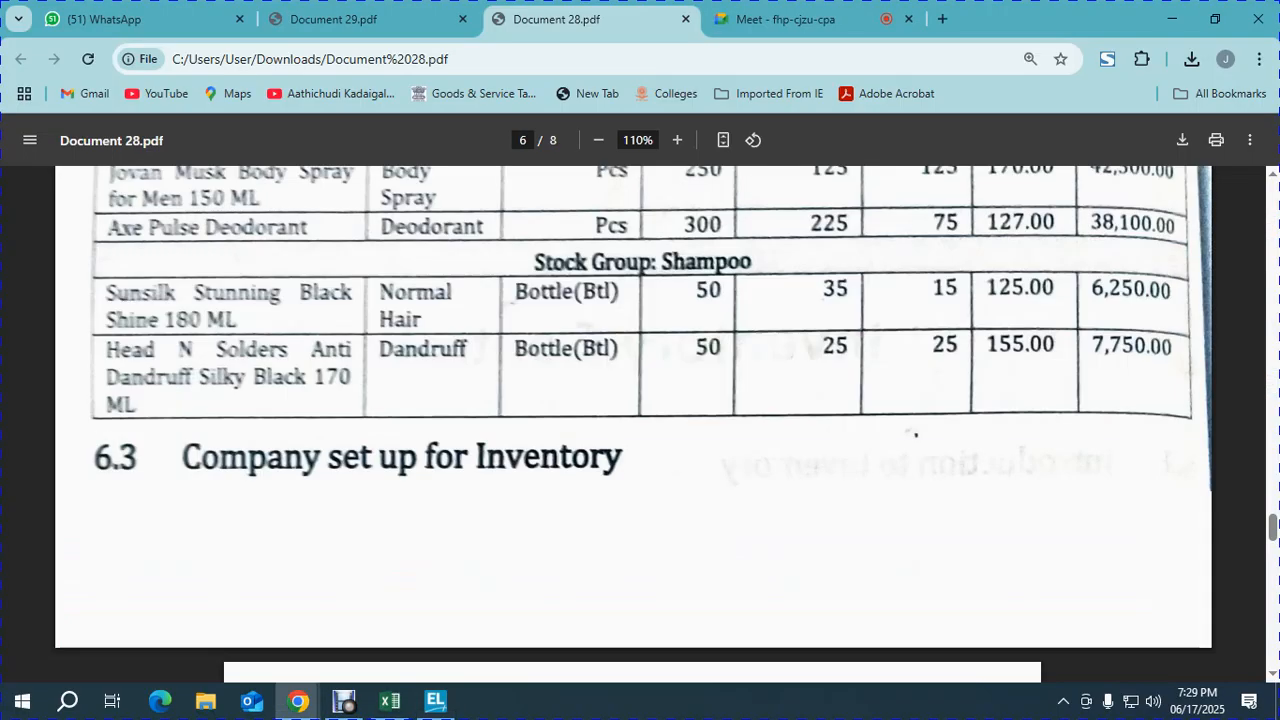
key("alt+Tab")
type("T")
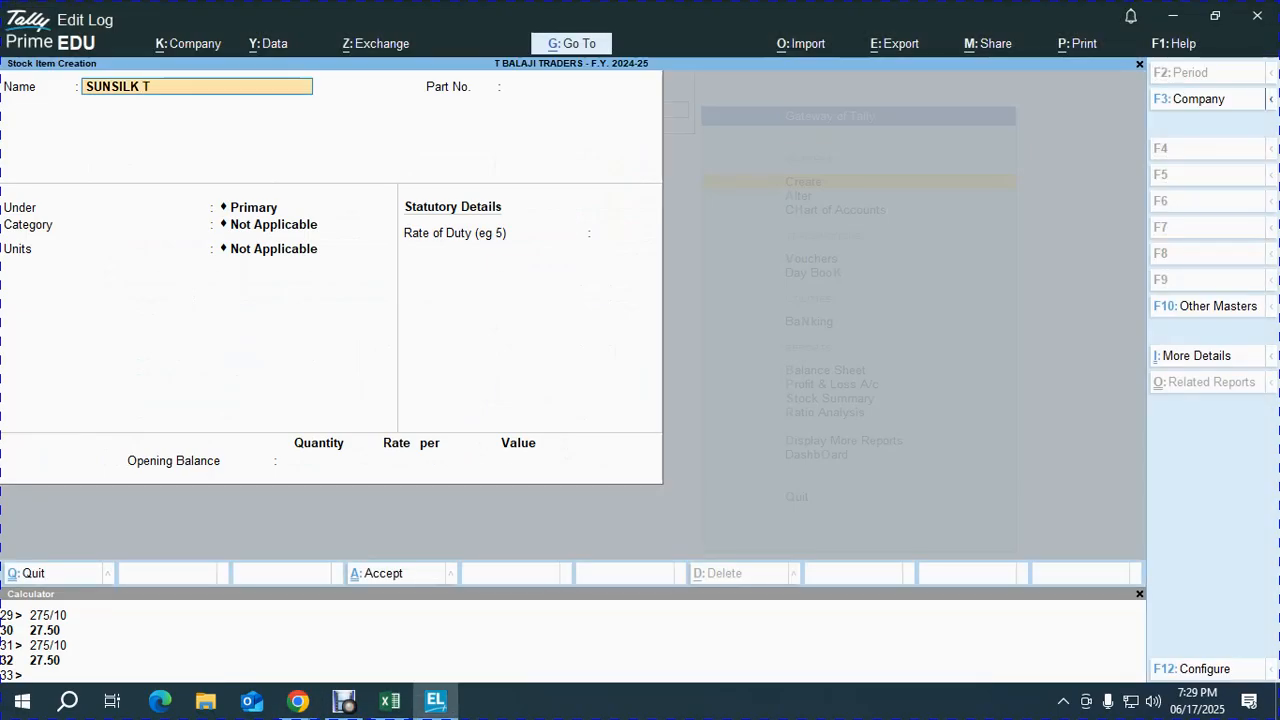
type("UNNING BLACK")
type("INE")
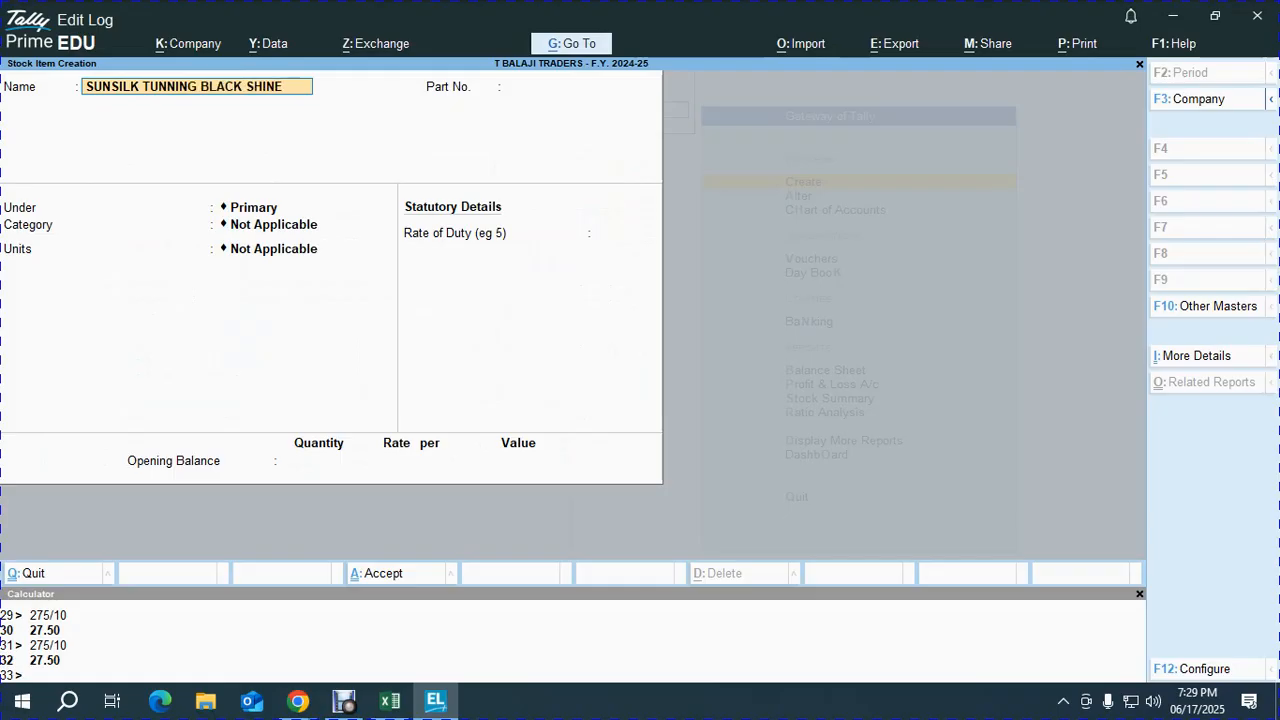
key("alt+Tab")
key("alt+Tab")
type("180 ML")
key("Return")
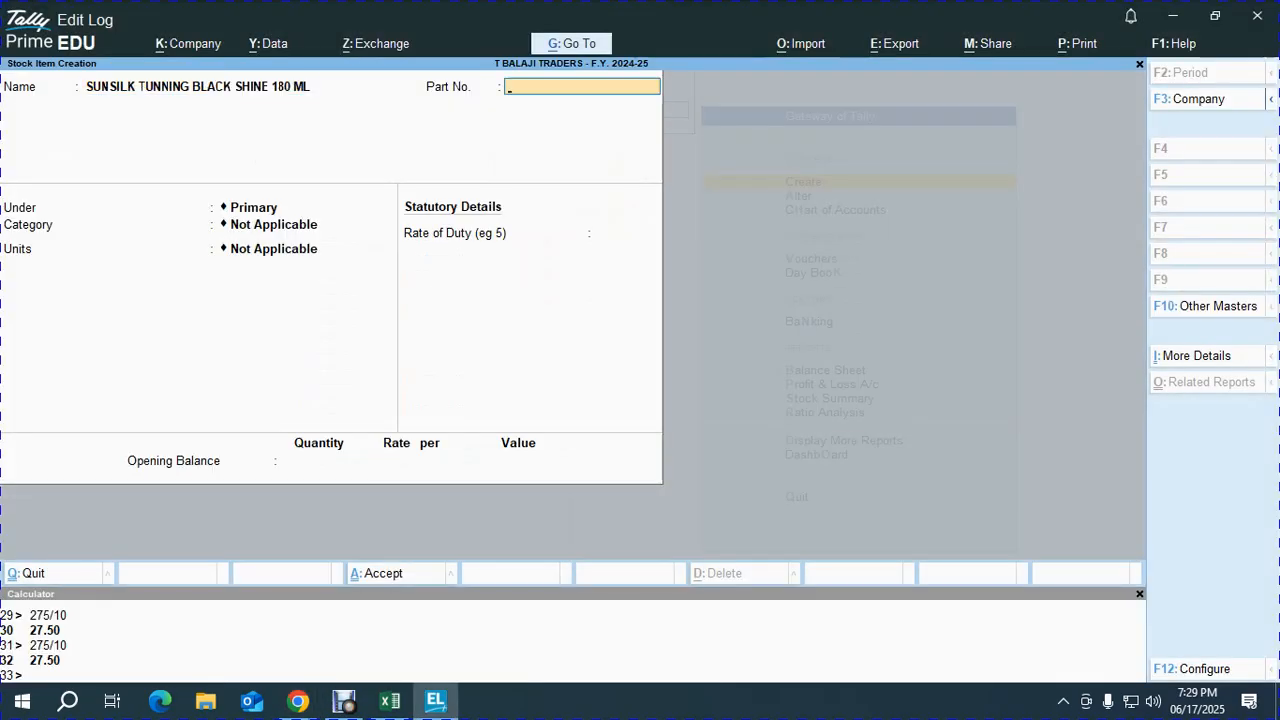
- Set part number 100 instead of the duplicate 107, and place the item under Shampoo
type("107")
key("Return")
key("BackSpace")
key("BackSpace")
key("BackSpace")
type("100")
key("Return")
key("alt+Tab")
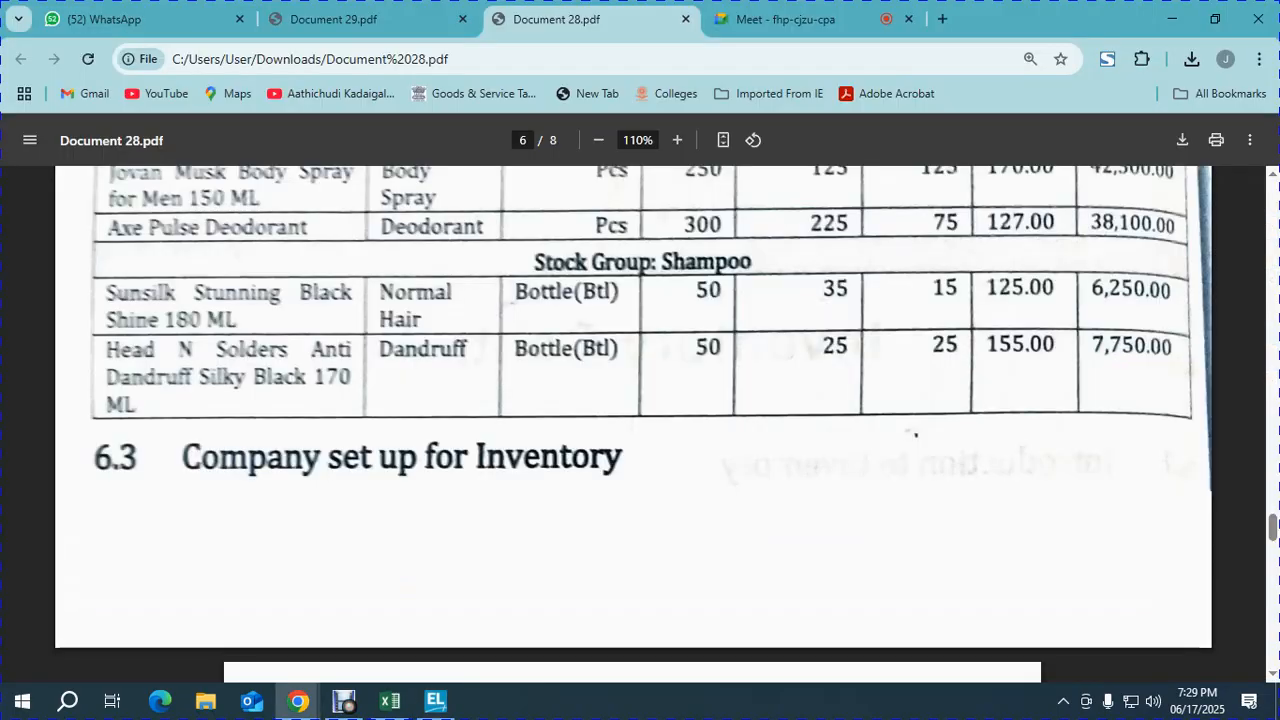
key("alt+Tab")
key("Down")
key("Down")
key("Return")
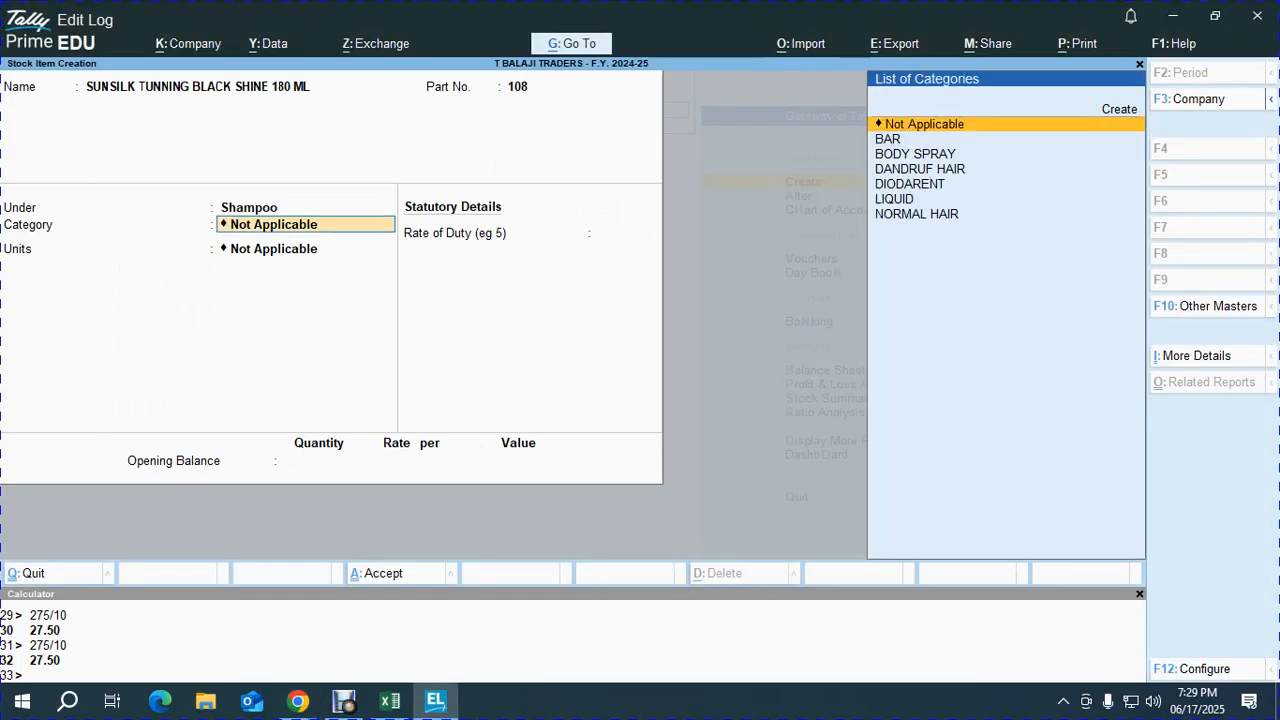
- Set the category to NORMAL HAIR and the unit to BTL
key("alt+Tab")
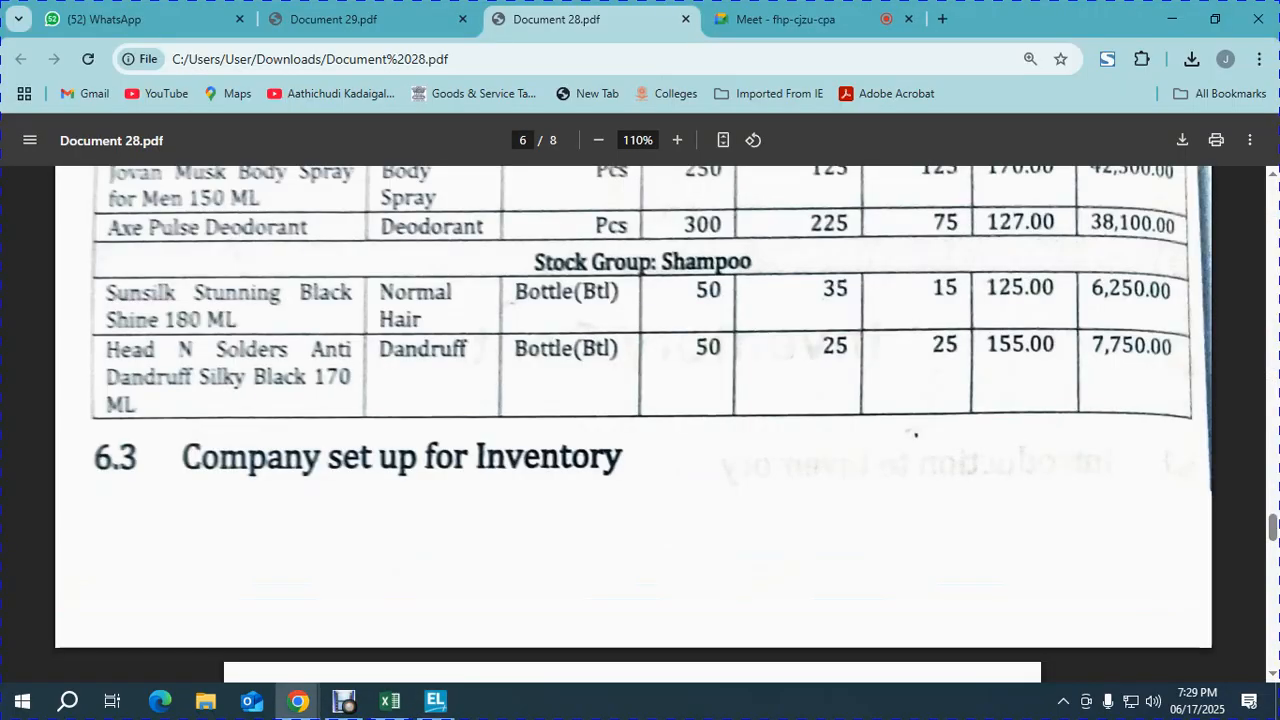
key("alt+Tab")
key("Down")
key("Down")
key("Down")
key("Down")
key("Down")
key("Down")
key("Return")
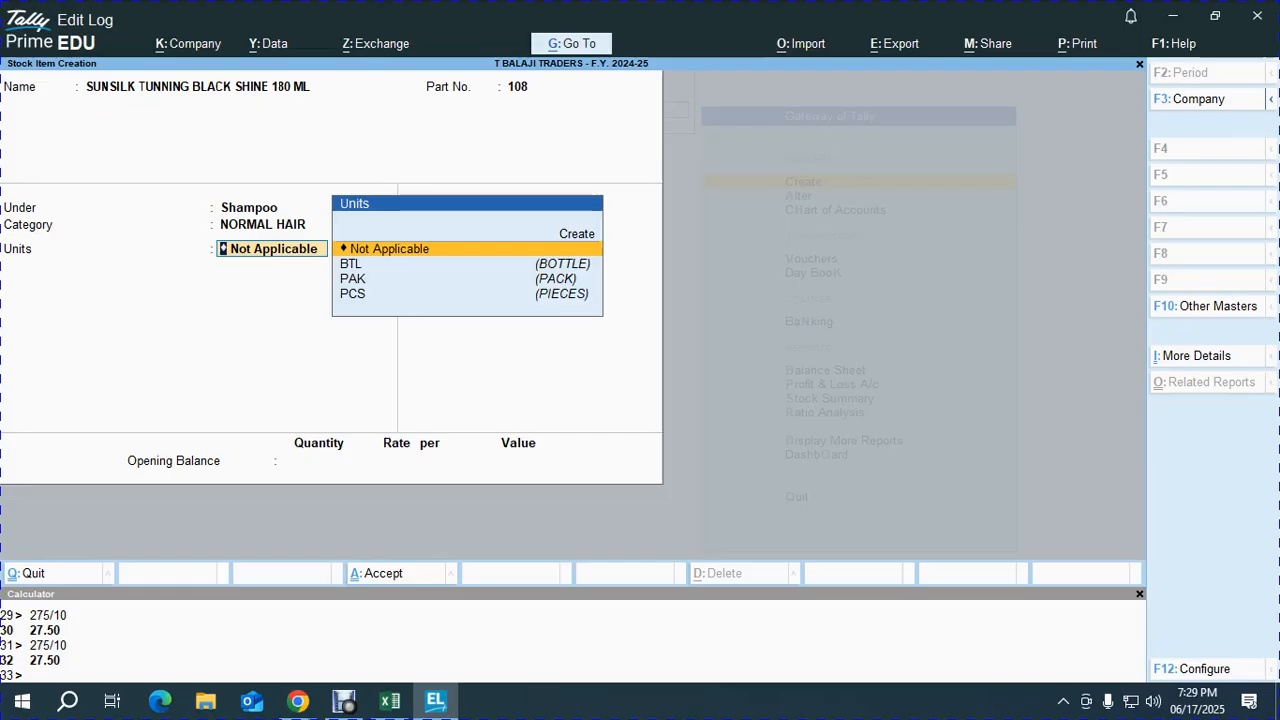
key("alt+Tab")
- Enable standard rates with cost 125 and selling price 140
key("alt+Tab")
key("Down")
key("Return")
key("y")
key("Return")
key("alt+Tab")
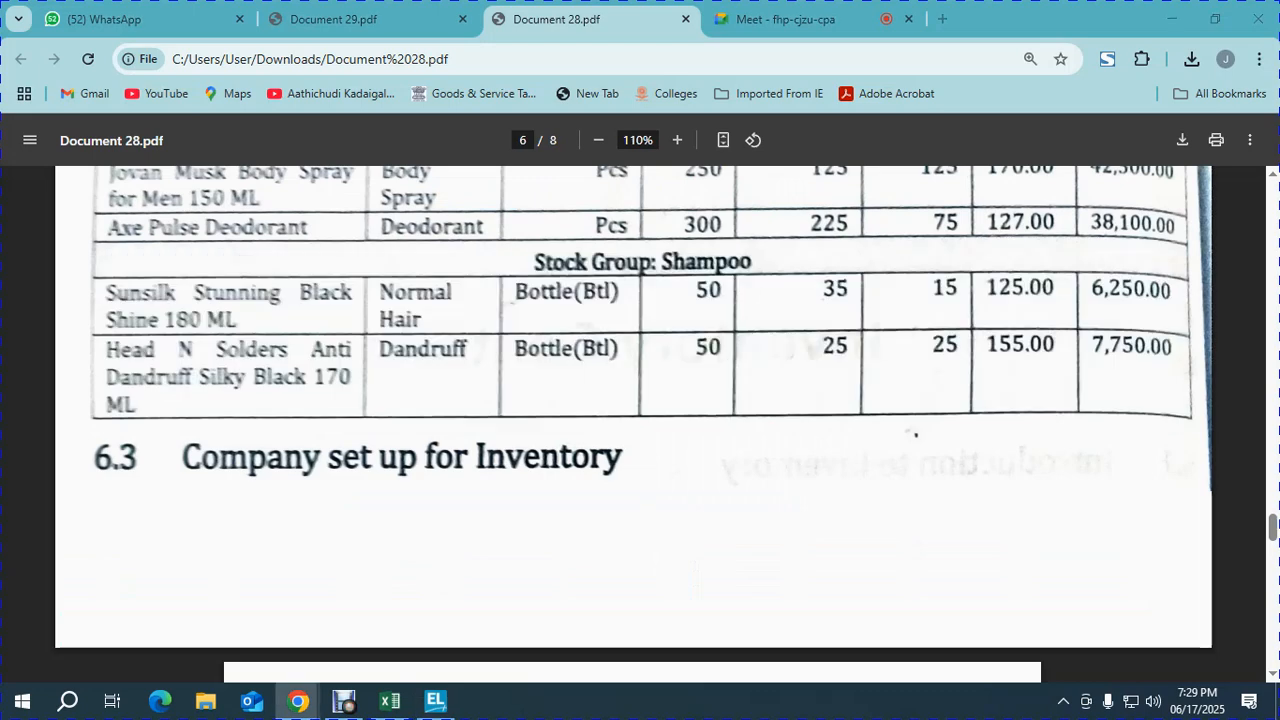
key("alt+Tab")
type("125")
key("Return")
key("Return")
key("Return")
type("140")
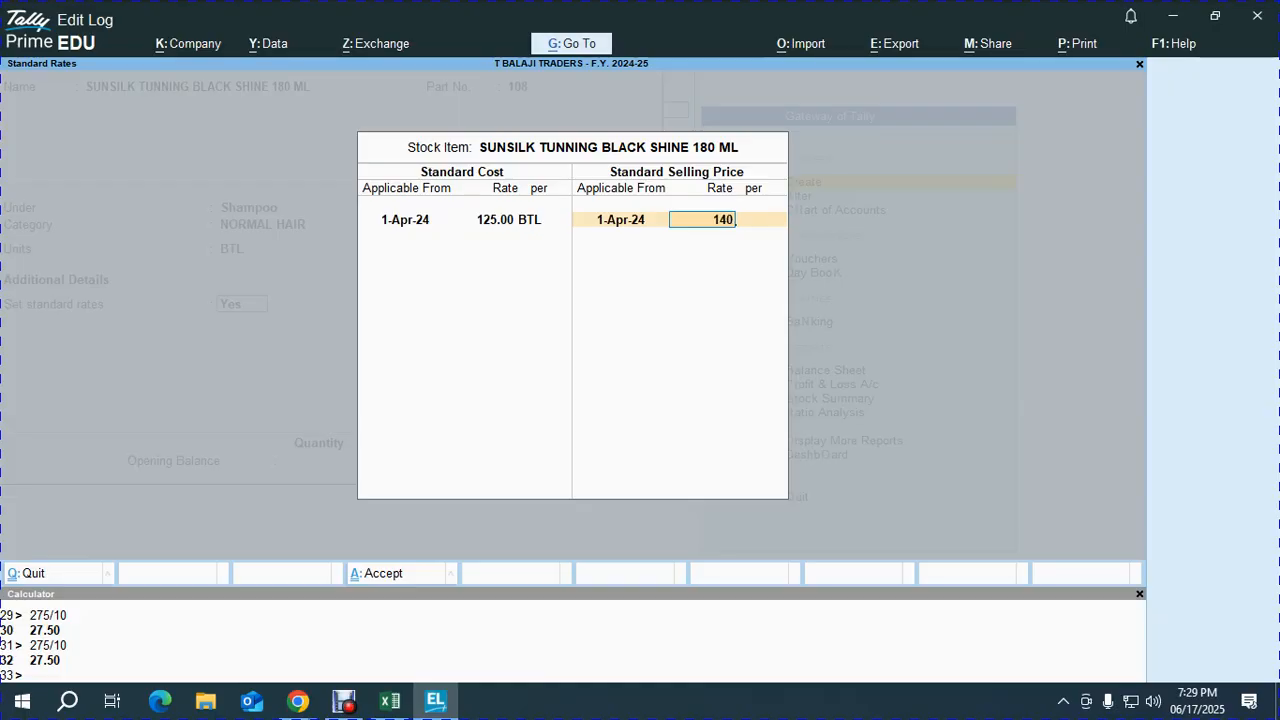
key("Return")
key("Return")
key("Return")
key("Return")
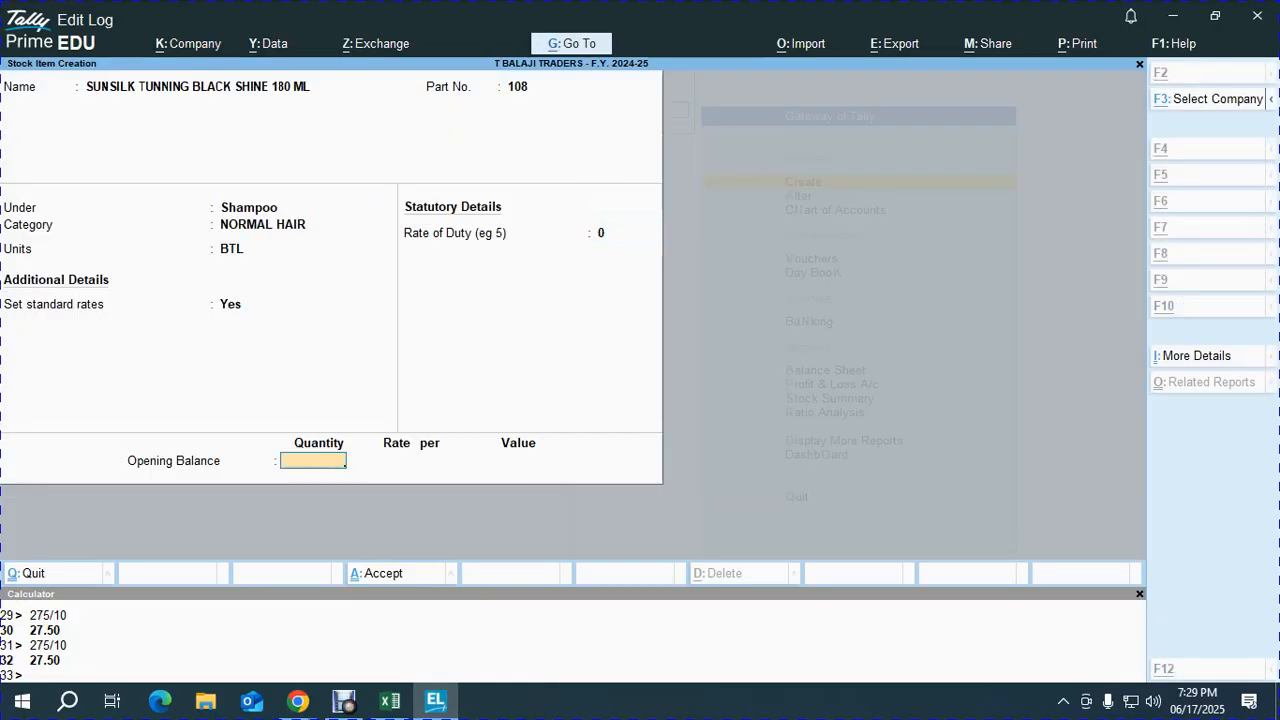
- Enter an opening quantity of 50 BTL
key("alt+Tab")
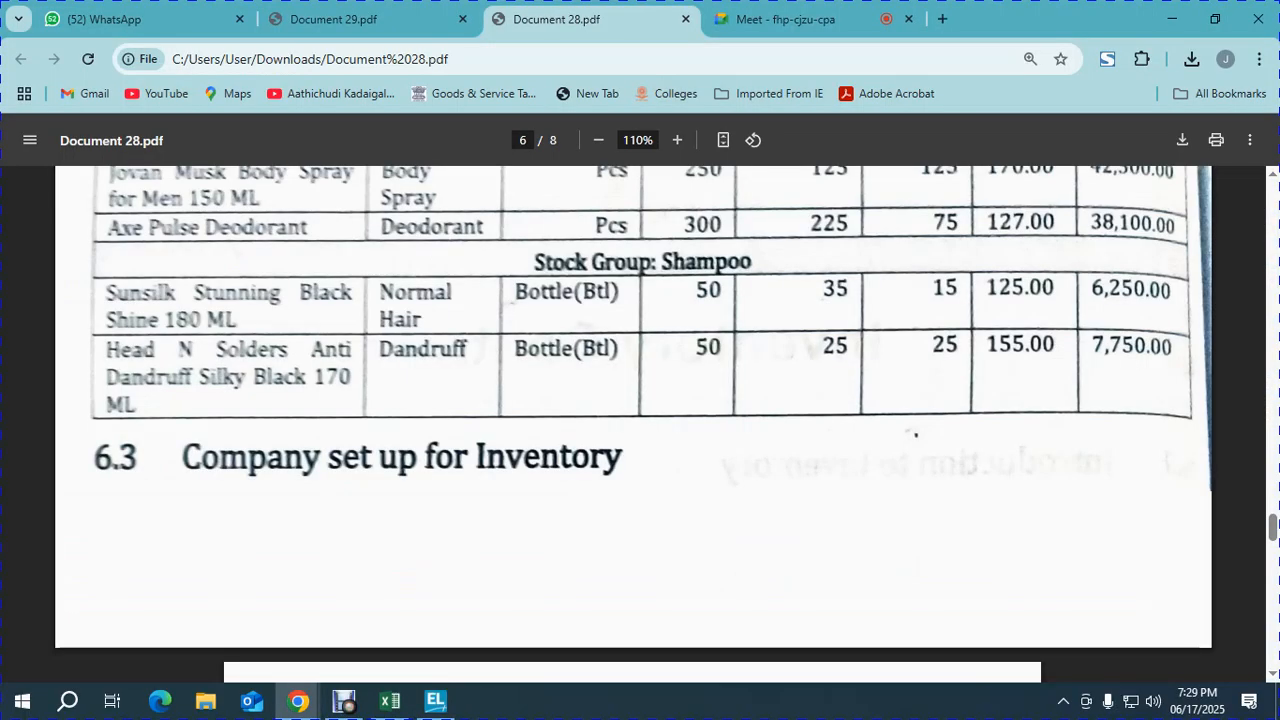
key("alt+Tab")
type("50")
key("Return")
- Allocate KATHRA 35 BTL and CHOWK 15 BTL, each at 125
key("Down")
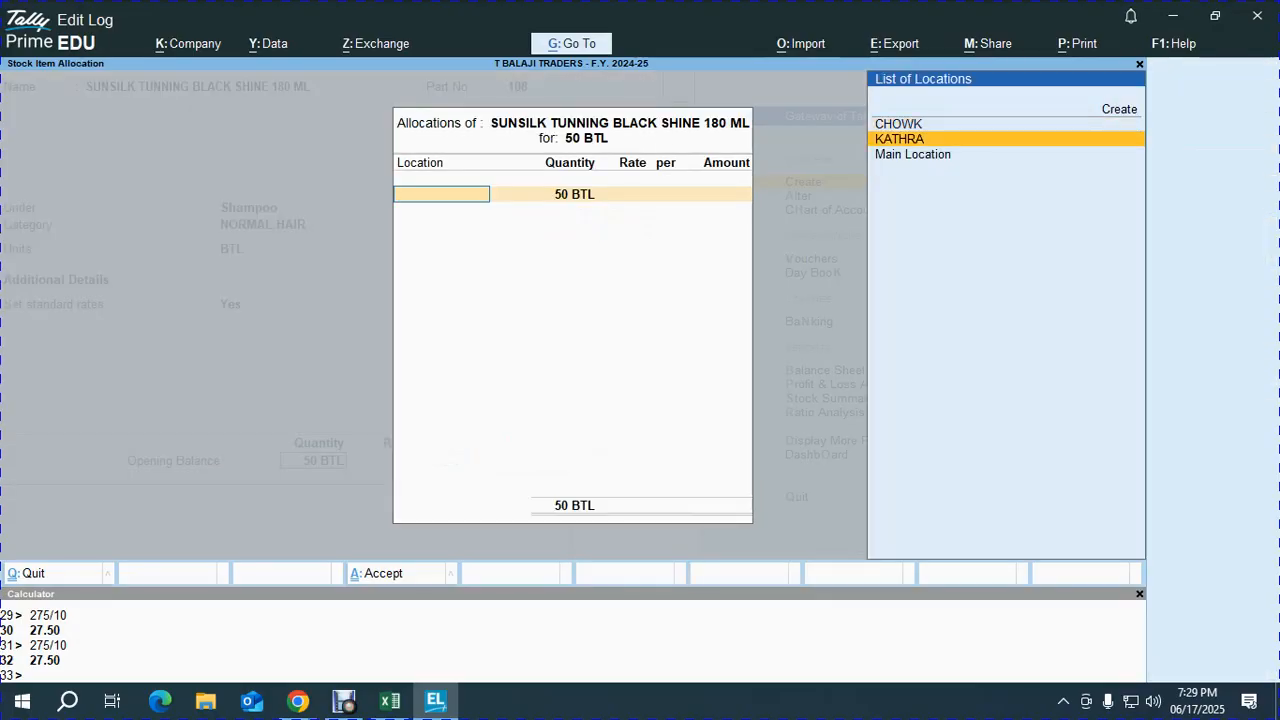
key("Return")
key("alt+Tab")
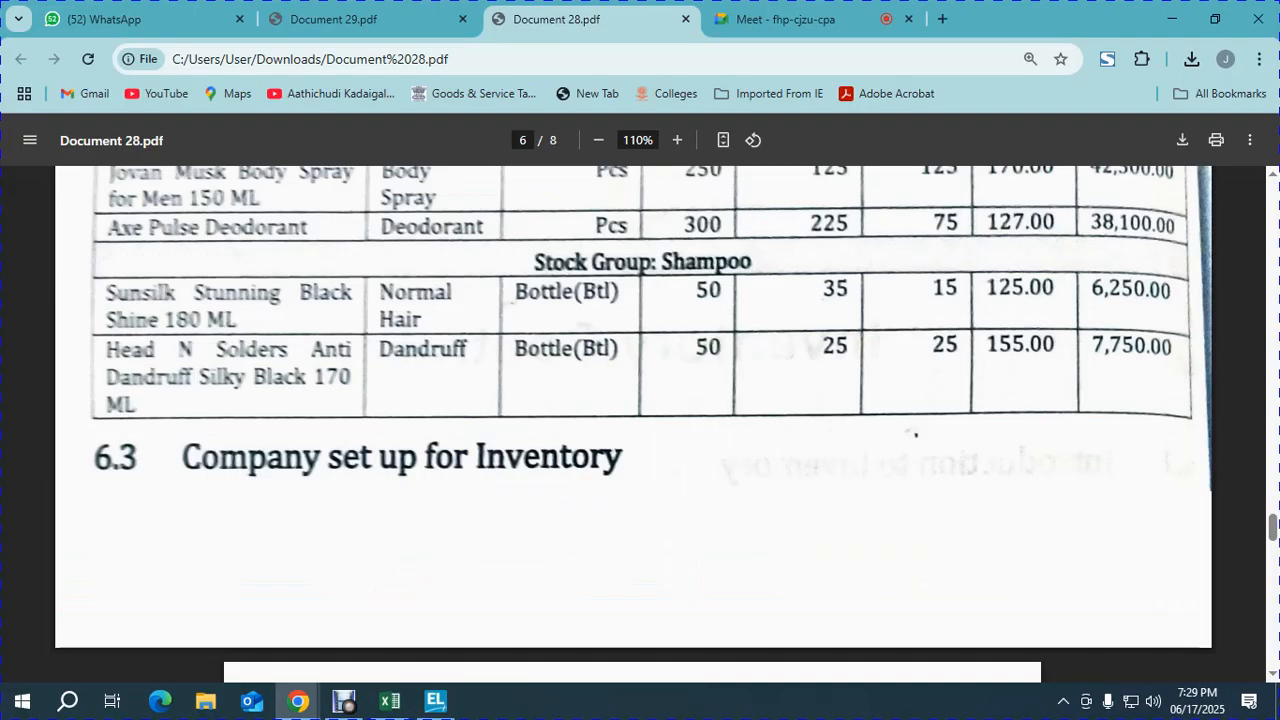
key("alt+Tab")
type("35")
key("Return")
type("125")
key("Return")
key("Return")
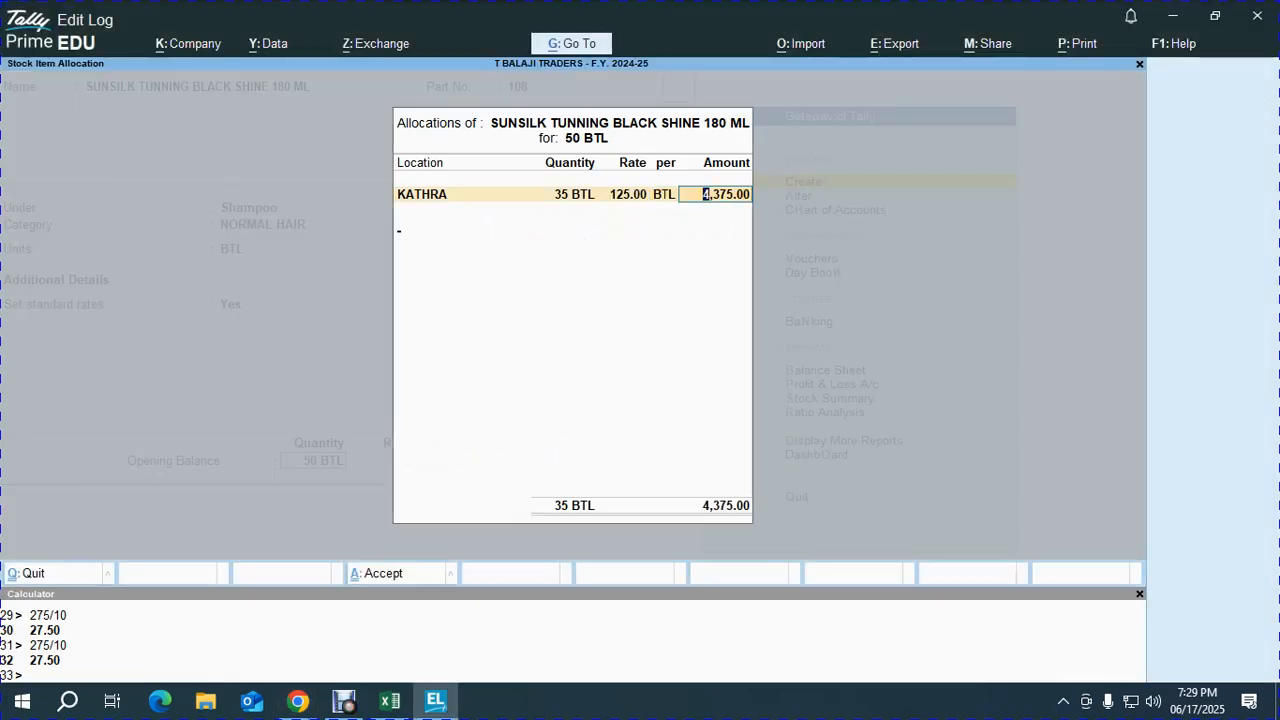
key("Return")
key("Down")
key("Up")
key("Return")
key("Return")
type("125")
key("Return")
key("Return")
key("Return")
key("Return")
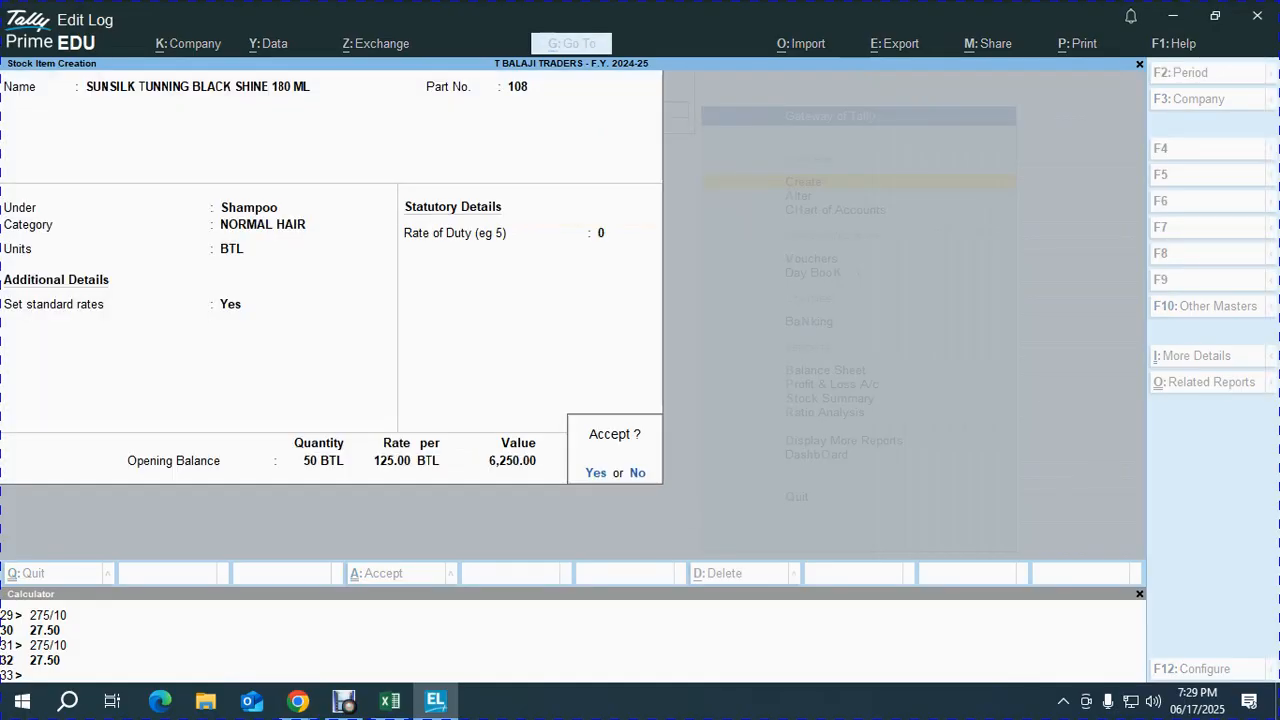
- Check the entries against the PDF and accept the Sunsilk stock item
key("alt+Tab")
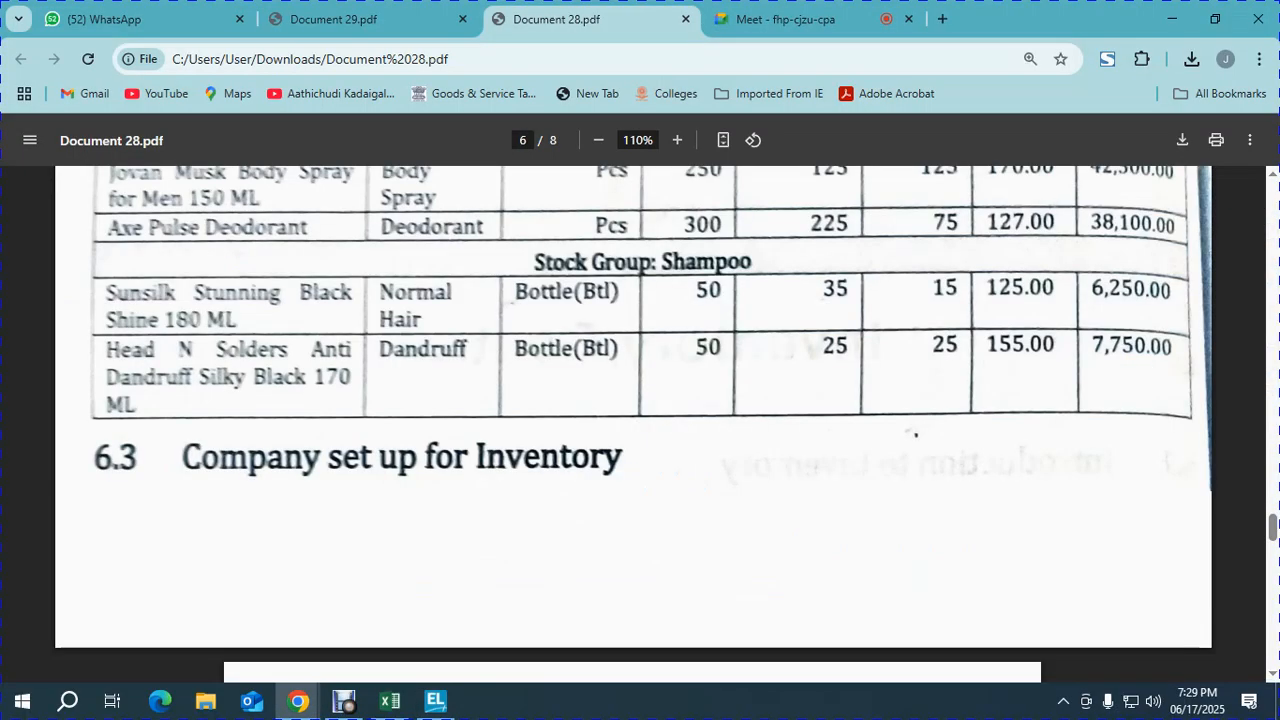
key("alt+Tab")
key("Return")
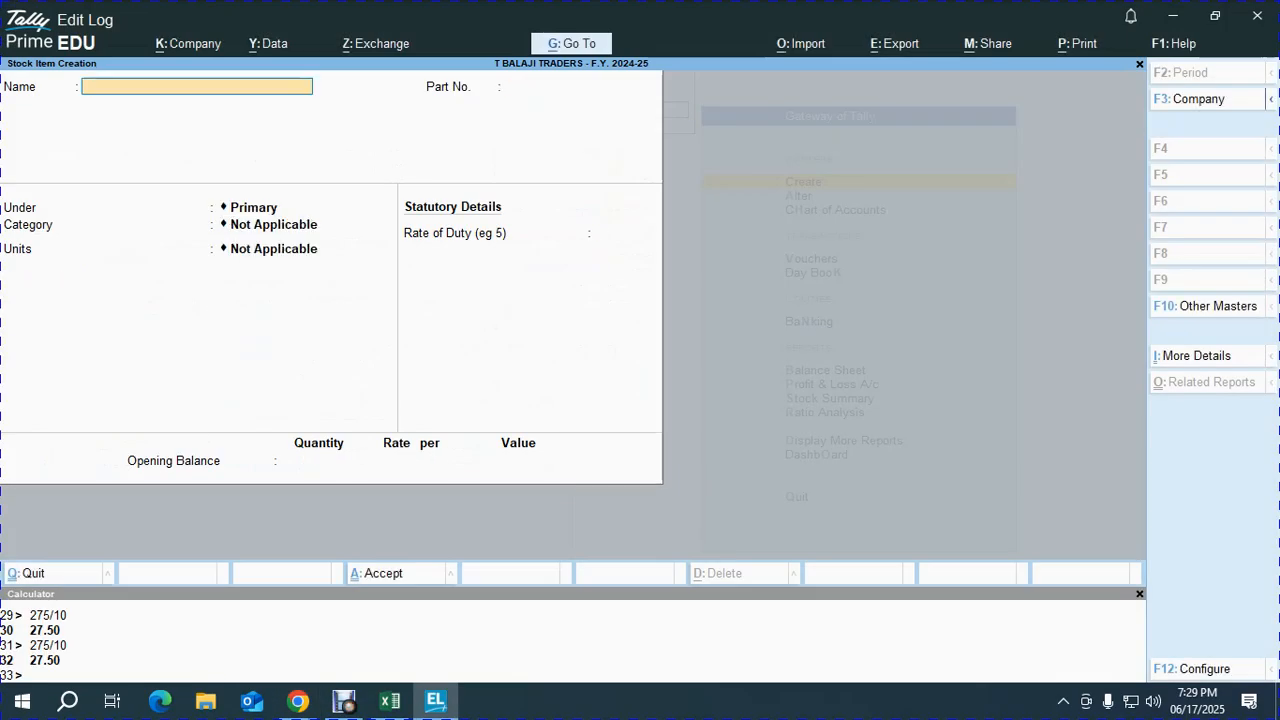
key("alt+Tab")
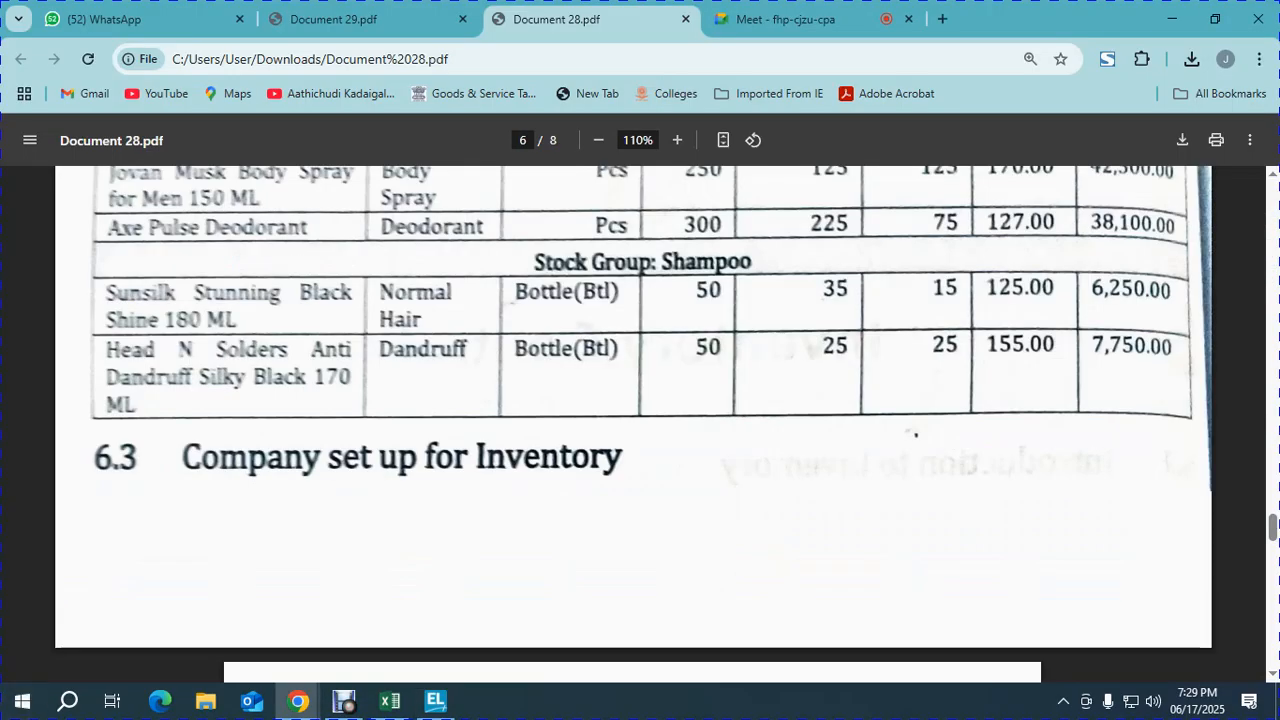
- Type the first part of the new item name, HEAD N SOLDERS
key("alt+Tab")
type("HEAD AN")
key("BackSpace")
key("BackSpace")
key("BackSpace")
key("BackSpace")
type("N SHOULDERS")
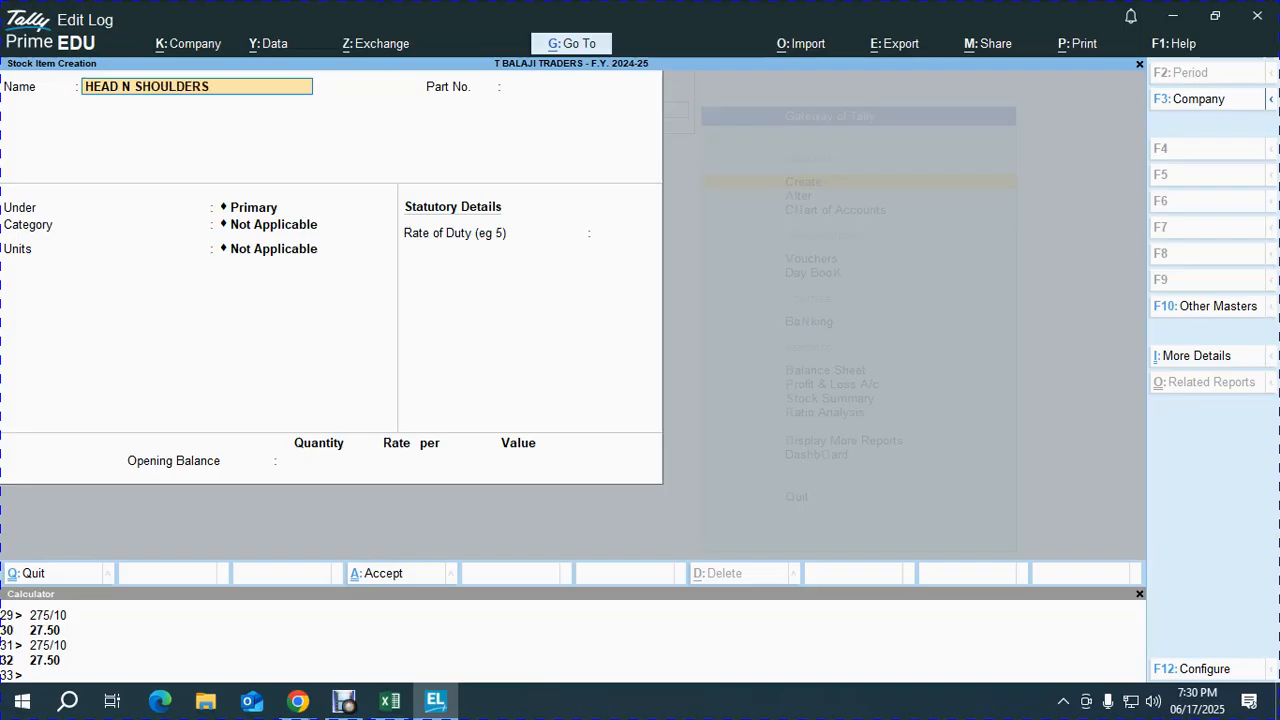
key("alt+Tab")
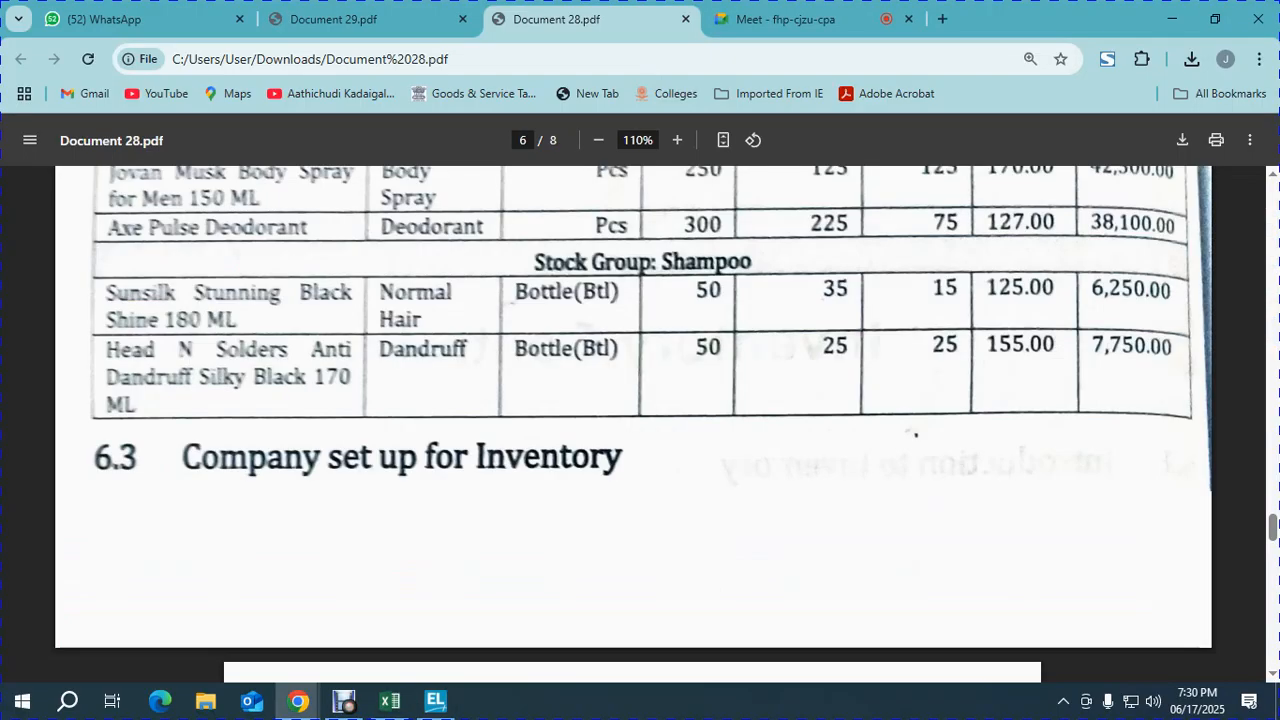
key("alt+Tab")
key("BackSpace")
key("BackSpace")
key("BackSpace")
key("BackSpace")
key("BackSpace")
key("BackSpace")
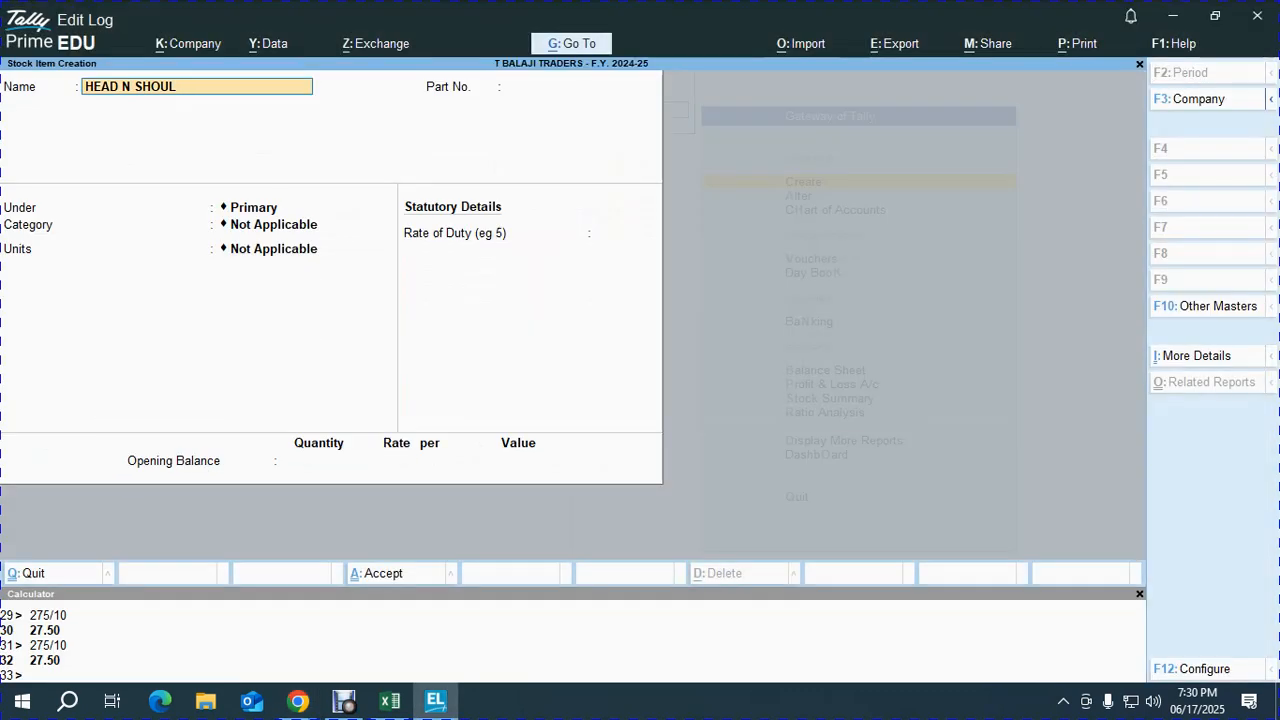
type("OLDERS")
key("alt+Tab")
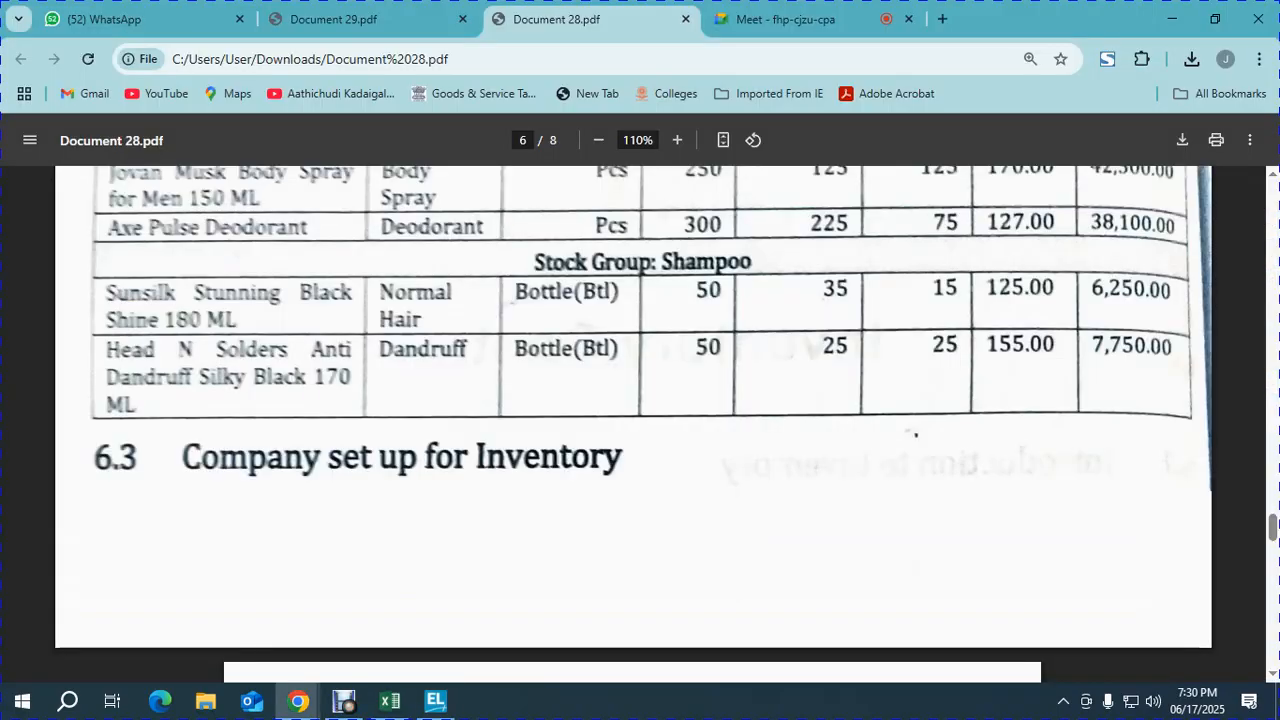
key("alt+Tab")
- Complete the name with ANTI DANDRUFF SILKY BLACK 170 ML
type("AN")
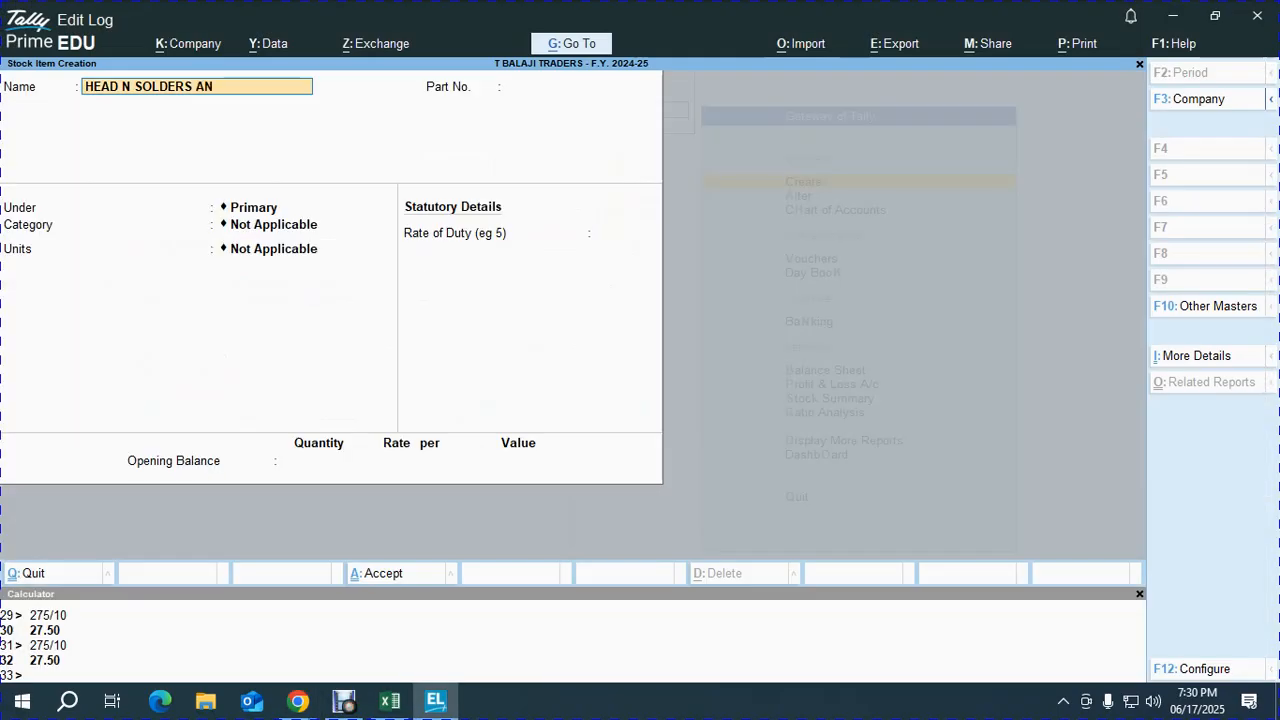
type("D")
key("BackSpace")
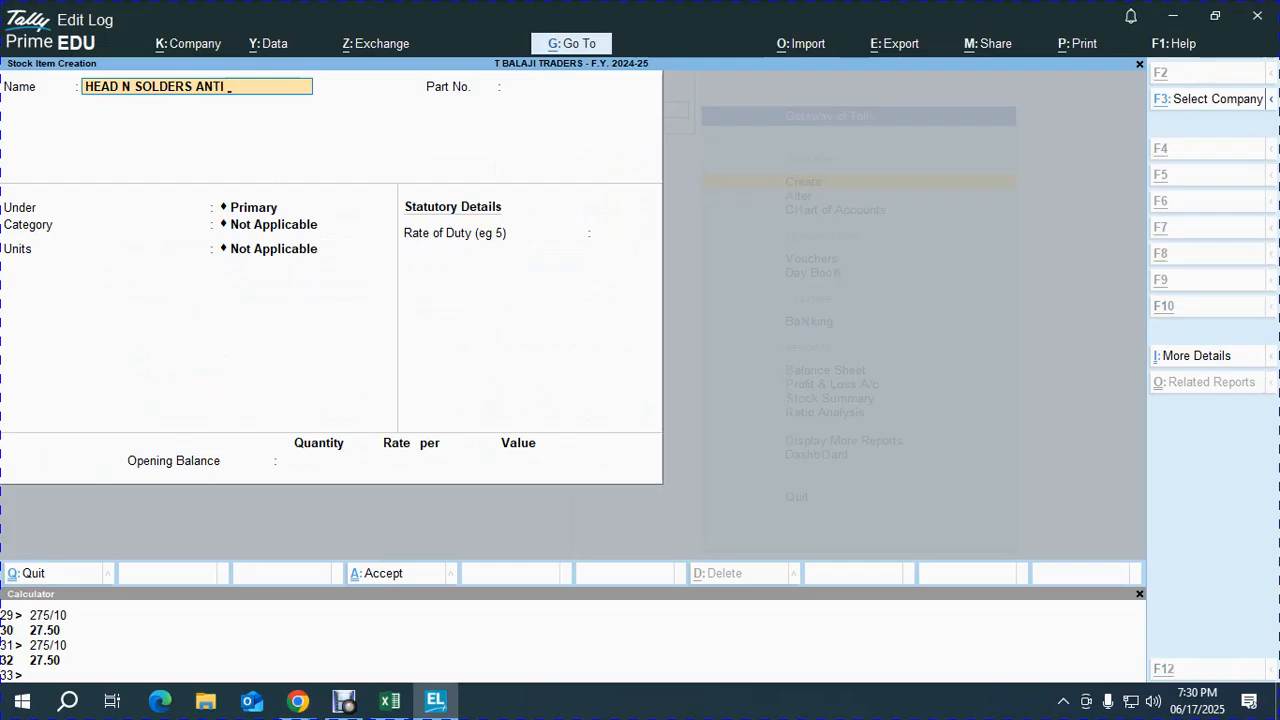
key("alt+Tab")
key("alt+Tab")
type("DAND")
key("BackSpace")
key("BackSpace")
type("NDRUFF")
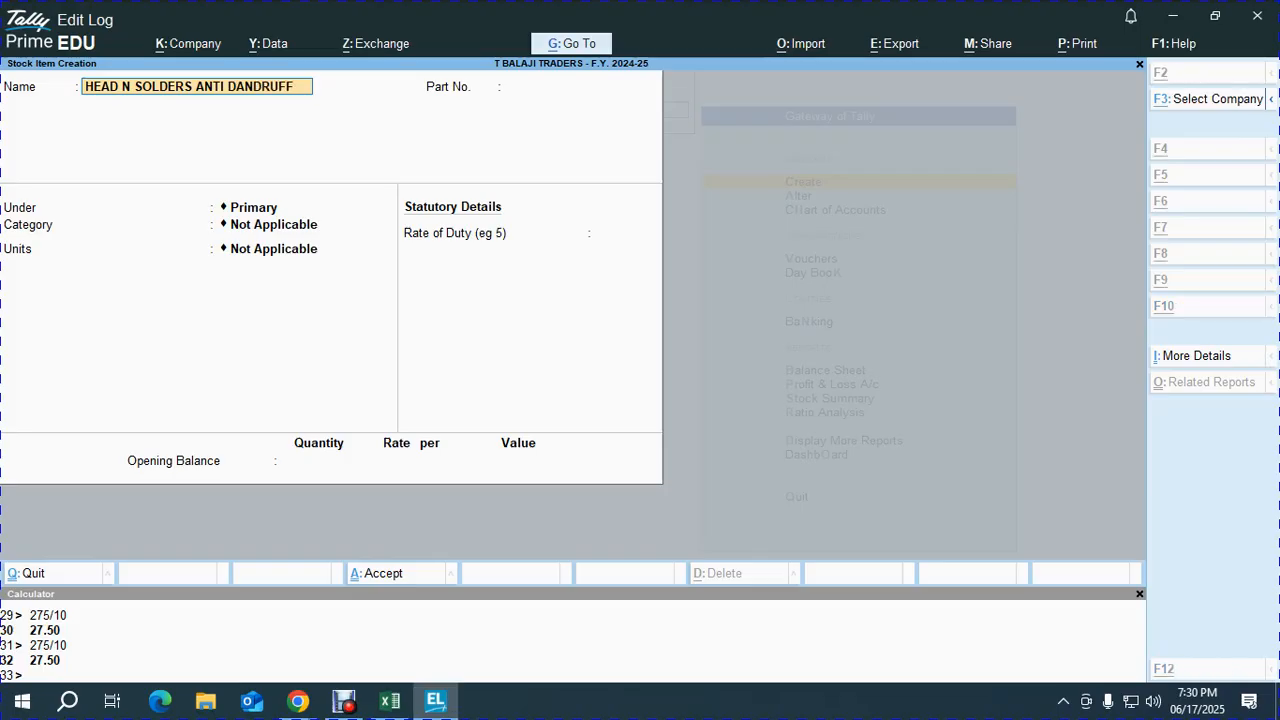
key("alt+Tab")
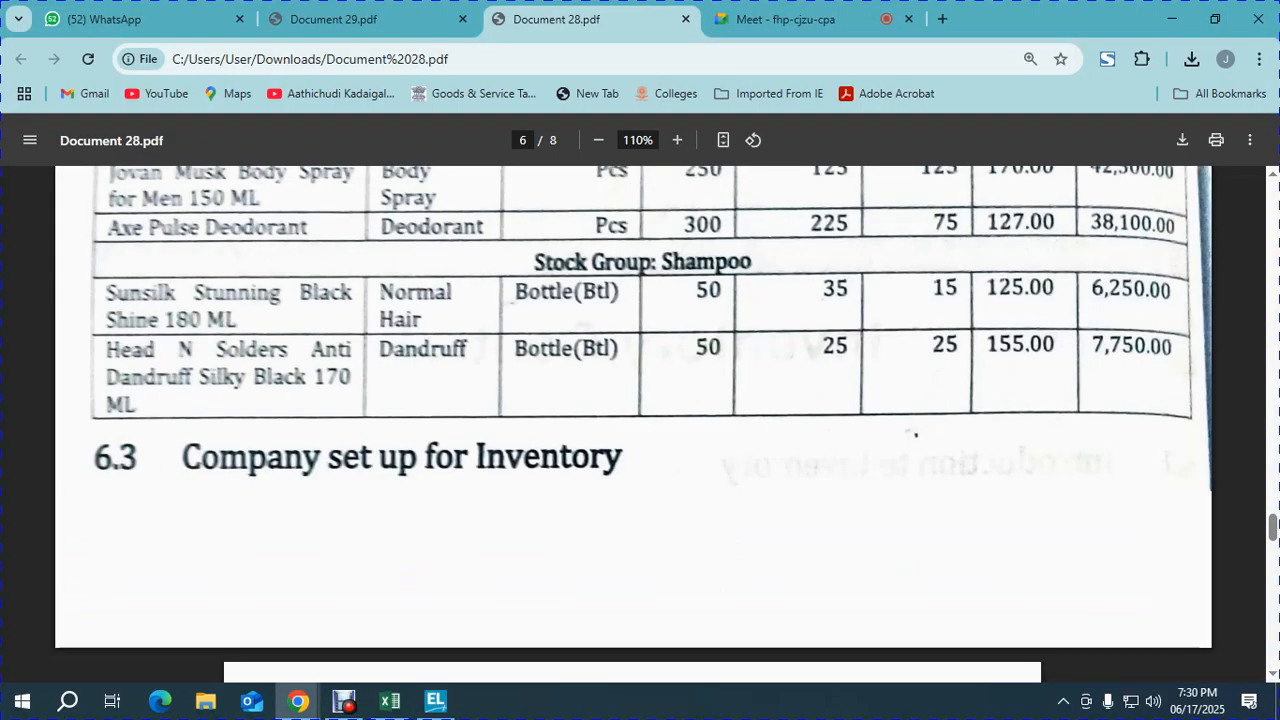
key("alt+Tab")
type("SIL")
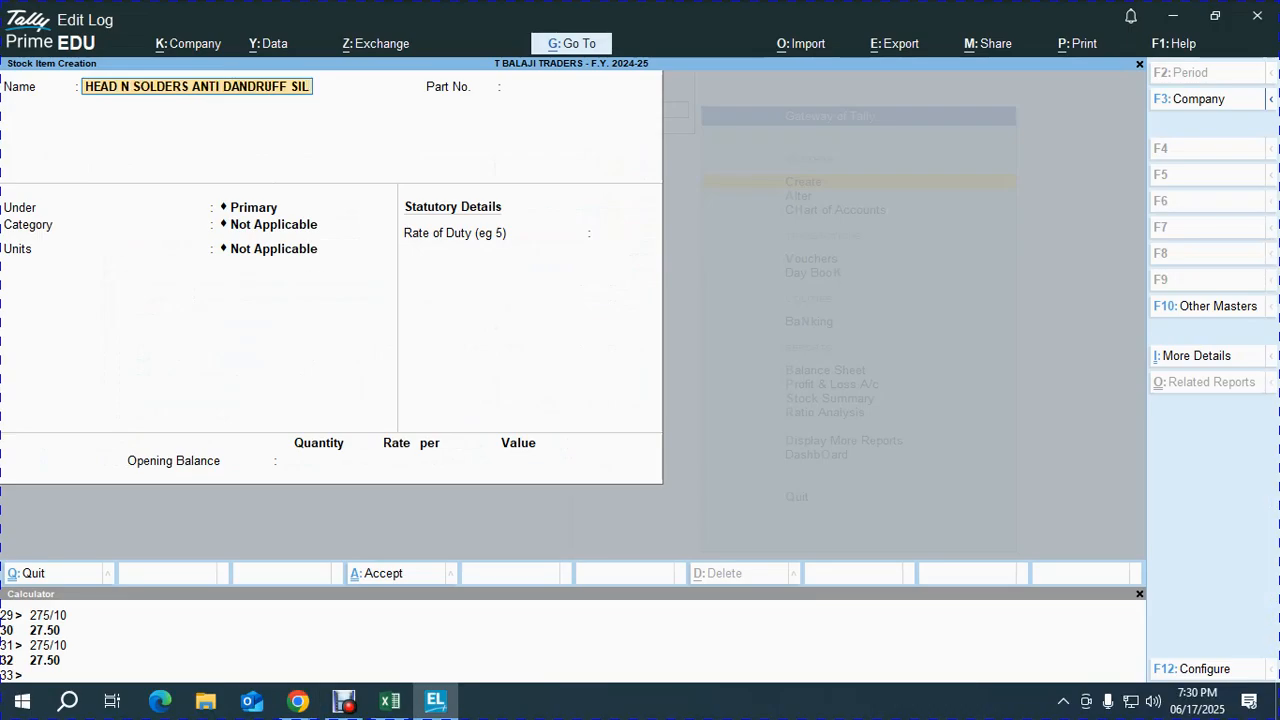
type("KY BLACK")
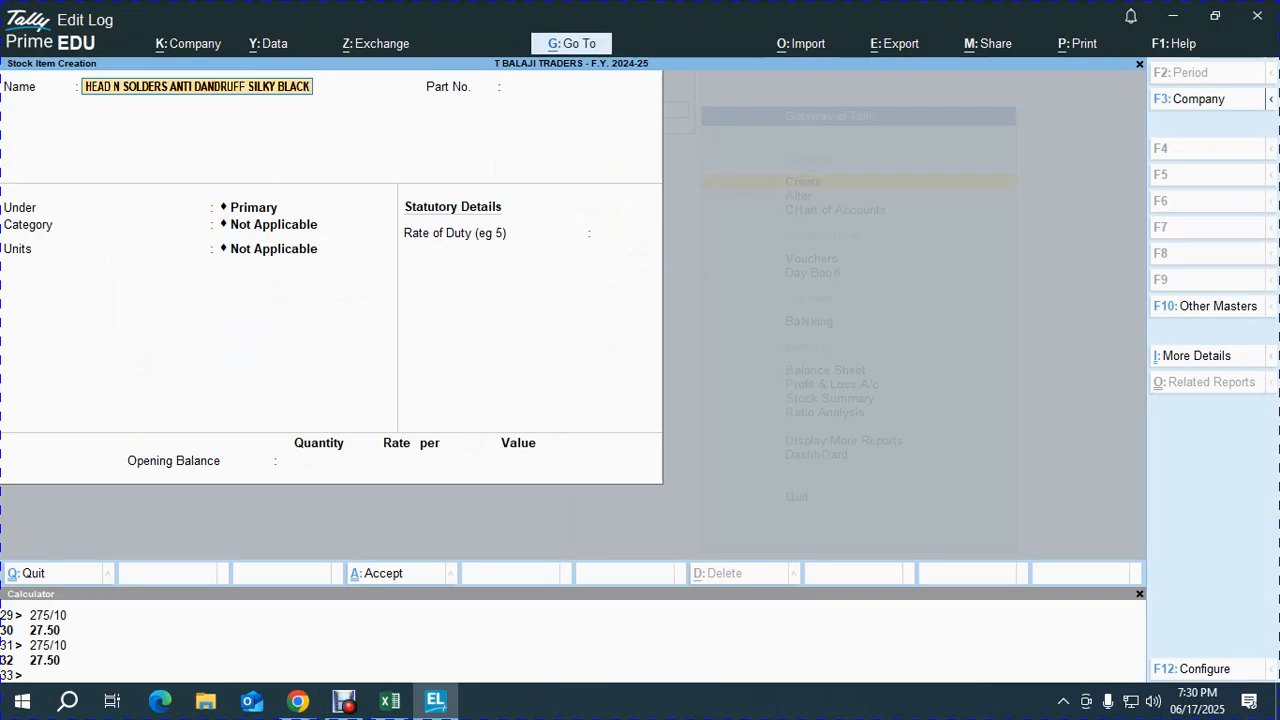
key("BackSpace")
type("K 170 ML")
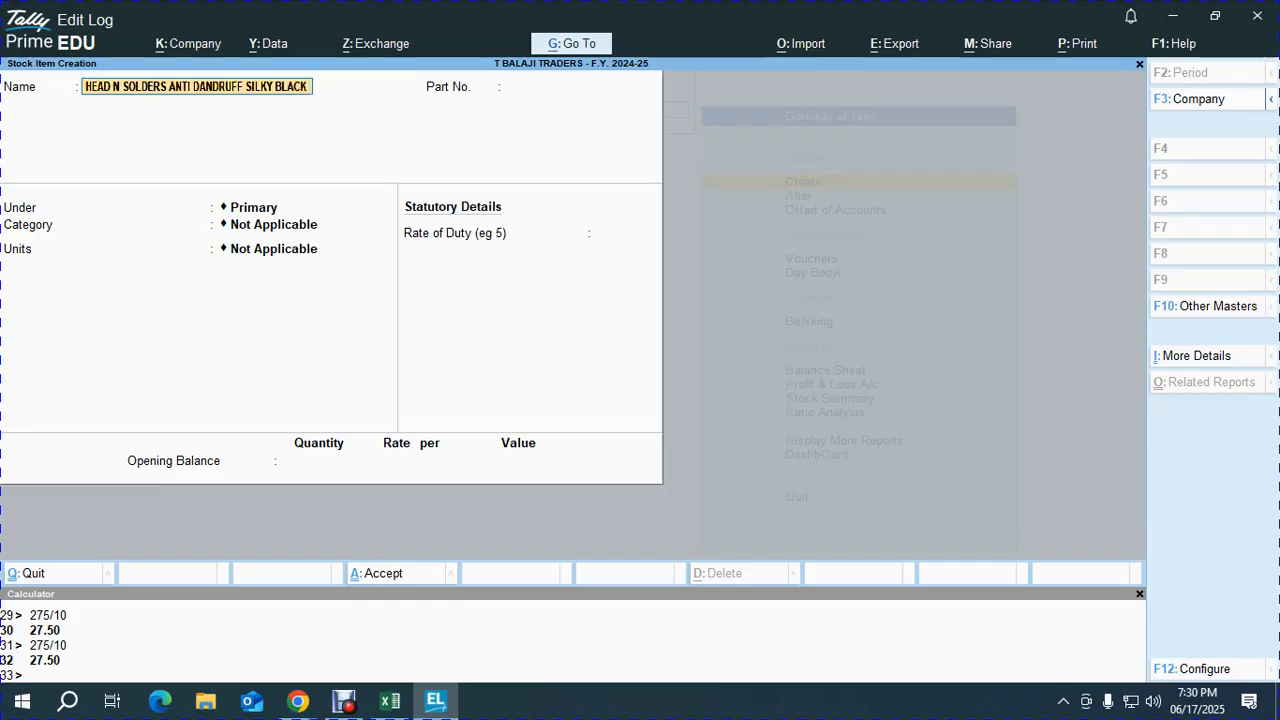
key("Return")
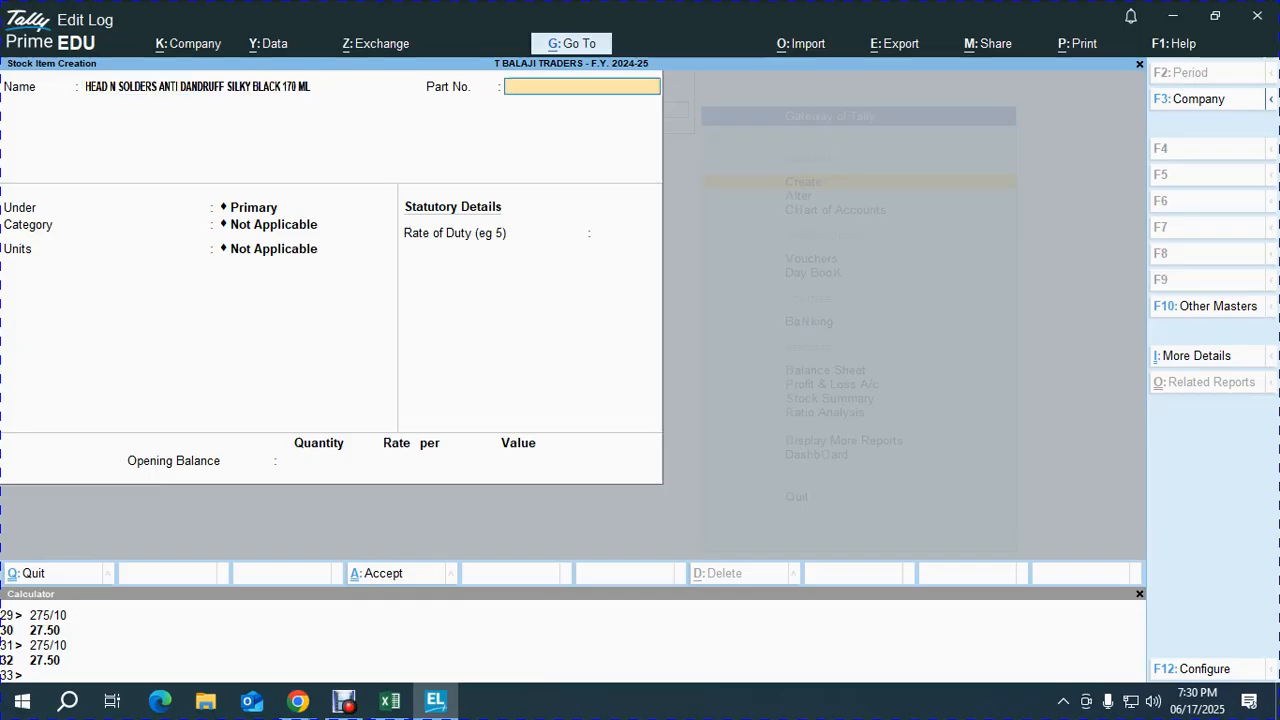
- Set part number 109 after the duplicate 108 is rejected
type("107")
key("BackSpace")
key("BackSpace")
type("08")
key("Return")
key("BackSpace")
key("BackSpace")
key("BackSpace")
type("109")
key("Return")
- Place the item under the Shampoo stock group
key("Down")
key("Down")
key("Down")
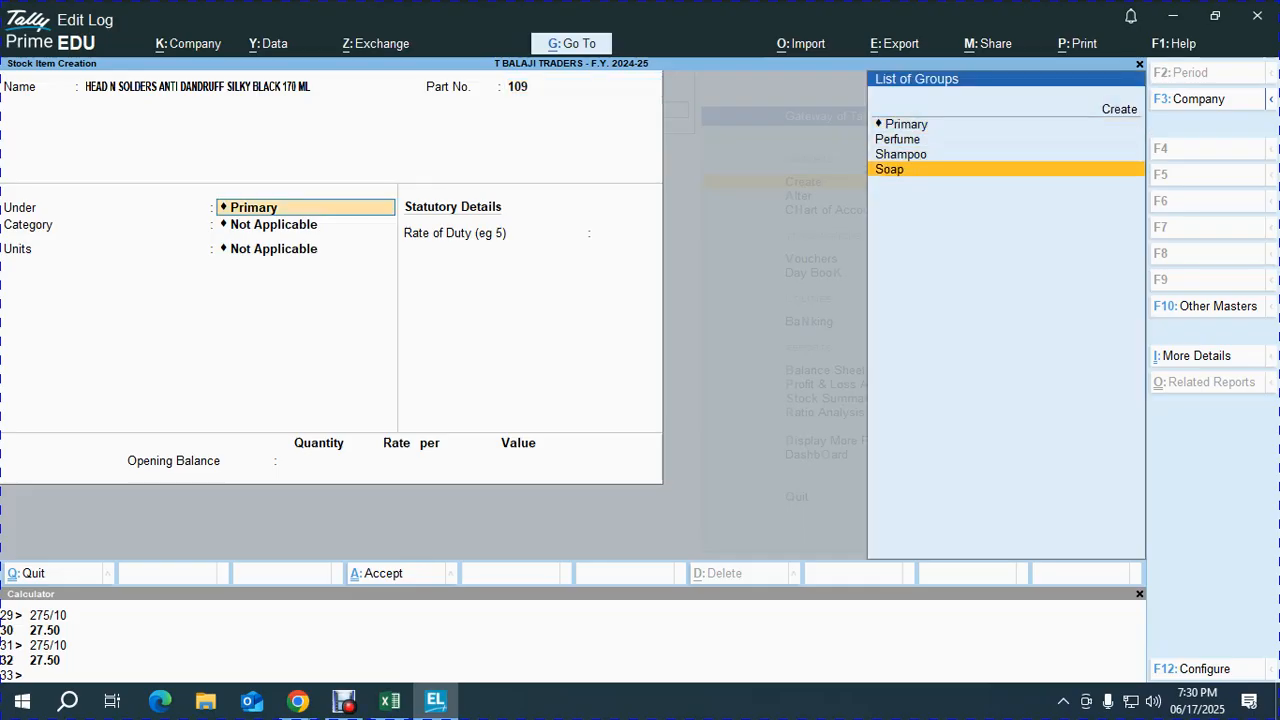
key("alt+Tab")
key("alt+Tab")
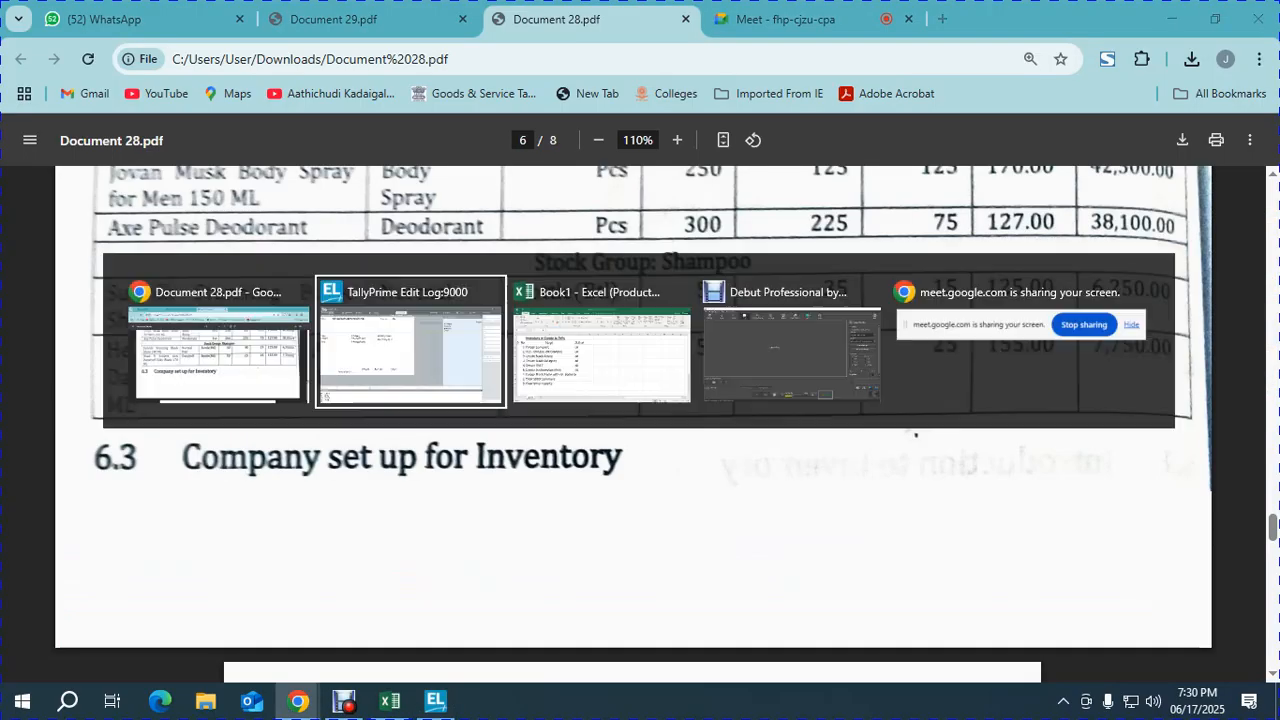
key("Up")
key("Up")
key("Up")
key("Down")
key("Down")
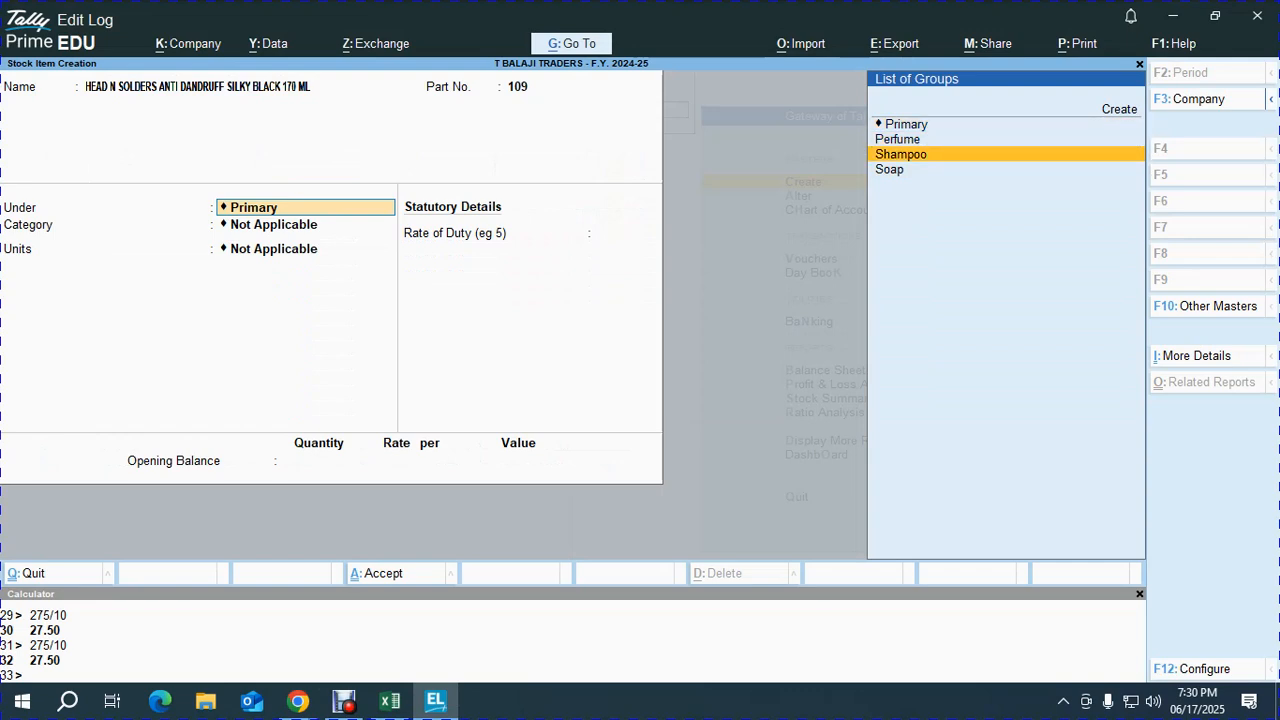
key("Return")
key("alt+Tab")
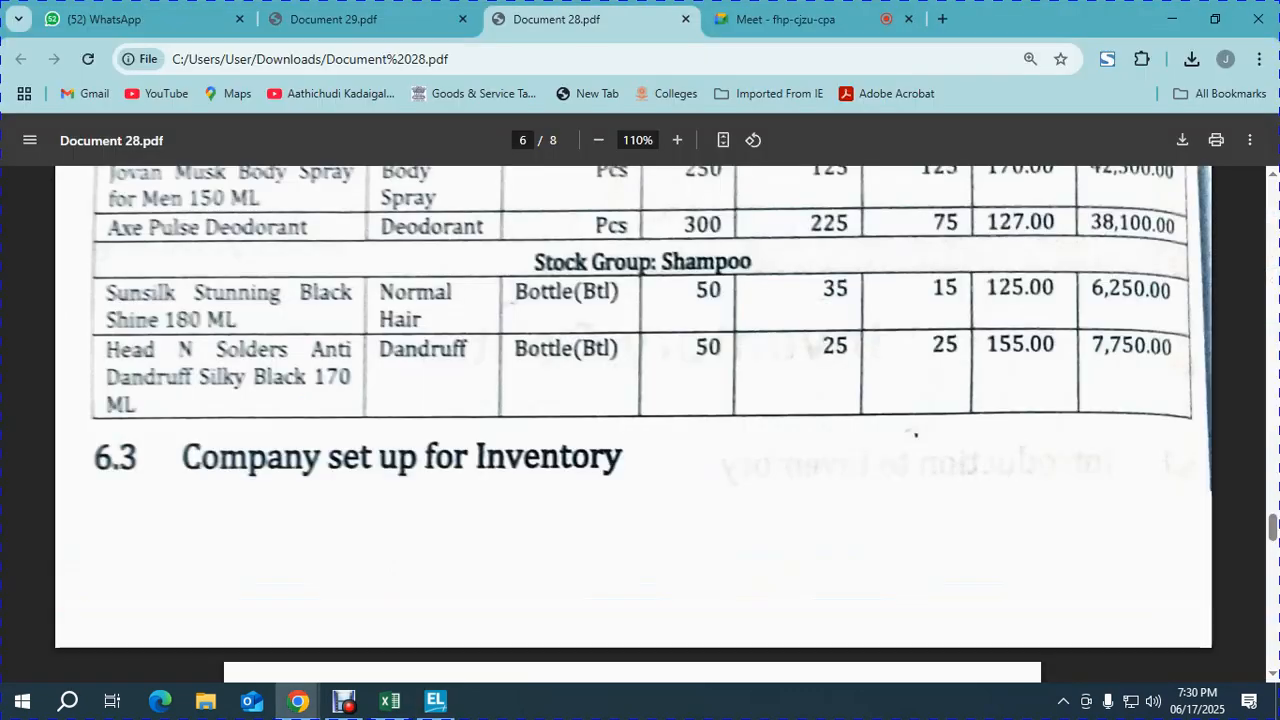
key("alt+Tab")
- Set the HEAD N SOLDERS item's category to DANDRUF HAIR and unit to BTL, and enable standard rates
key("Down")
key("Down")
key("Down")
key("Down")
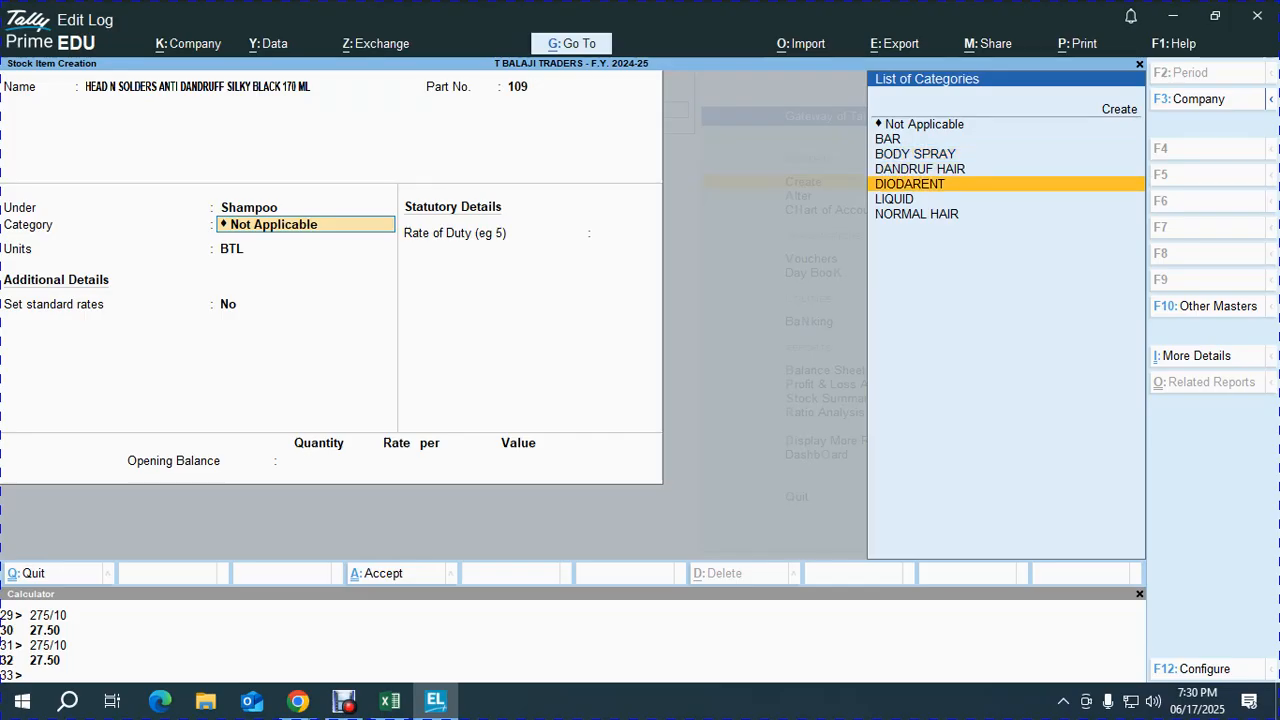
key("Up")
key("Return")
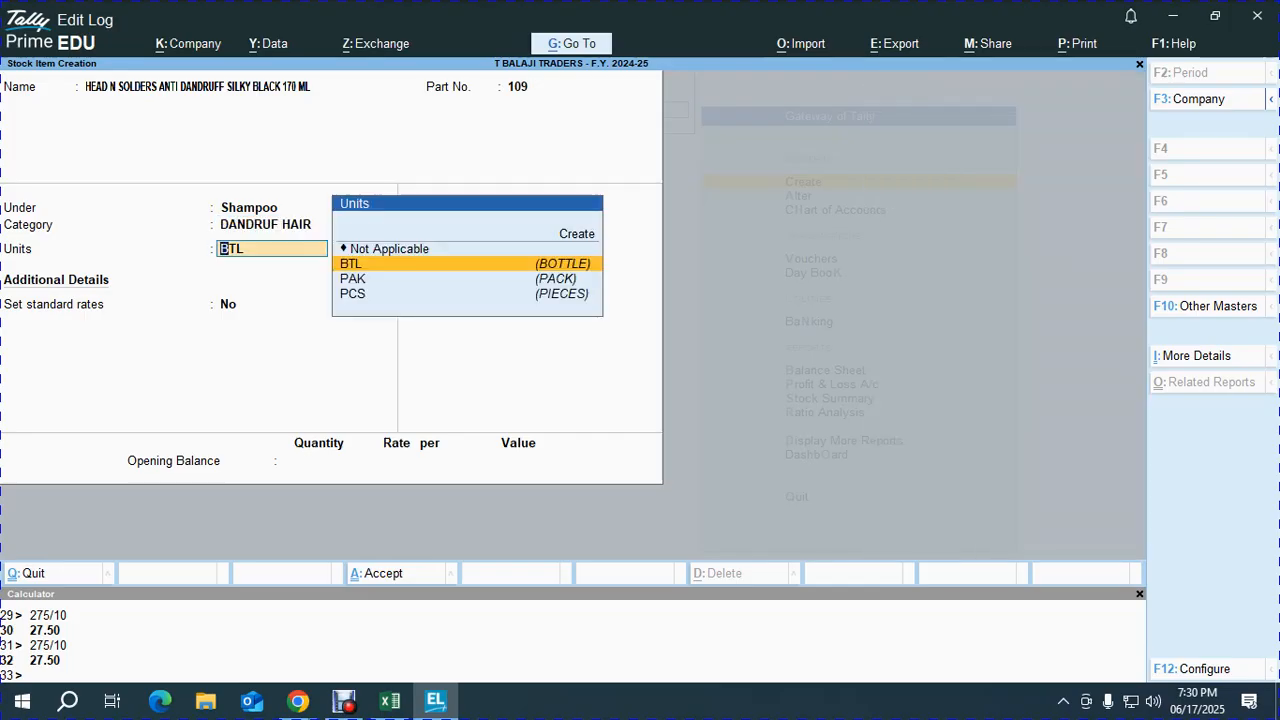
key("alt+Tab")
- Enter standard cost 155, selling price 170 and an opening stock of 50 BTL
key("alt+Tab")
key("Return")
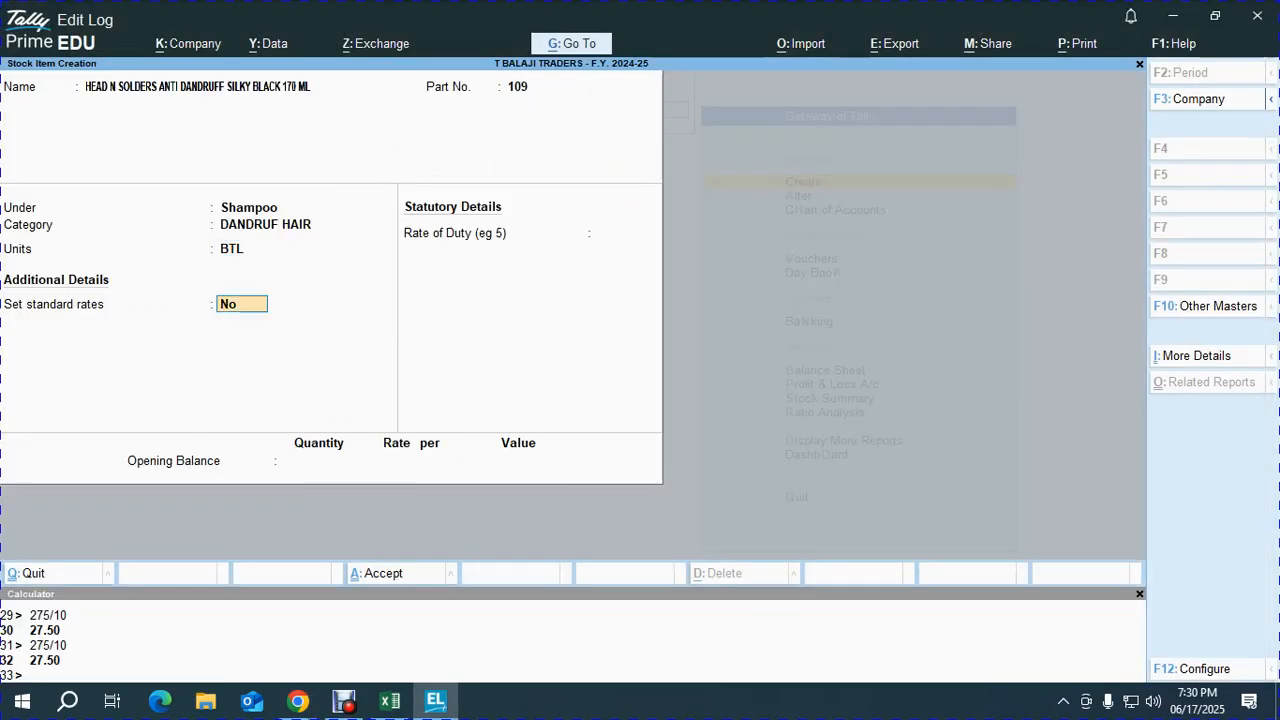
type("y")
key("Return")
key("alt+Tab")
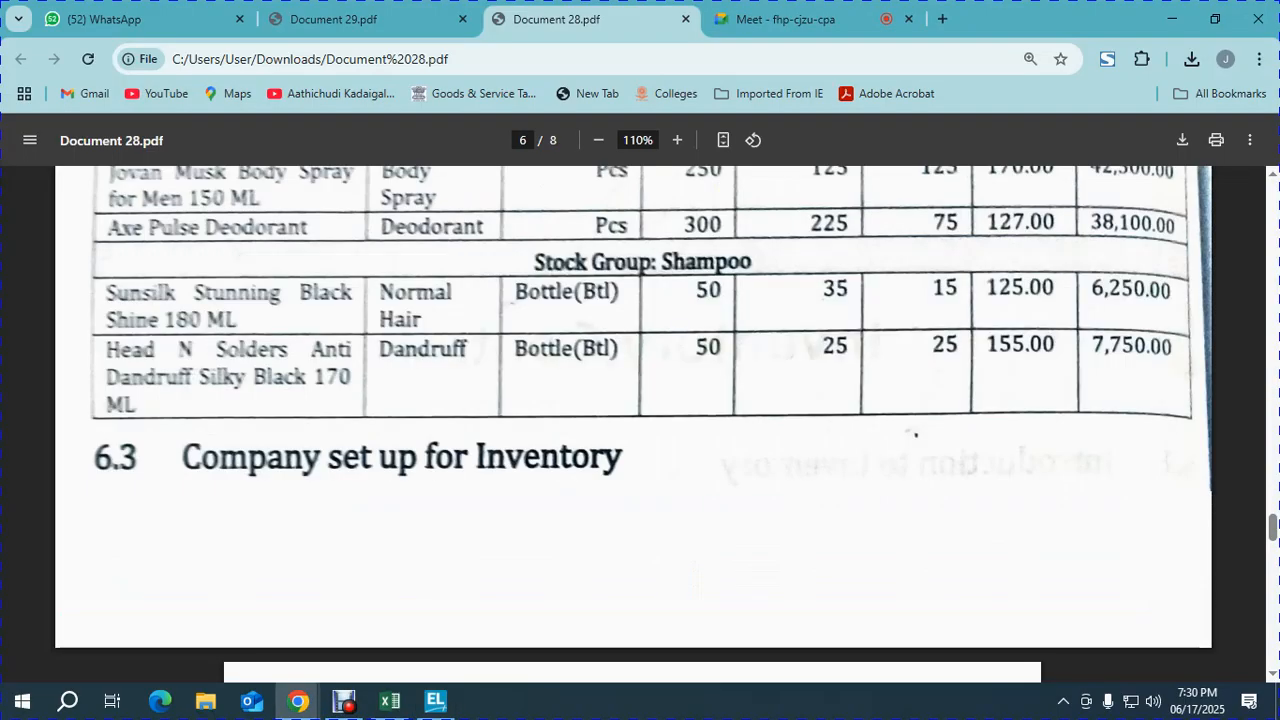
key("alt+Tab")
type("155")
key("Return")
key("Return")
key("Return")
type("170")
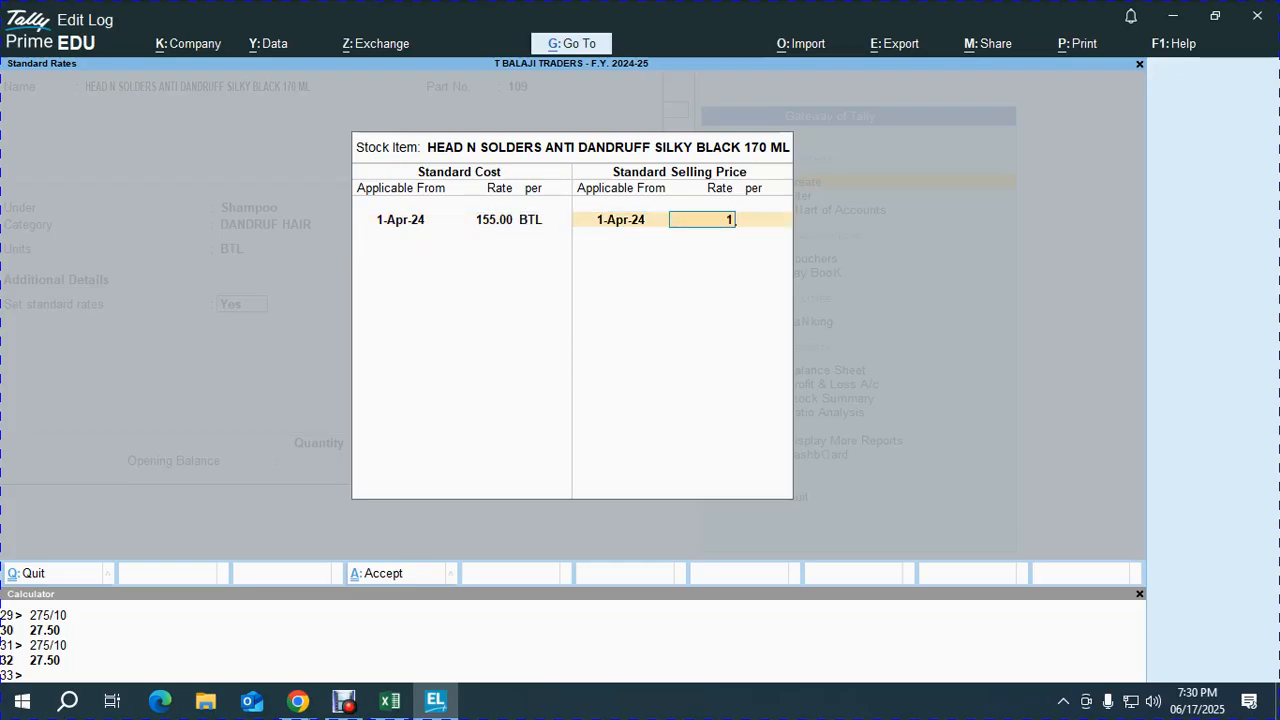
key("Return")
key("Return")
- Allocate the opening stock as 25 BTL each to KATHRA and CHOWK at rate 155
key("Return")
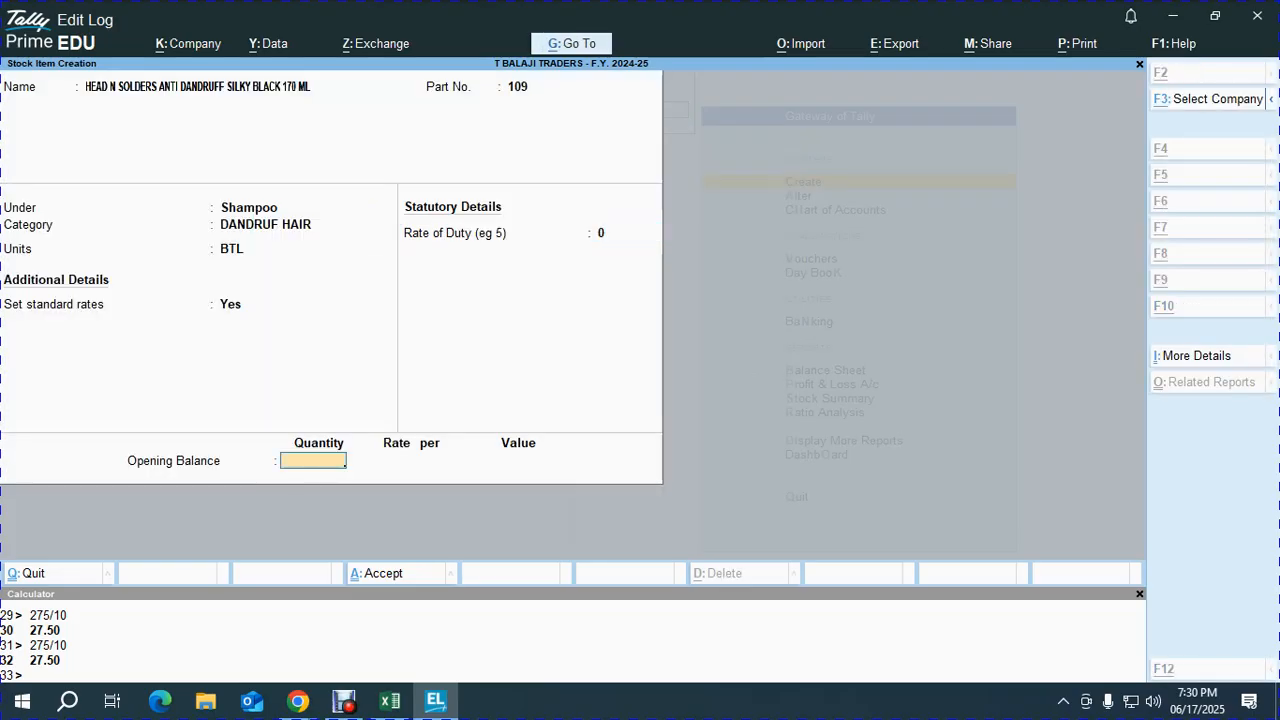
key("alt+Tab")
key("alt+Tab")
type("50")
key("Return")
key("Down")
key("Return")
type("25 BTL")
key("Return")
key("alt+Tab")
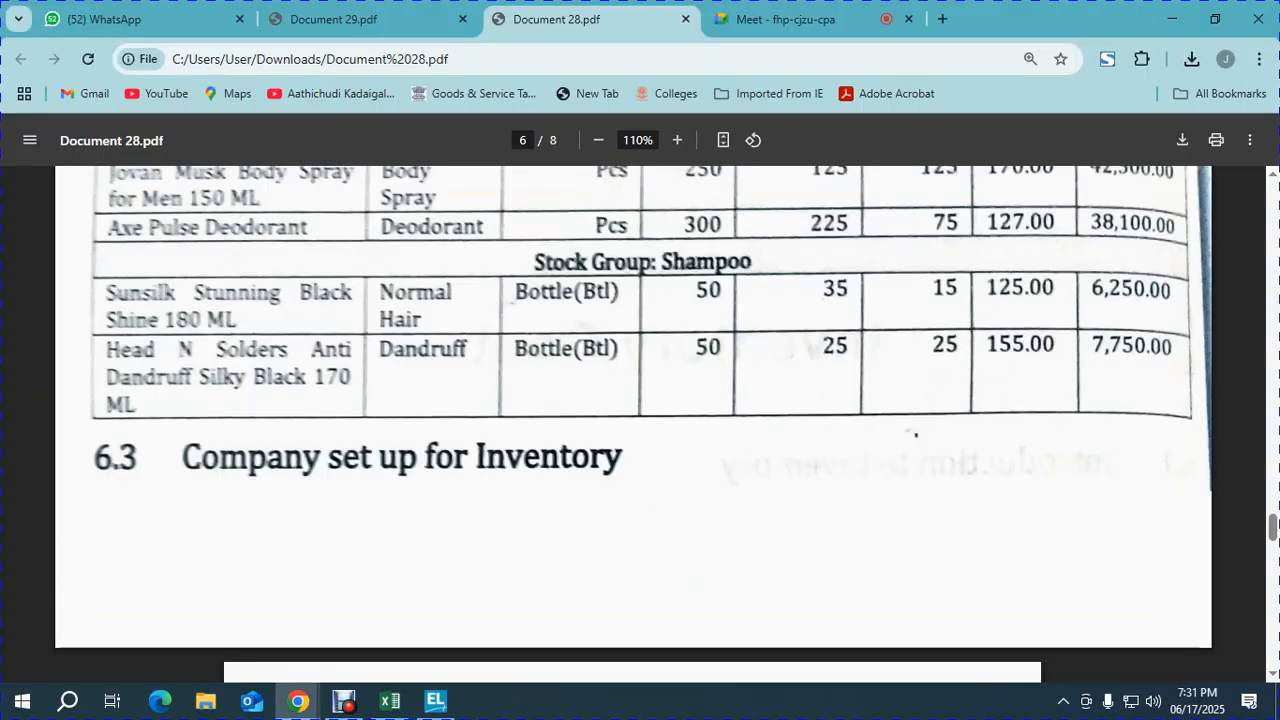
key("alt+Tab")
type("155")
key("Return")
key("Return")
key("Return")
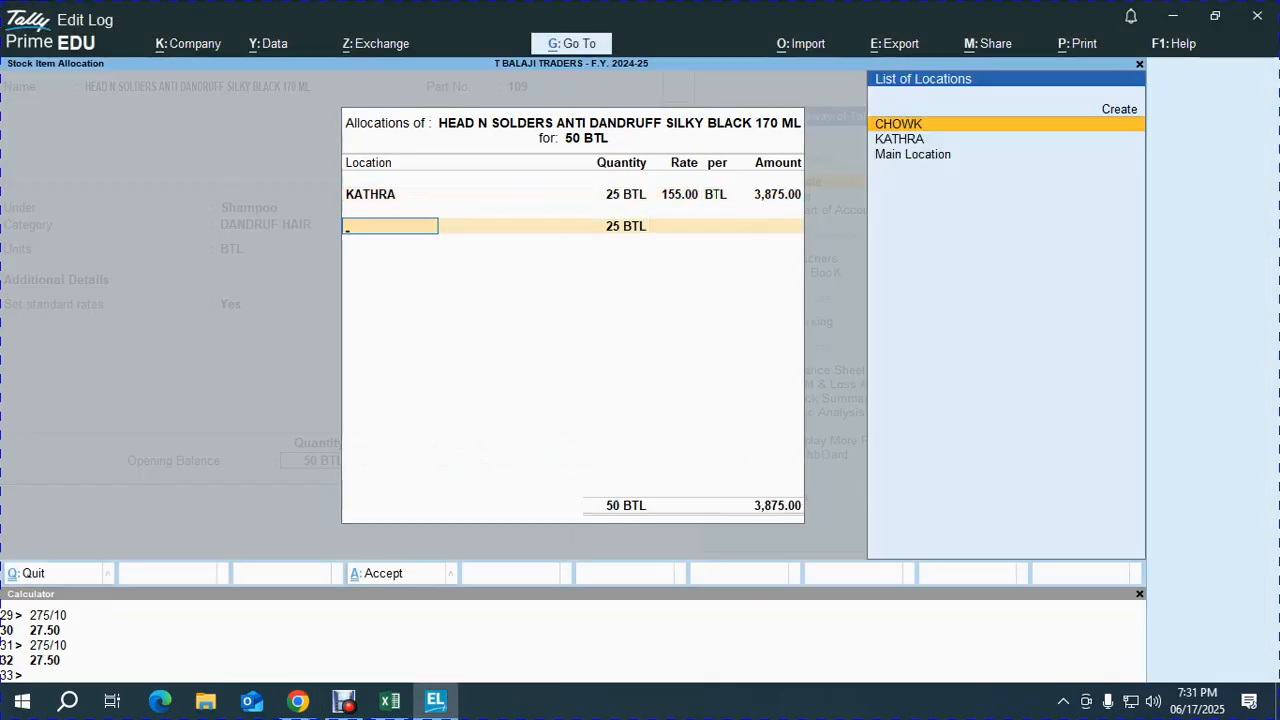
key("Return")
key("Return")
type("155")
key("Return")
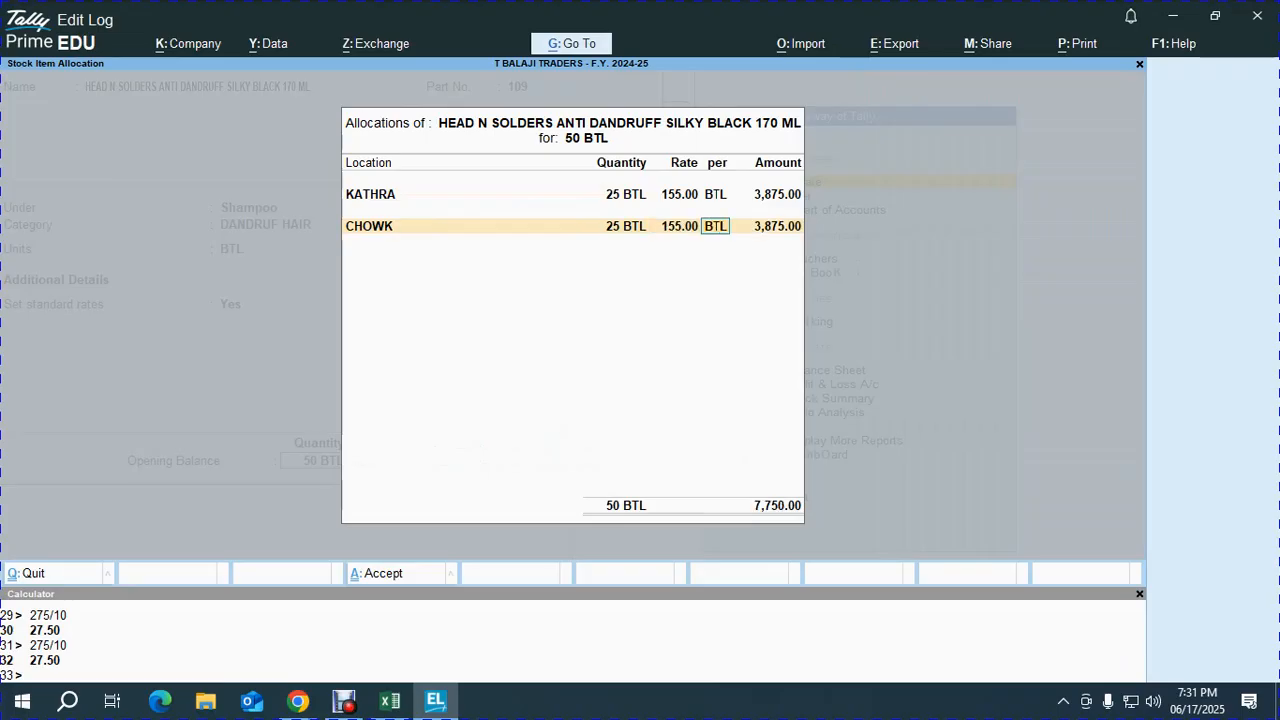
key("alt+Tab")
key("alt+Tab")
key("Return")
key("Return")
key("Return")
key("Return")
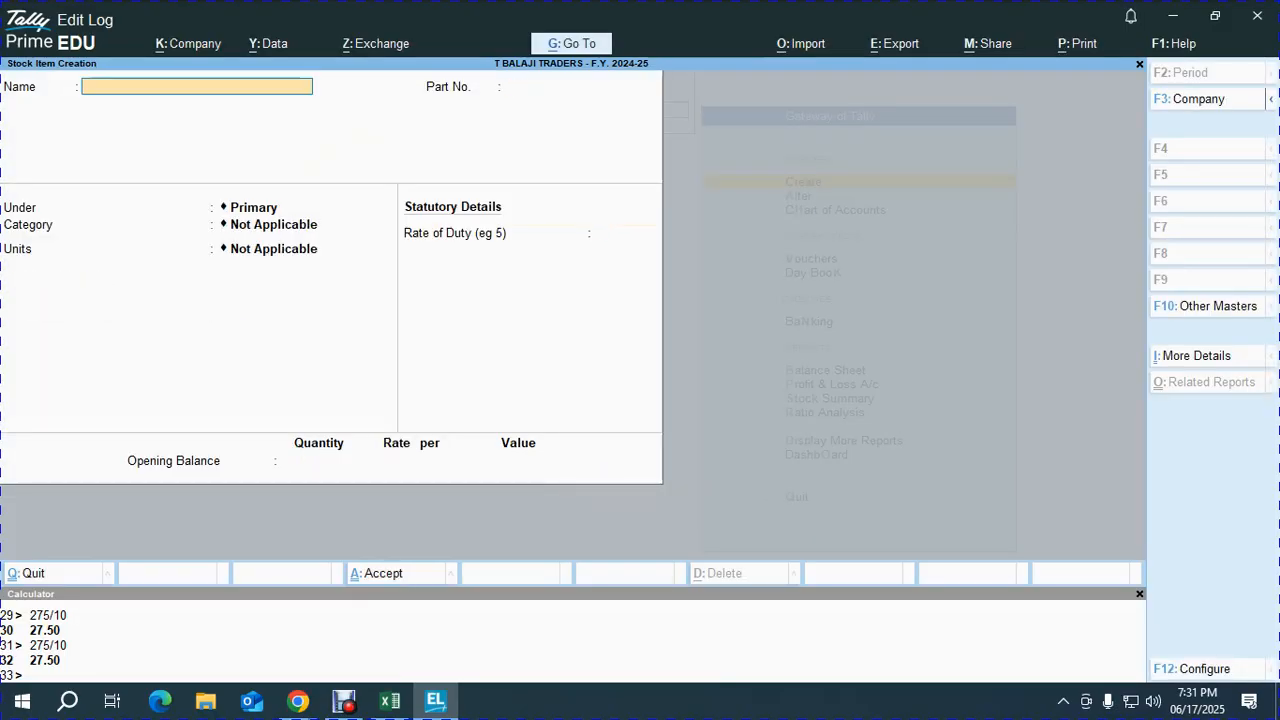
- Create stock item DOVE MOSTURISING SOAP with part number 105 under the Soap group
key("alt+Tab")
scroll(640, 420, "up", 7)
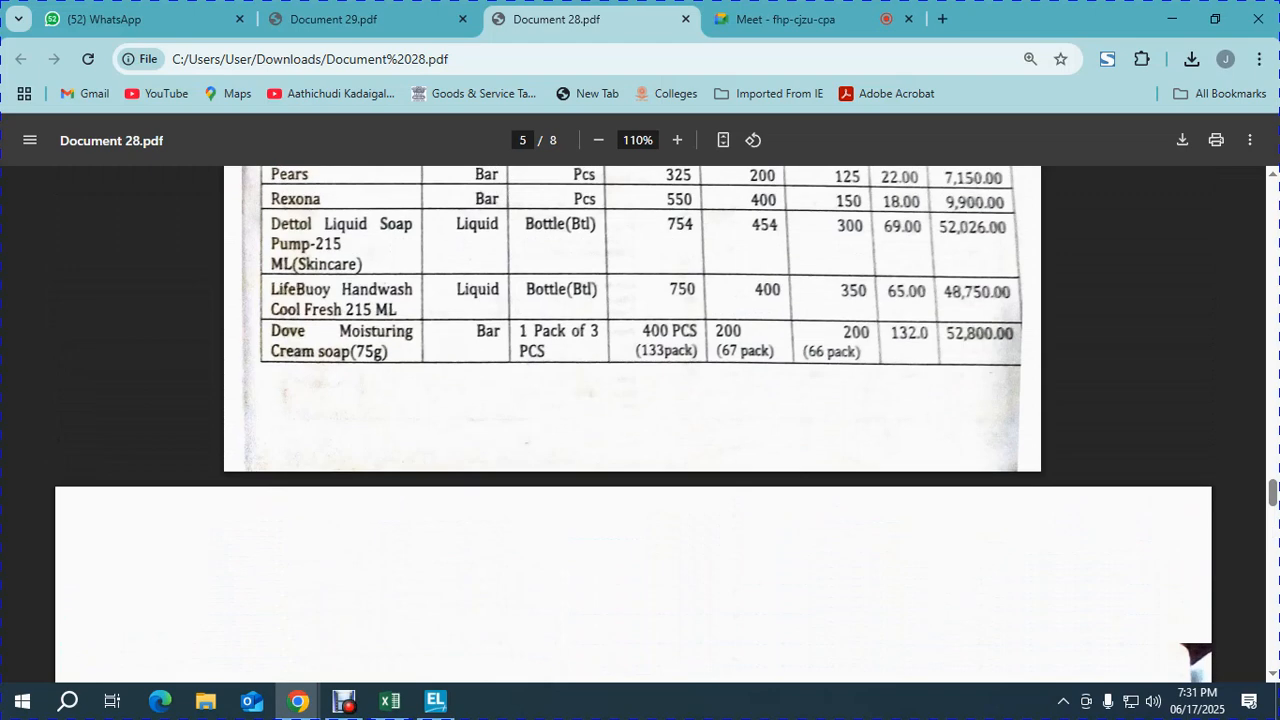
key("alt+Tab")
type("DOVE MOSTURISING SO")
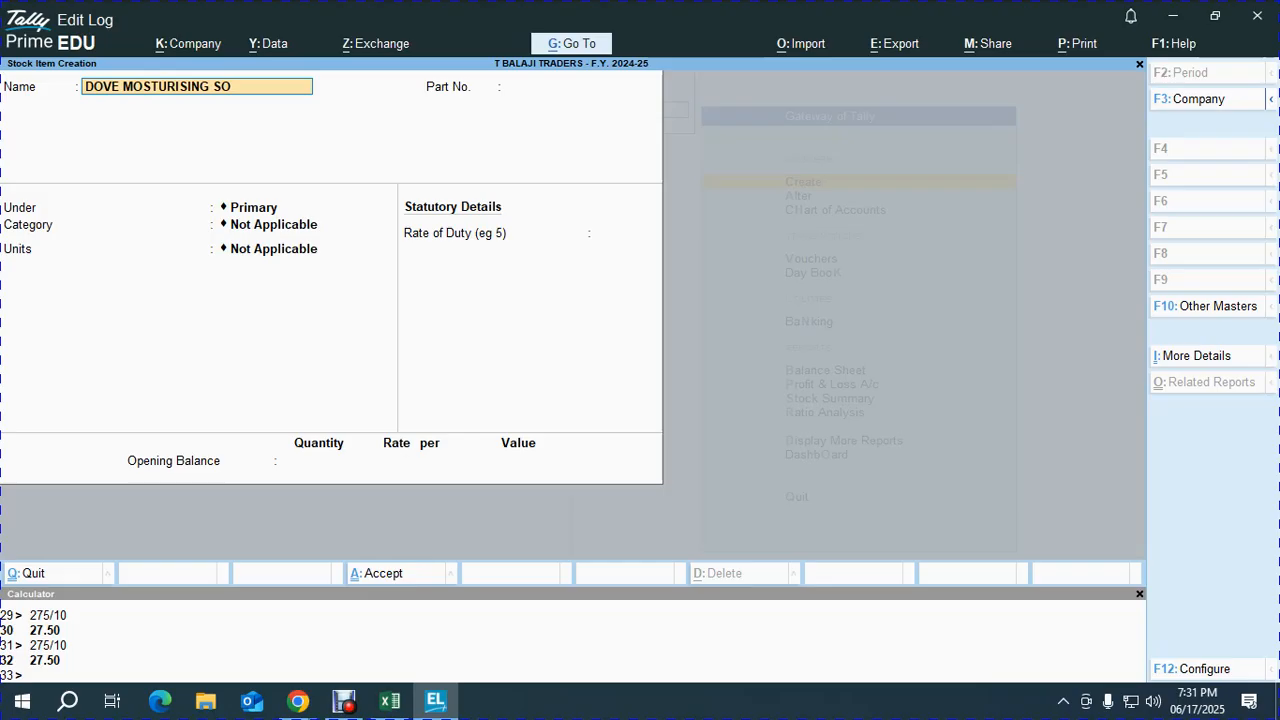
key("Return")
type("105")
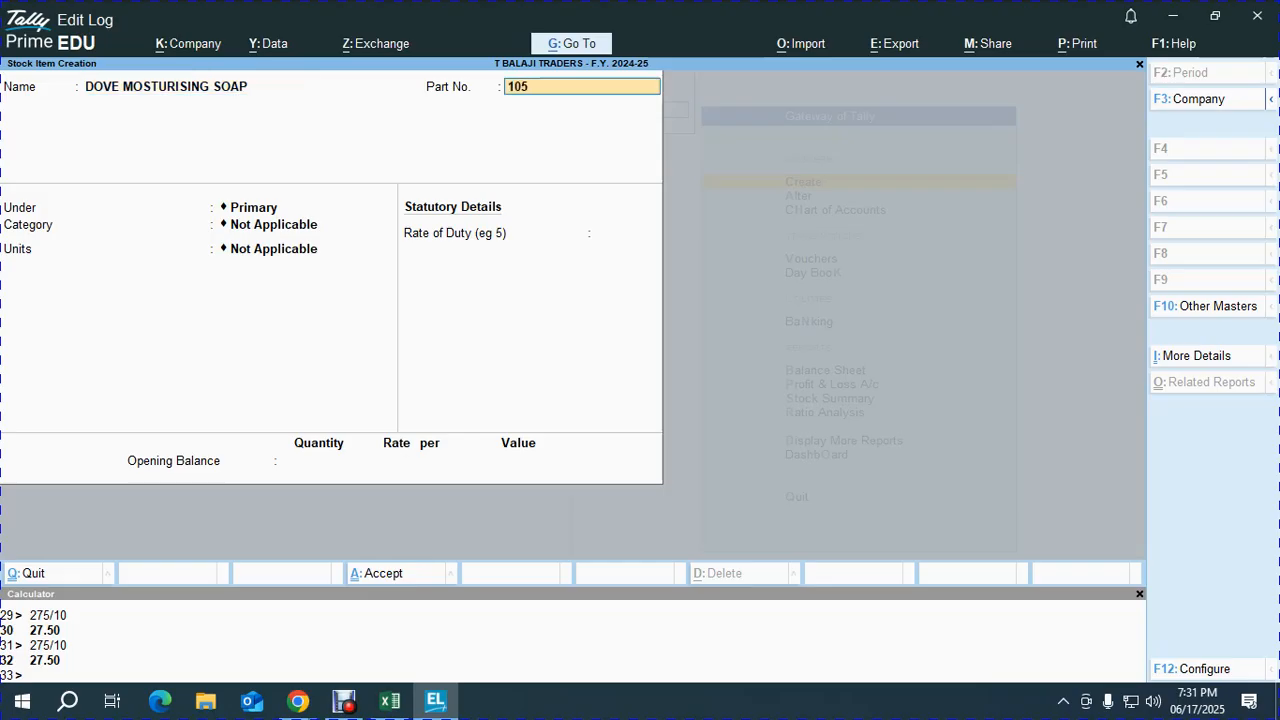
key("Return")
key("Down")
key("Down")
key("Down")
key("Return")
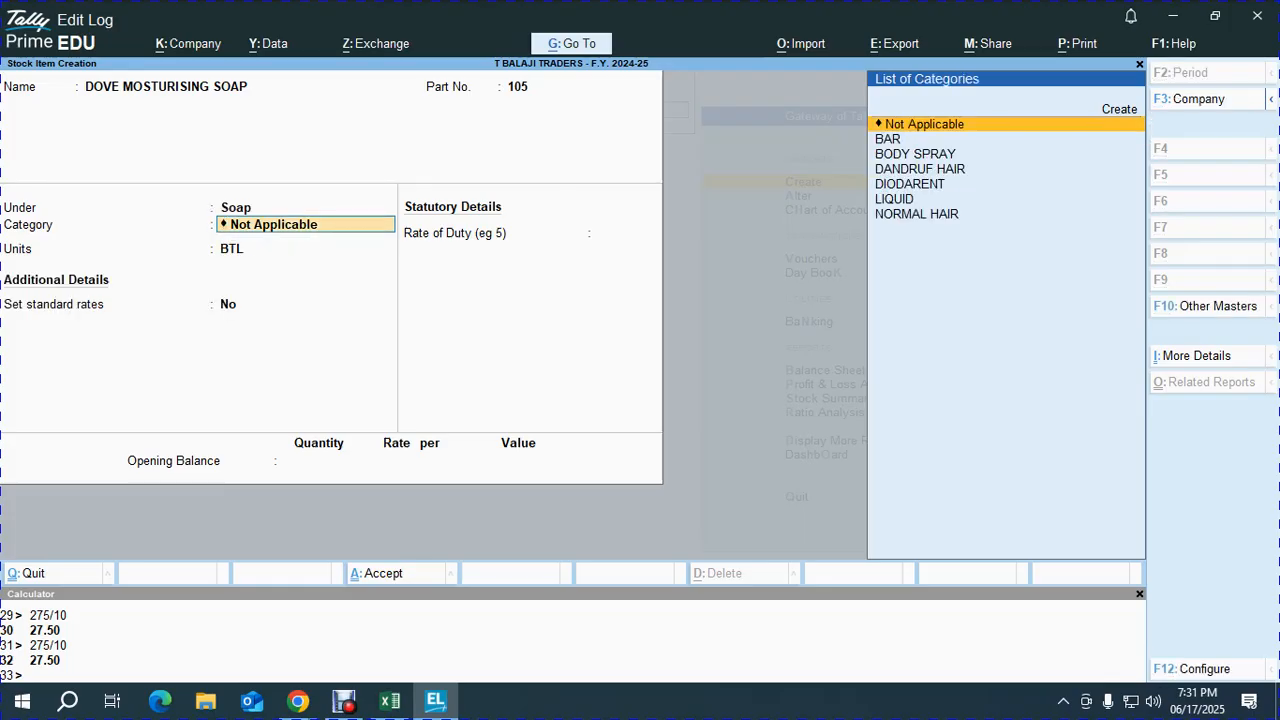
- Set the DOVE MOSTURISING SOAP category to BAR
key("alt+Tab")
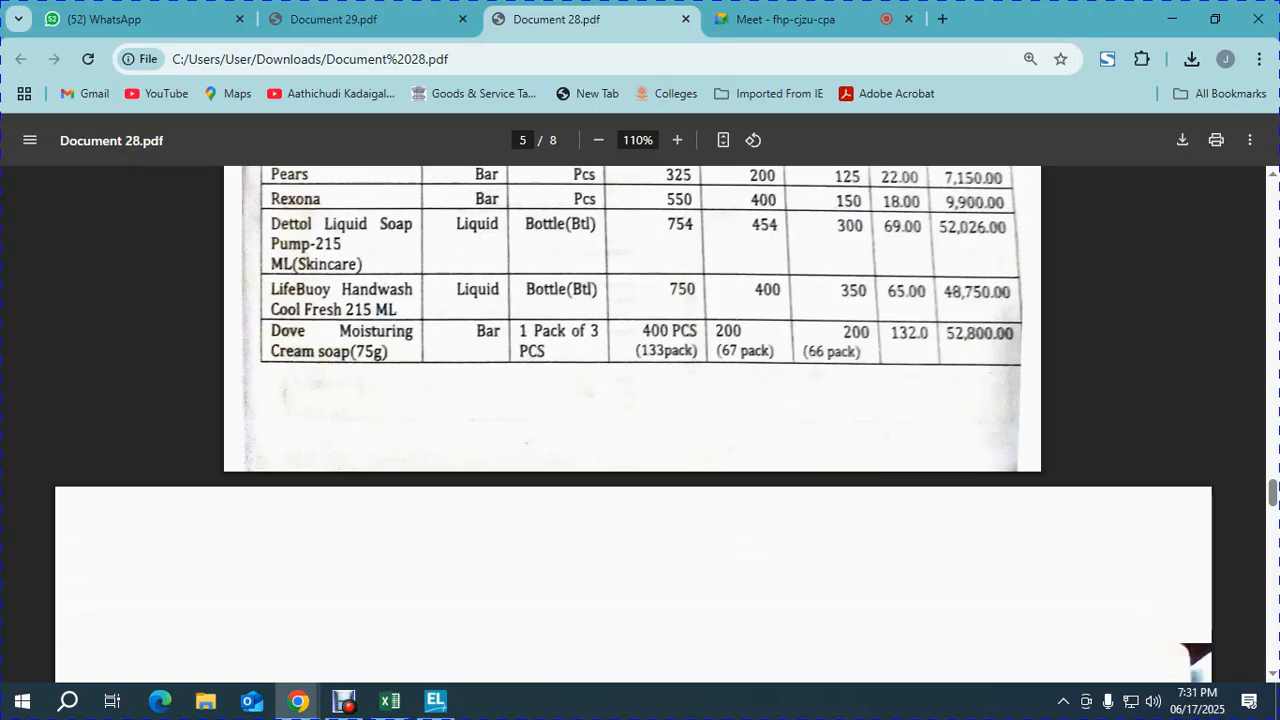
key("alt+Tab")
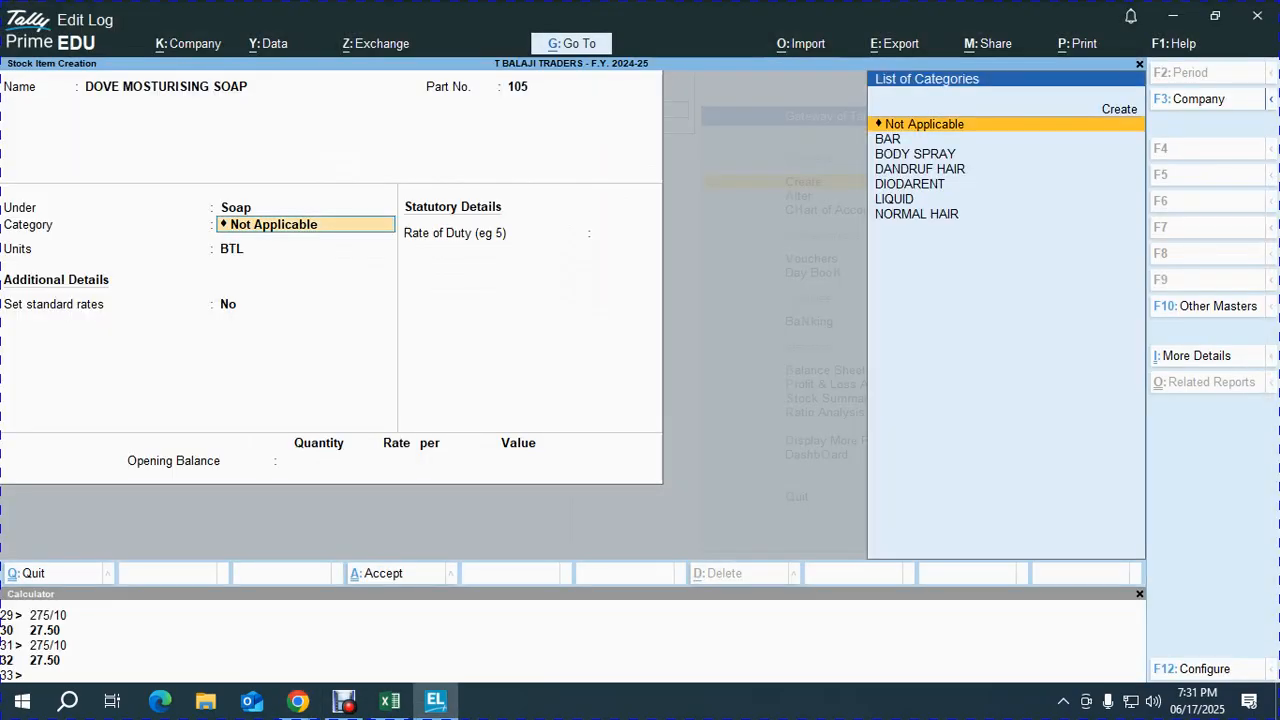
key("Down")
key("Down")
key("Up")
key("Return")
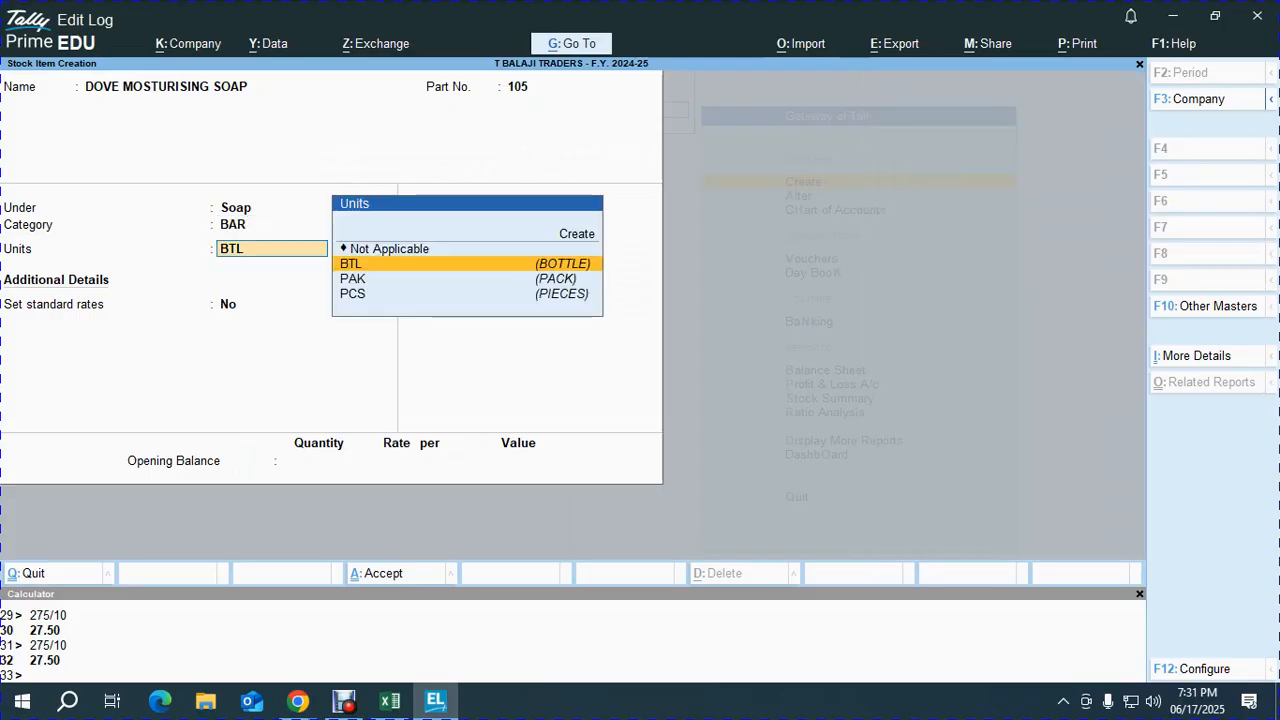
- Open a new Chrome tab to start a Google search
key("alt+Tab")
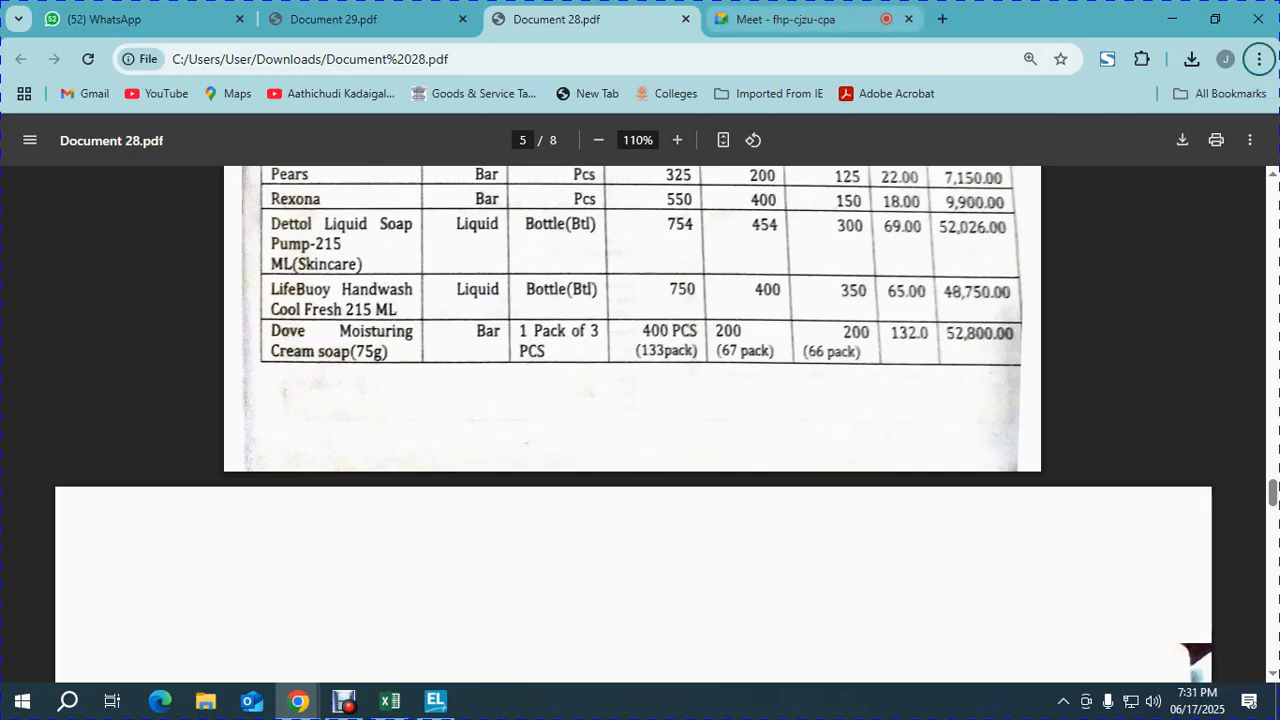
key("ctrl+t")
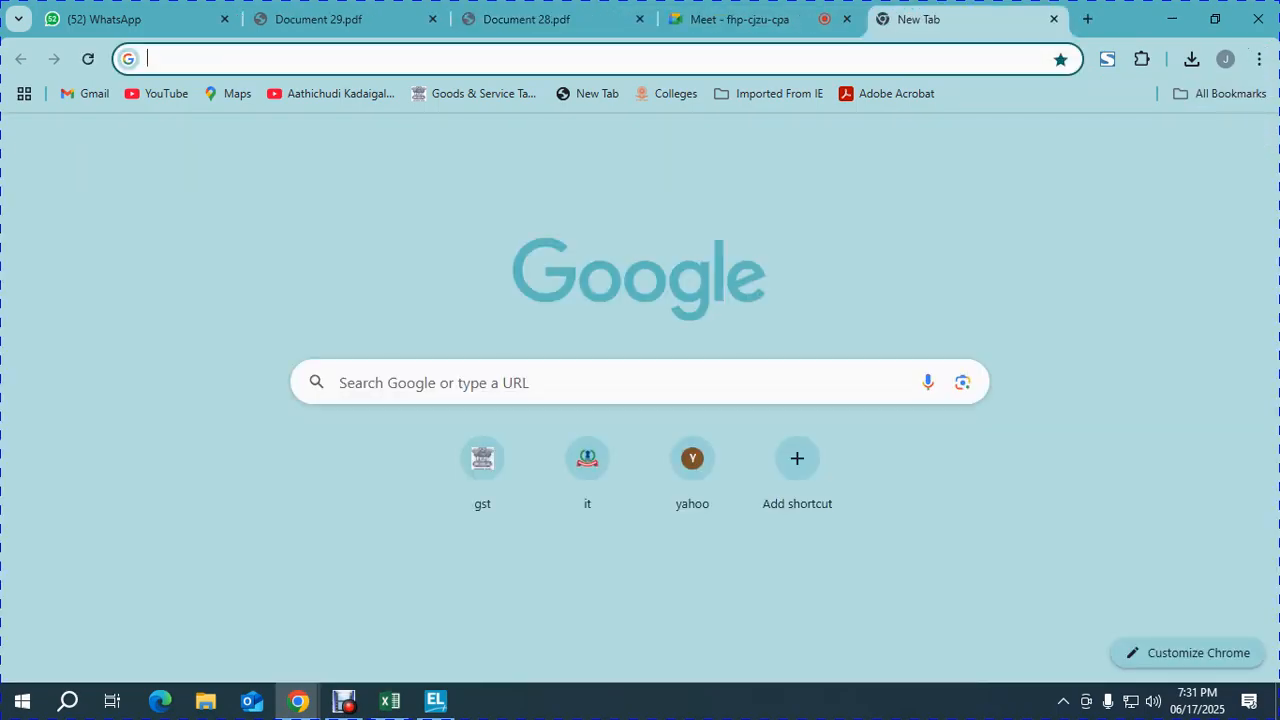
left_click(434, 383)
- Search Google Images for 'LUX BUDLE', then go back to the Document 28.pdf price list
type("LUX BUDLE")
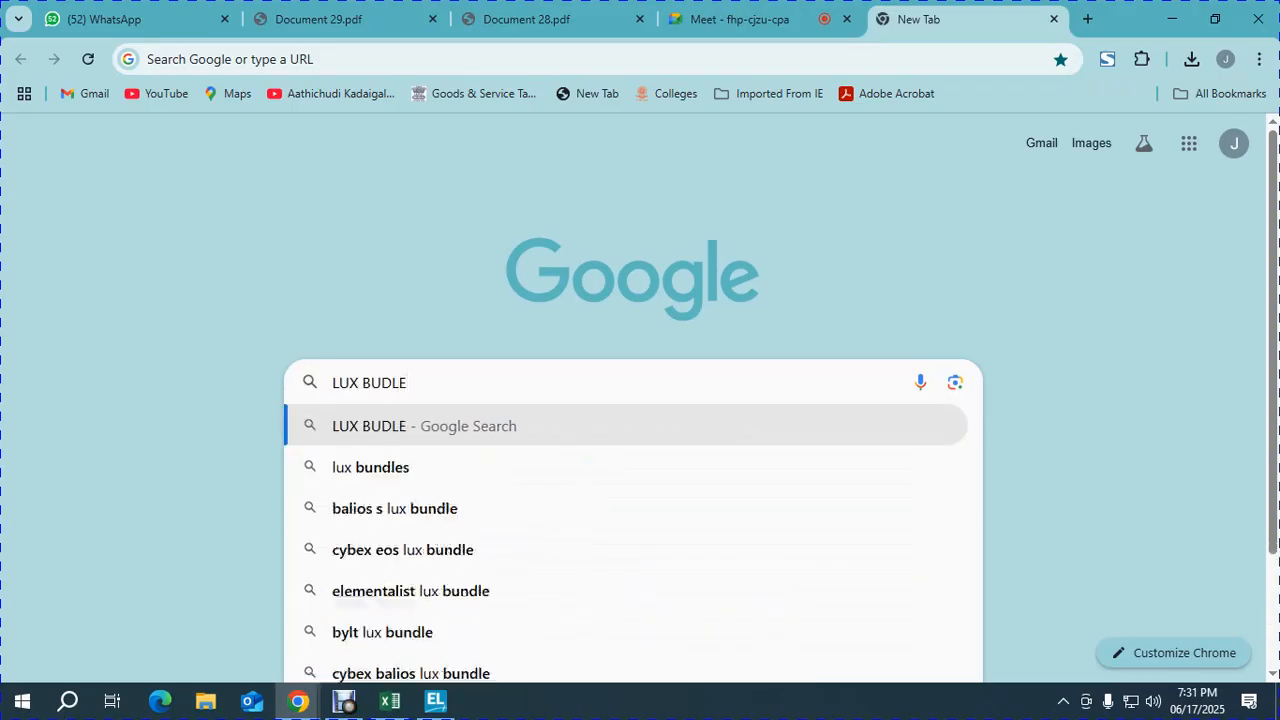
key("Return")
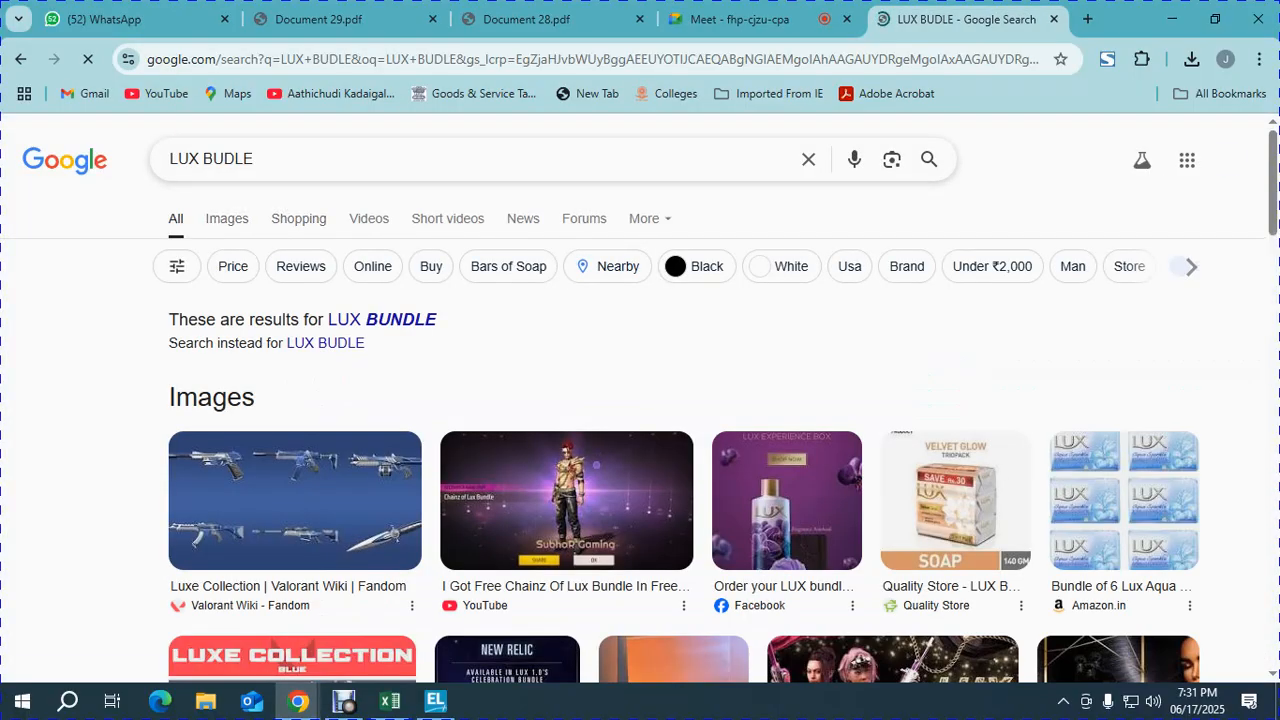
left_click(227, 218)
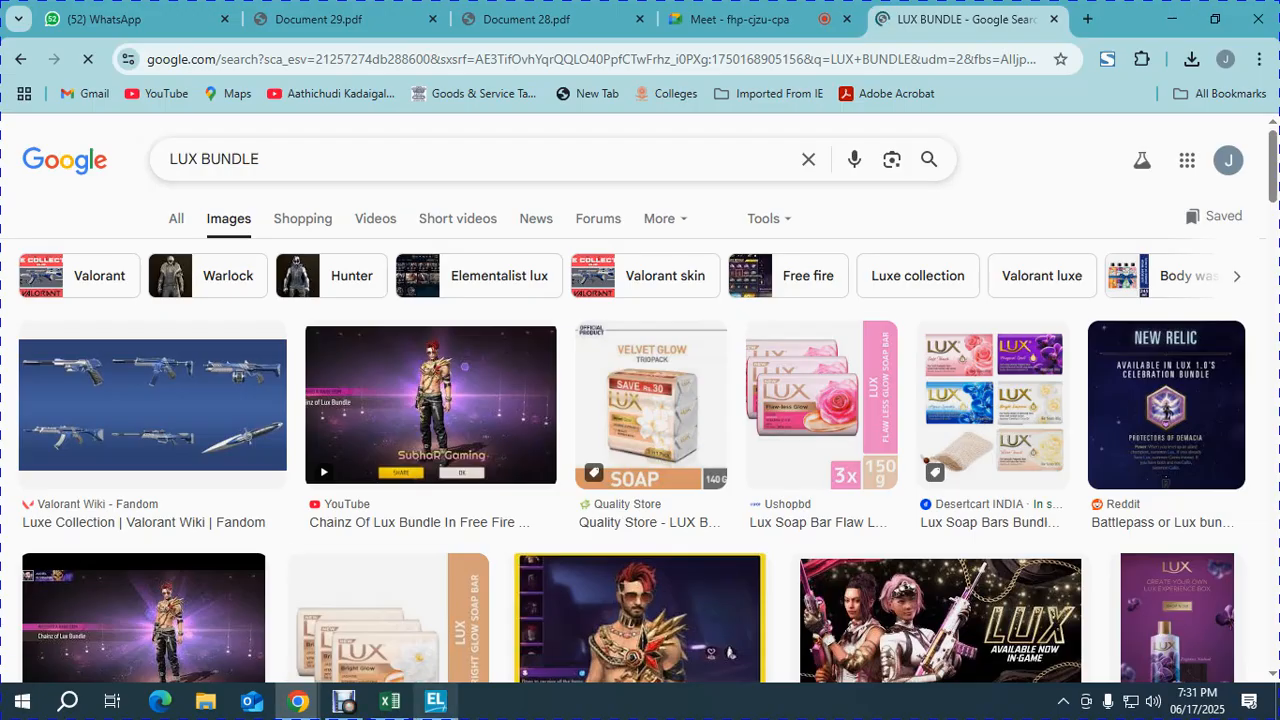
left_click(435, 700)
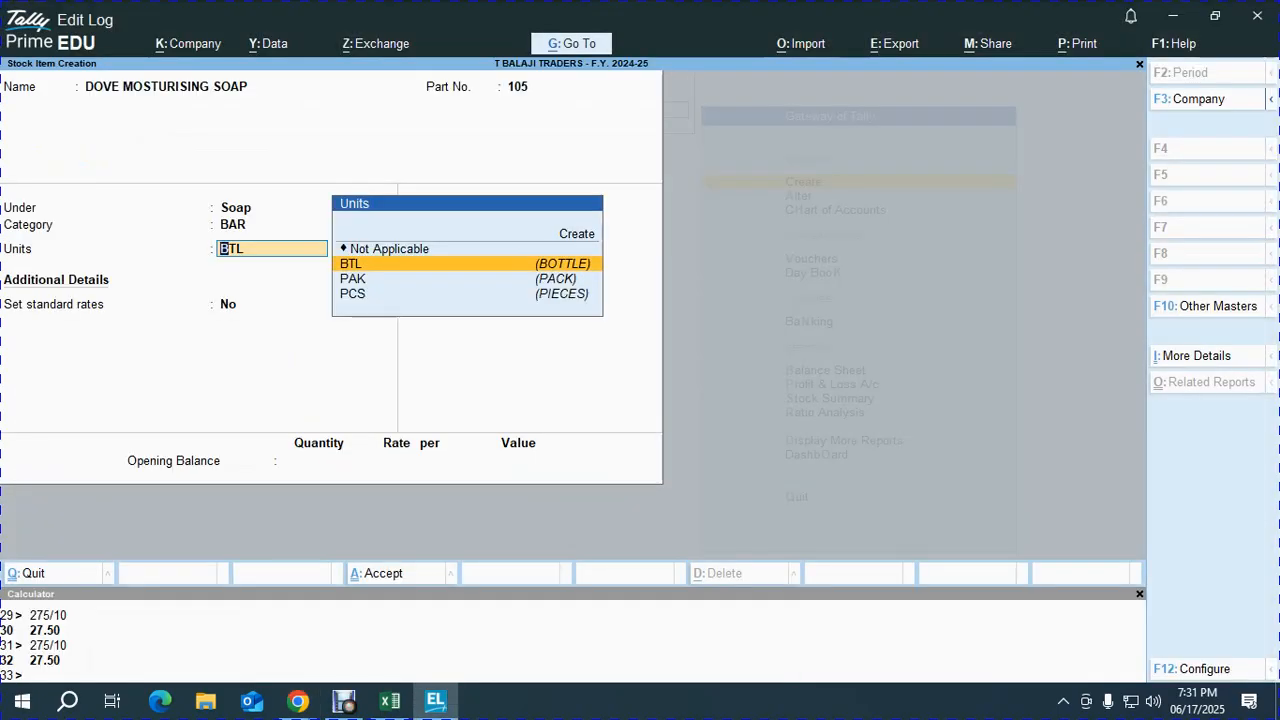
key("alt+Tab")
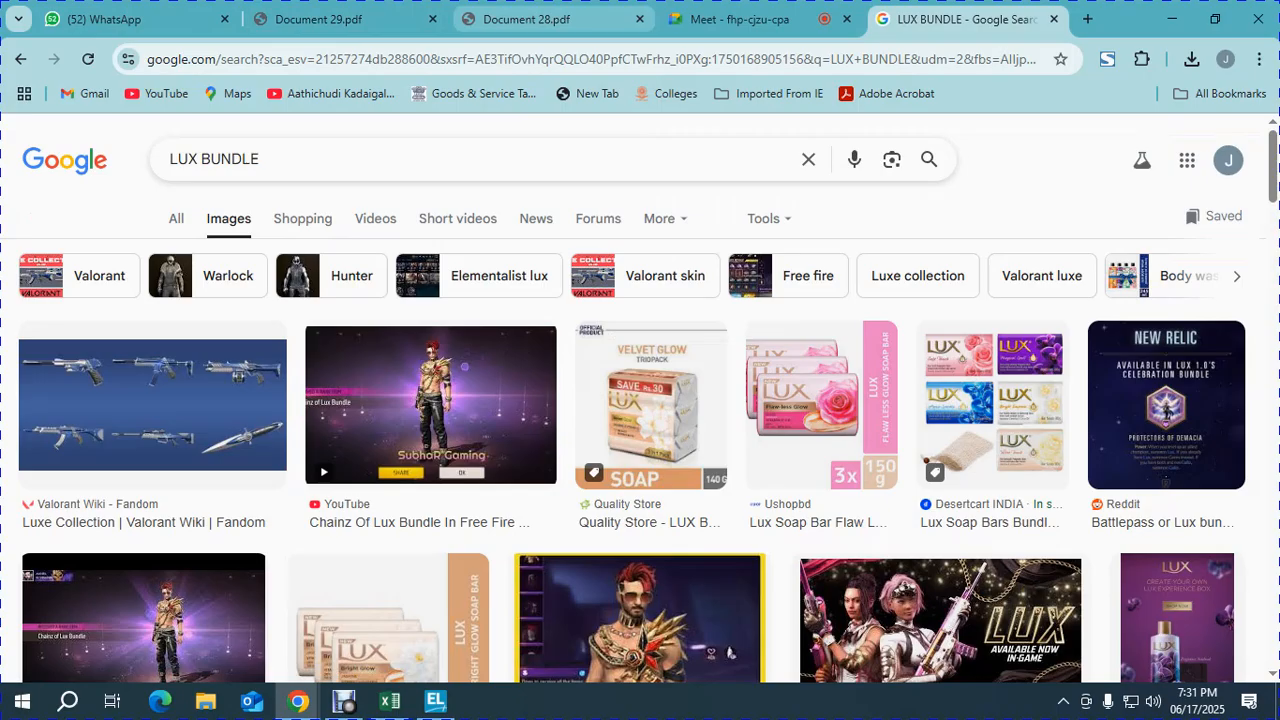
key("ctrl+3")
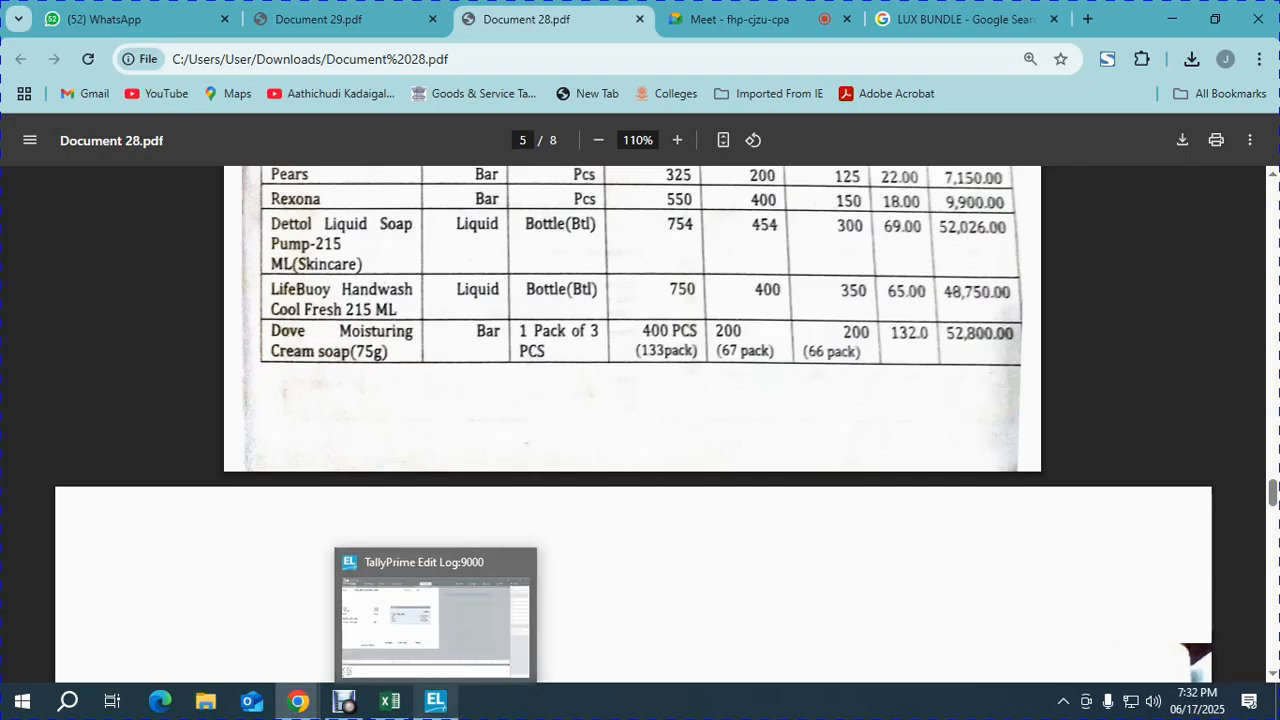
- Set the DOVE soap's unit to PCS and bring up the F12 Configuration options
left_click(435, 701)
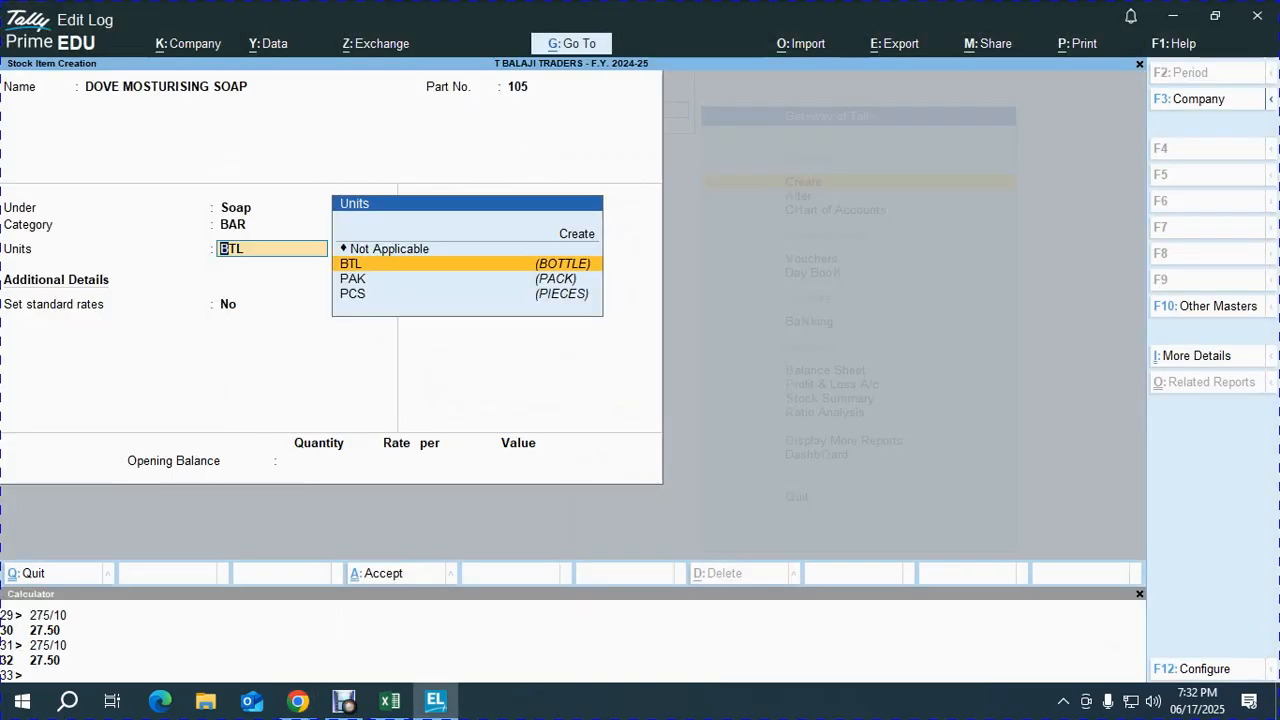
key("Down")
key("Down")
key("Return")
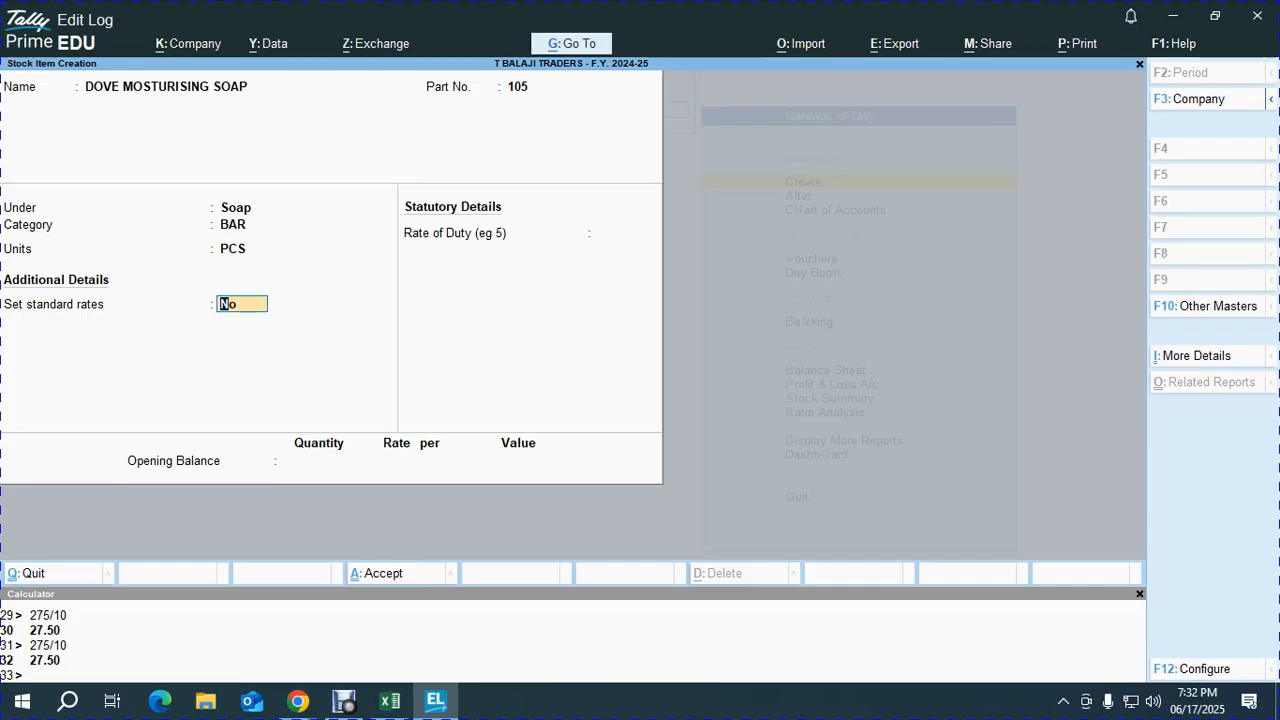
key("BackSpace")
key("F12")
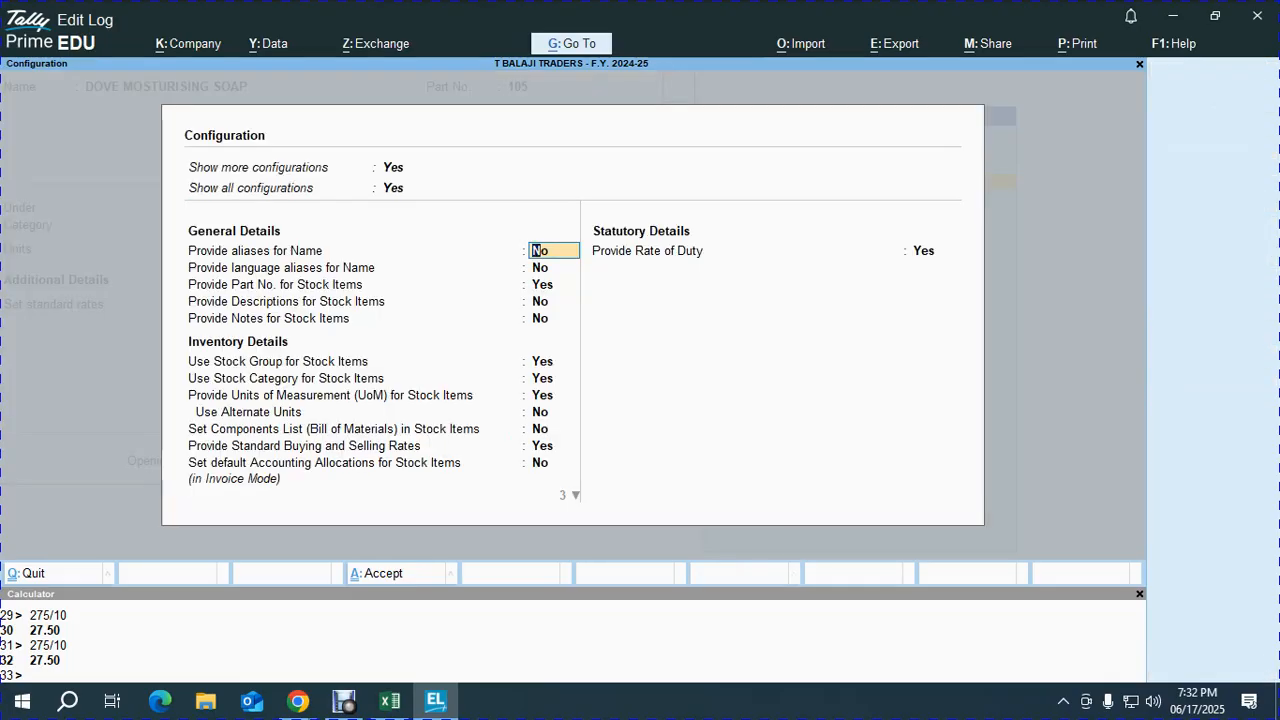
key("Down")
key("Down")
- Turn on Use Alternate Units in the stock item configuration
key("Down")
key("Down")
key("Down")
key("Down")
key("Down")
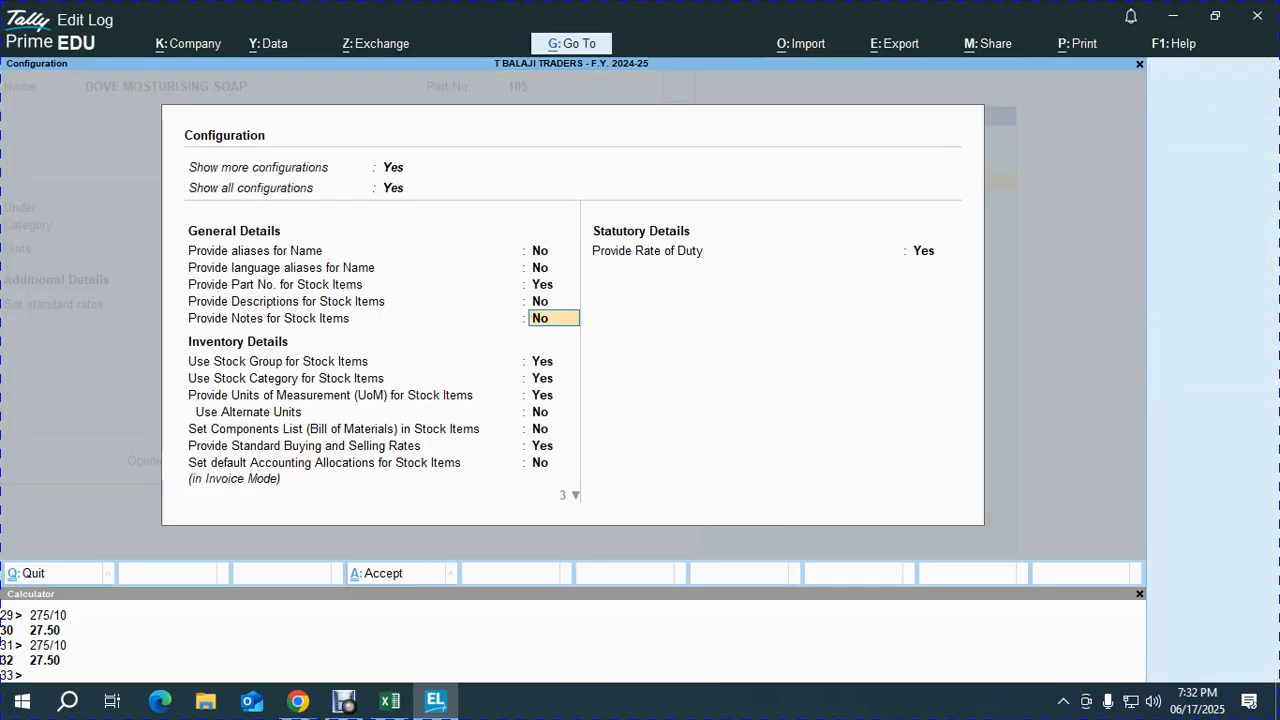
key("Down")
key("Return")
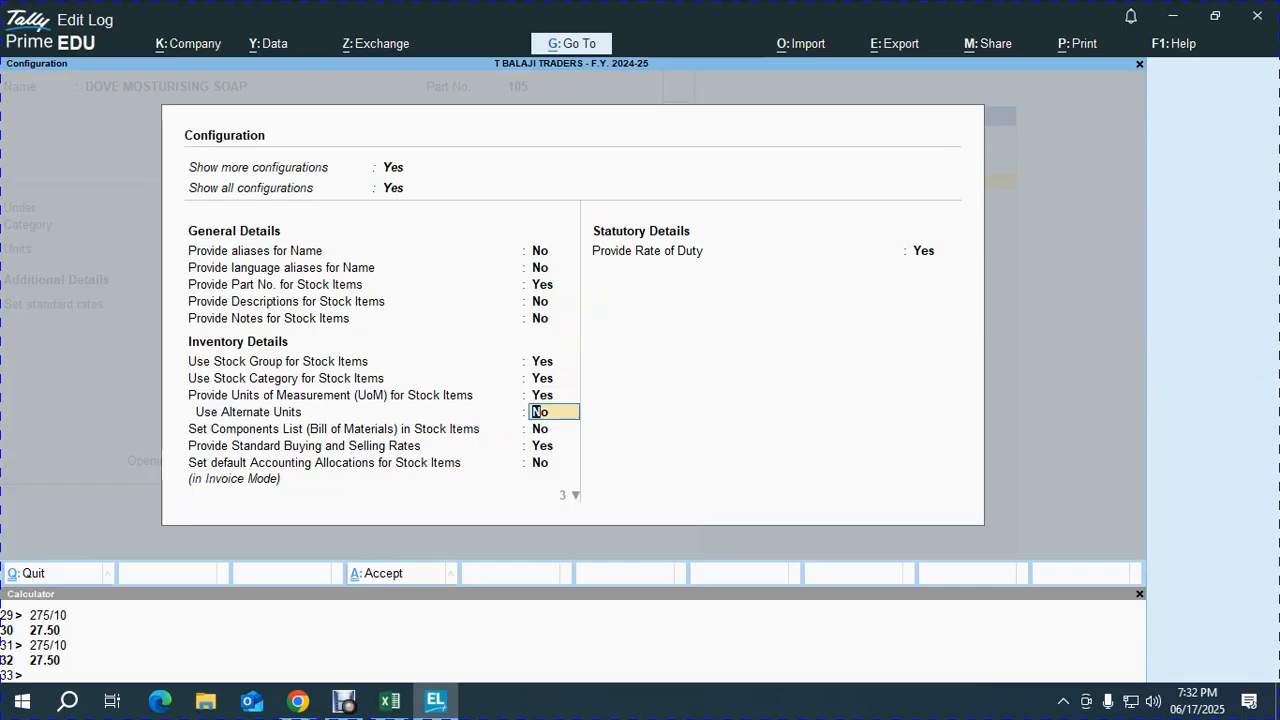
key("Down")
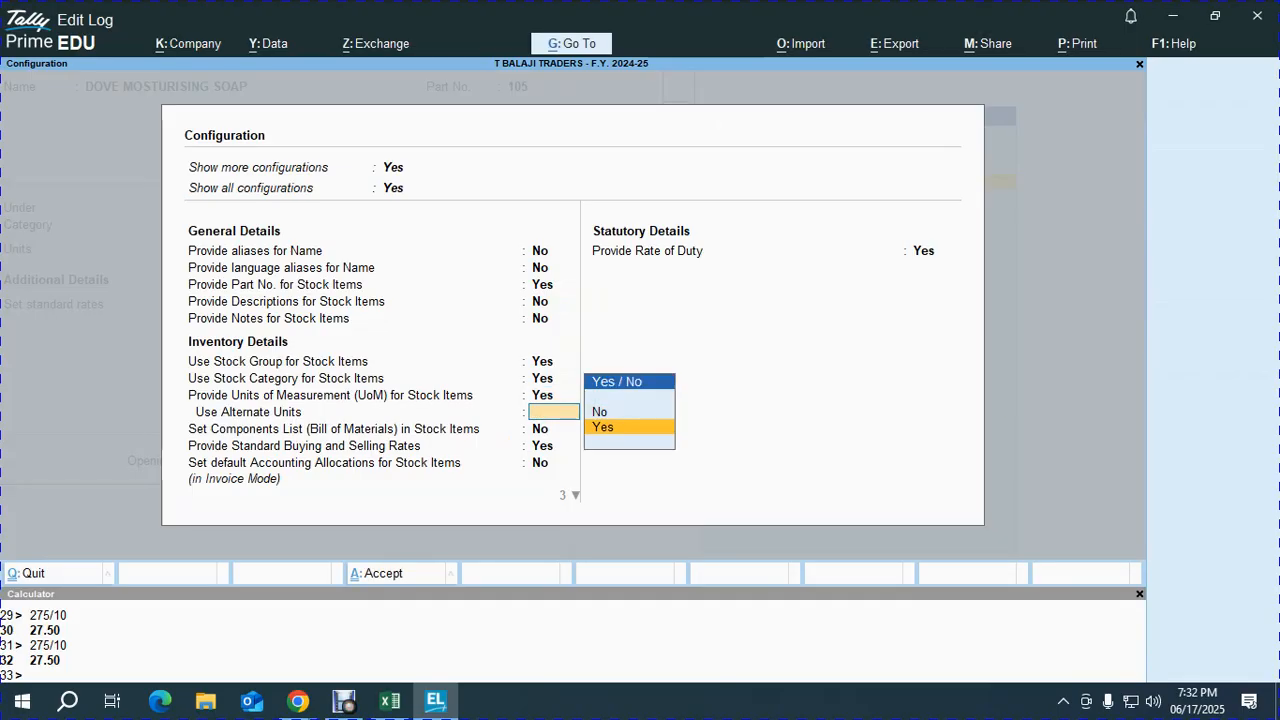
key("Return")
key("ctrl+a")
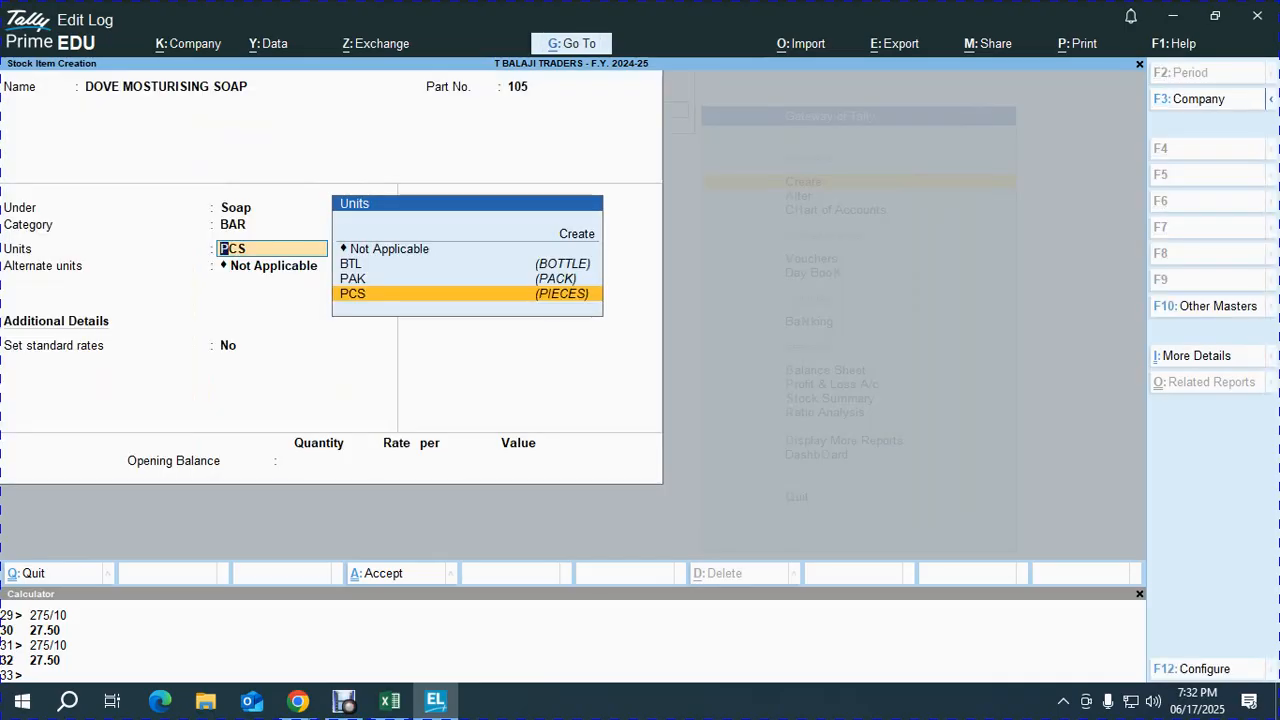
- Keep PCS as the main unit and add alternate unit PAK, with 1 PAK = 3 PCS
key("Return")
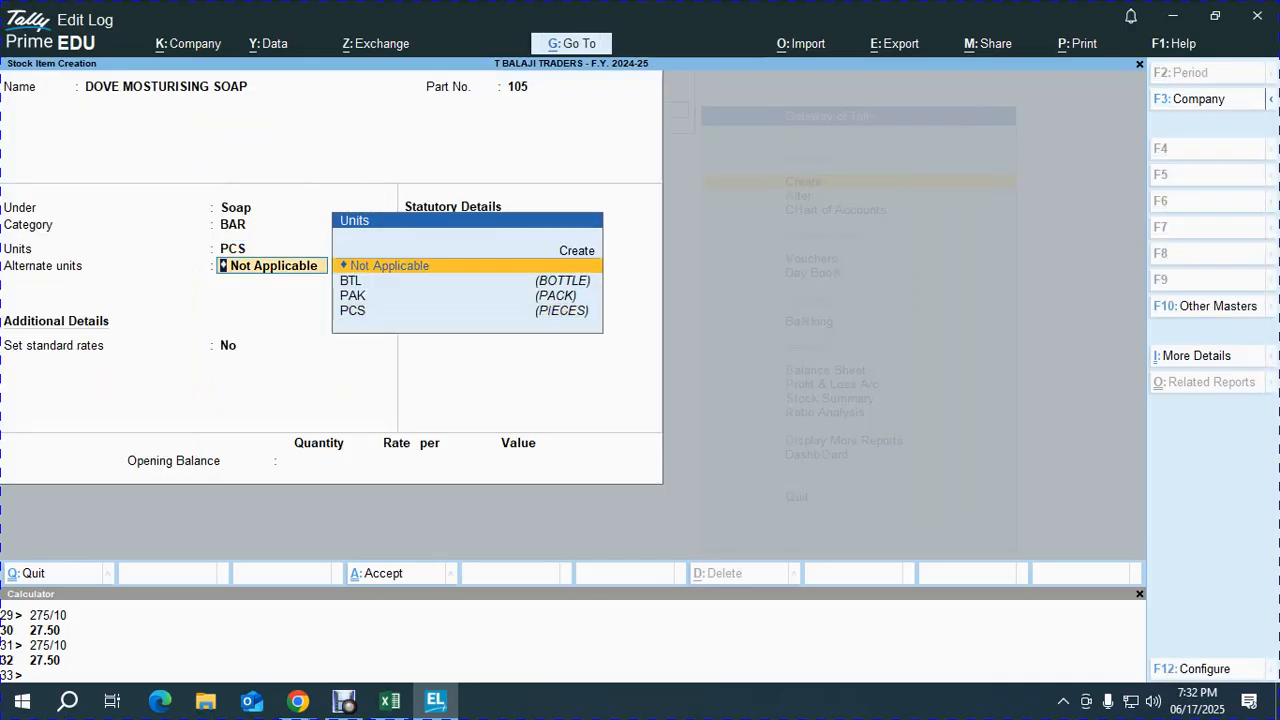
key("Down")
key("Down")
key("Return")
type("14")
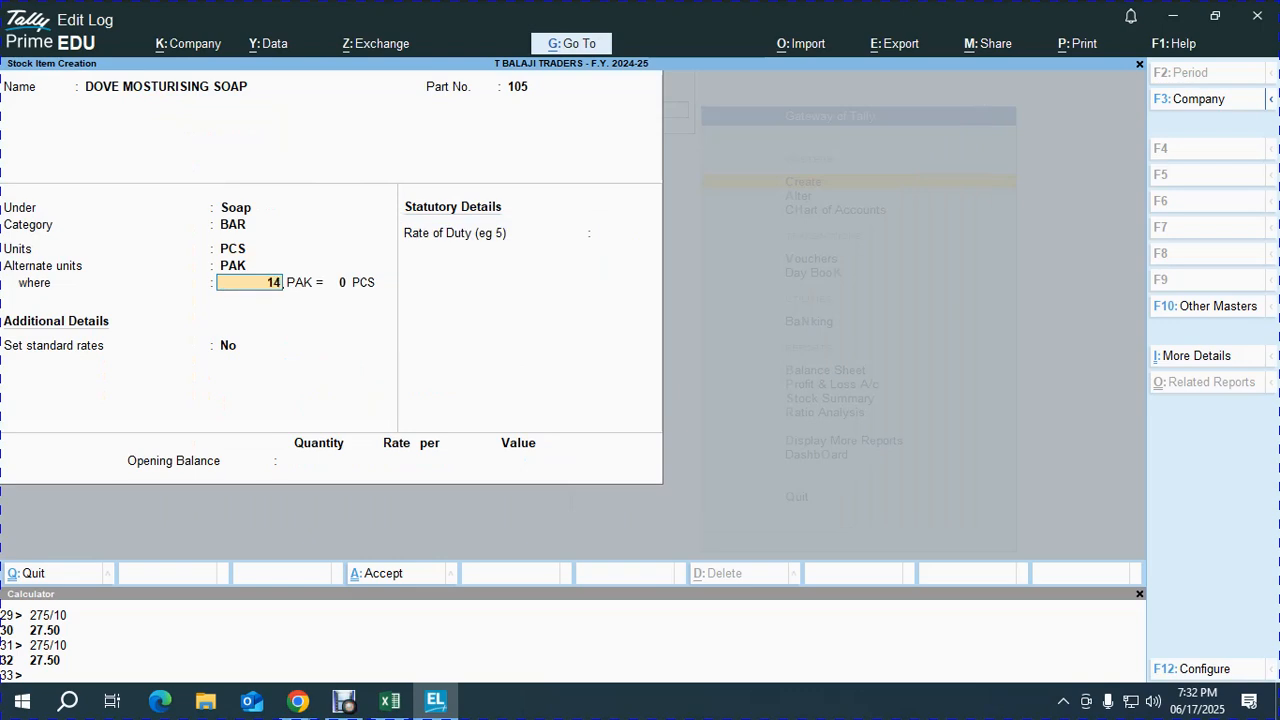
key("BackSpace")
key("Return")
type("3")
key("Return")
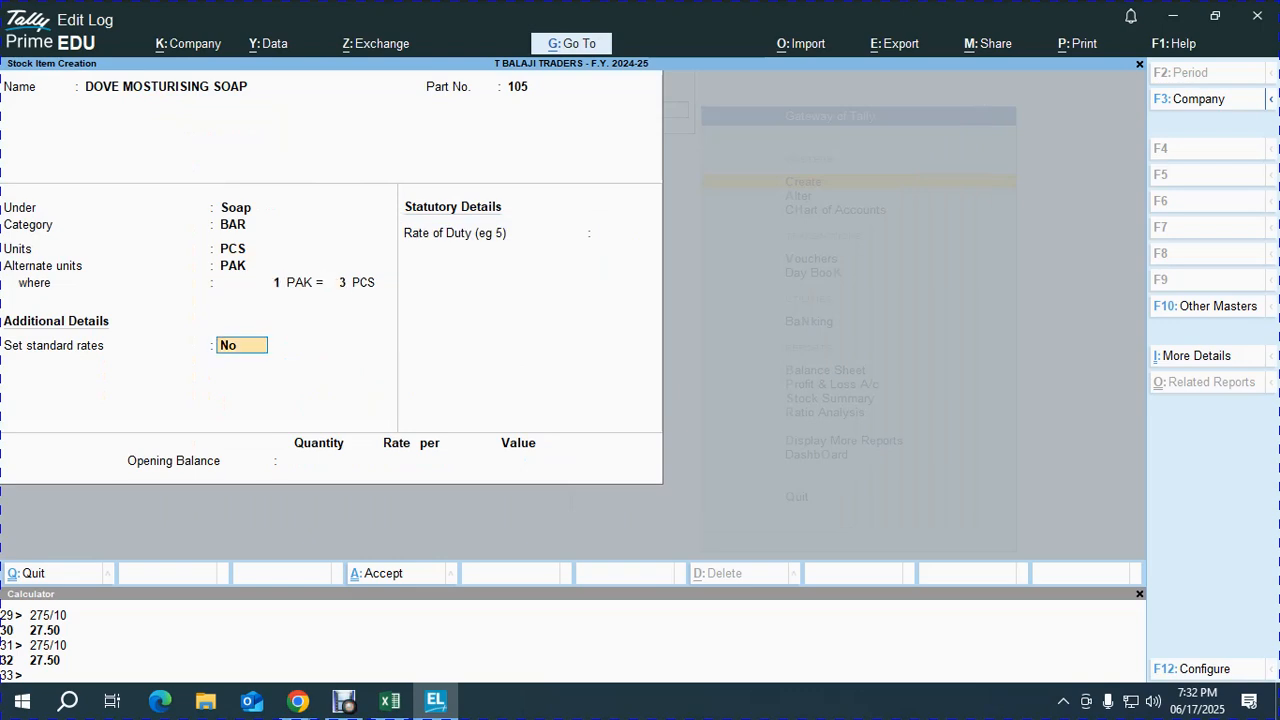
- Set standard rates to Yes for DOVE MOSTURISING SOAP
key("alt+Tab")
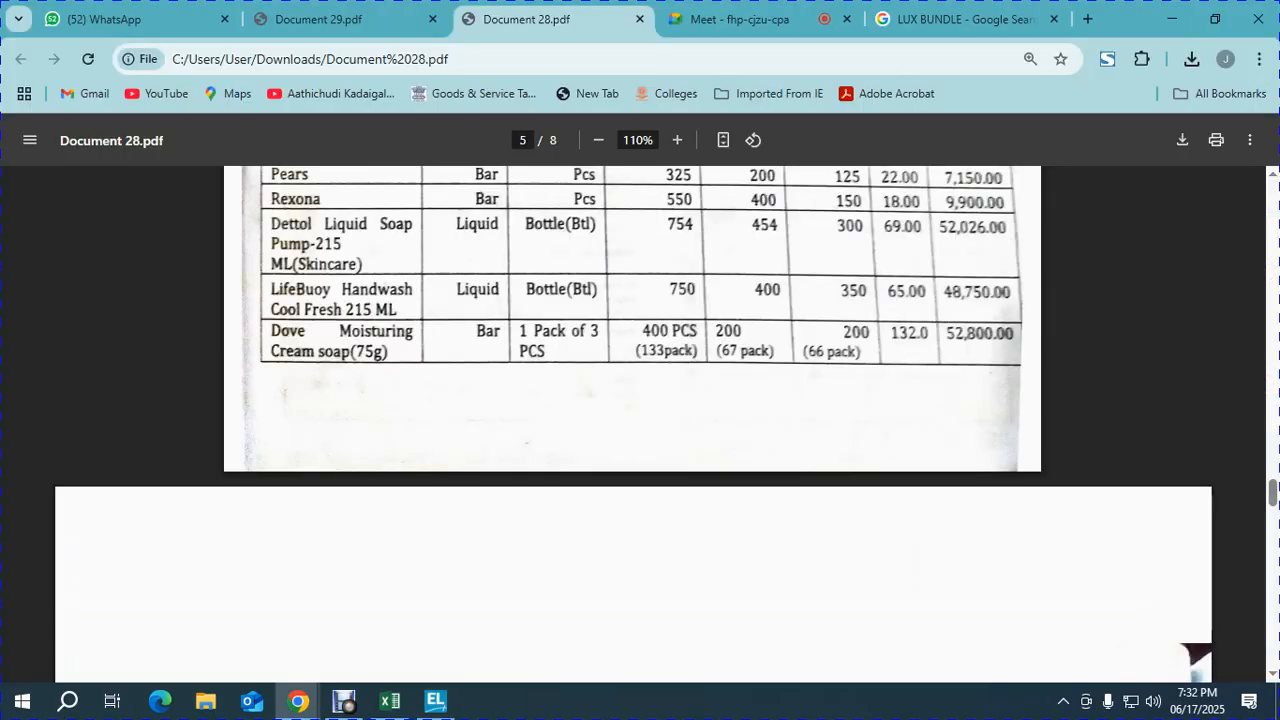
key("alt+Tab")
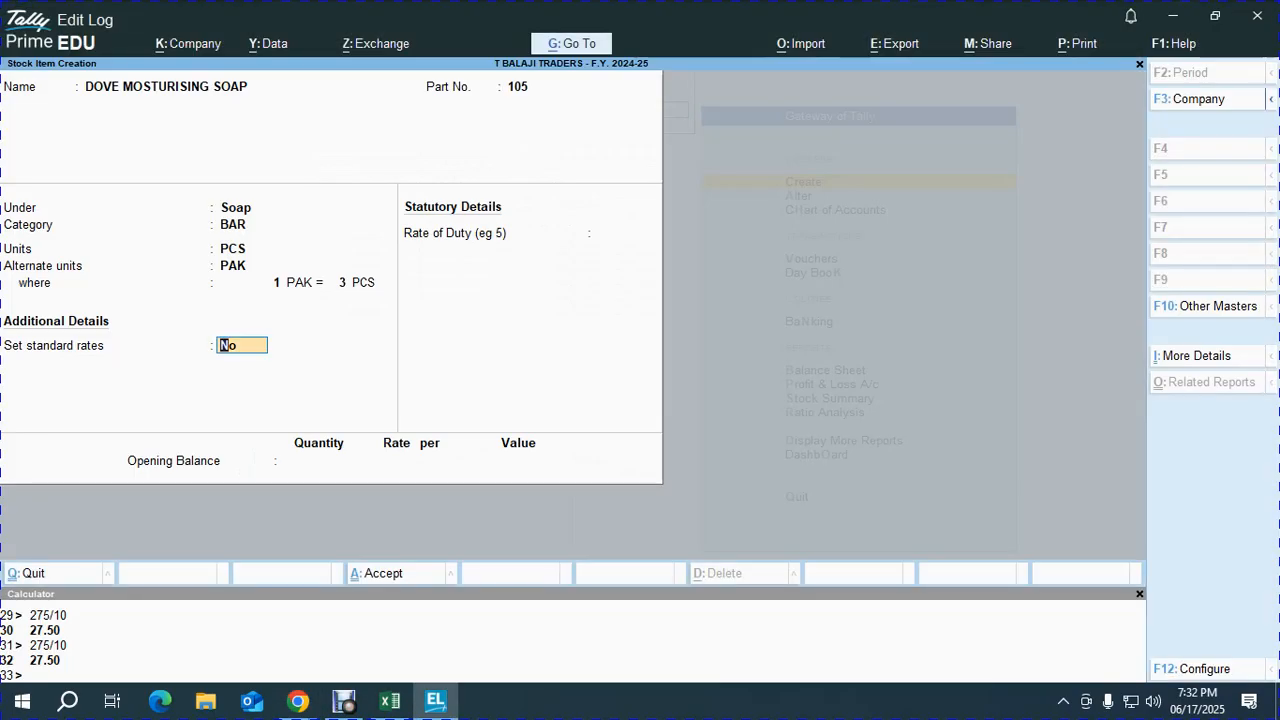
type("y")
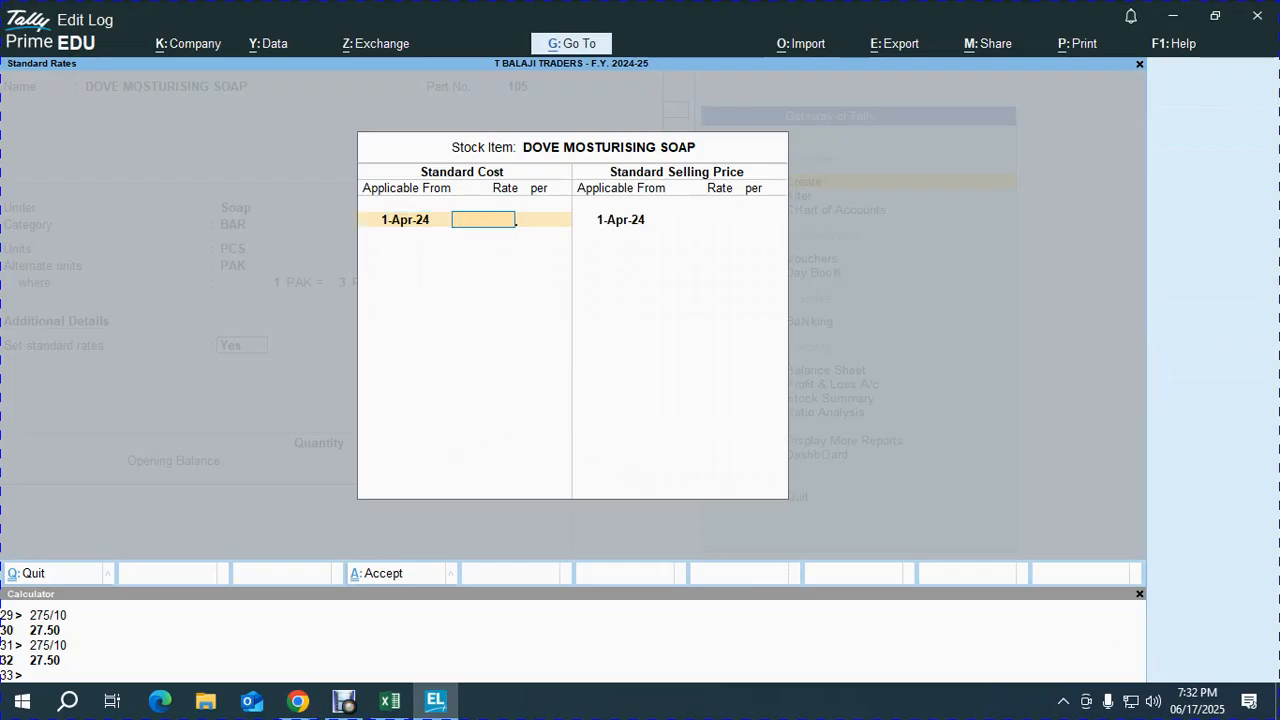
key("alt+Tab")
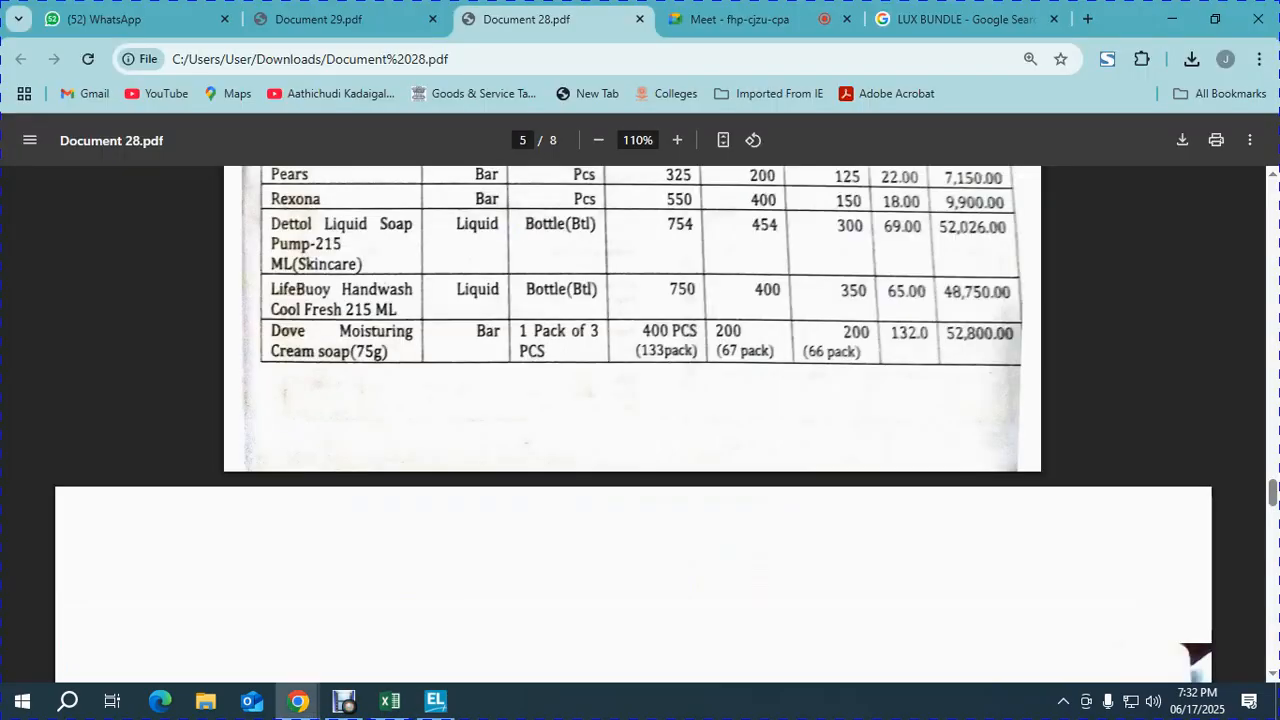
- Enter standard cost 132 and selling price 190
key("alt+Tab")
type("132")
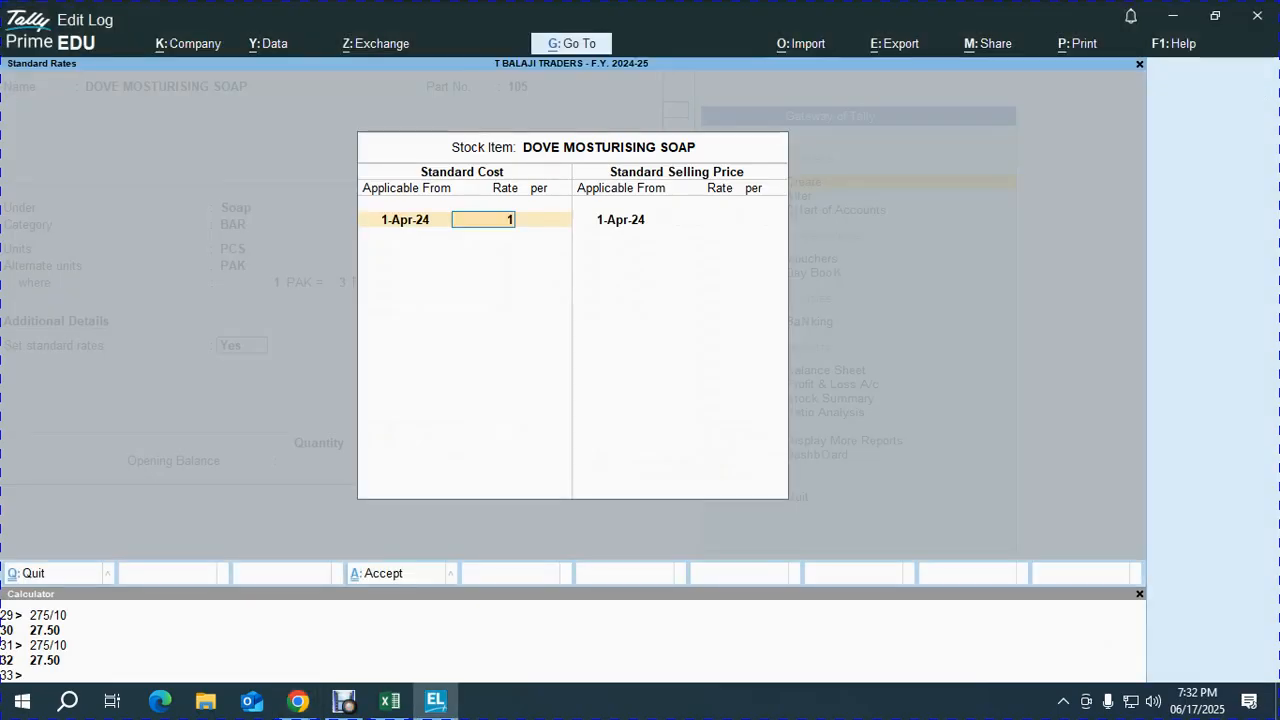
key("Return")
key("Return")
key("Return")
type("190")
key("Return")
key("ctrl+a")
- Enter rate of duty 0 and an opening stock of 400 PCS
key("Return")
key("alt+Tab")
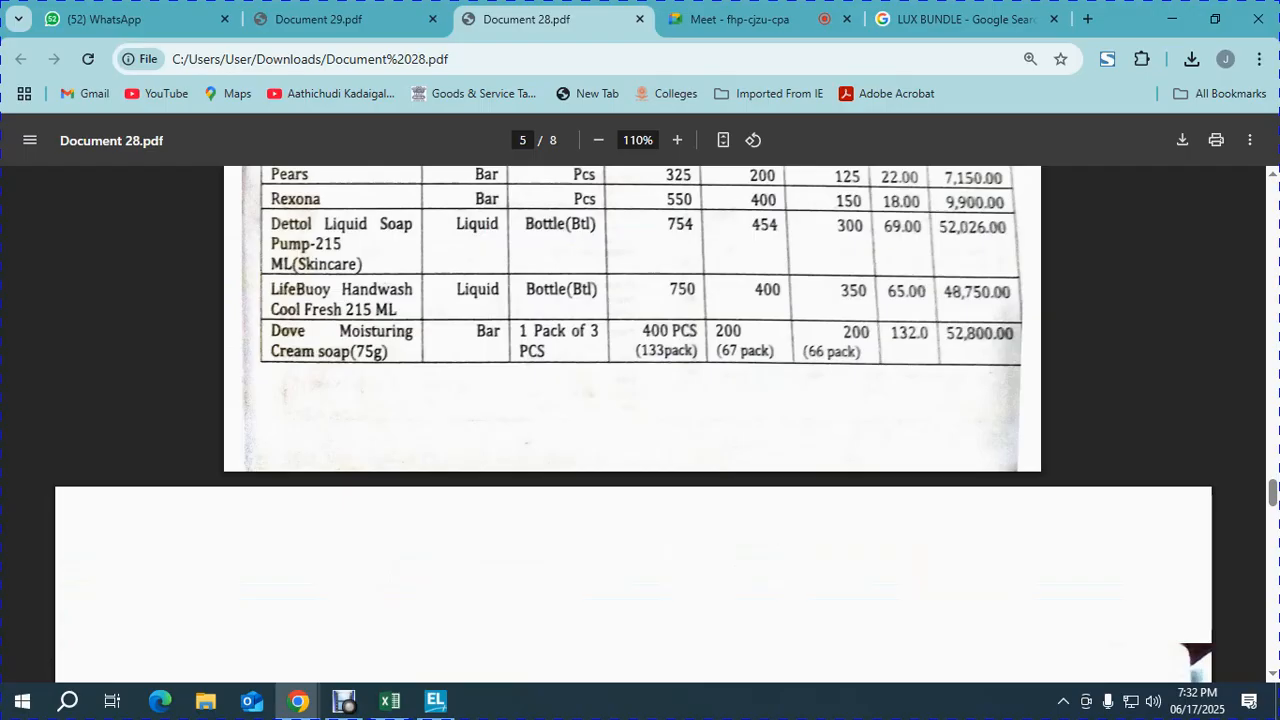
key("alt+Tab")
type("400")
key("Return")
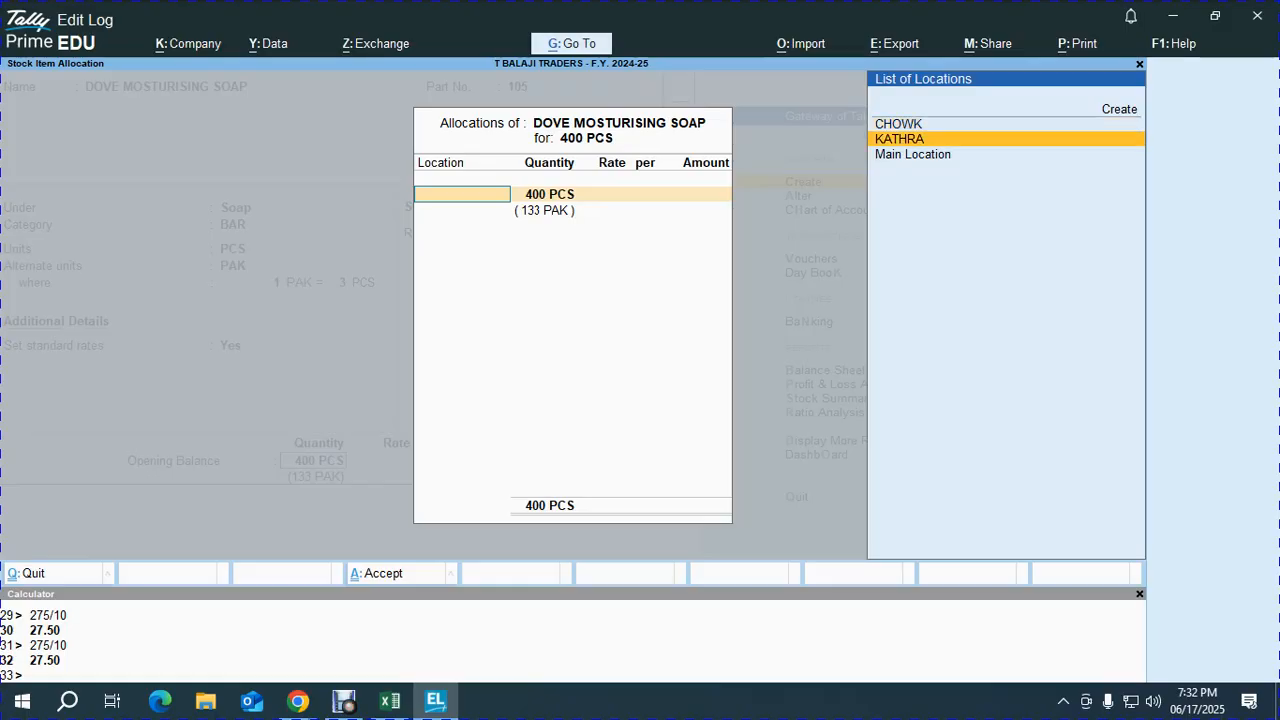
key("Down")
key("Return")
- Allocate 200 PCS each to KATHRA and CHOWK at 132, and save the item
key("alt+Tab")
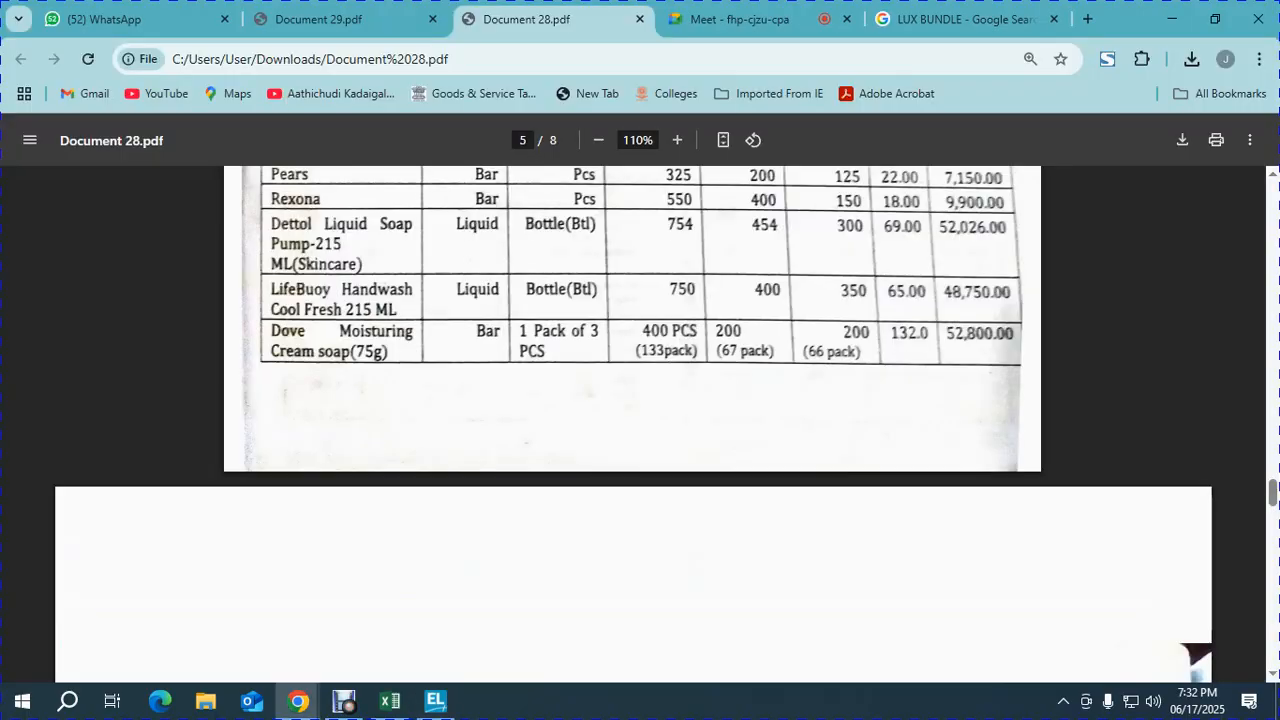
key("alt+Tab")
type("200")
key("Return")
key("alt+Tab")
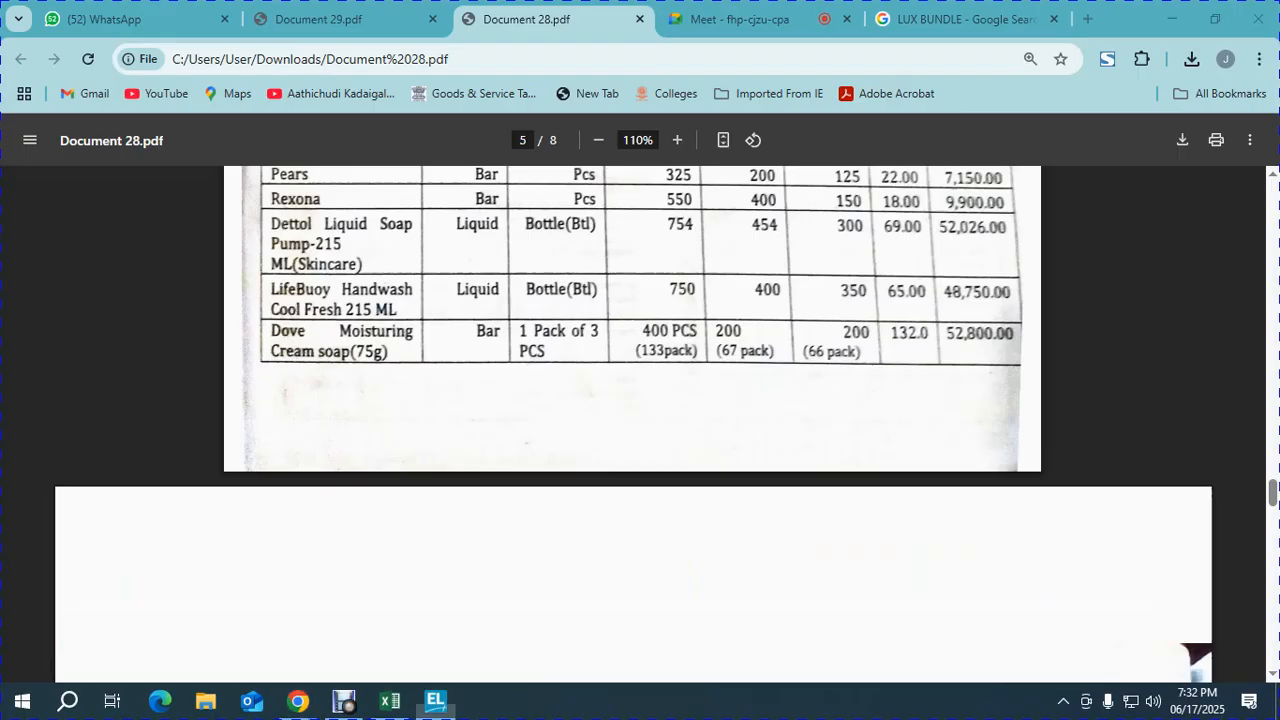
key("alt+Tab")
type("132")
key("Return")
key("Return")
key("Return")
key("Return")
type("132")
key("Return")
key("Return")
key("alt+Tab")
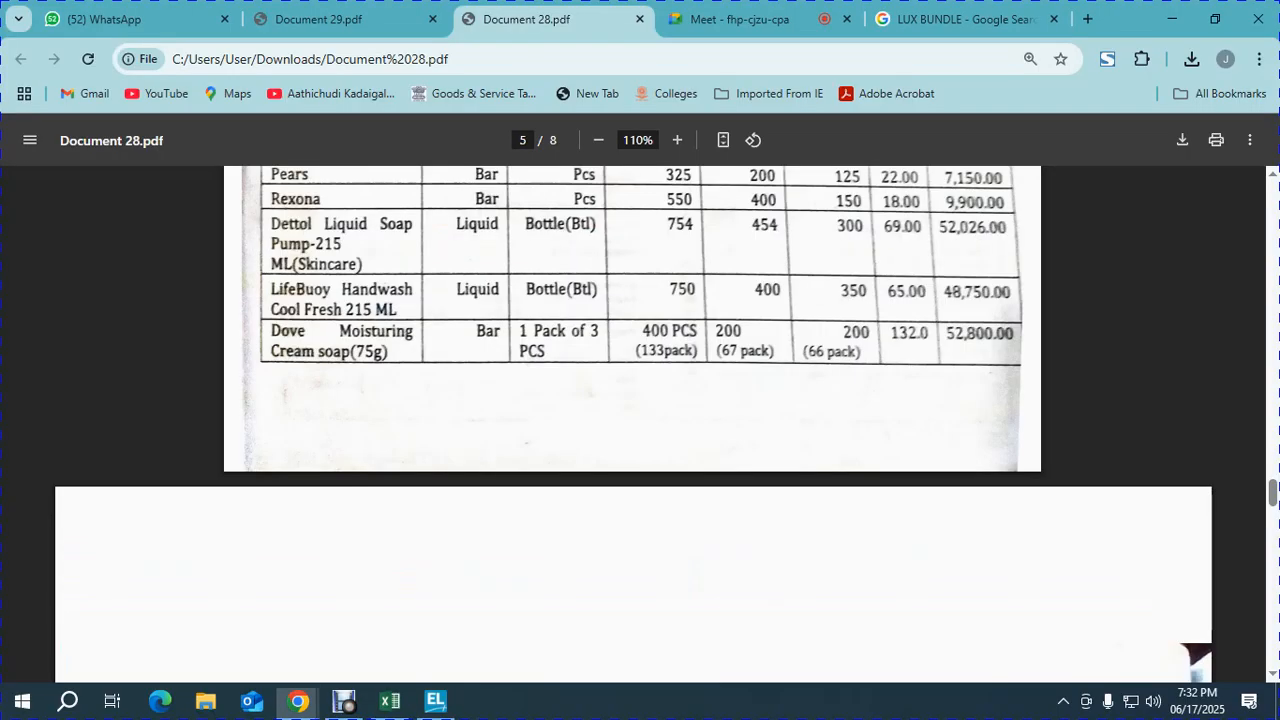
key("alt+Tab")
key("Return")
key("Return")
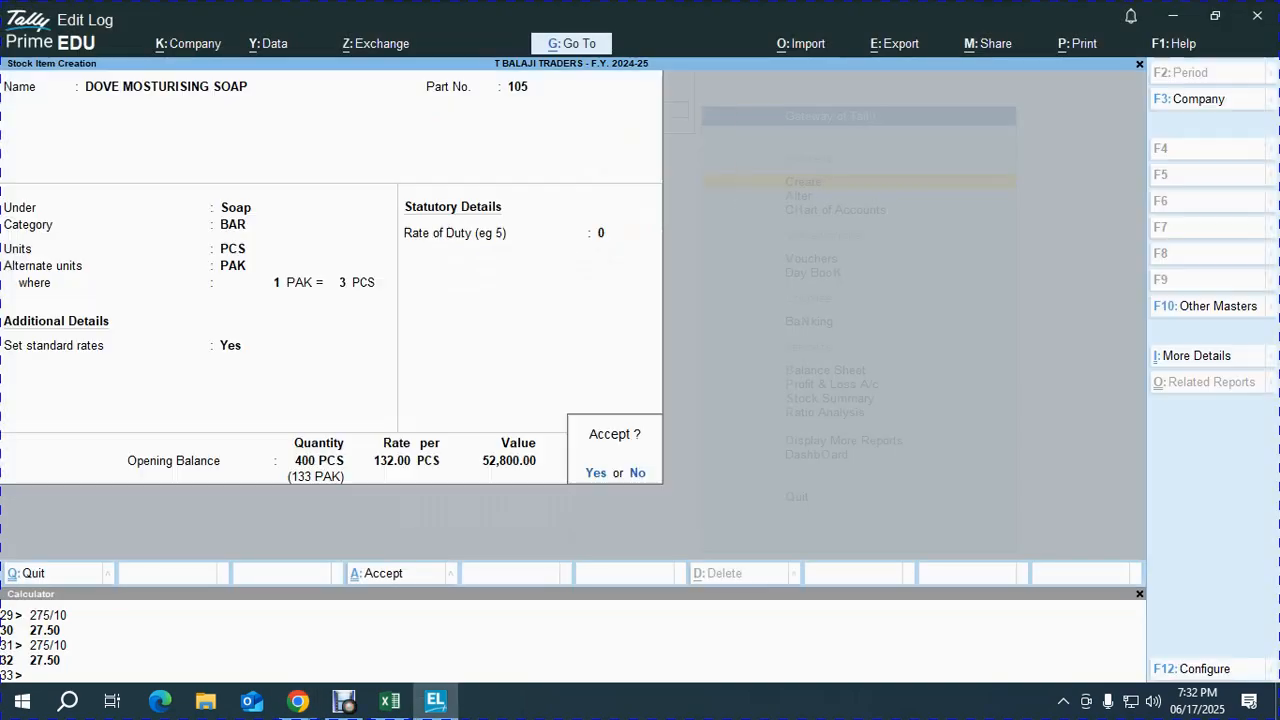
key("Return")
- Check the next items in the PDF and close the blank stock item form
key("alt+Tab")
scroll(633, 425, "down", 6)
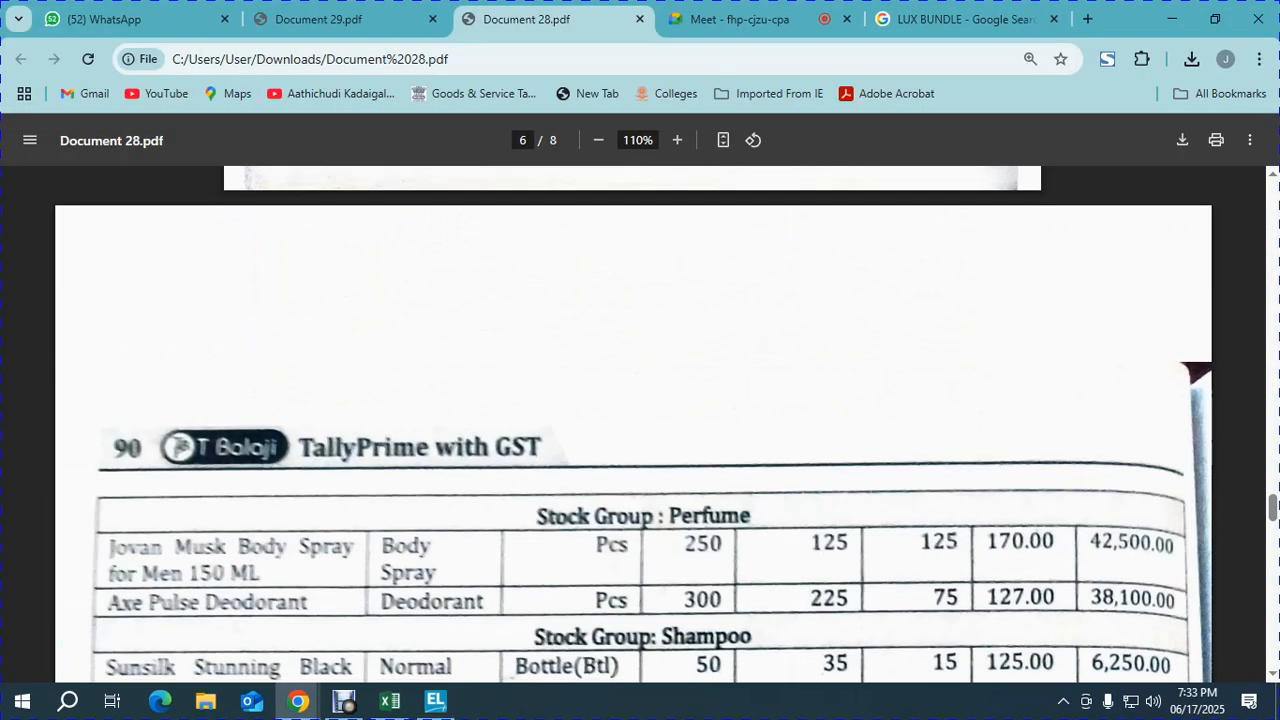
scroll(633, 425, "up", 2)
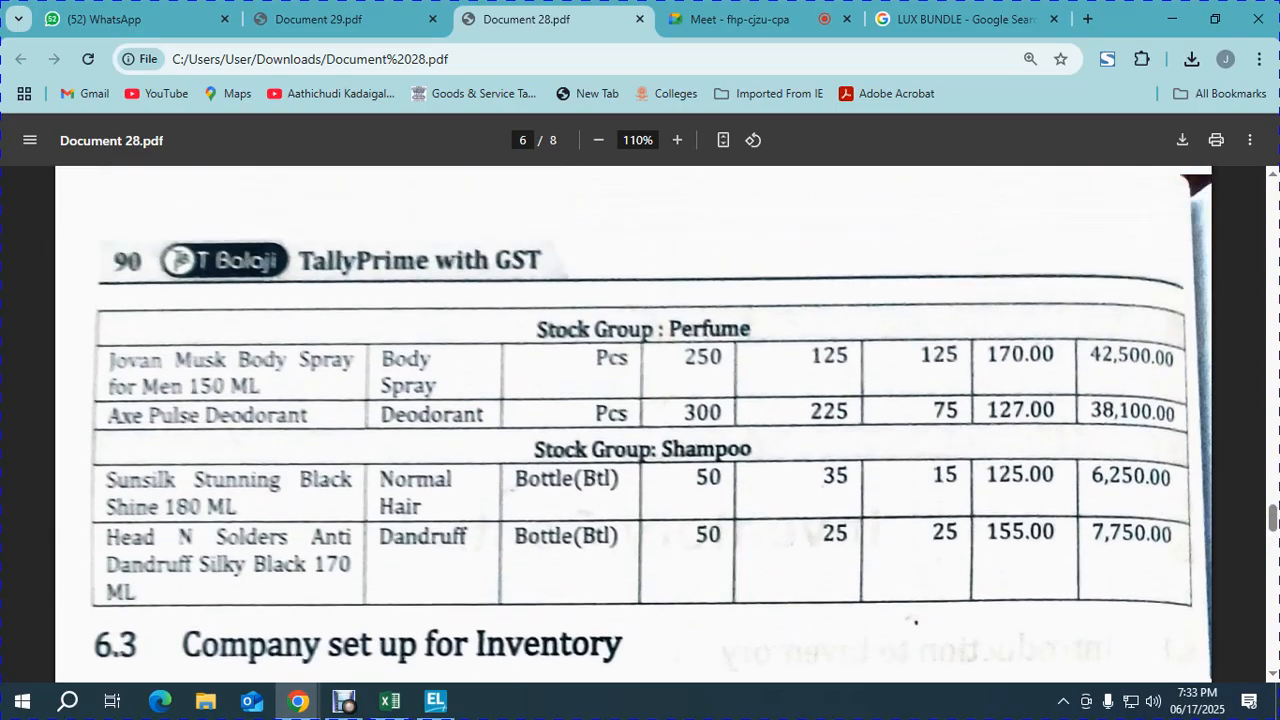
key("alt+Tab")
key("Escape")
key("Escape")
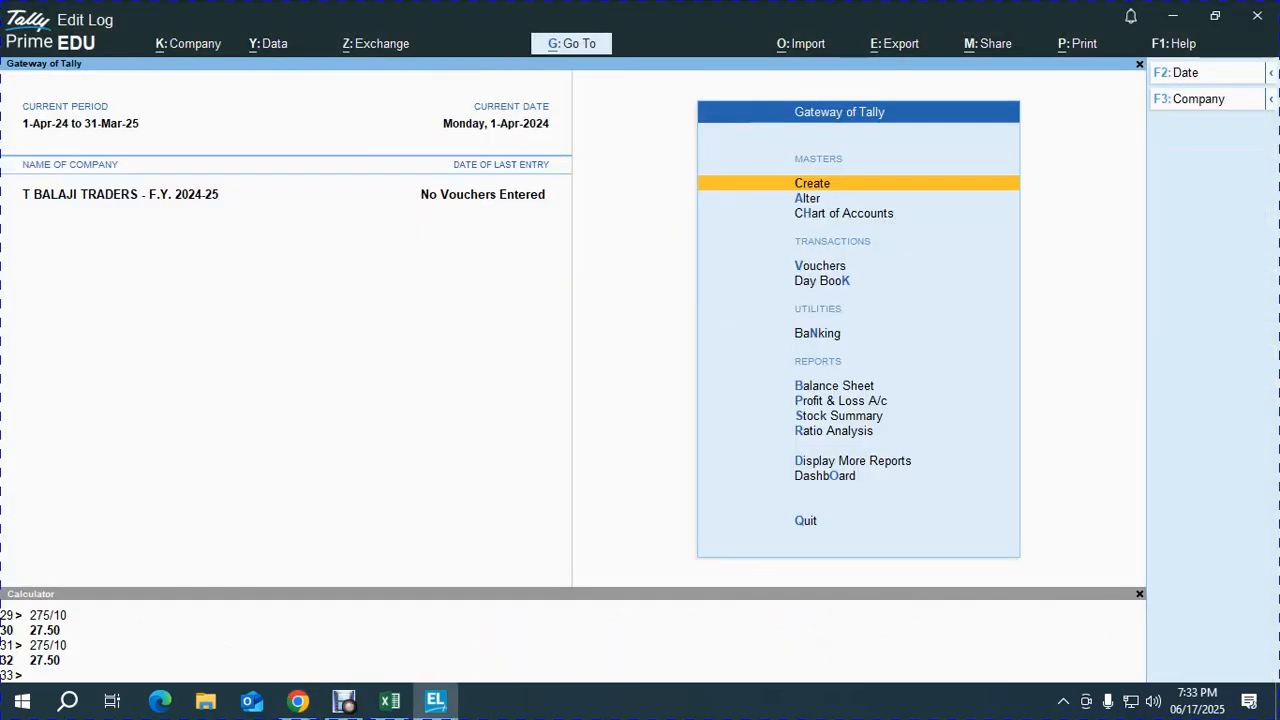
- Show the Stock Summary in detailed item-wise view, totalling 2,16,476.00
key("s")
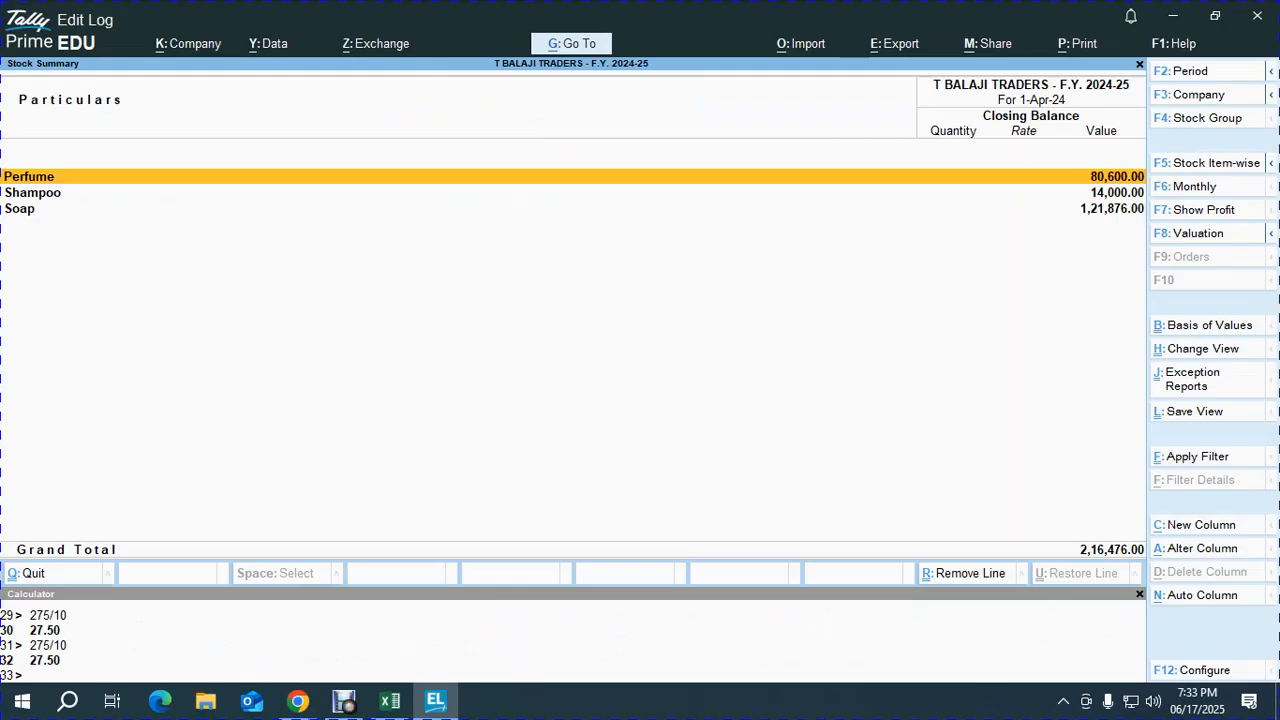
key("alt")
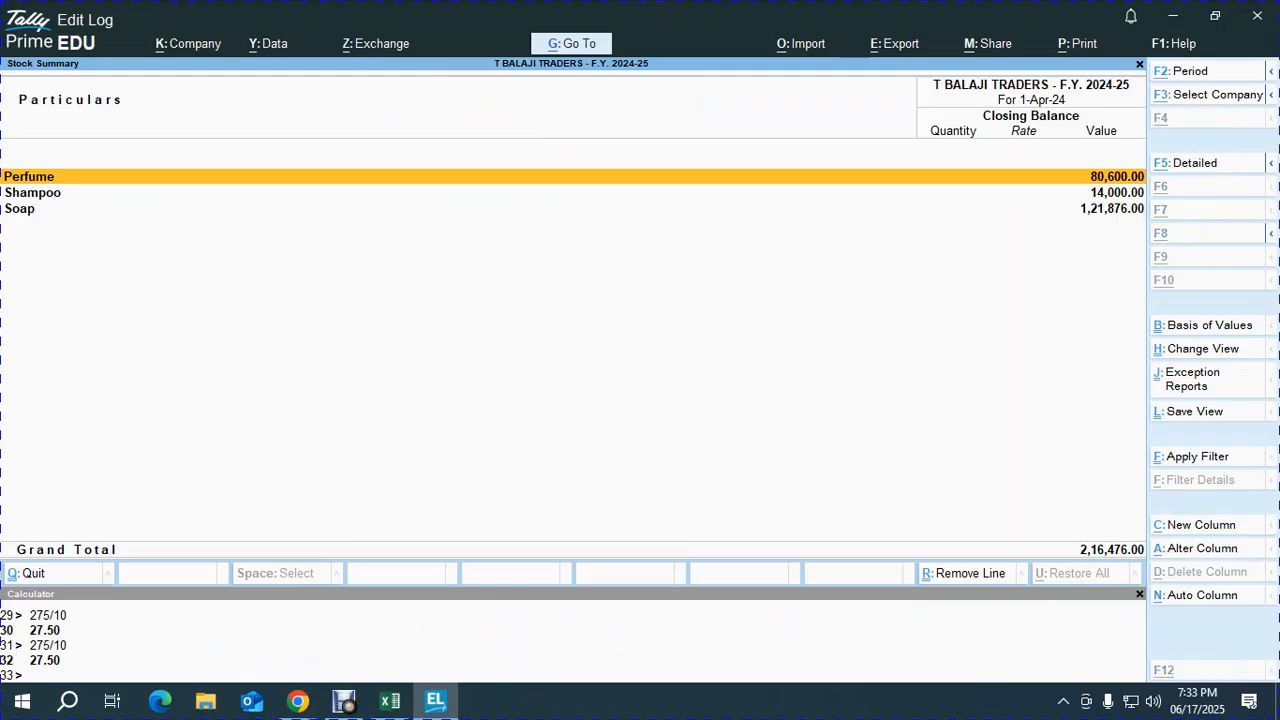
key("alt+F5")
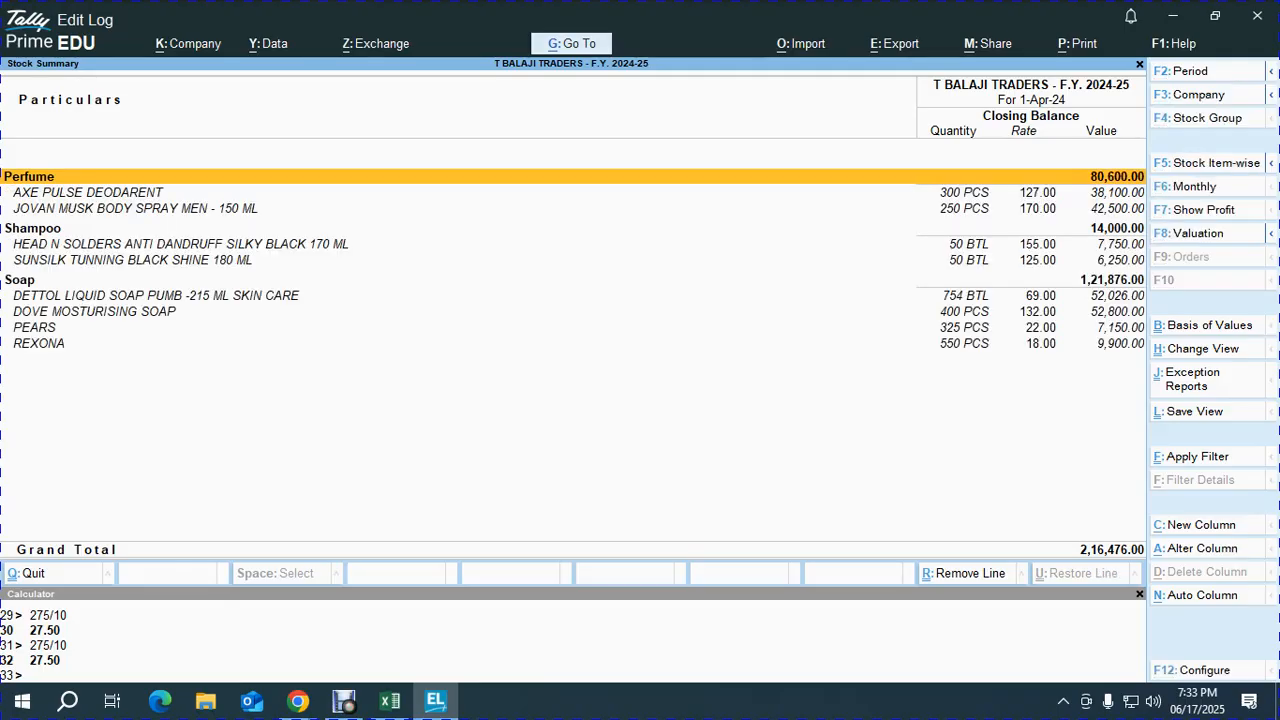
key("alt")
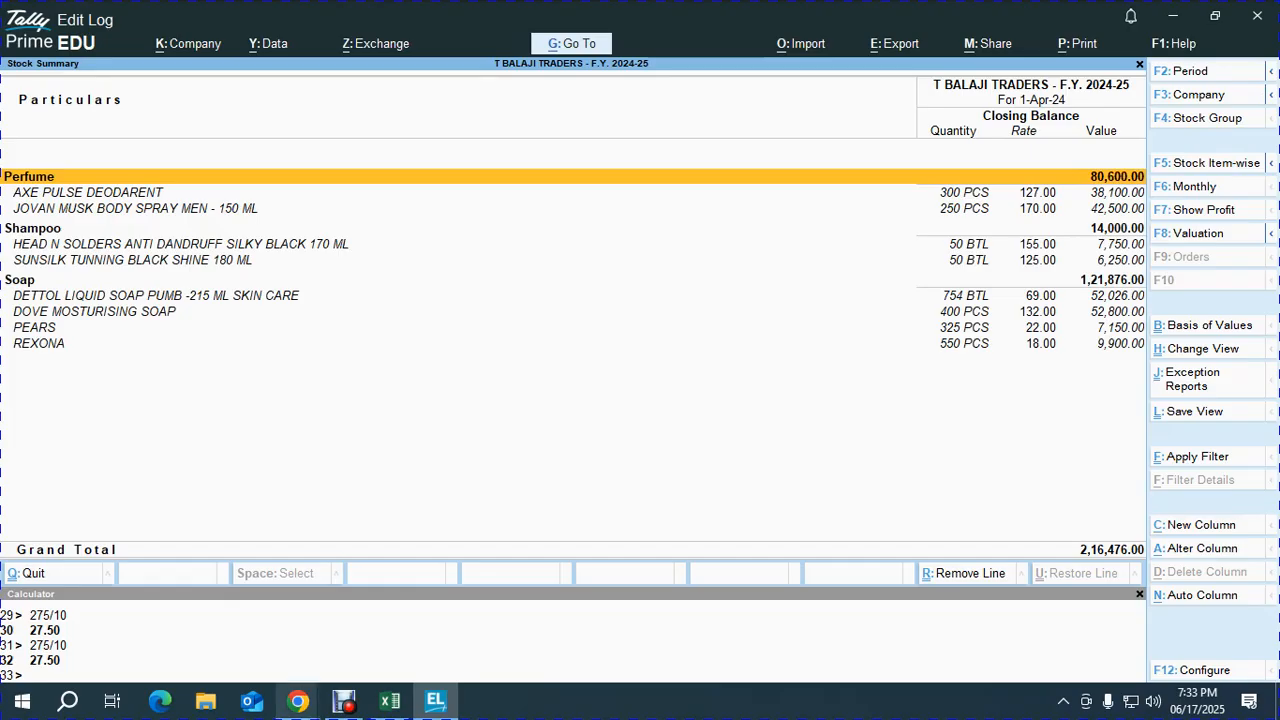
- Bring Chrome forward and switch to the WhatsApp tab
mouse_move(298, 700)
left_click(196, 614)
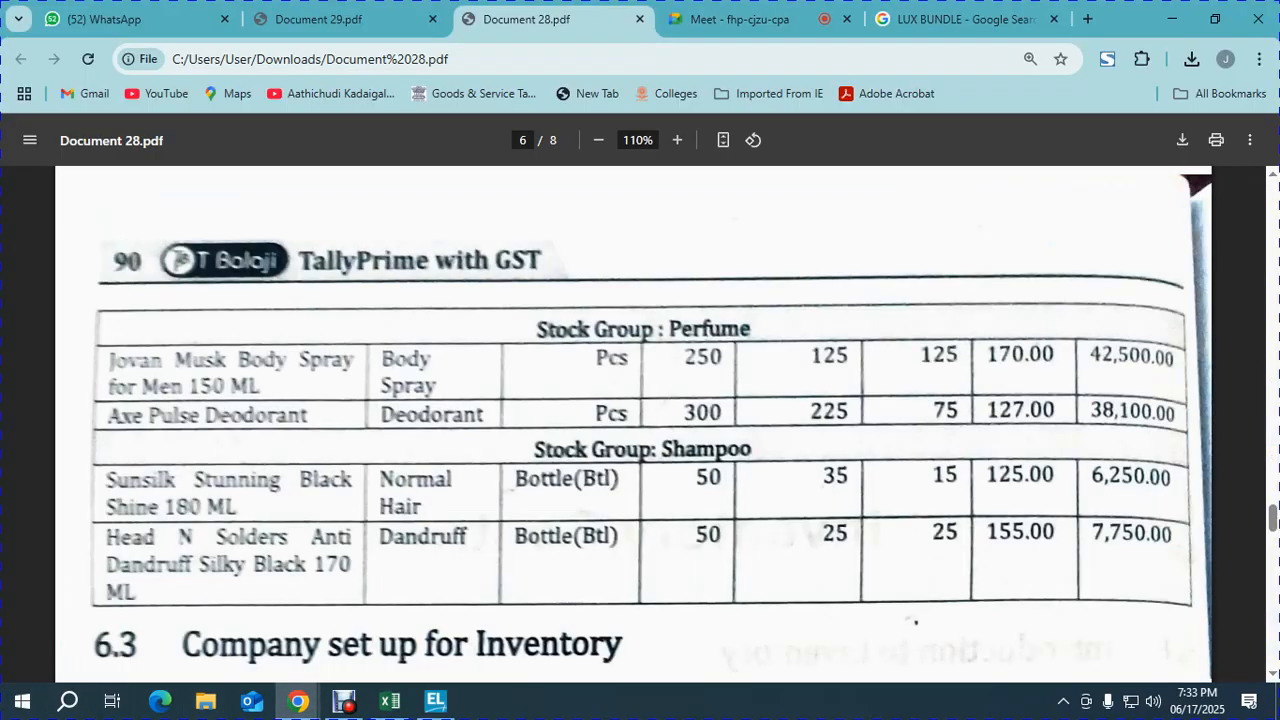
key("ctrl+1")
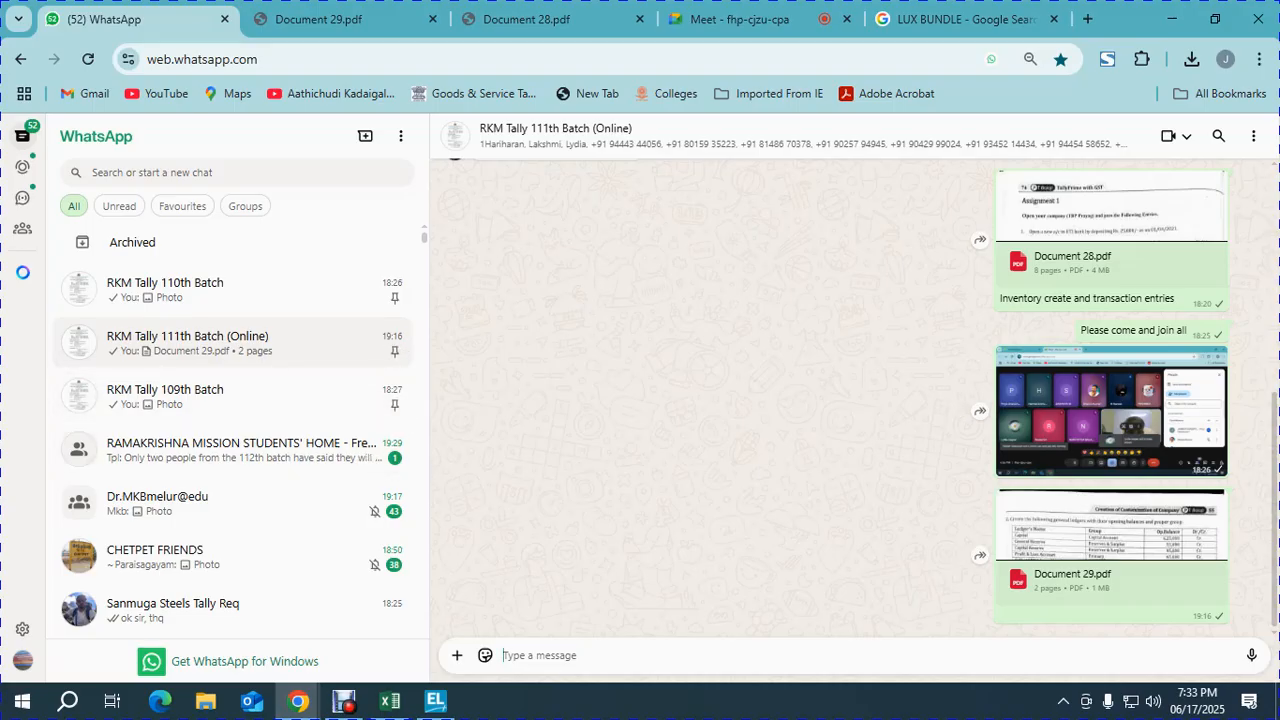
- Send the pasted Tally screenshot to RKM Tally 111th Batch, skim the STUDENTS' HOME group, return to the PDF
key("ctrl+v")
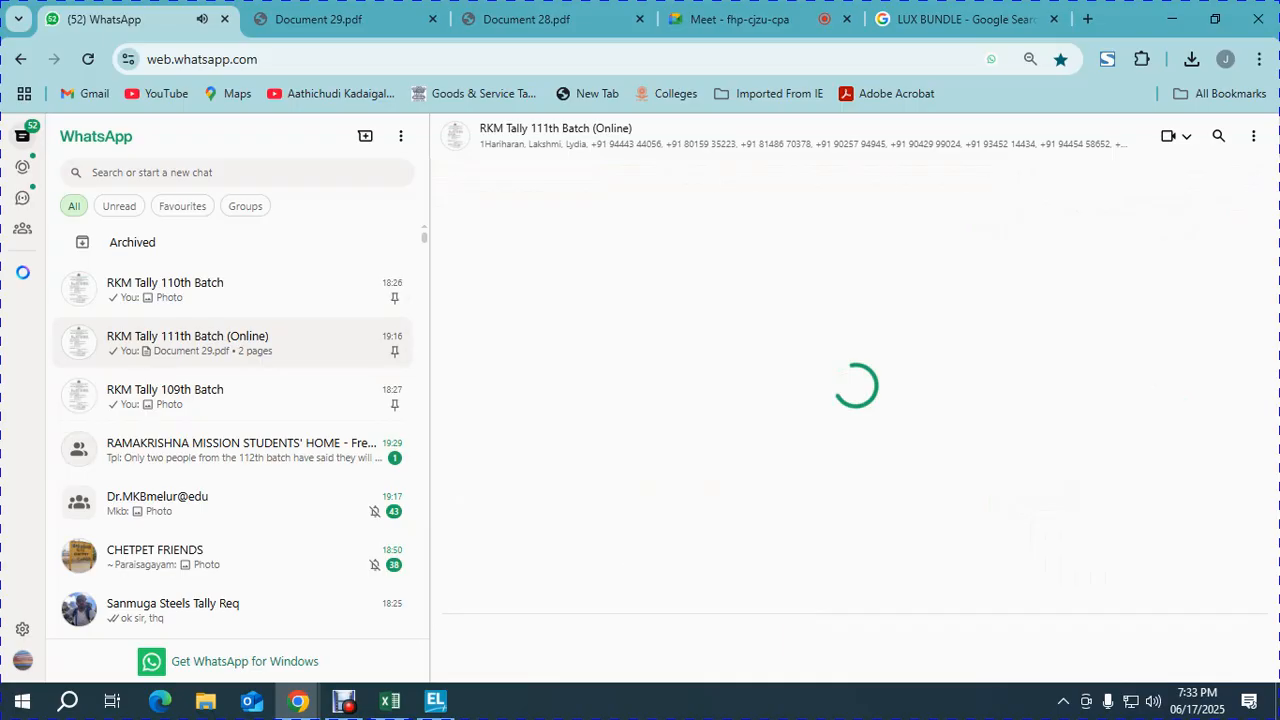
key("Return")
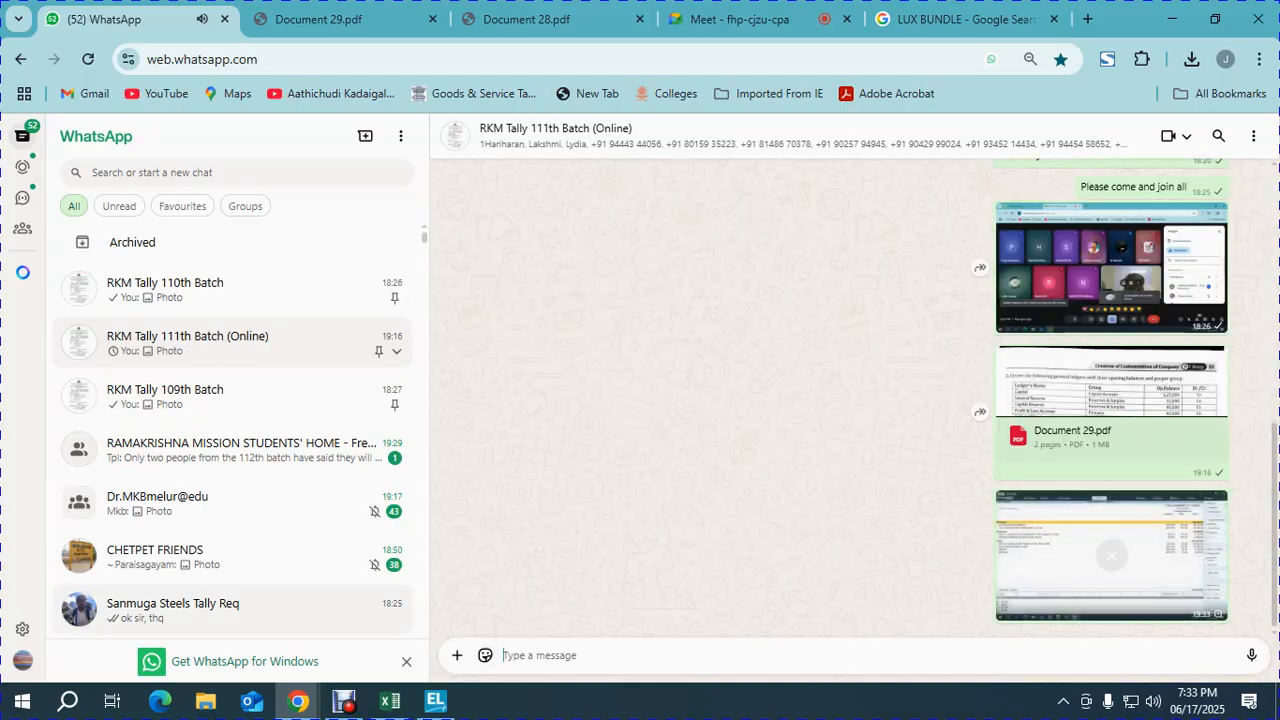
left_click(240, 450)
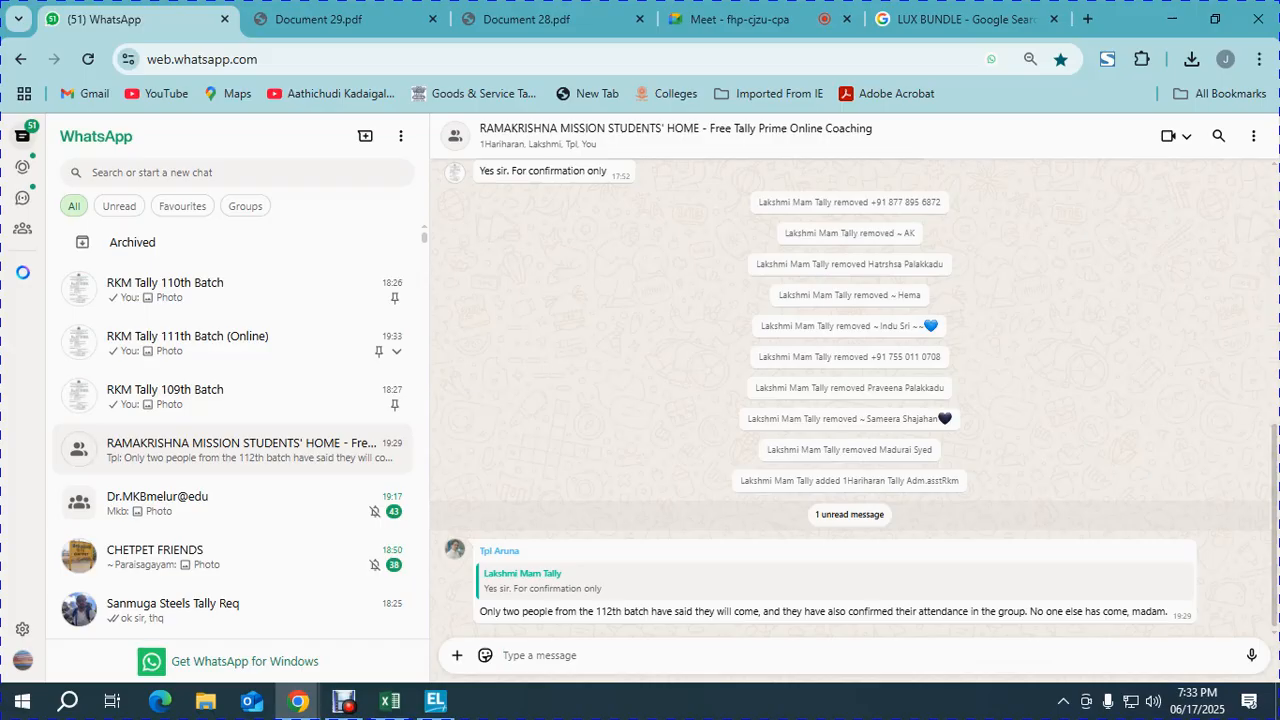
scroll(850, 400, "up", 10)
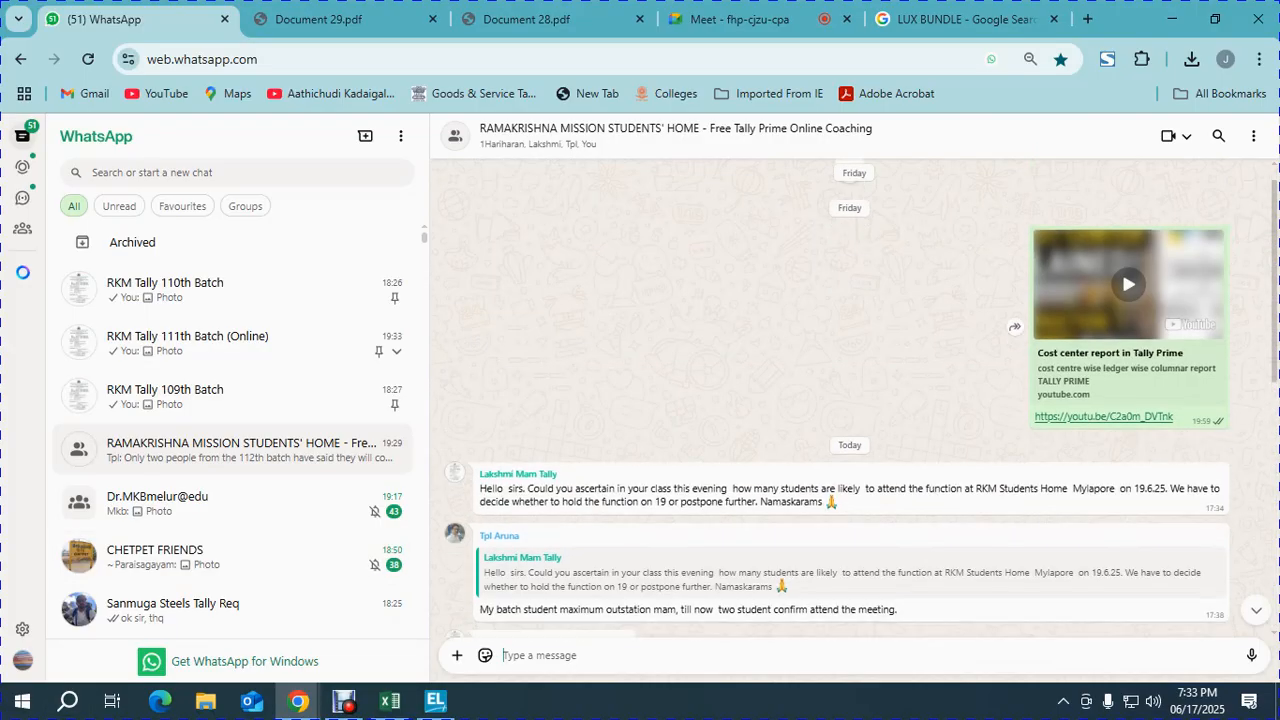
scroll(850, 400, "down", 8)
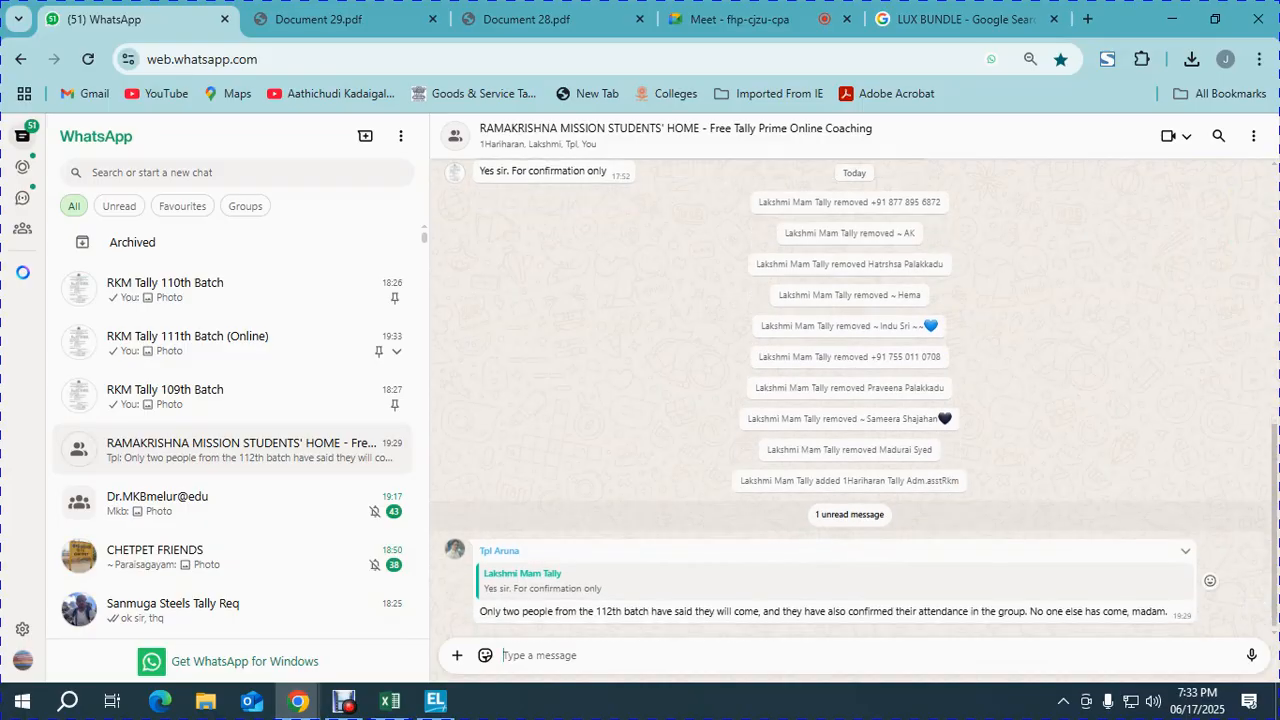
left_click(527, 19)
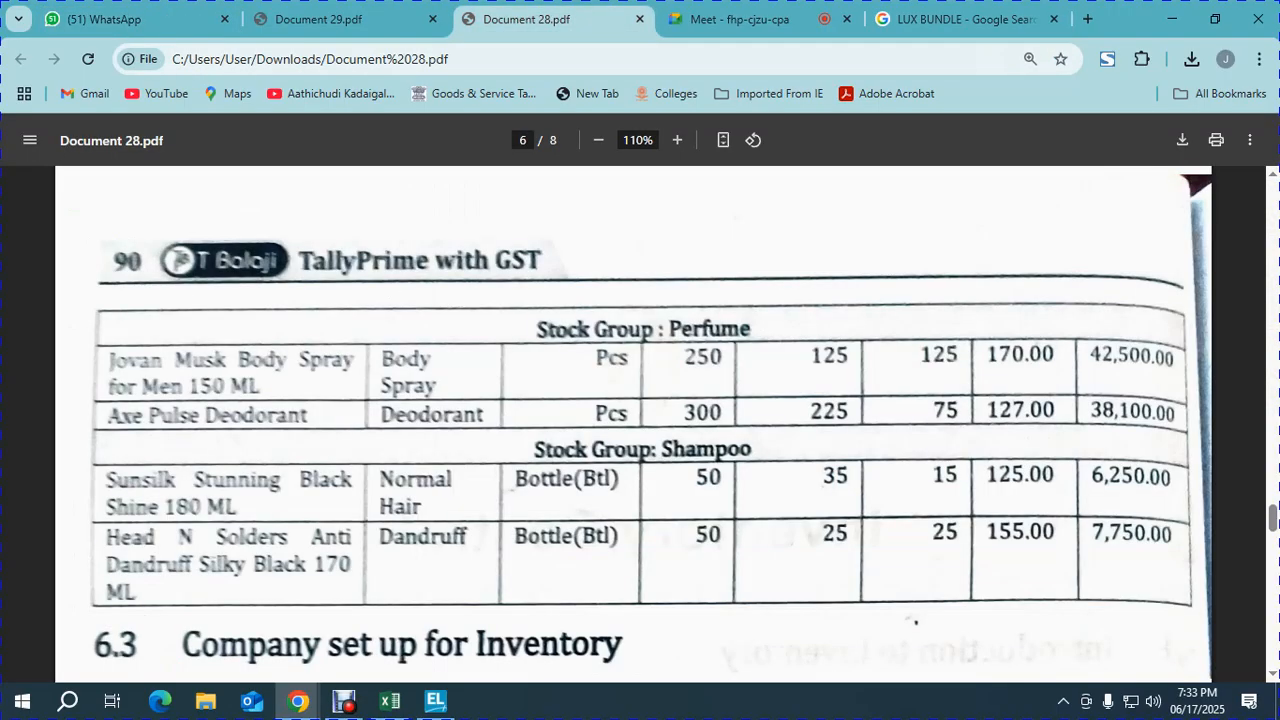
- Close the Document 29.pdf and Document 28.pdf tabs, leaving the Meet call showing
left_click(750, 19)
left_click(335, 19)
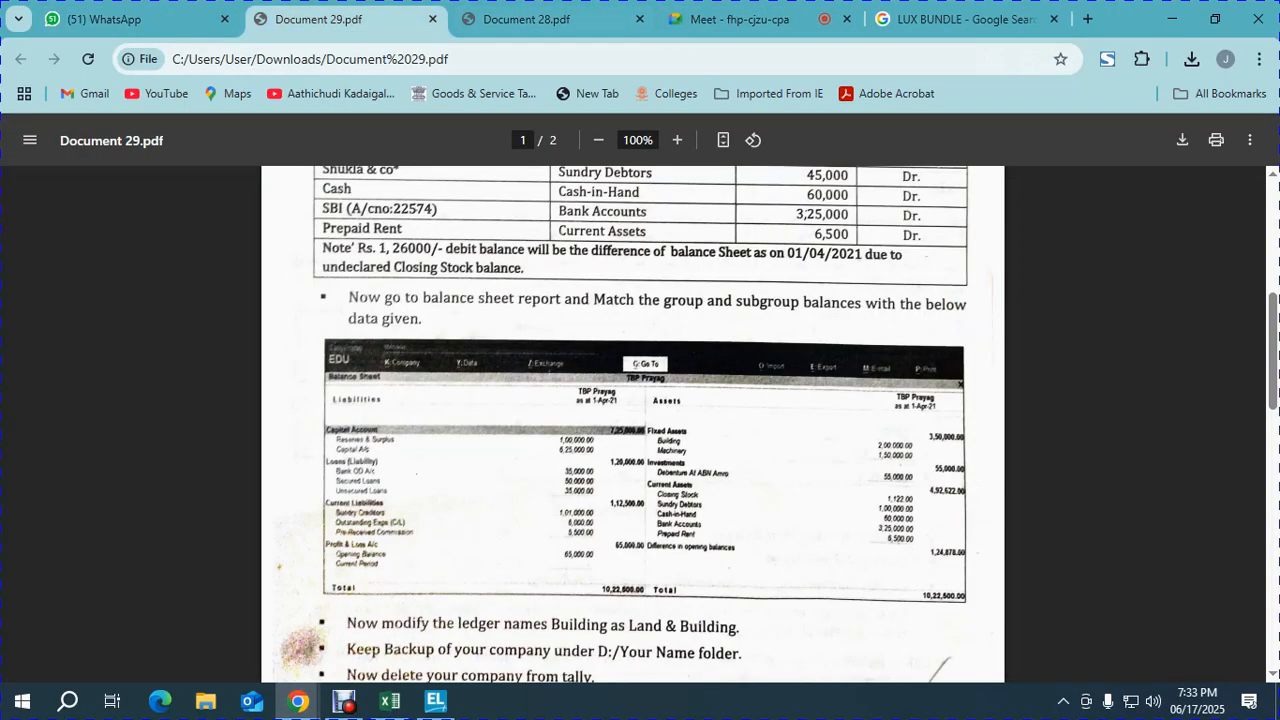
left_click(527, 19)
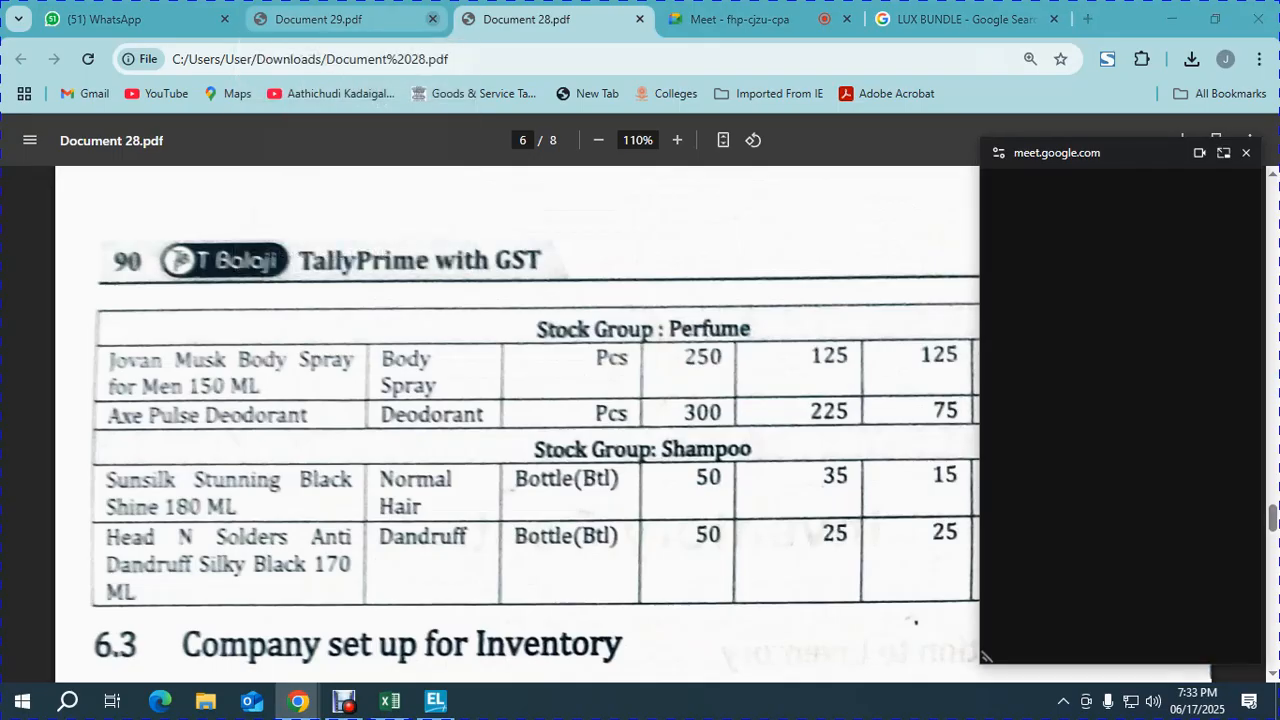
left_click(433, 19)
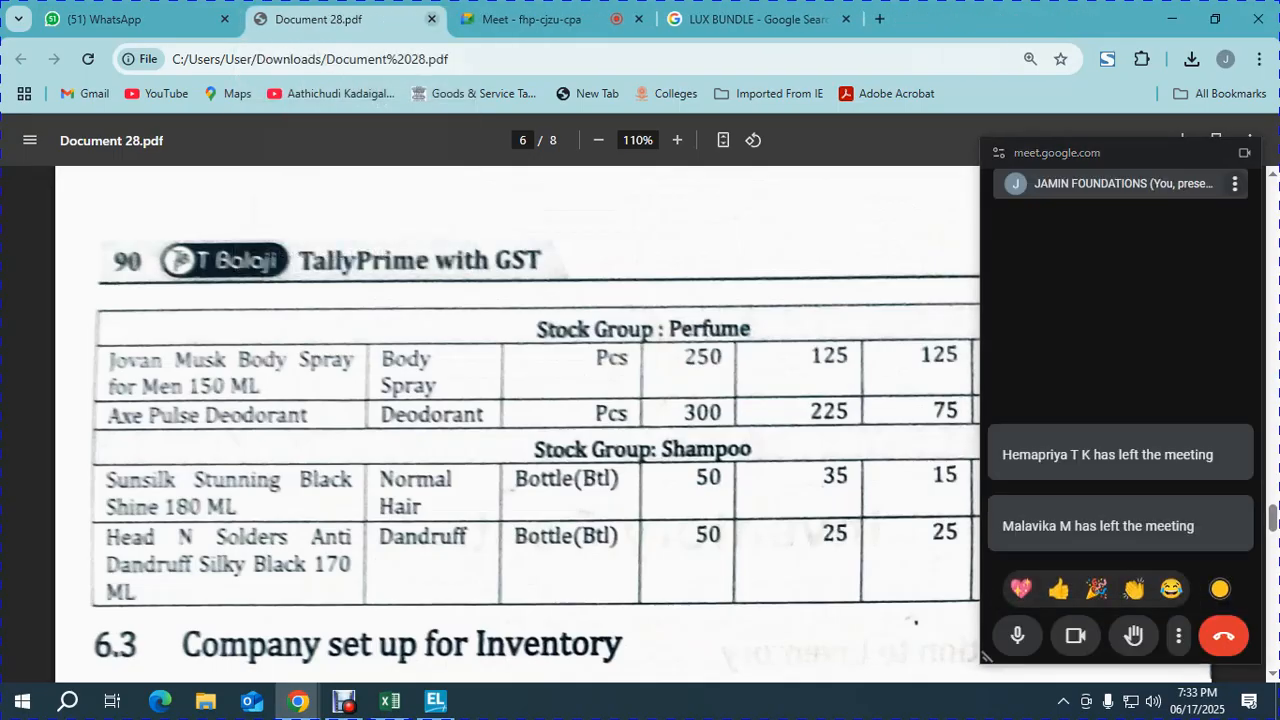
left_click(433, 19)
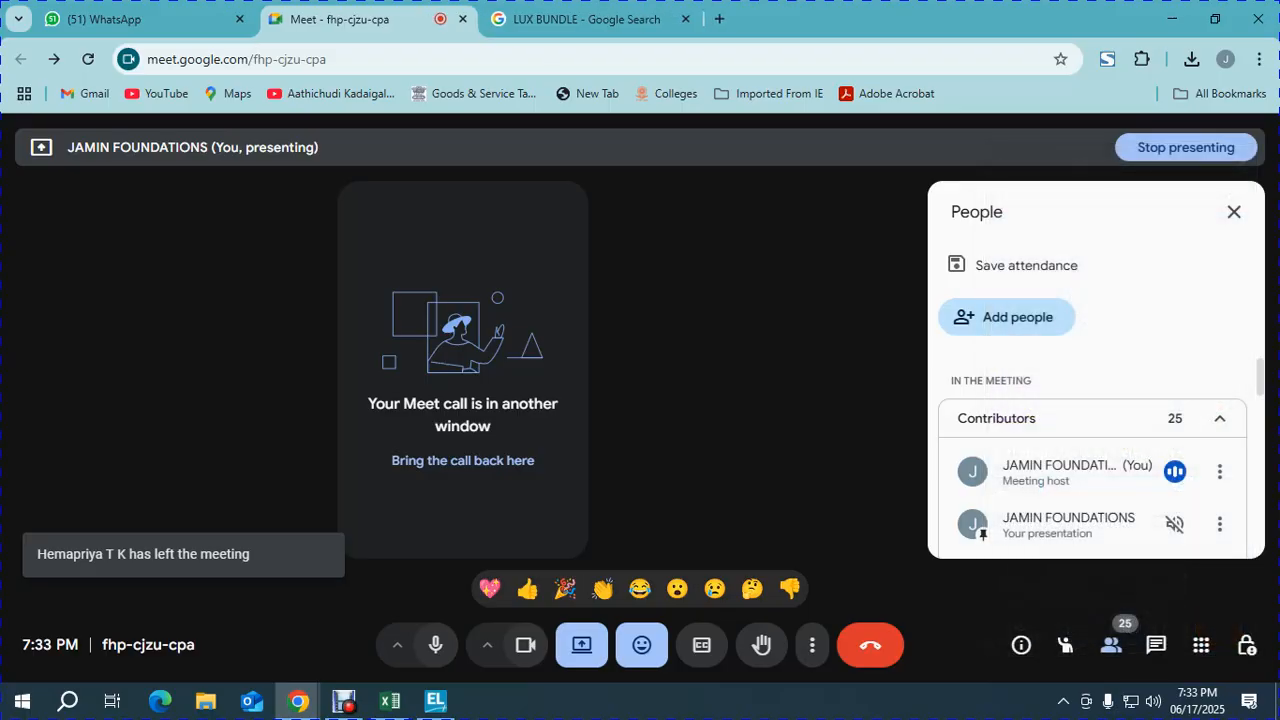